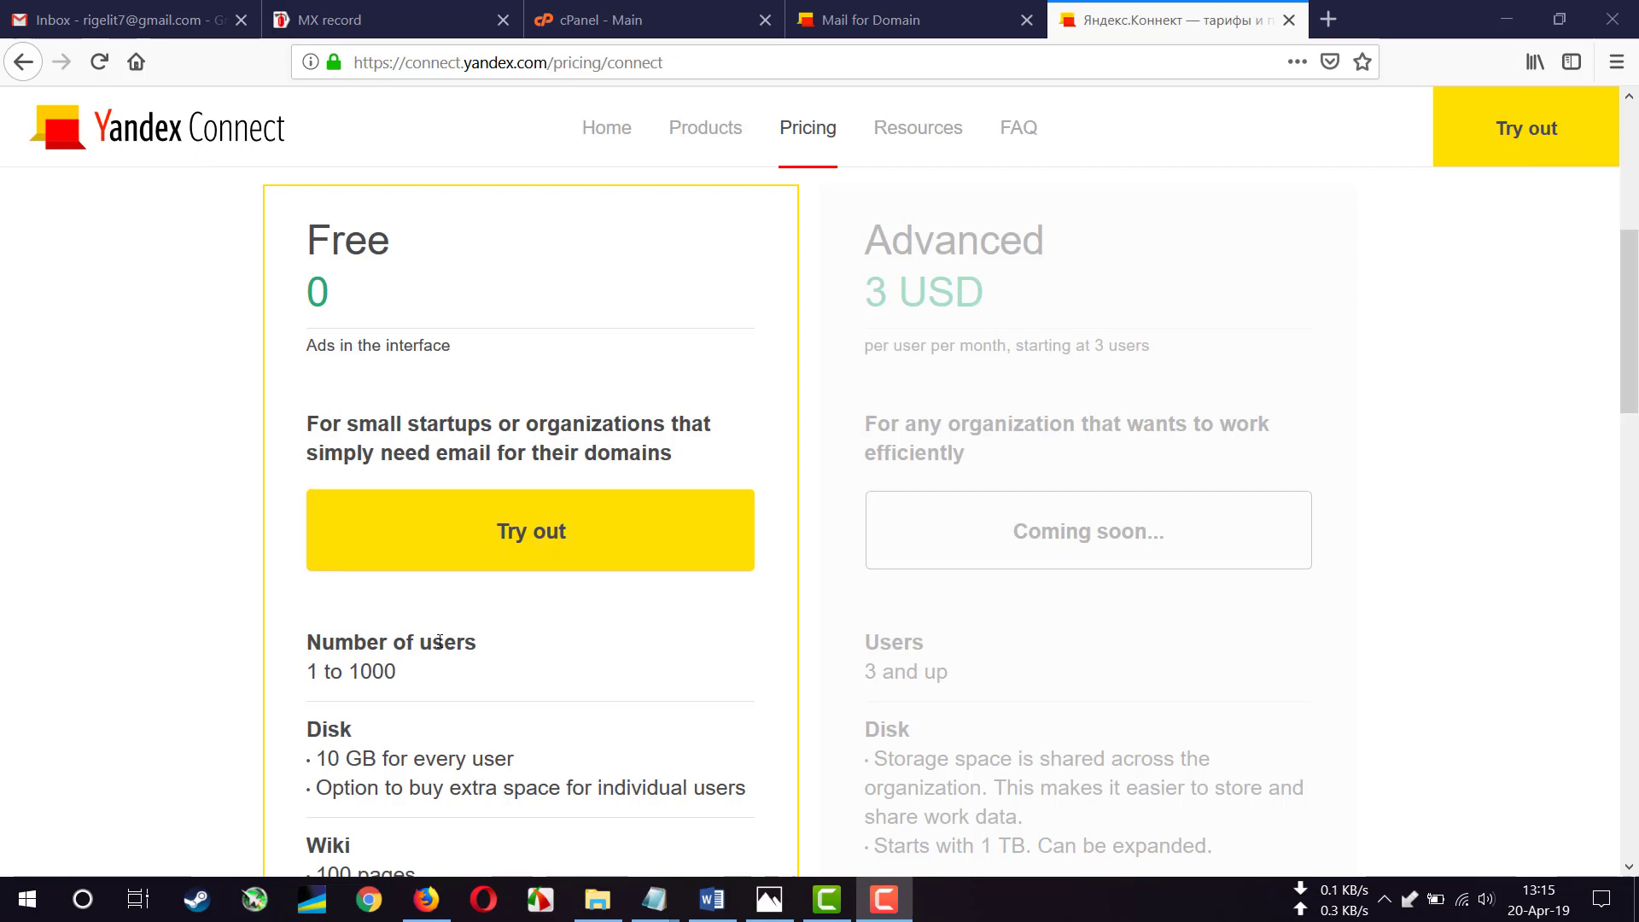
- Review the Free plan limits (user count, 10 GB per user) and go to the Mail for Domain page
drag(301, 674, 406, 679)
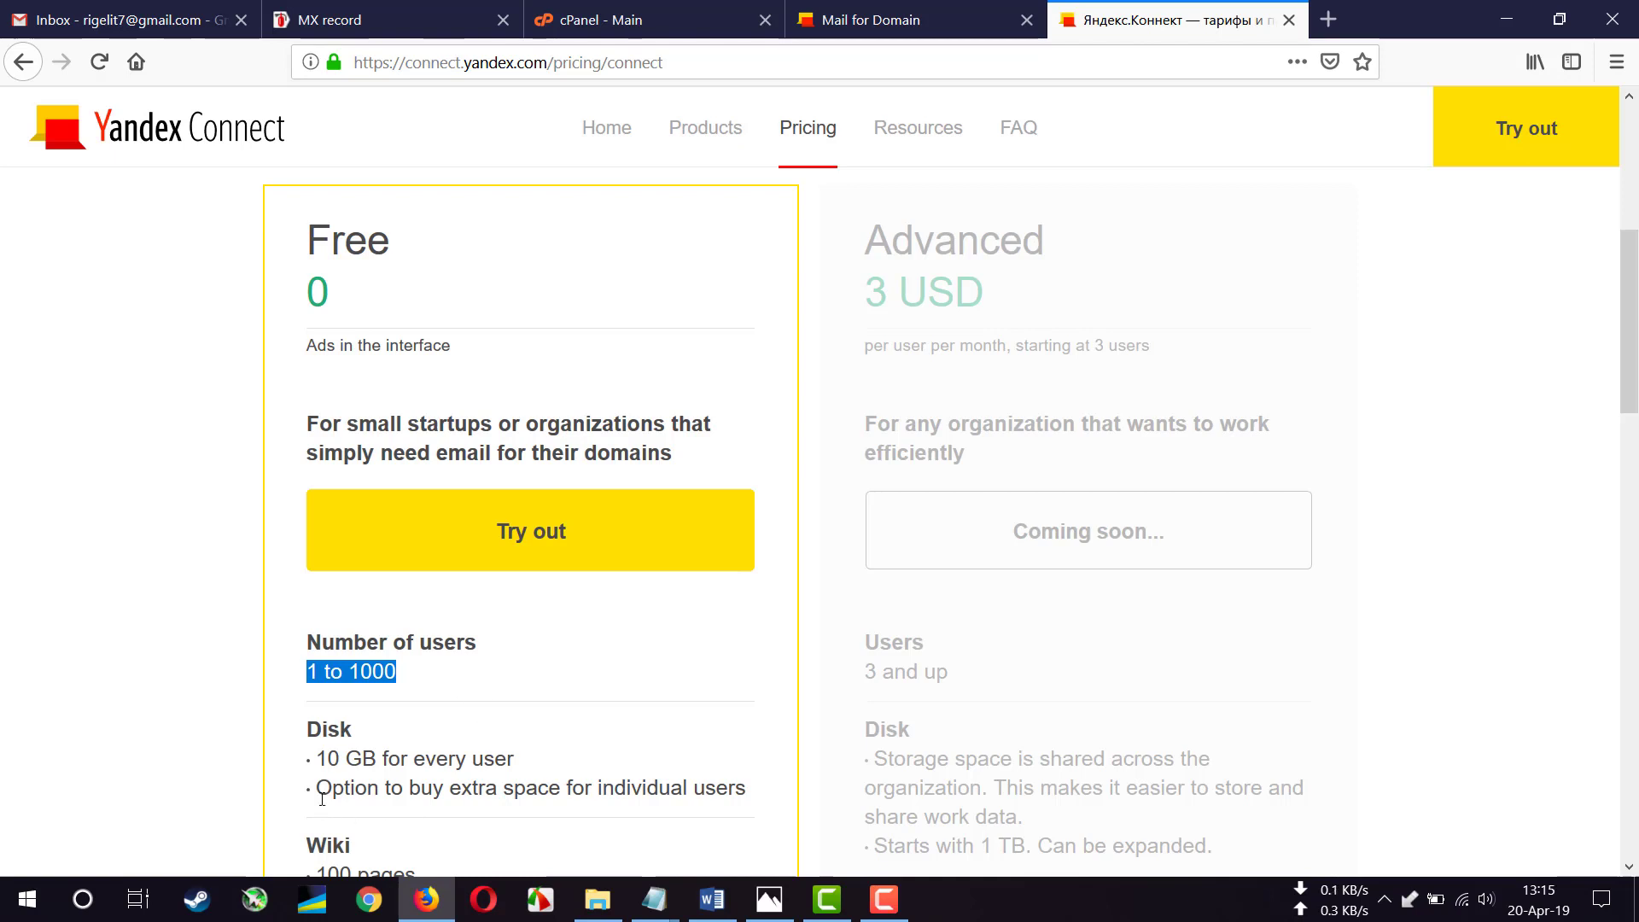
drag(314, 758, 538, 761)
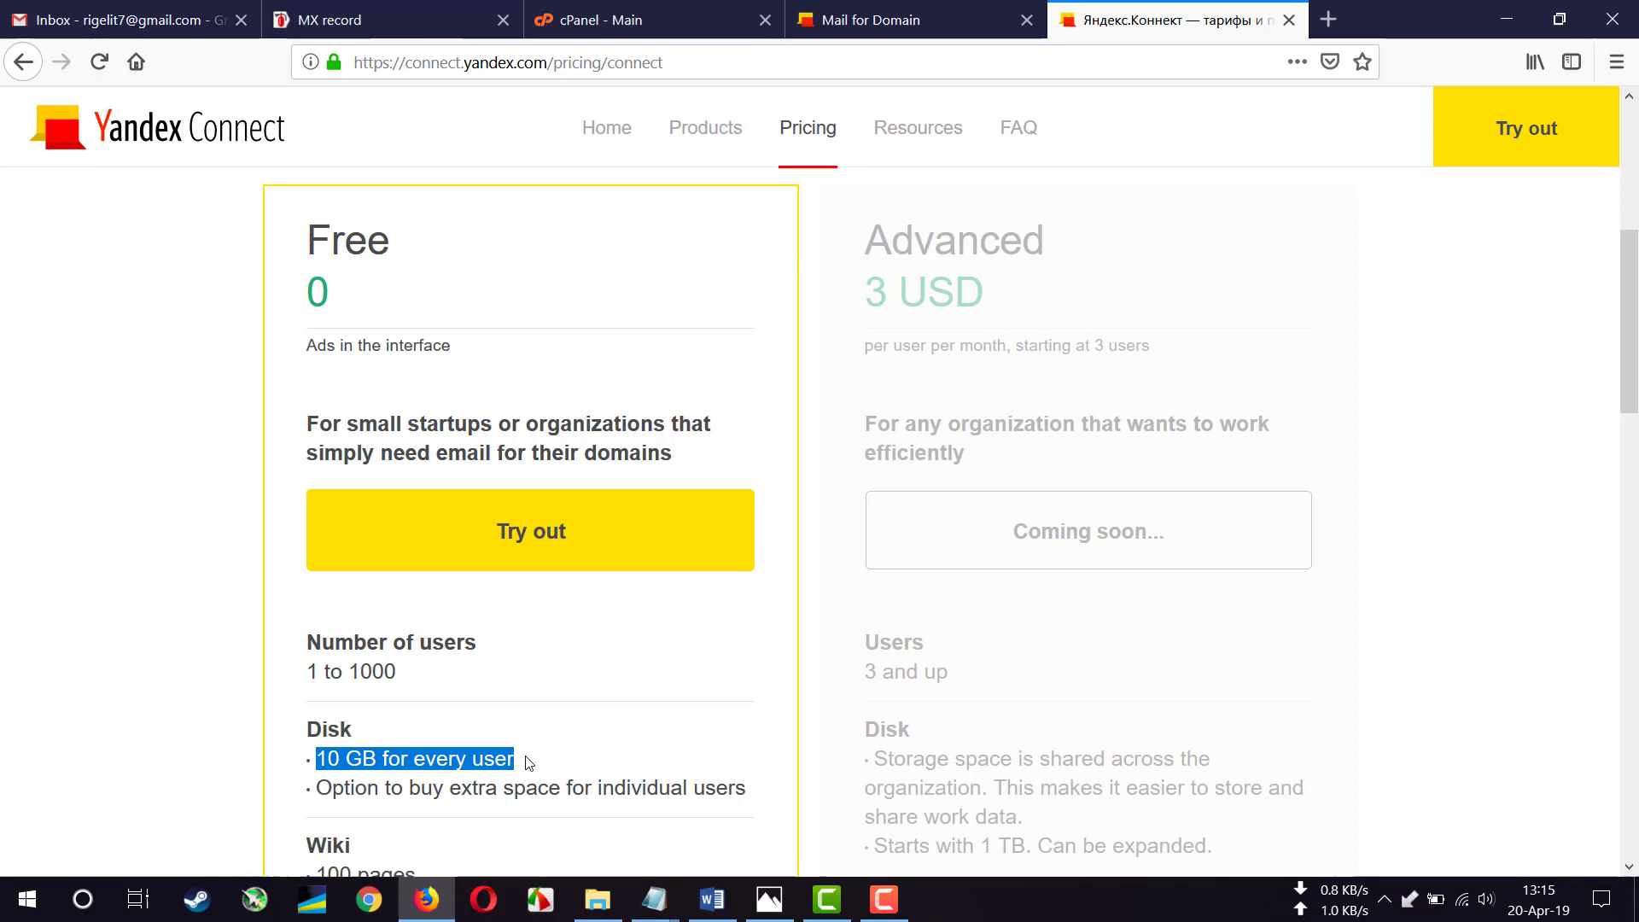
click(870, 19)
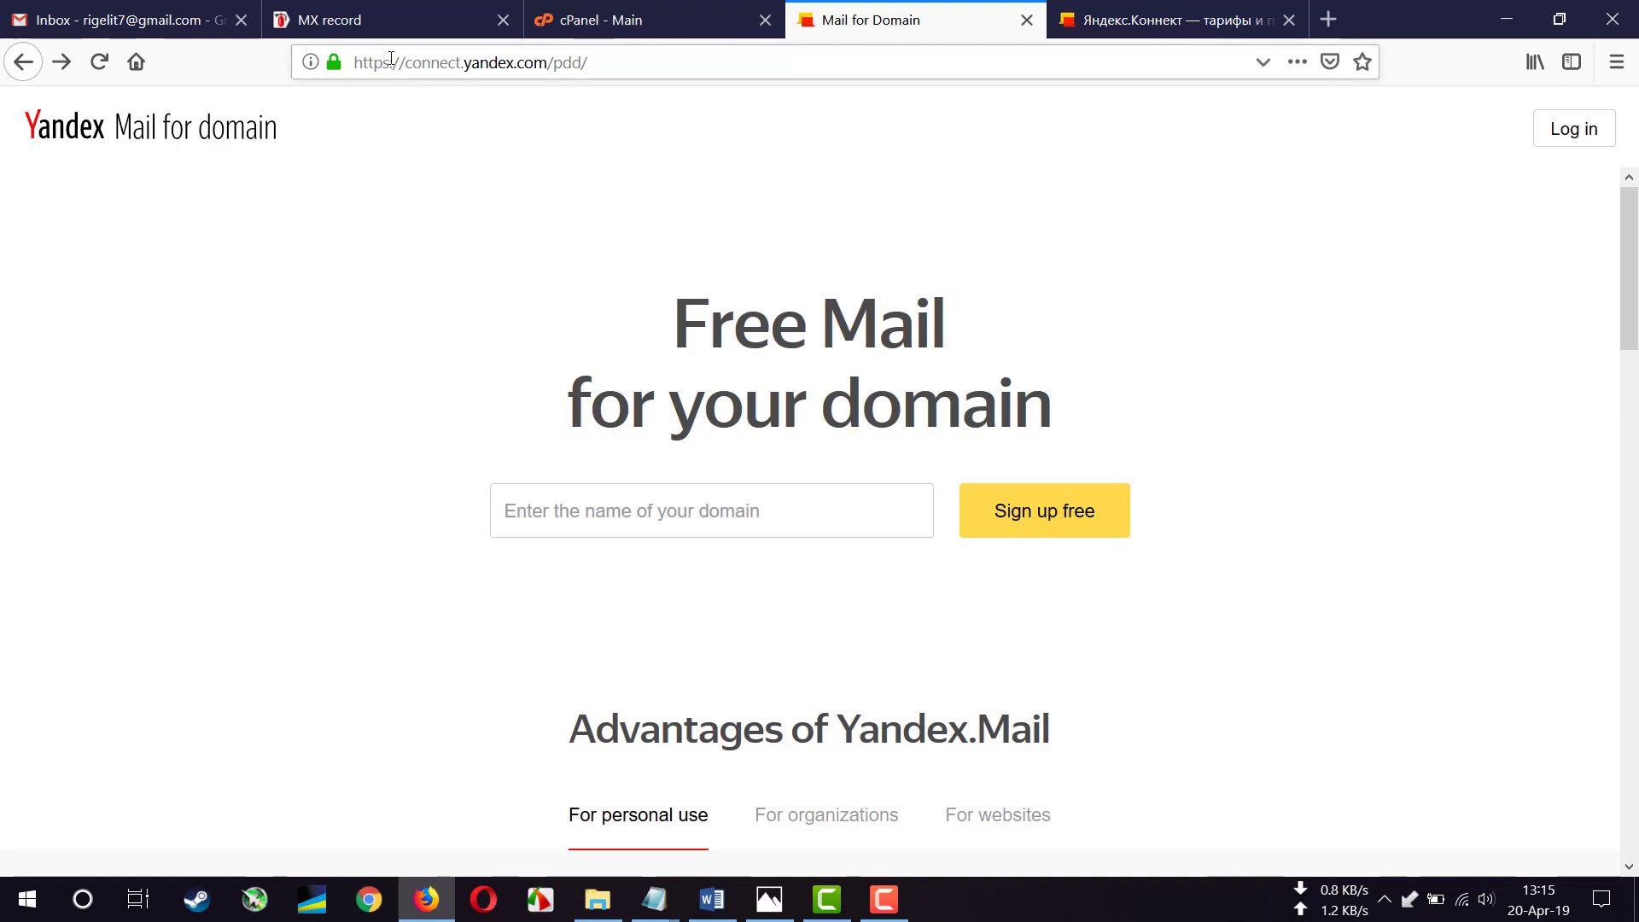
click(559, 62)
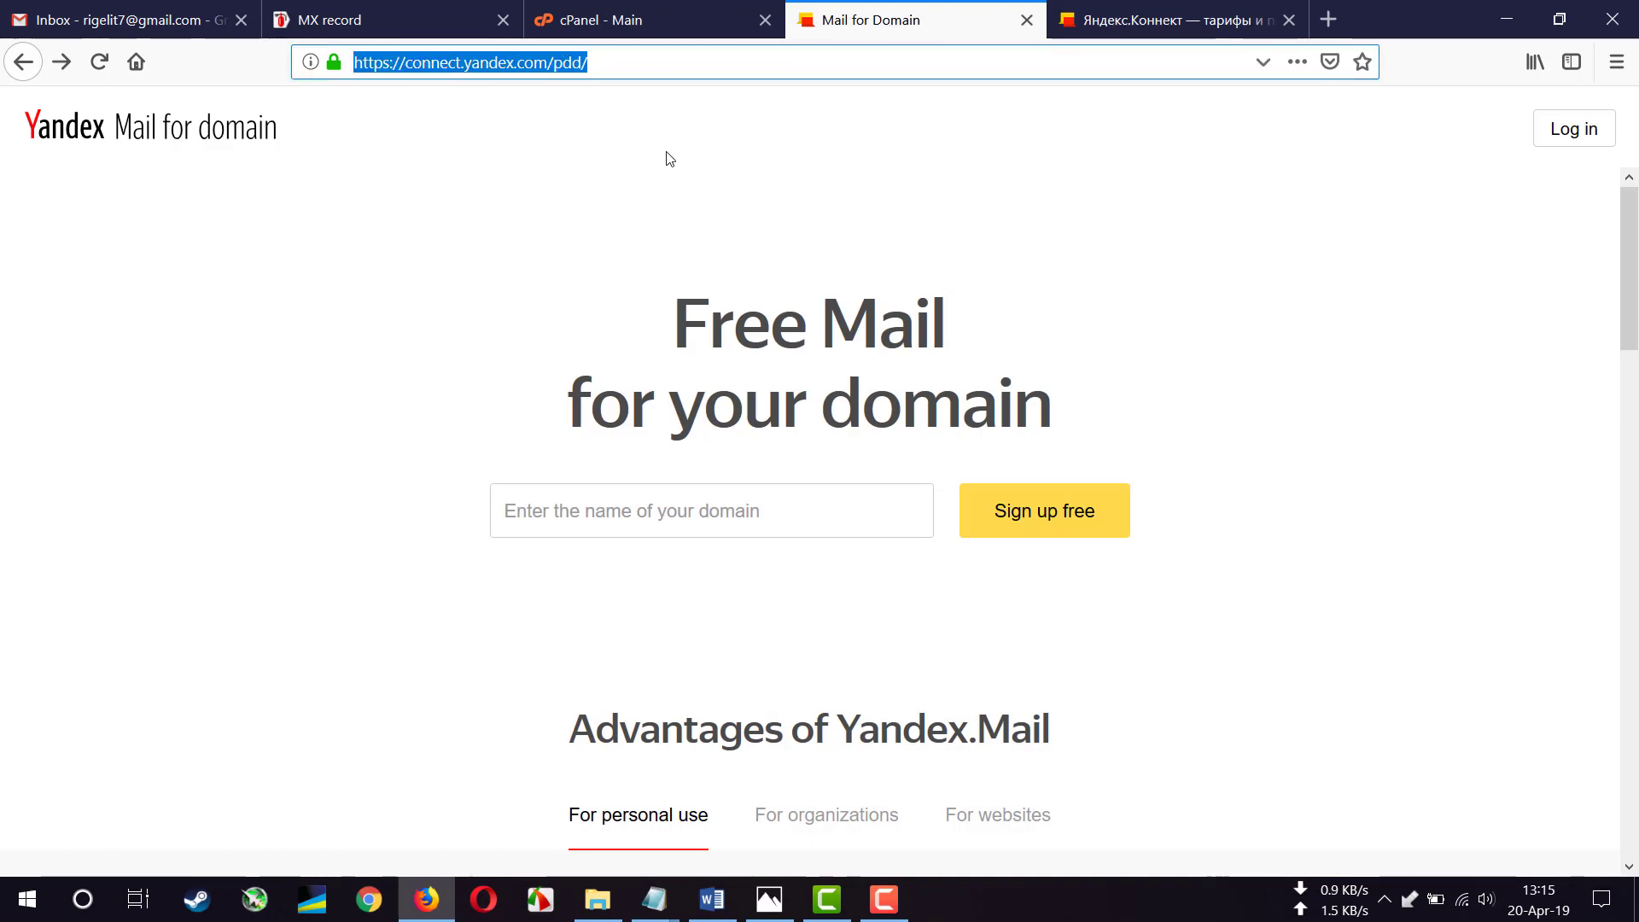
click(669, 160)
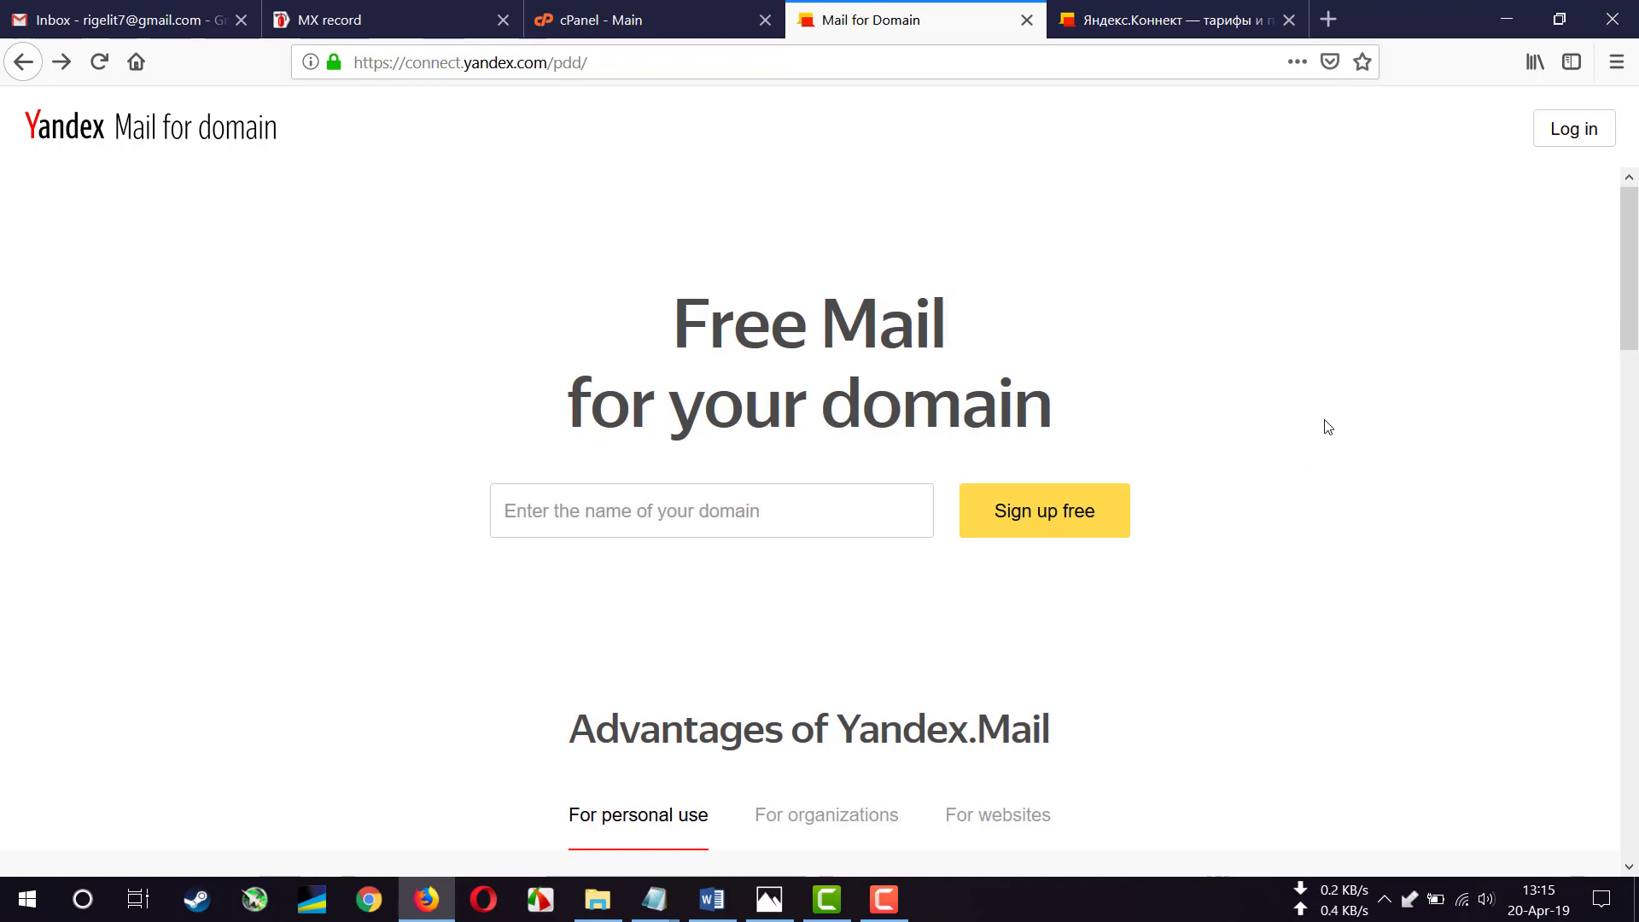
- Sign in to the Yandex account with its password
click(1567, 130)
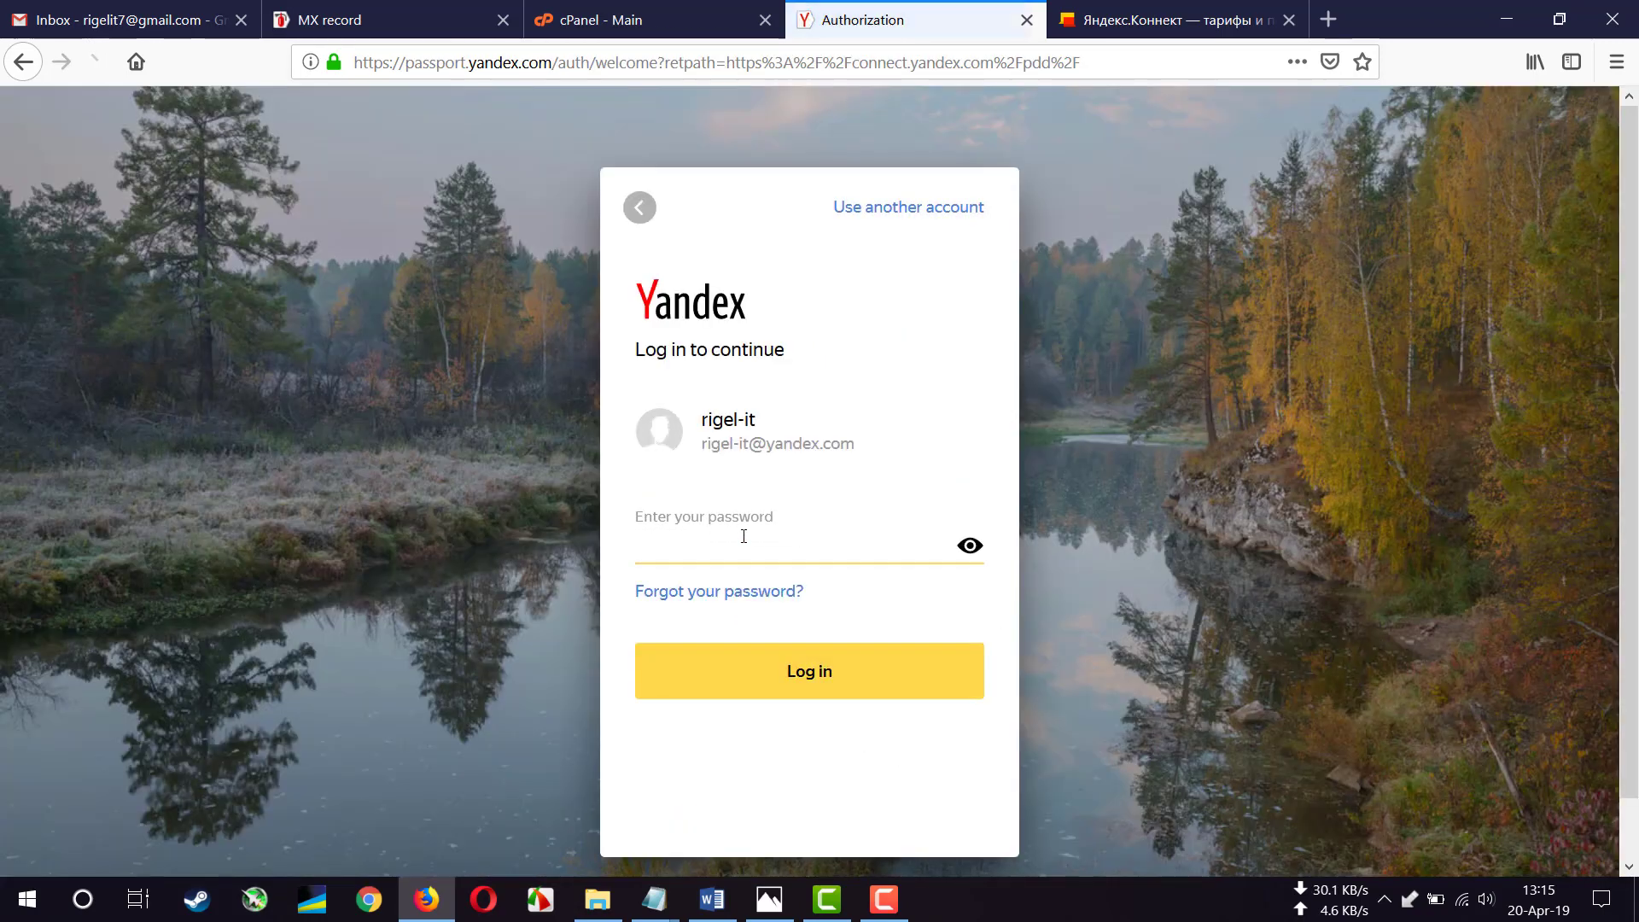
text(••••••)
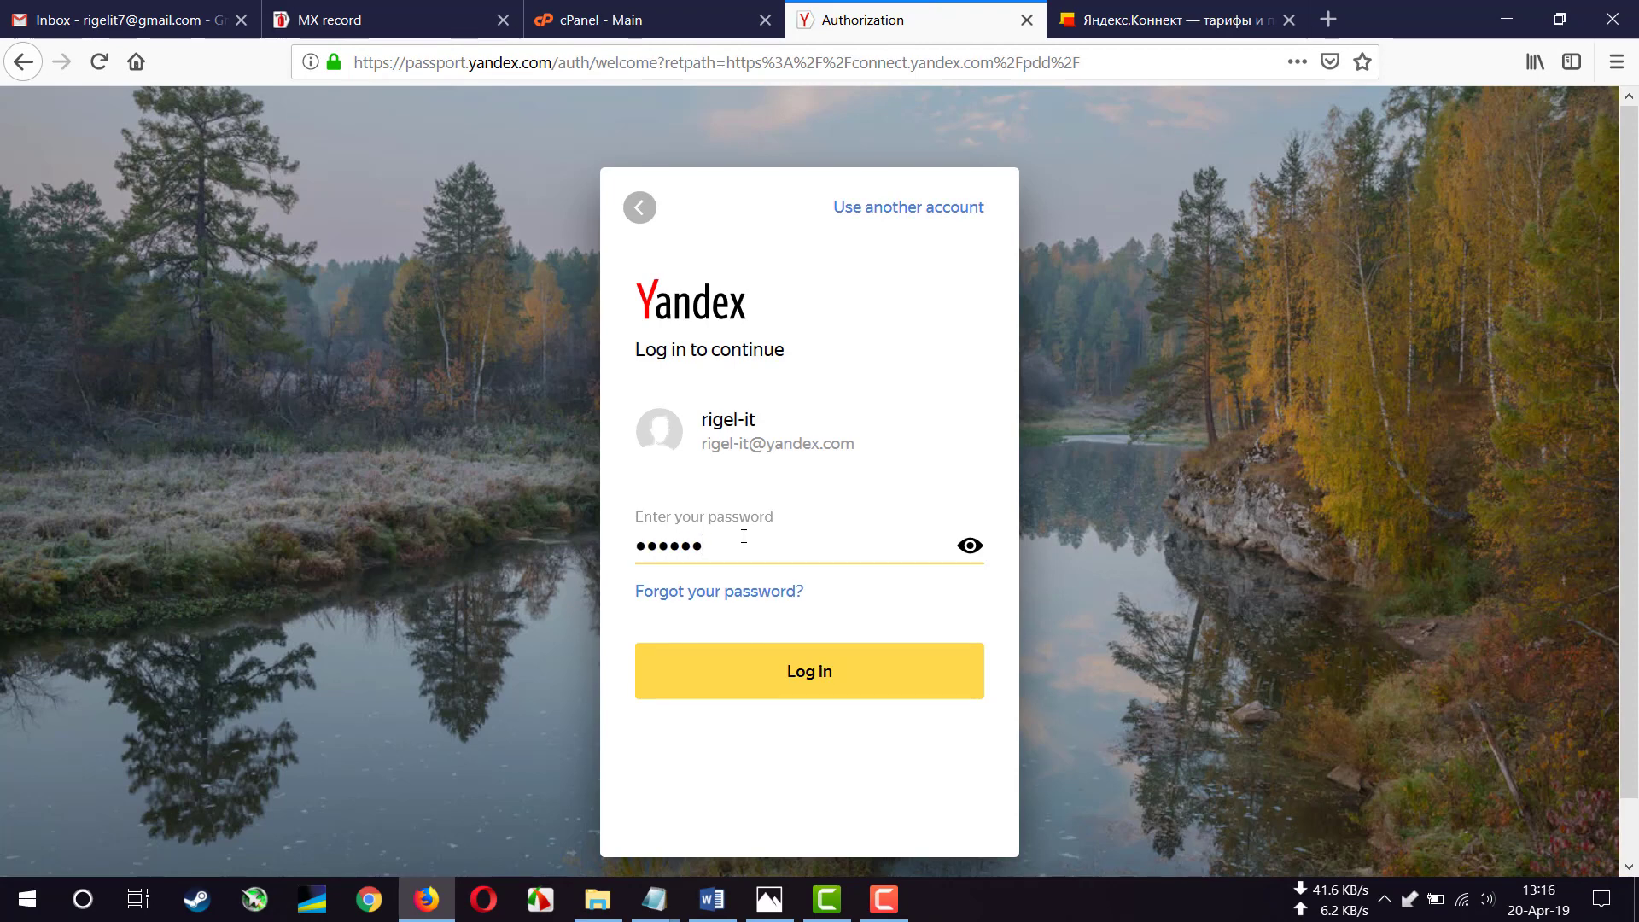
text(••••)
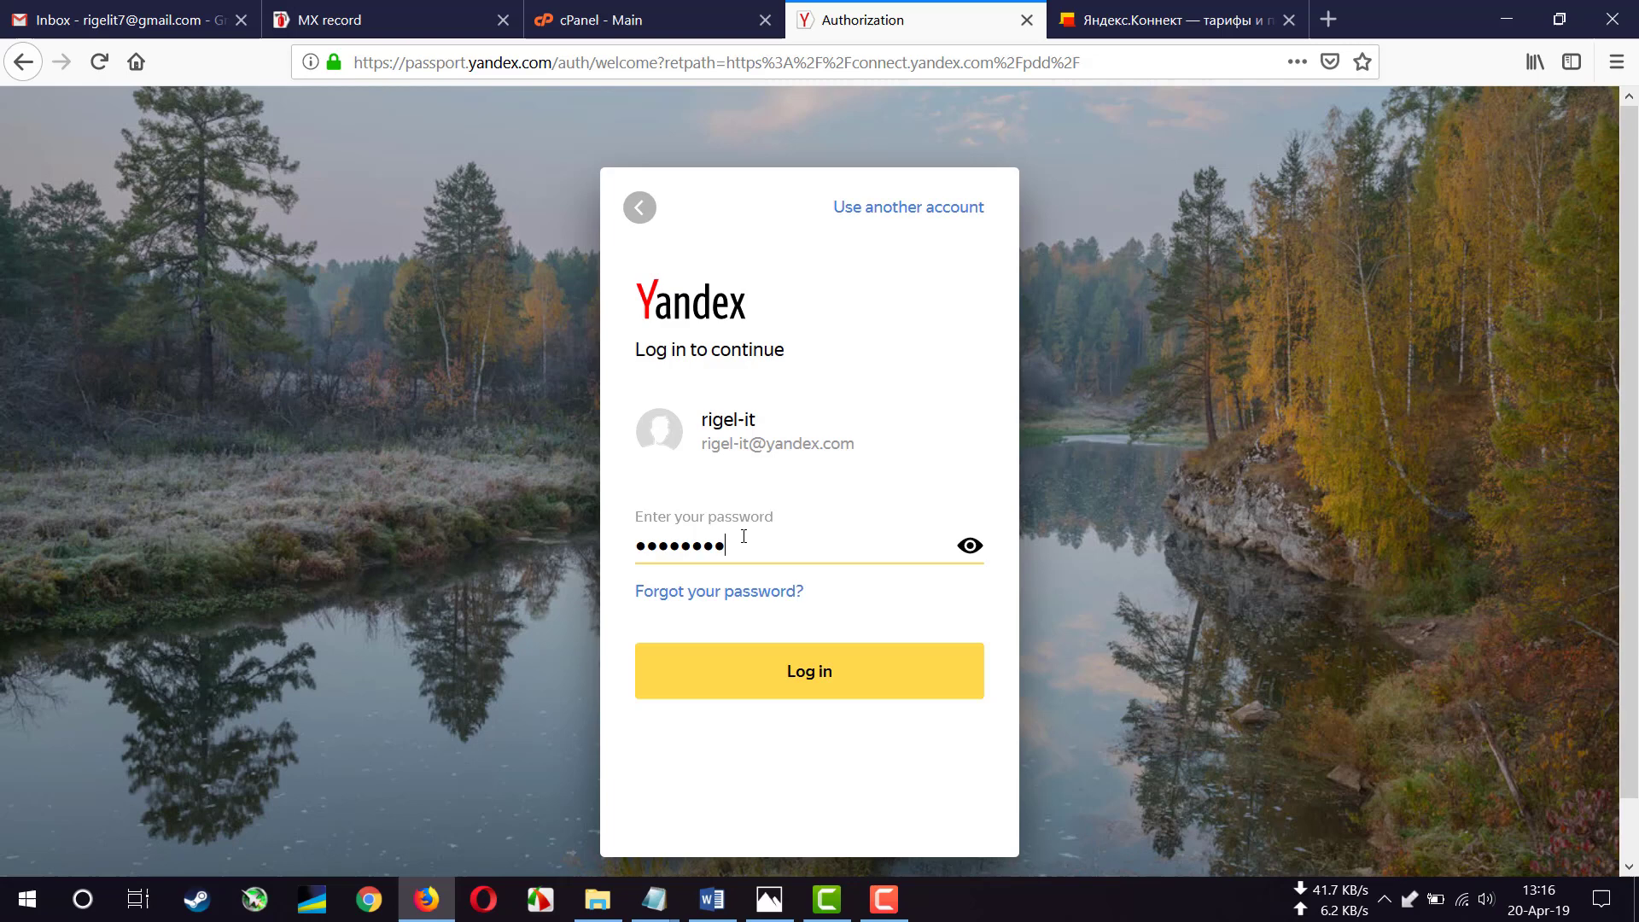
text(••)
key(Return)
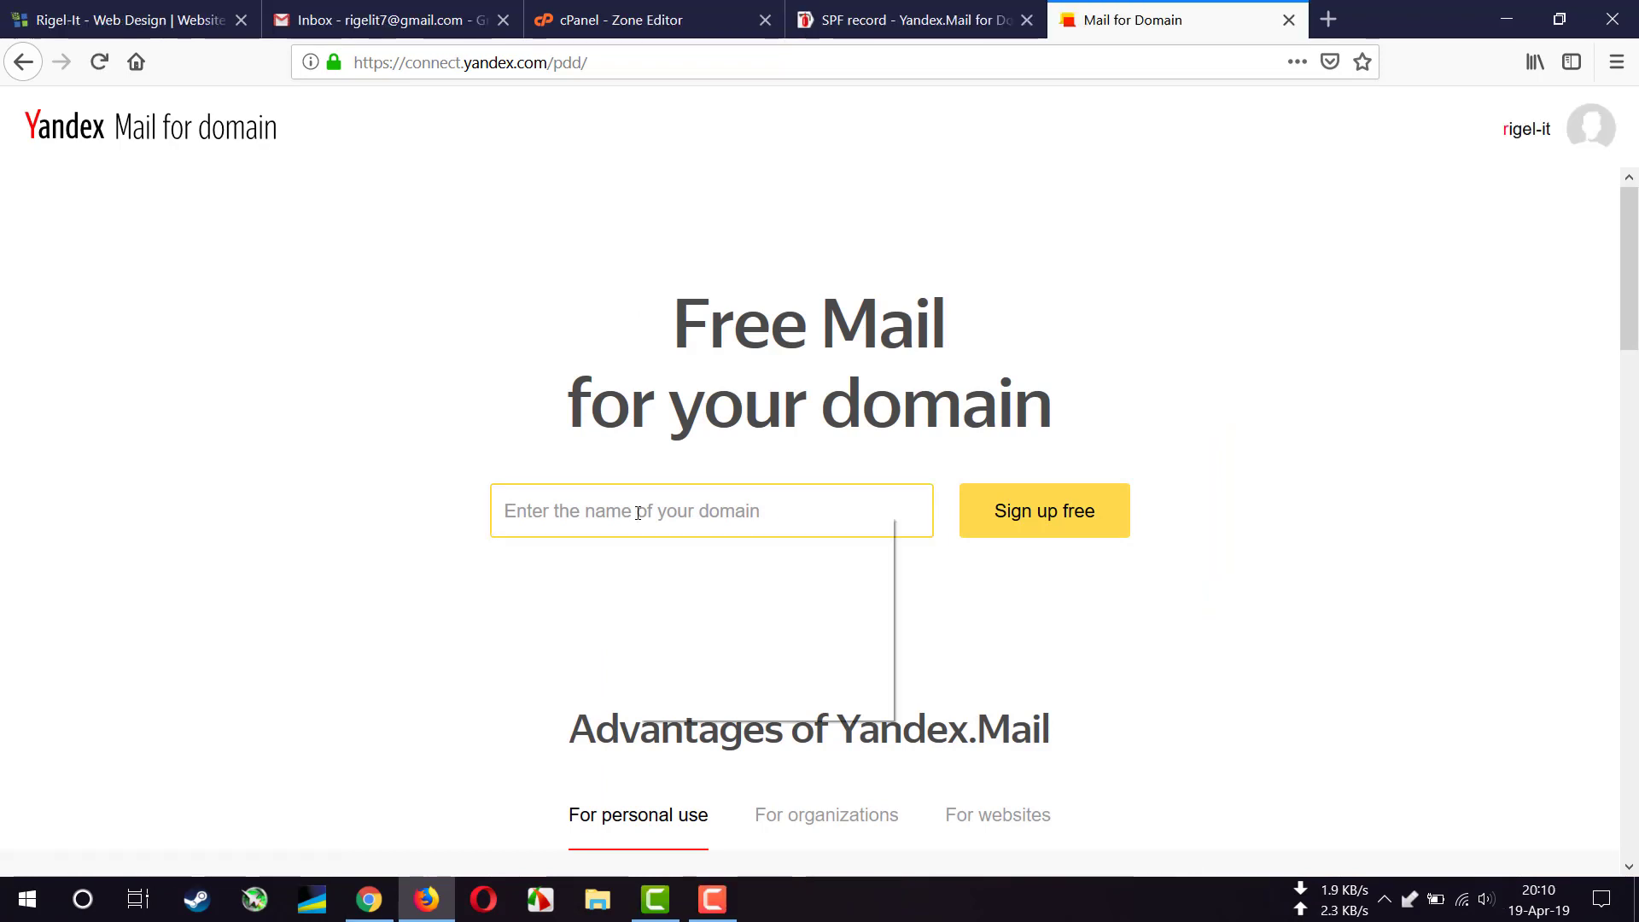
- Paste rigel-it.com into the domain field and sign it up for free mail
right_click(639, 514)
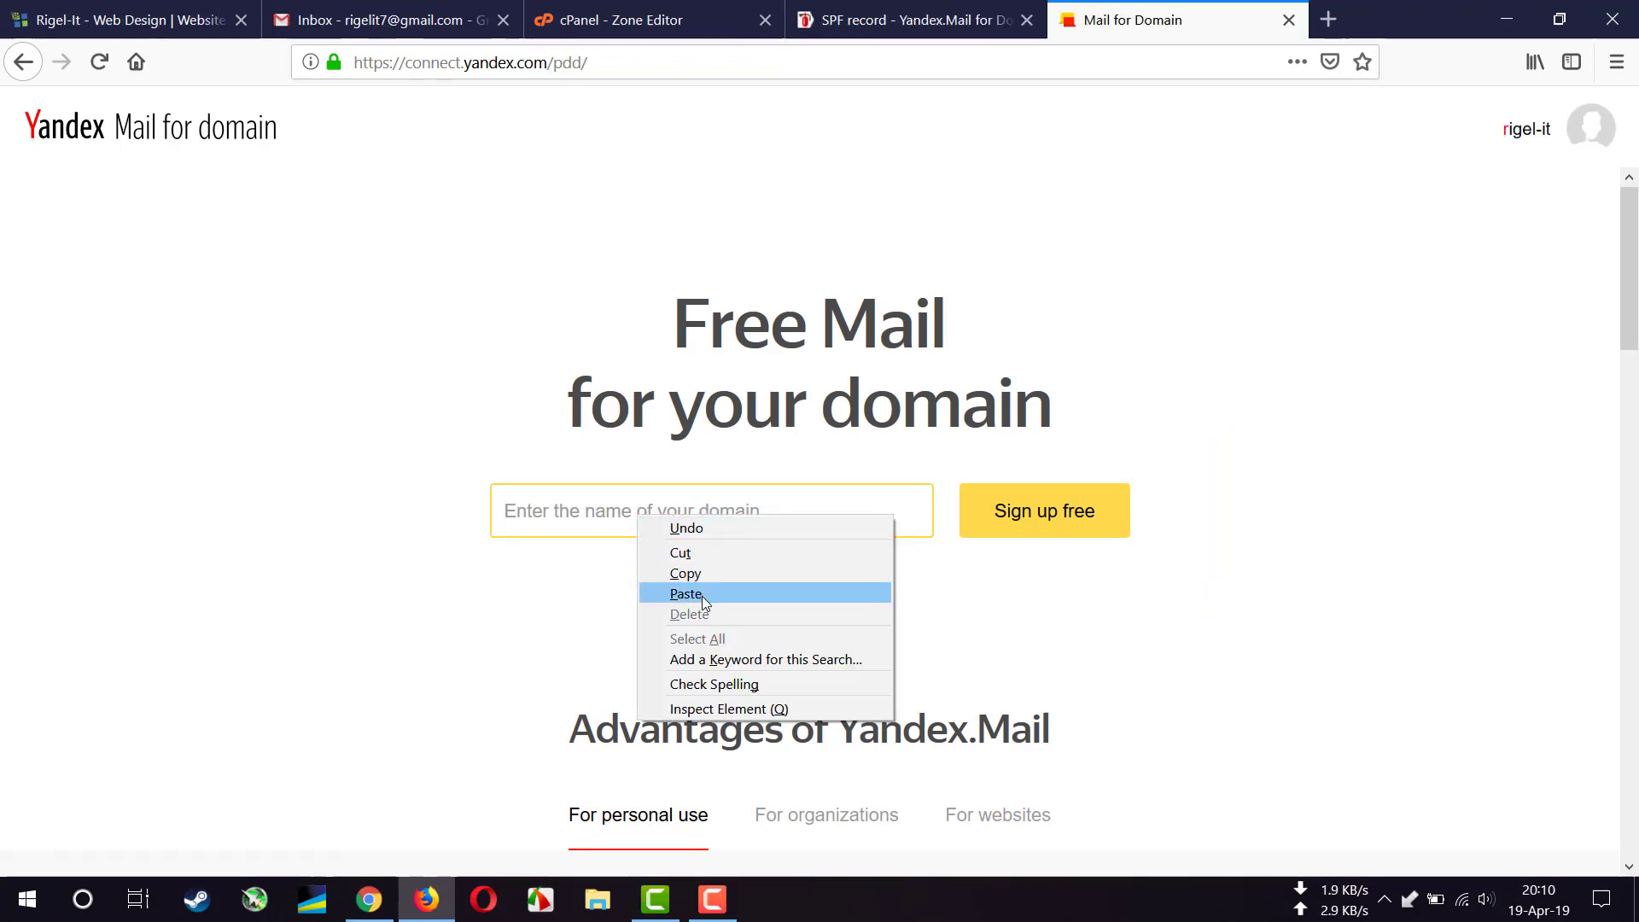
click(701, 594)
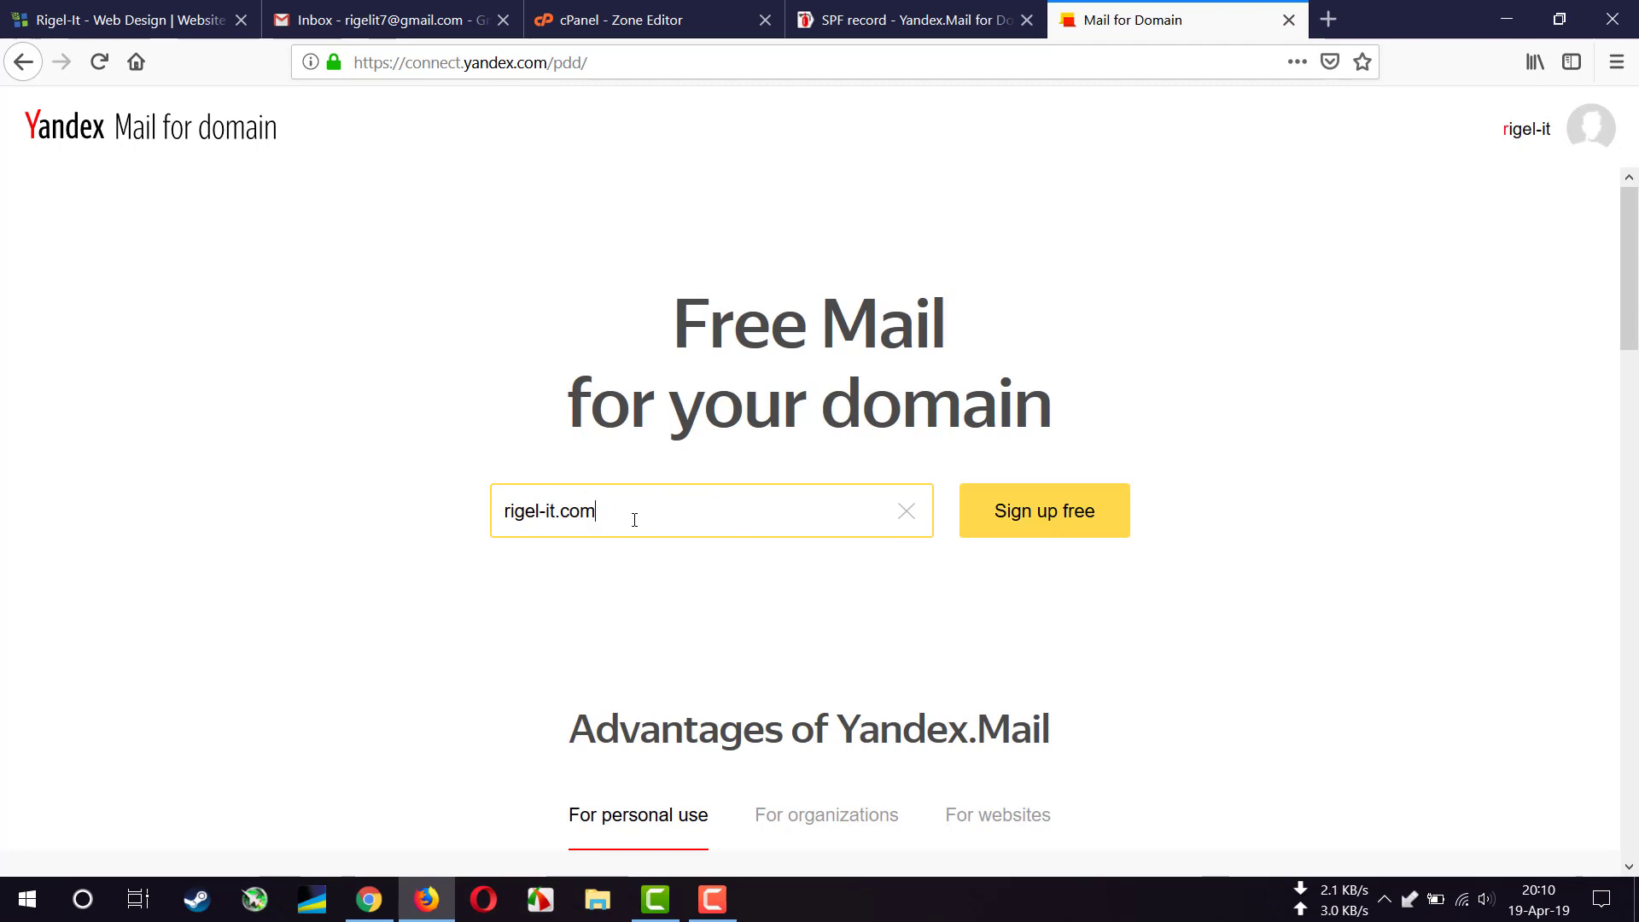
click(1043, 510)
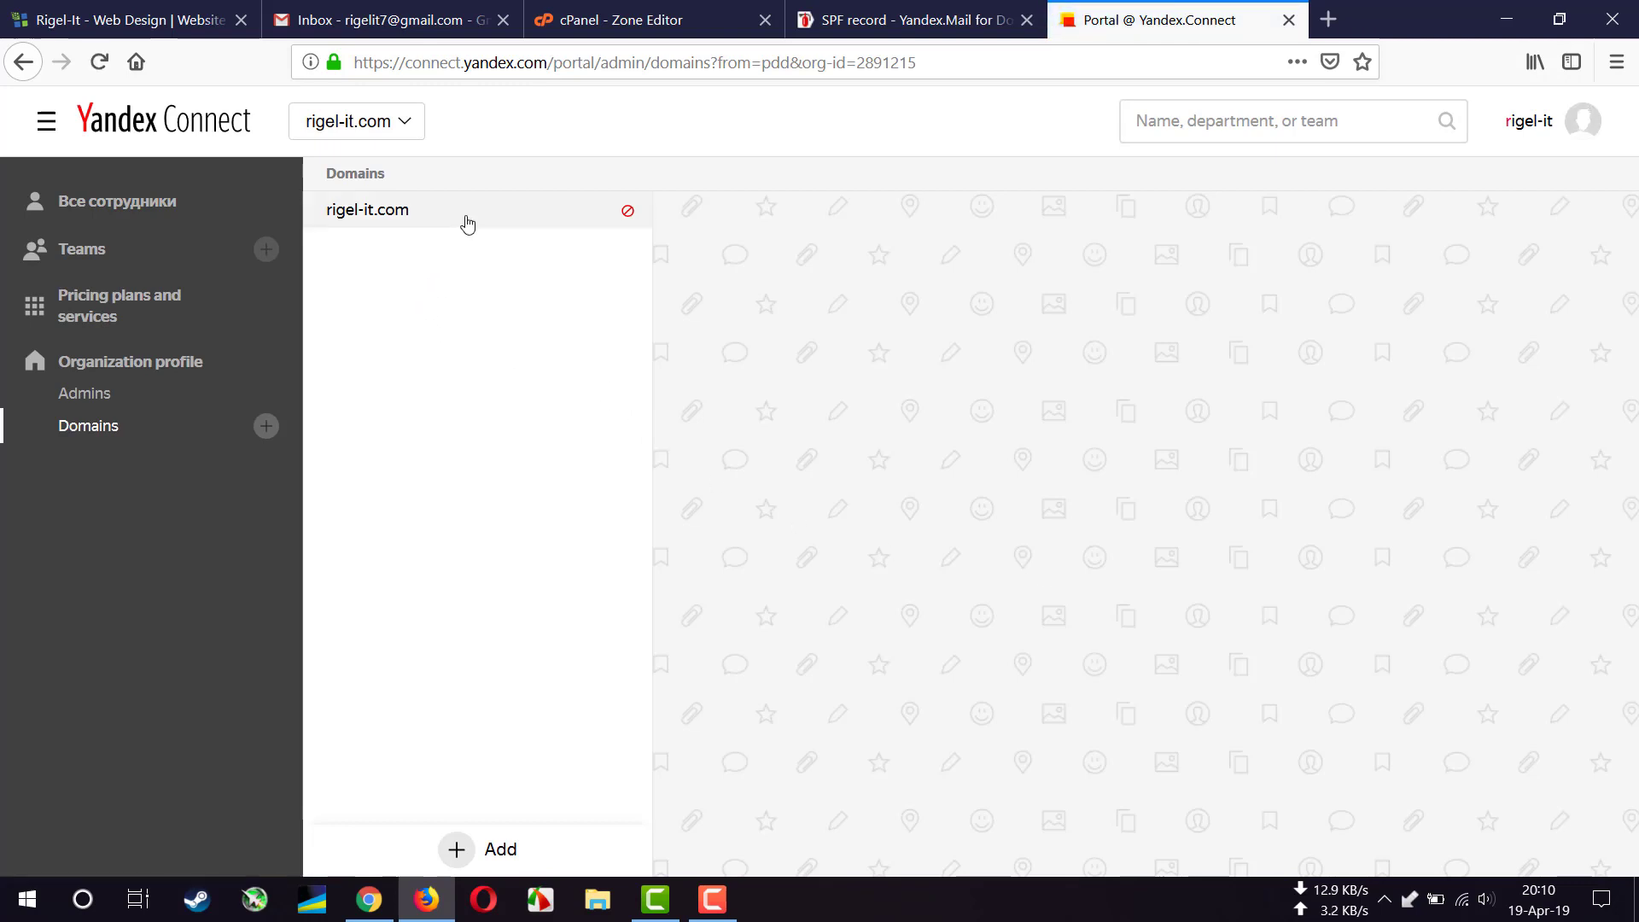
- Choose DNS record verification for rigel-it.com and copy the yandex-verification string
click(466, 223)
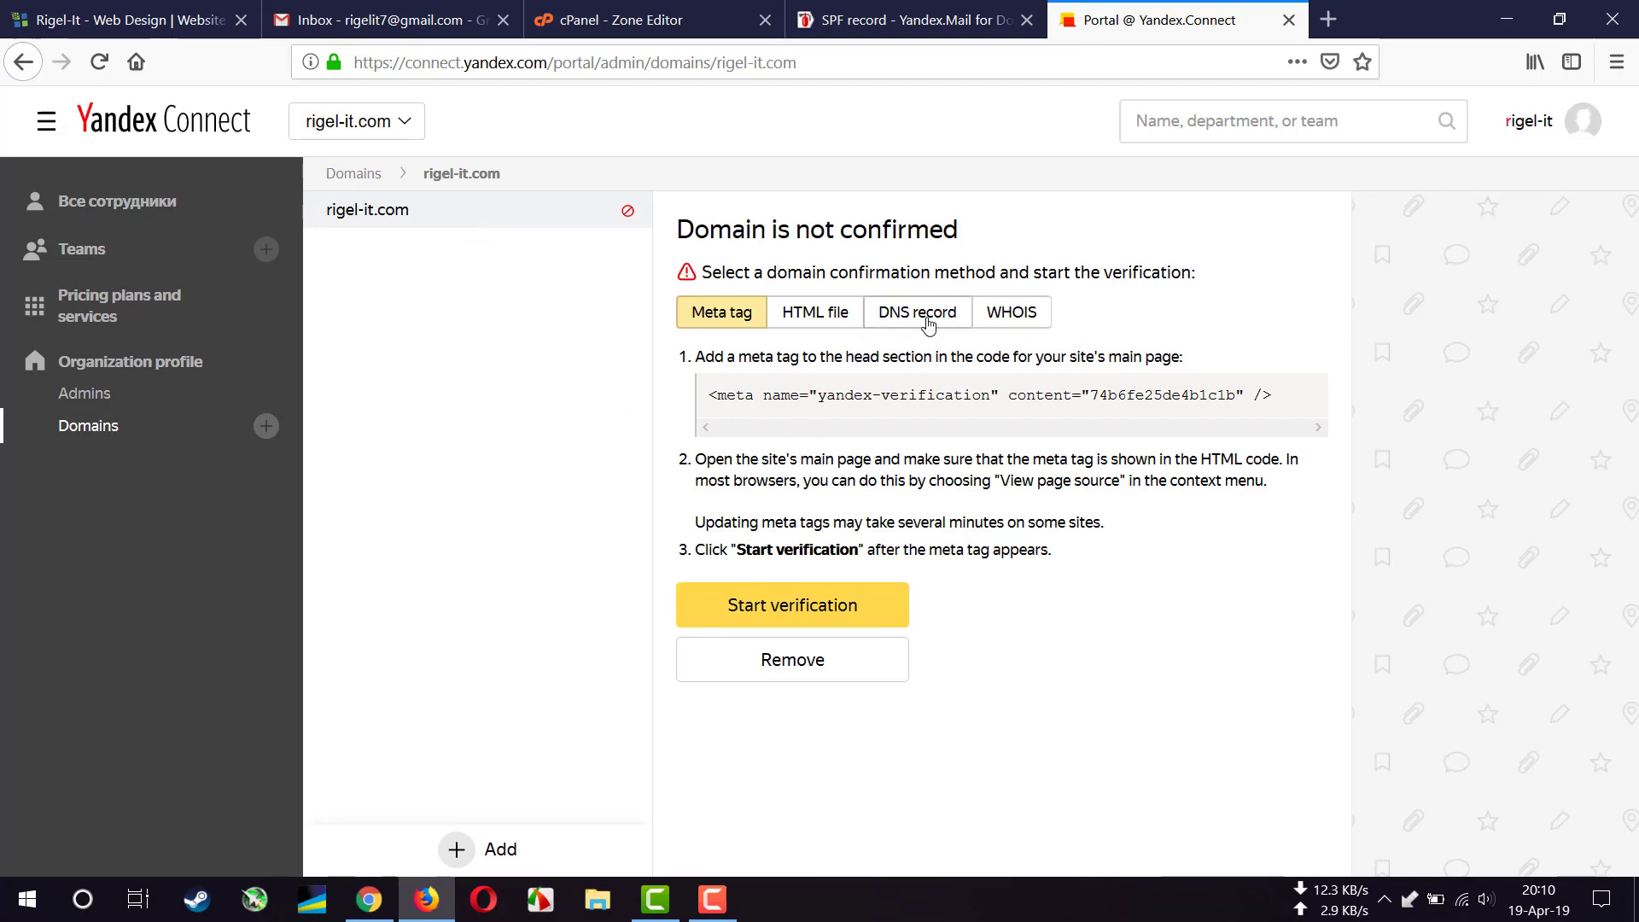
click(928, 325)
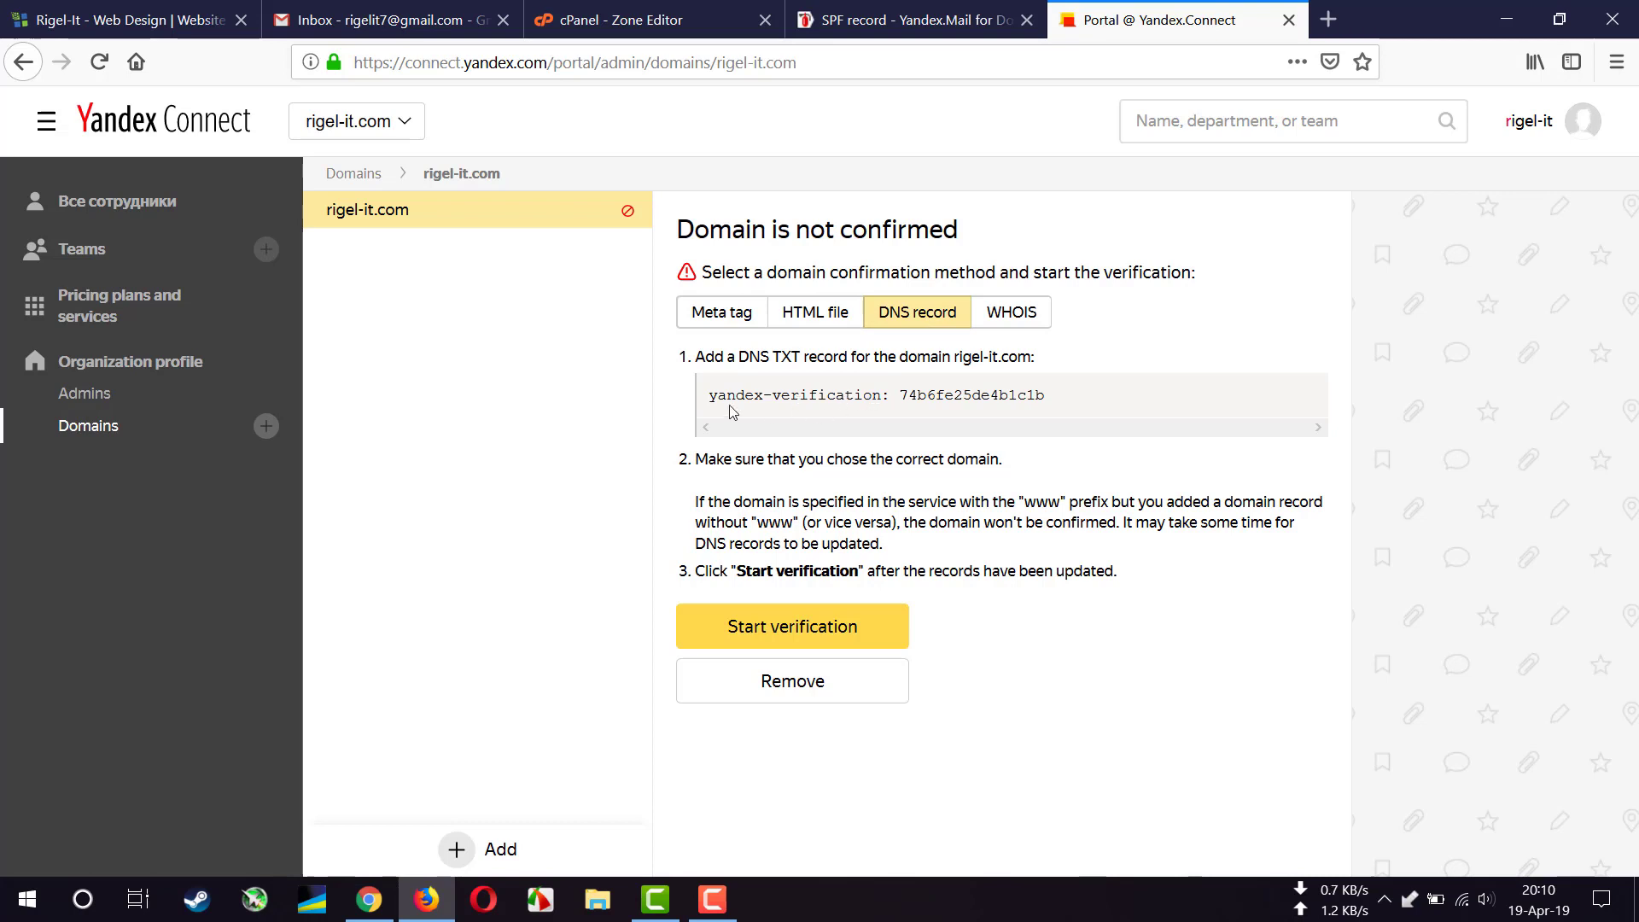
drag(711, 395, 1043, 403)
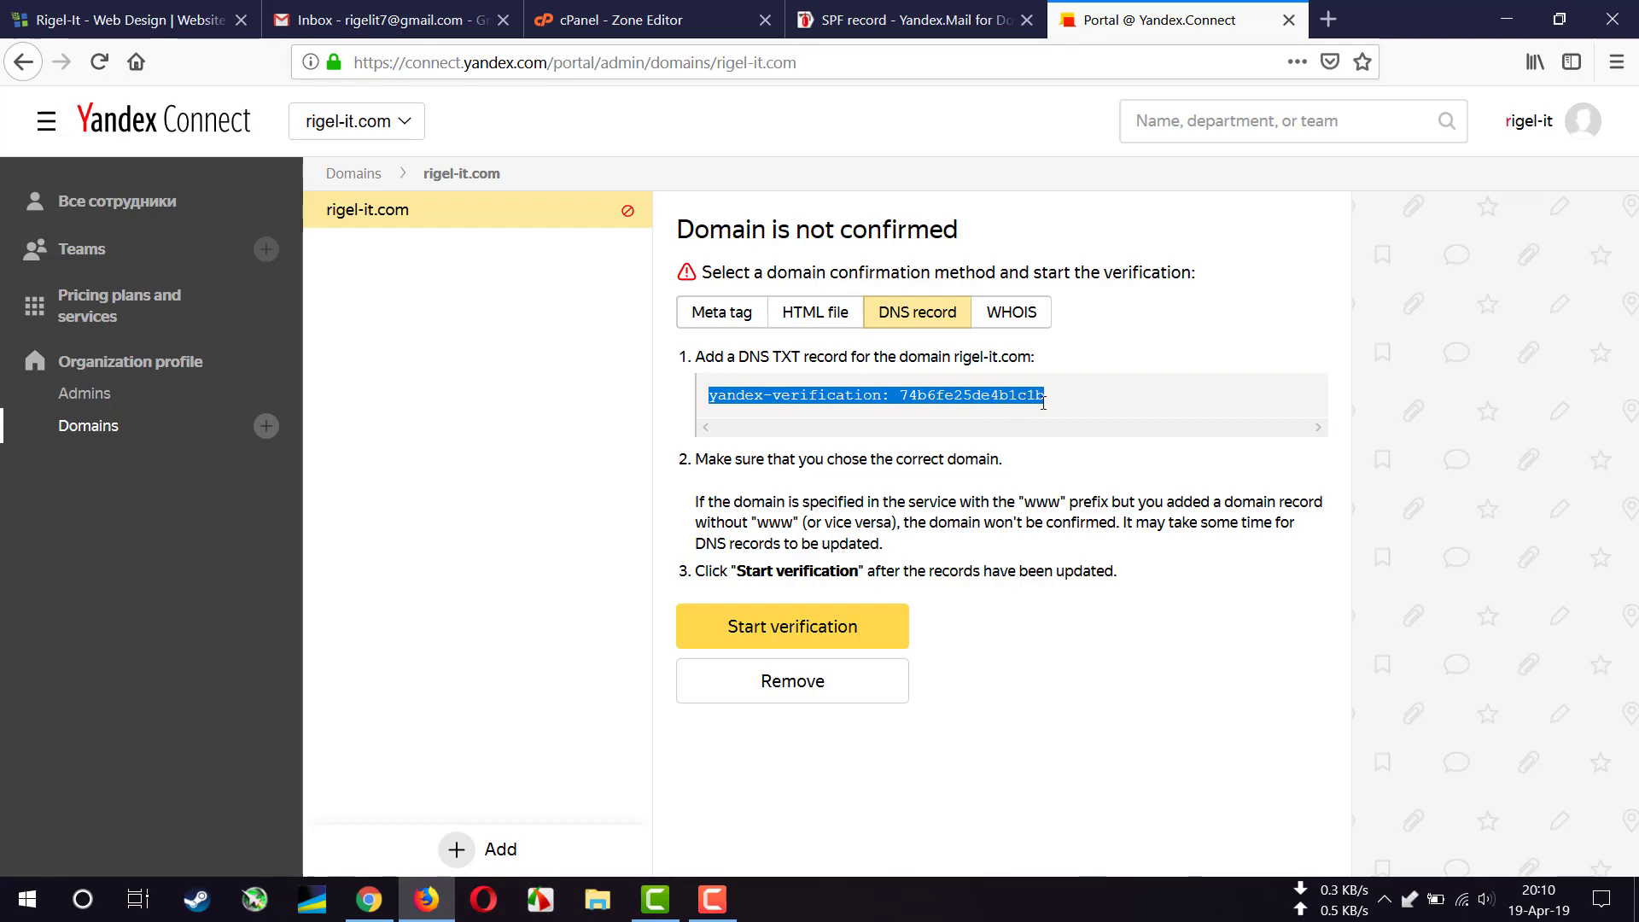
right_click(1043, 403)
click(1074, 414)
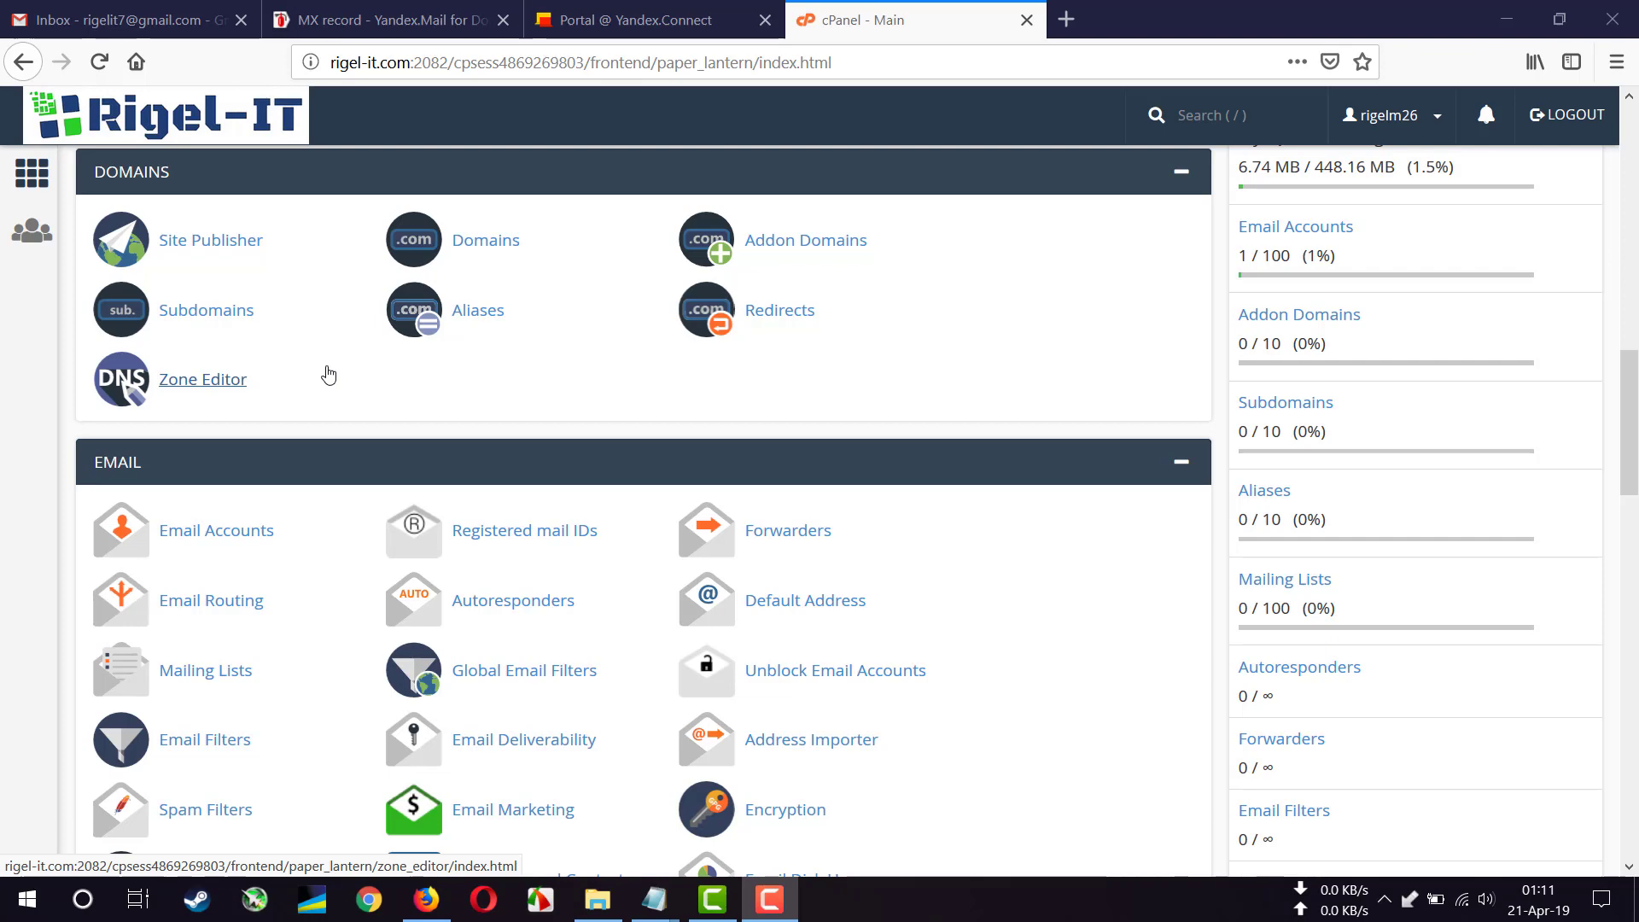
- Open the Zone Editor and manage the rigel-it.com DNS zone
click(199, 392)
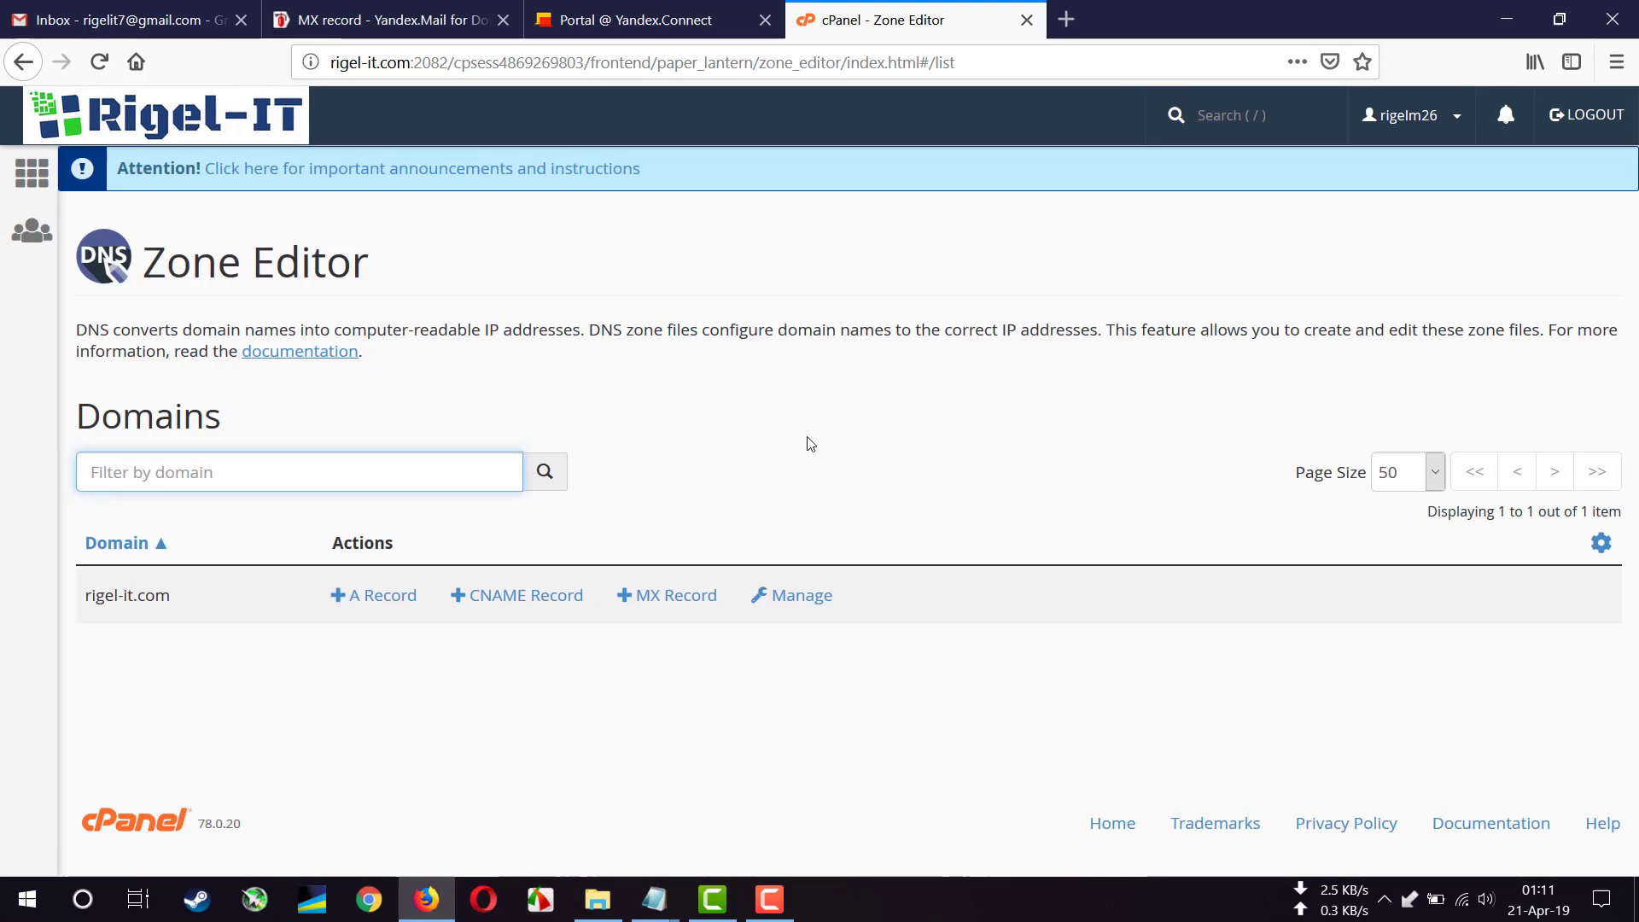
click(798, 600)
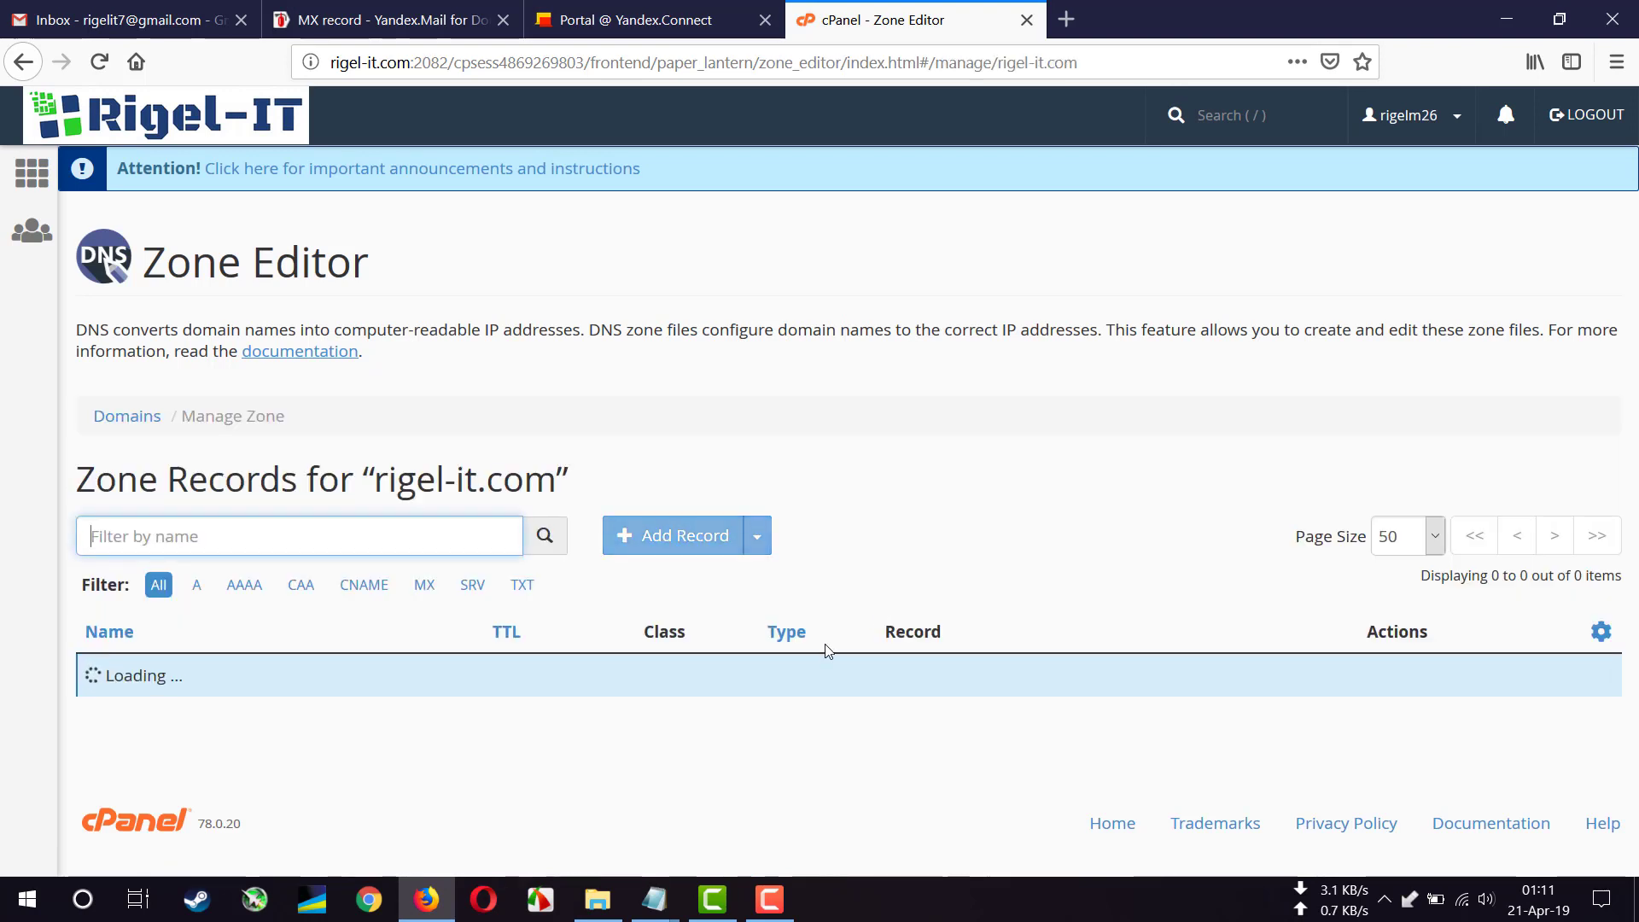
- Start a TXT record containing the pasted yandex-verification string with TTL 1800
click(670, 539)
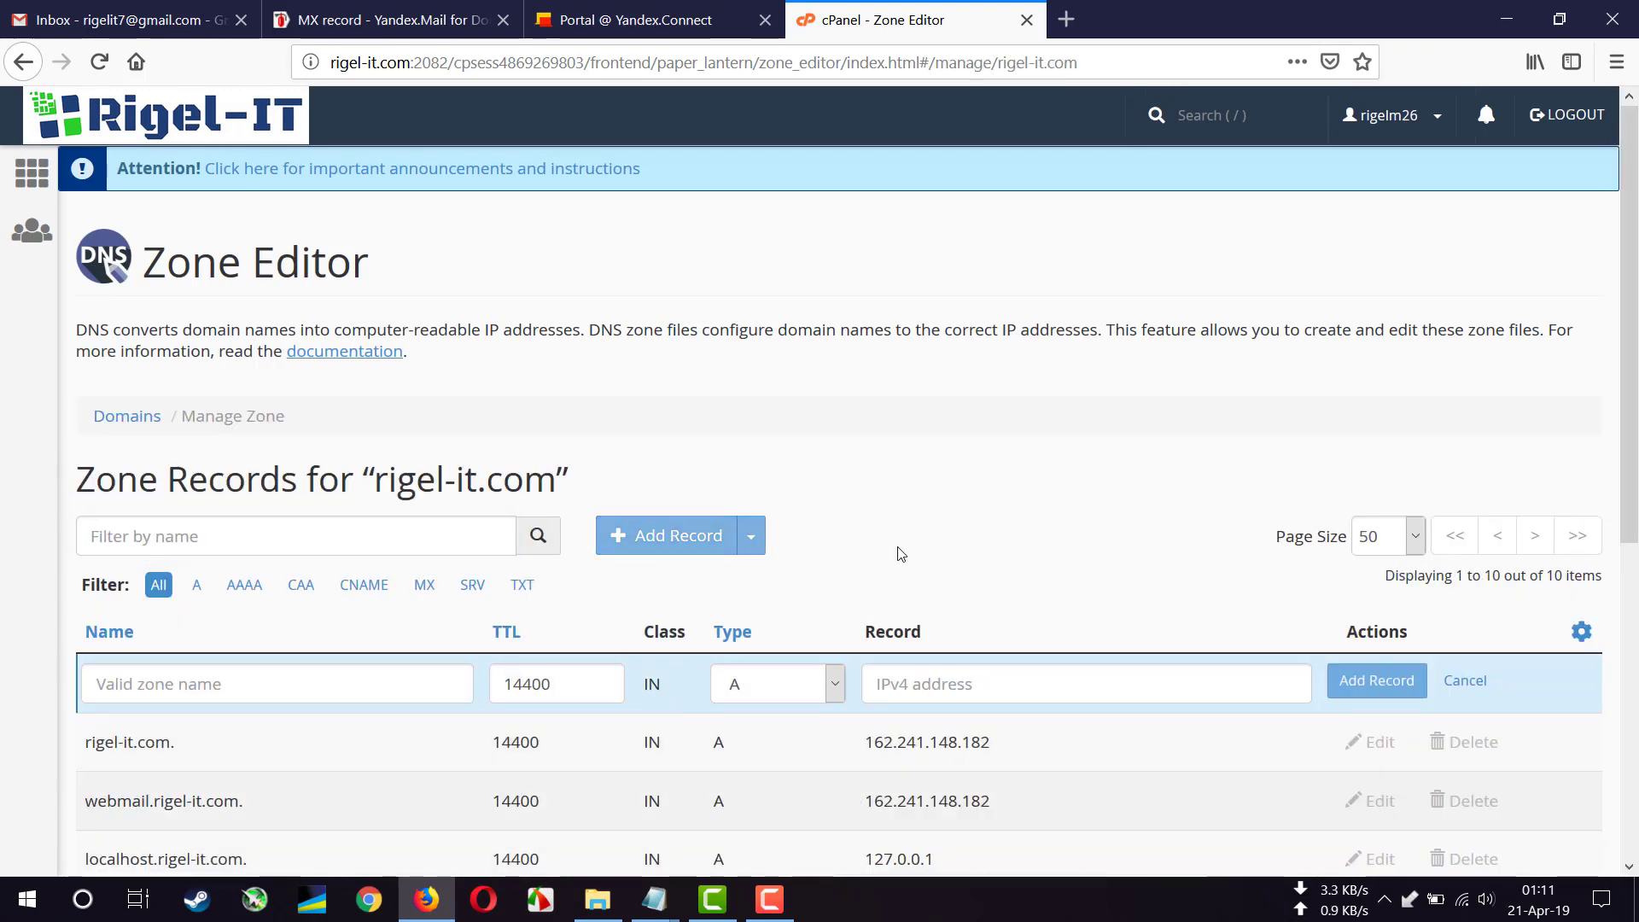
scroll(901, 553, down, 3)
click(797, 443)
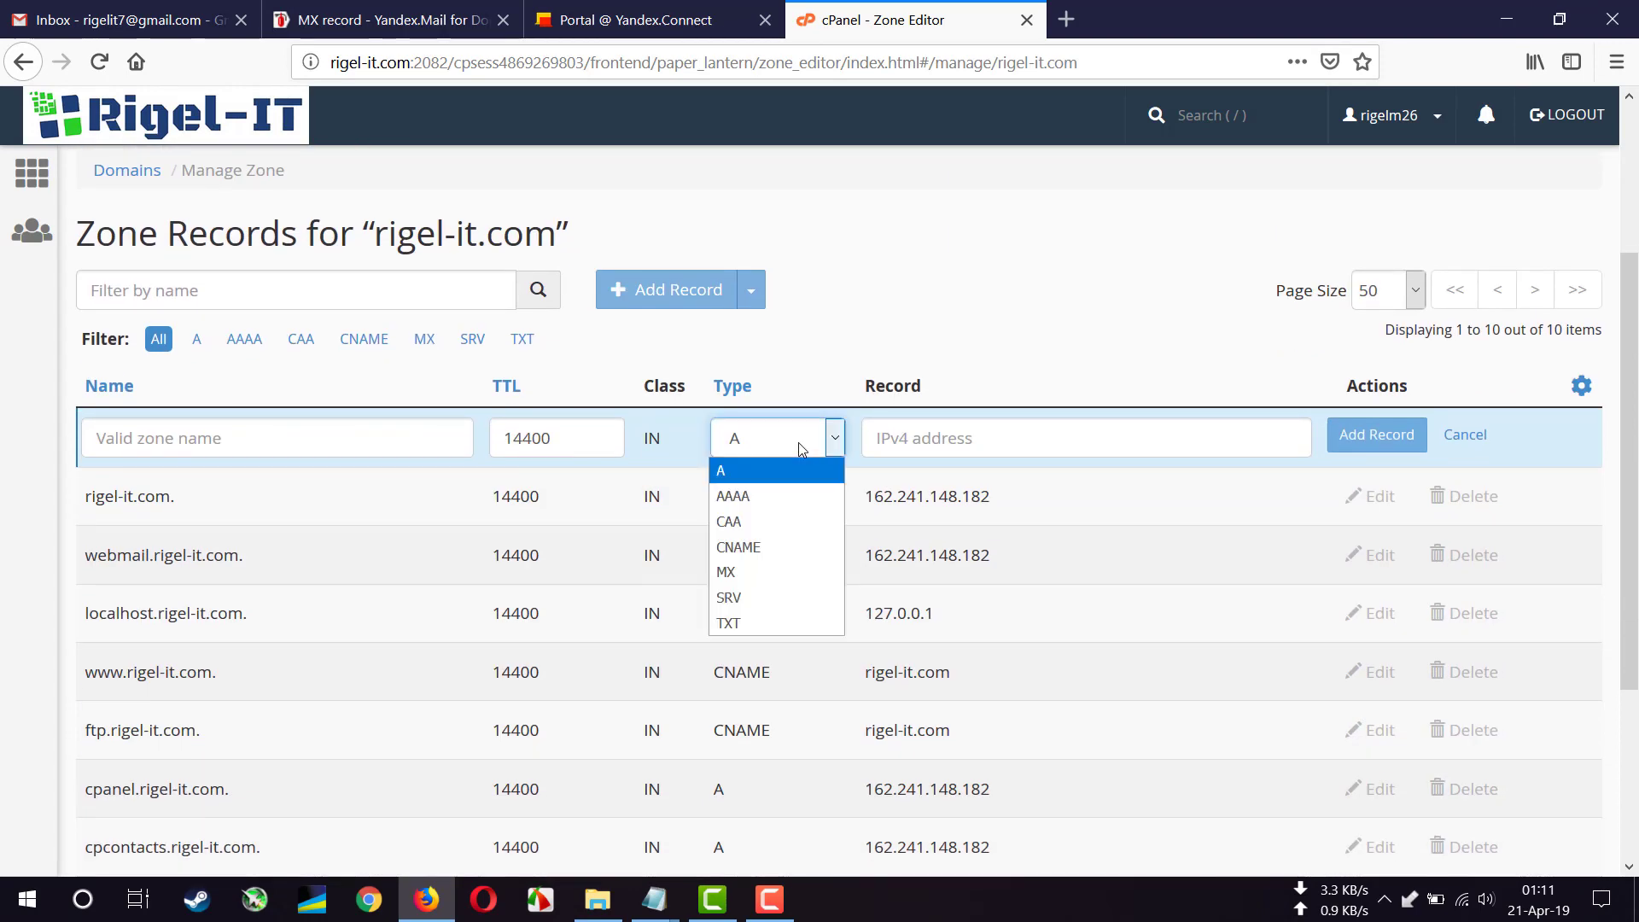
click(774, 622)
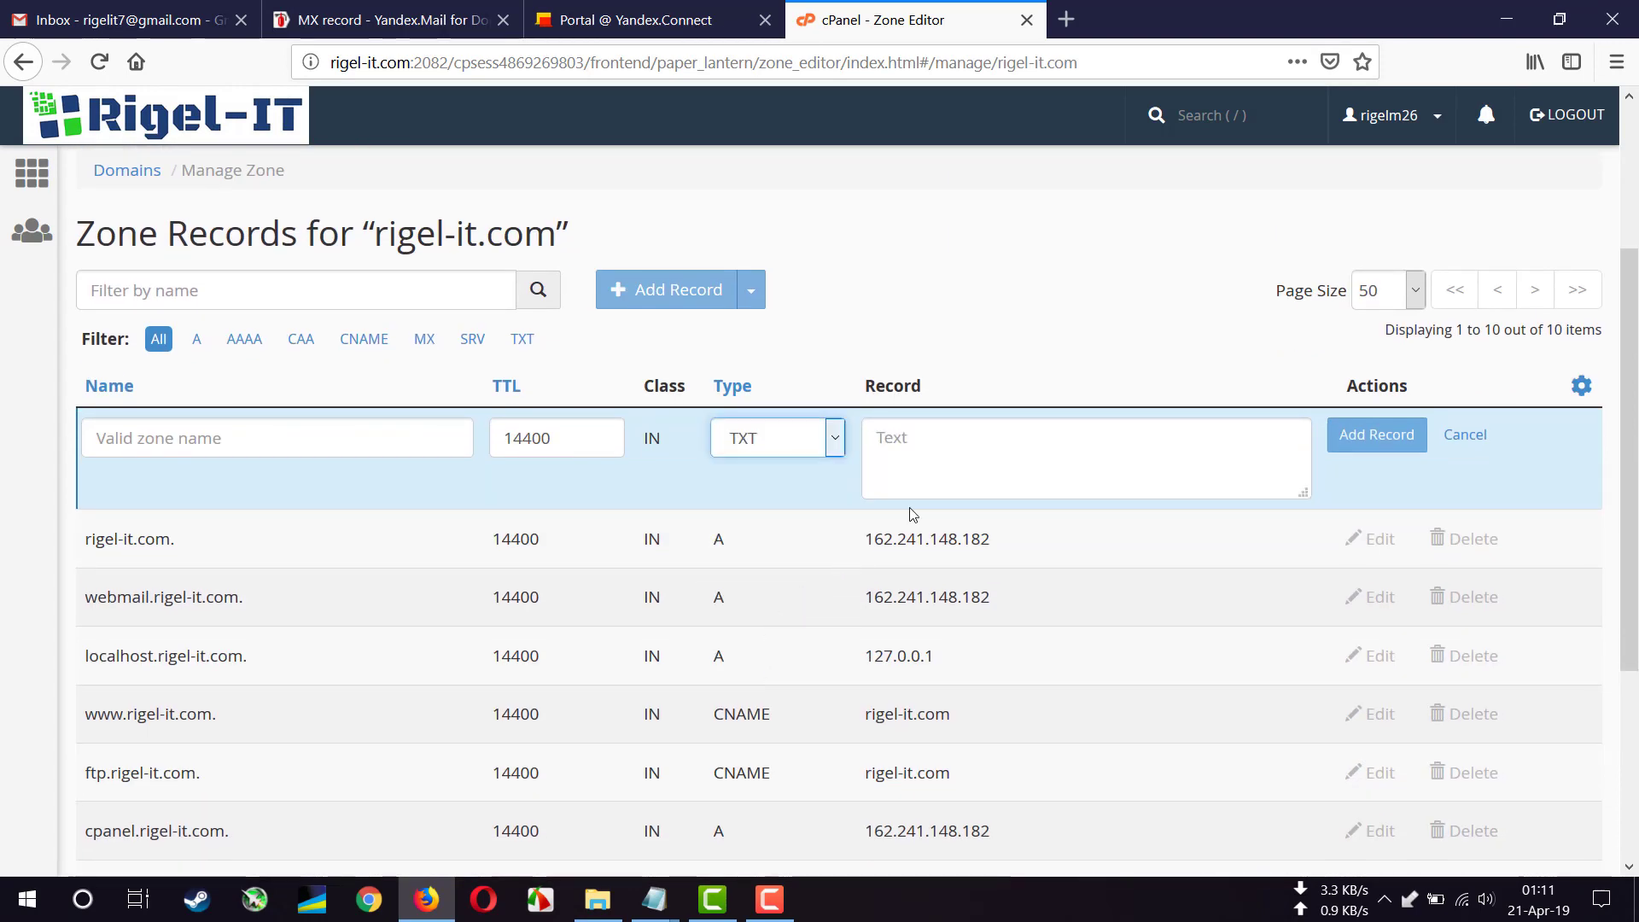
click(974, 460)
right_click(974, 460)
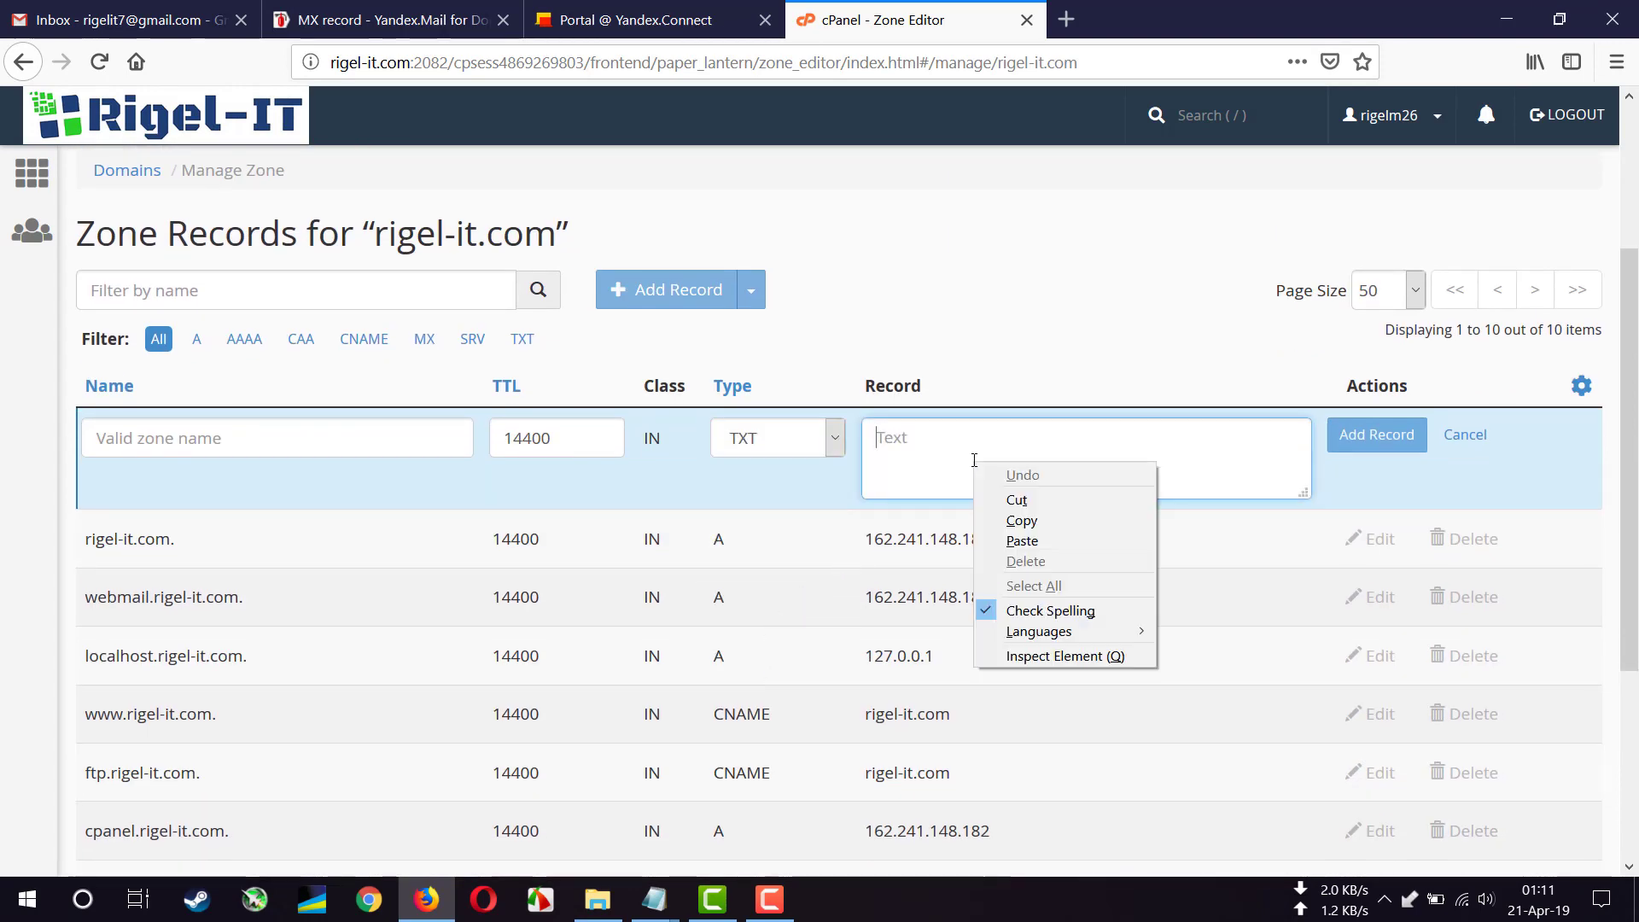
click(1020, 541)
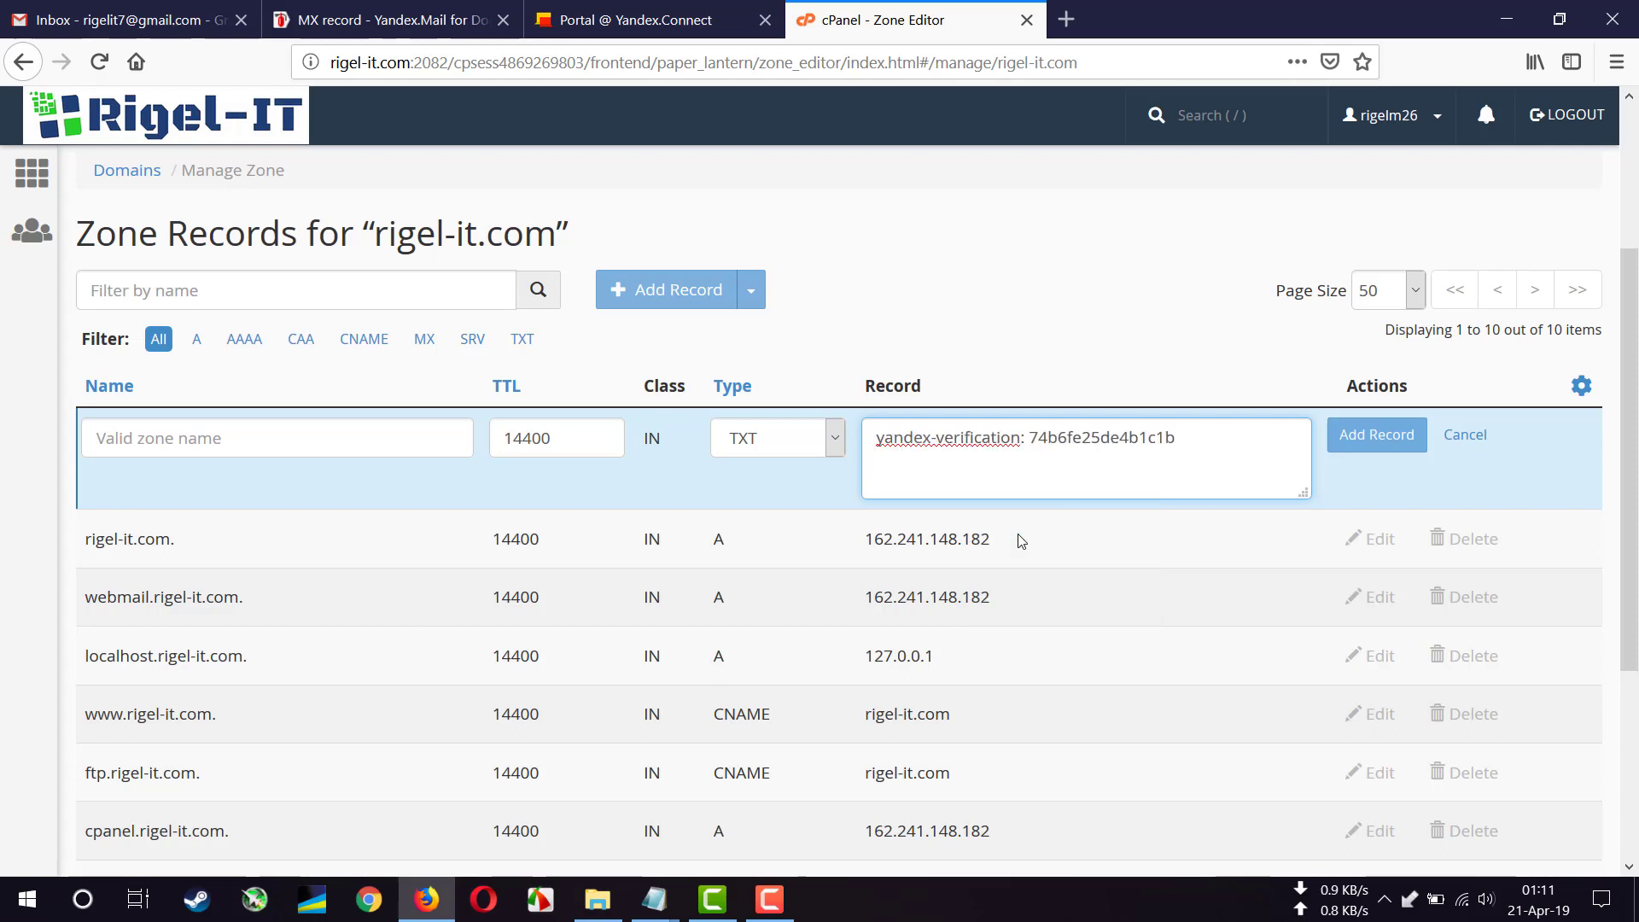
double_click(561, 442)
text(18)
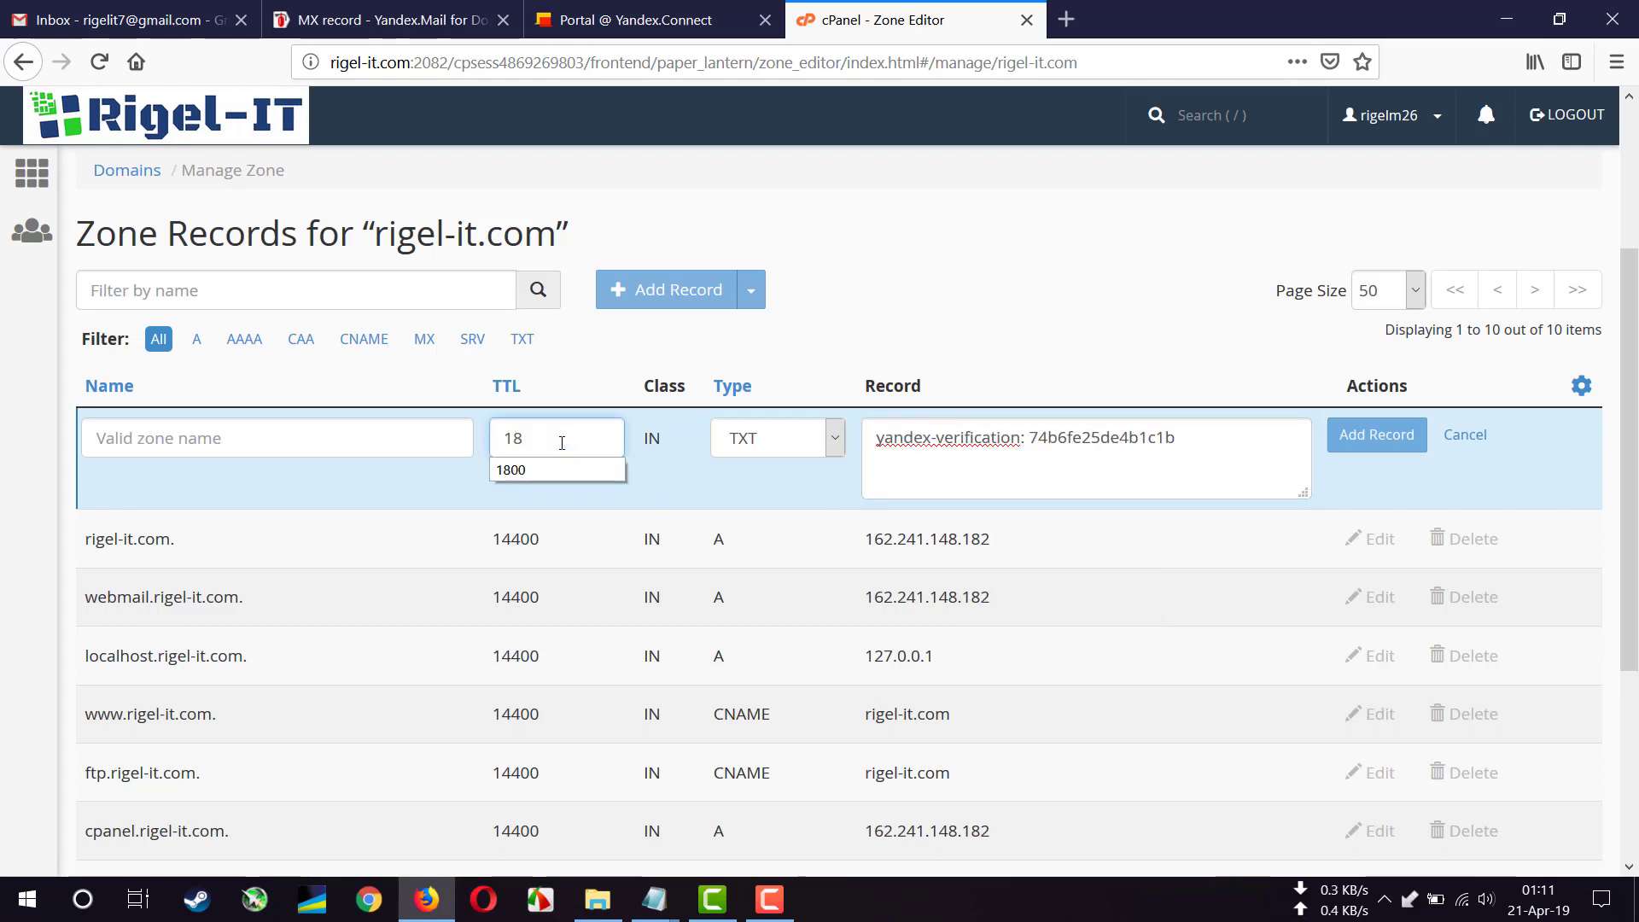
text(00)
- Name the record rigel-it.com. and save the TXT record
click(302, 438)
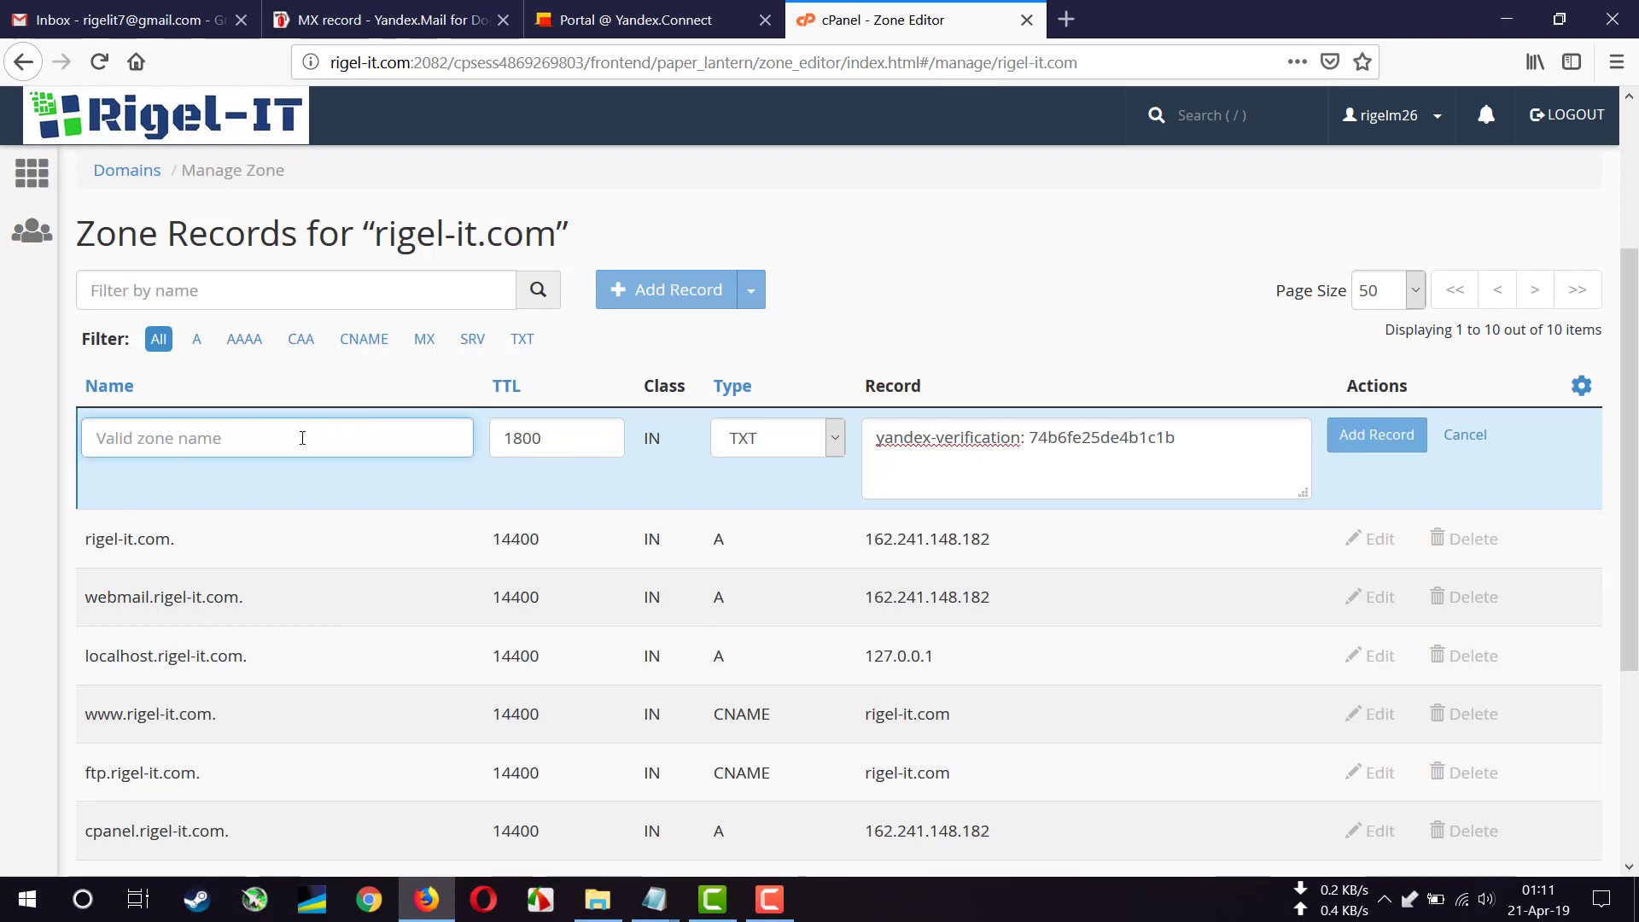
text(@)
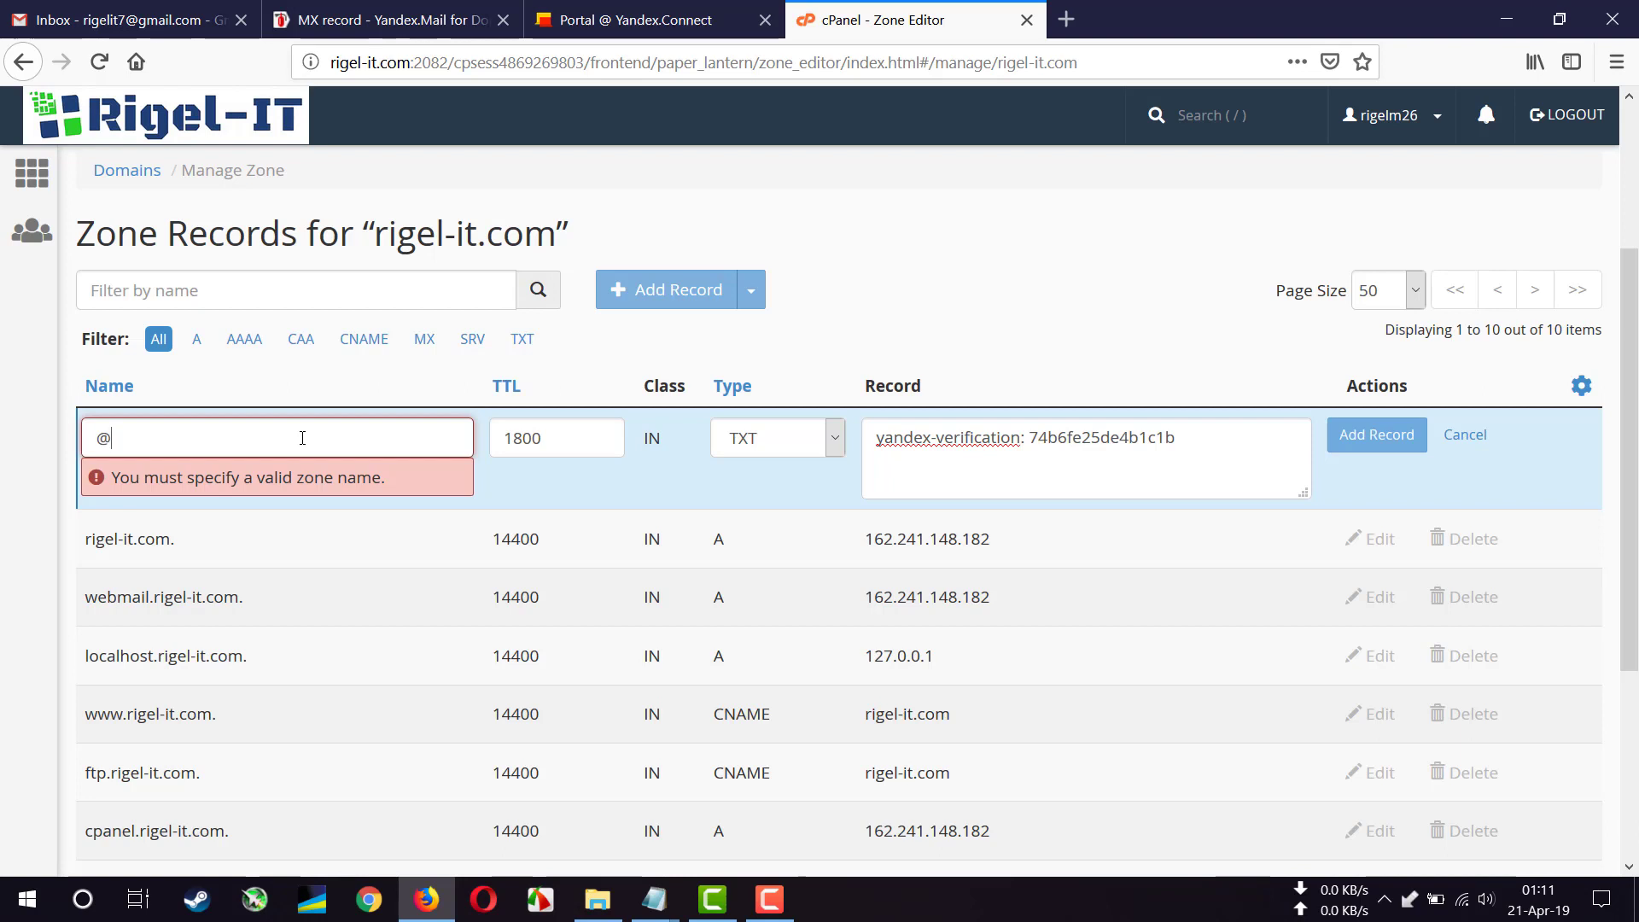
key(BackSpace)
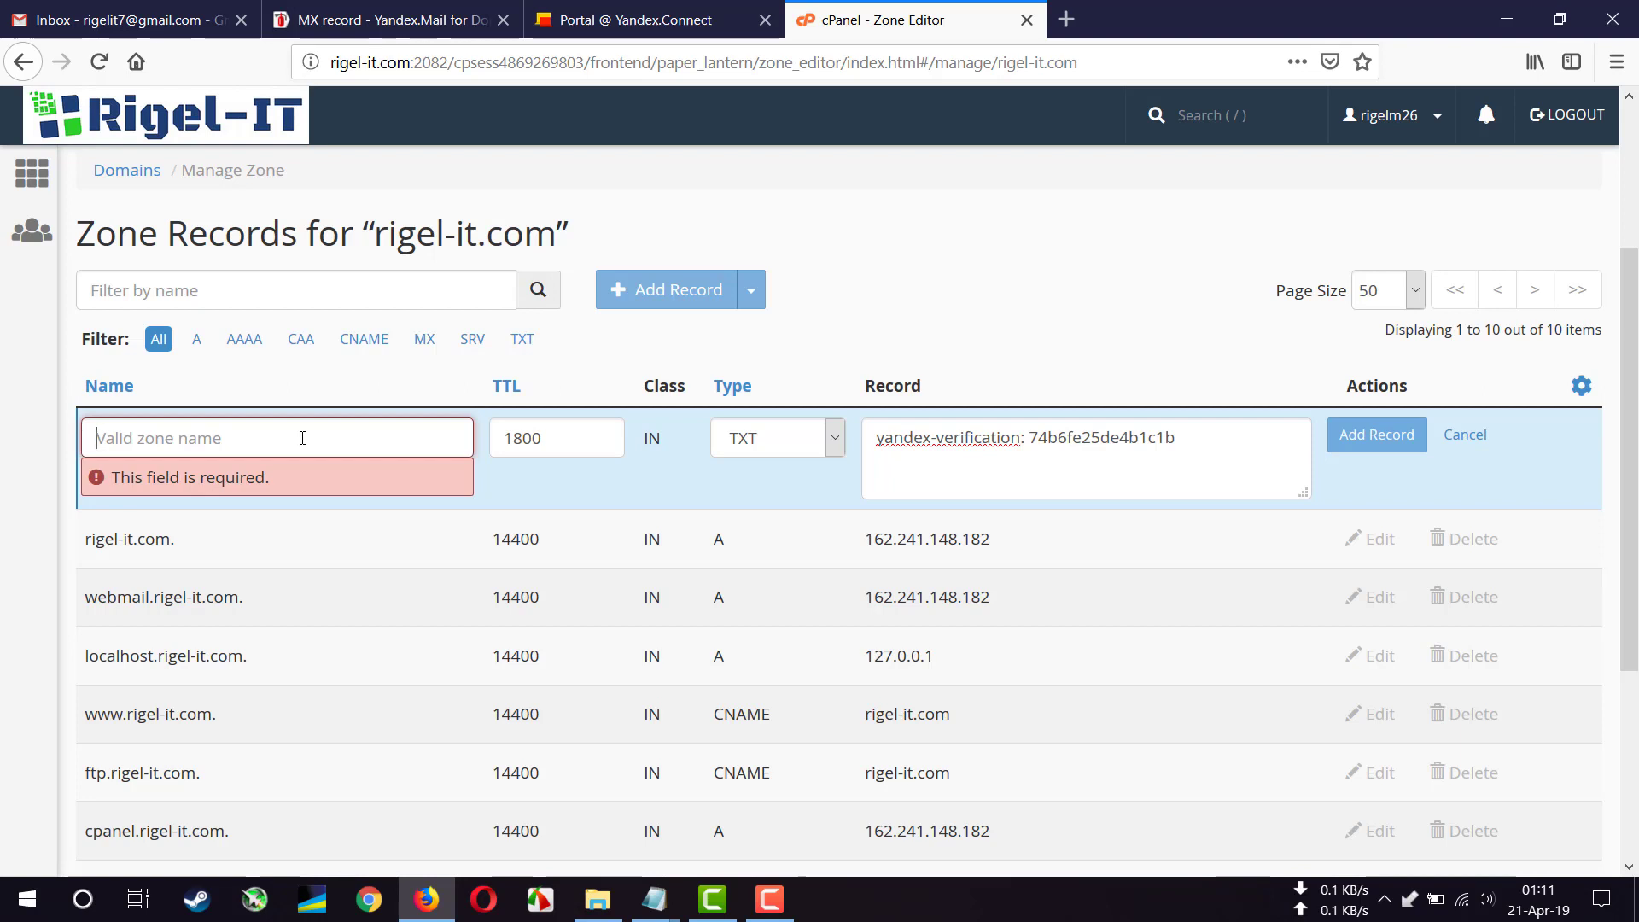
text(rigel)
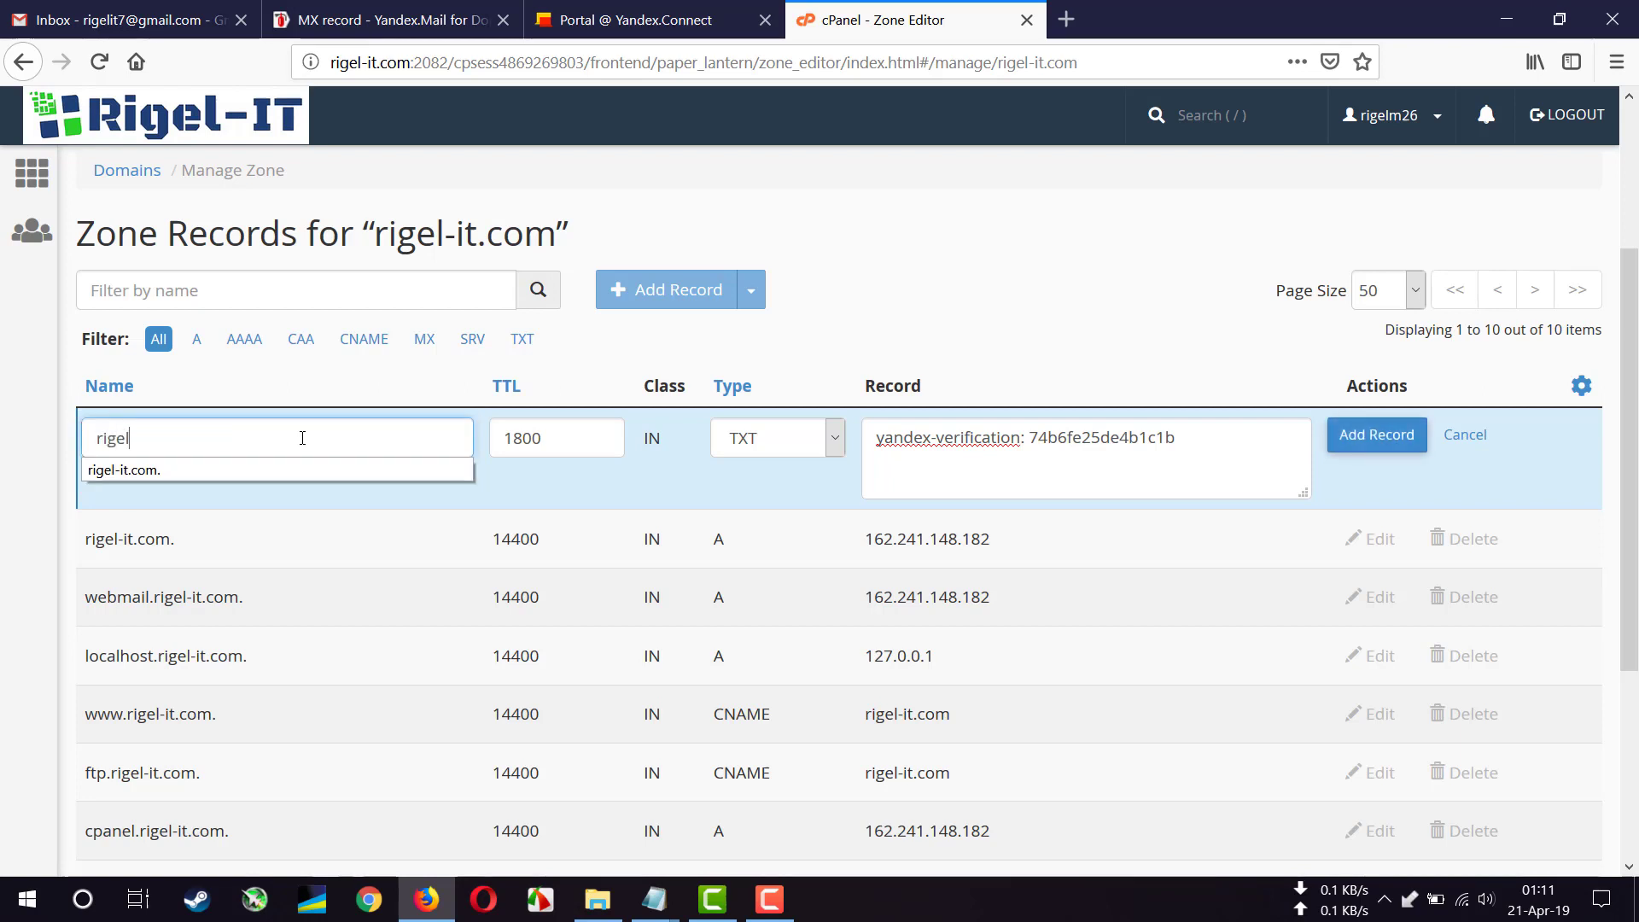
text(-it.com)
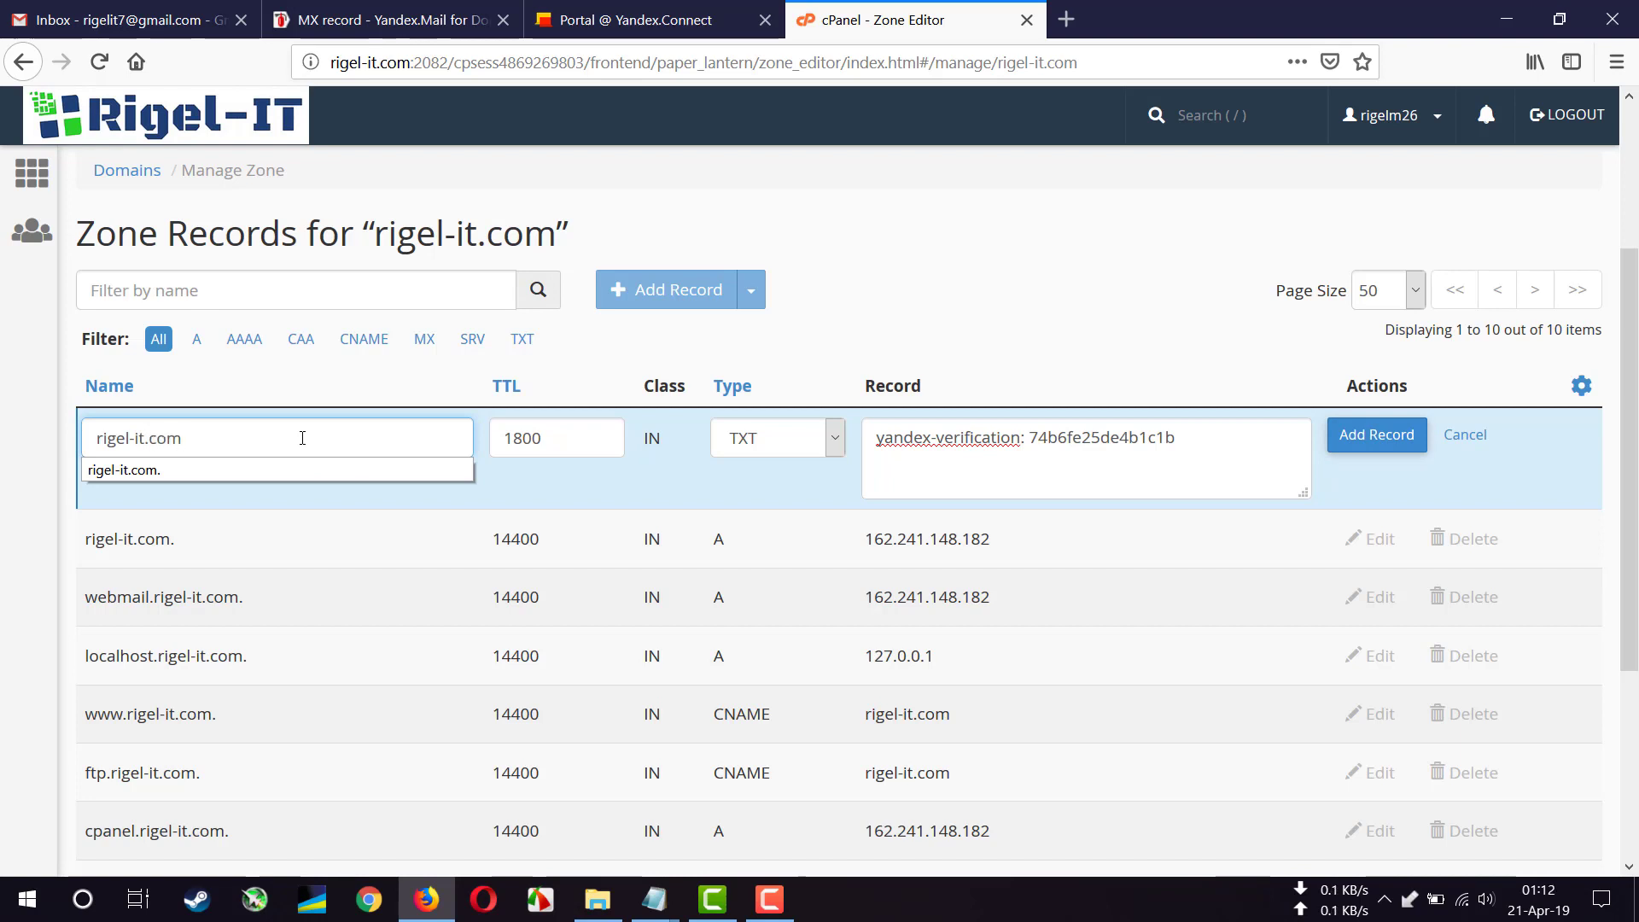
text(.)
click(1382, 443)
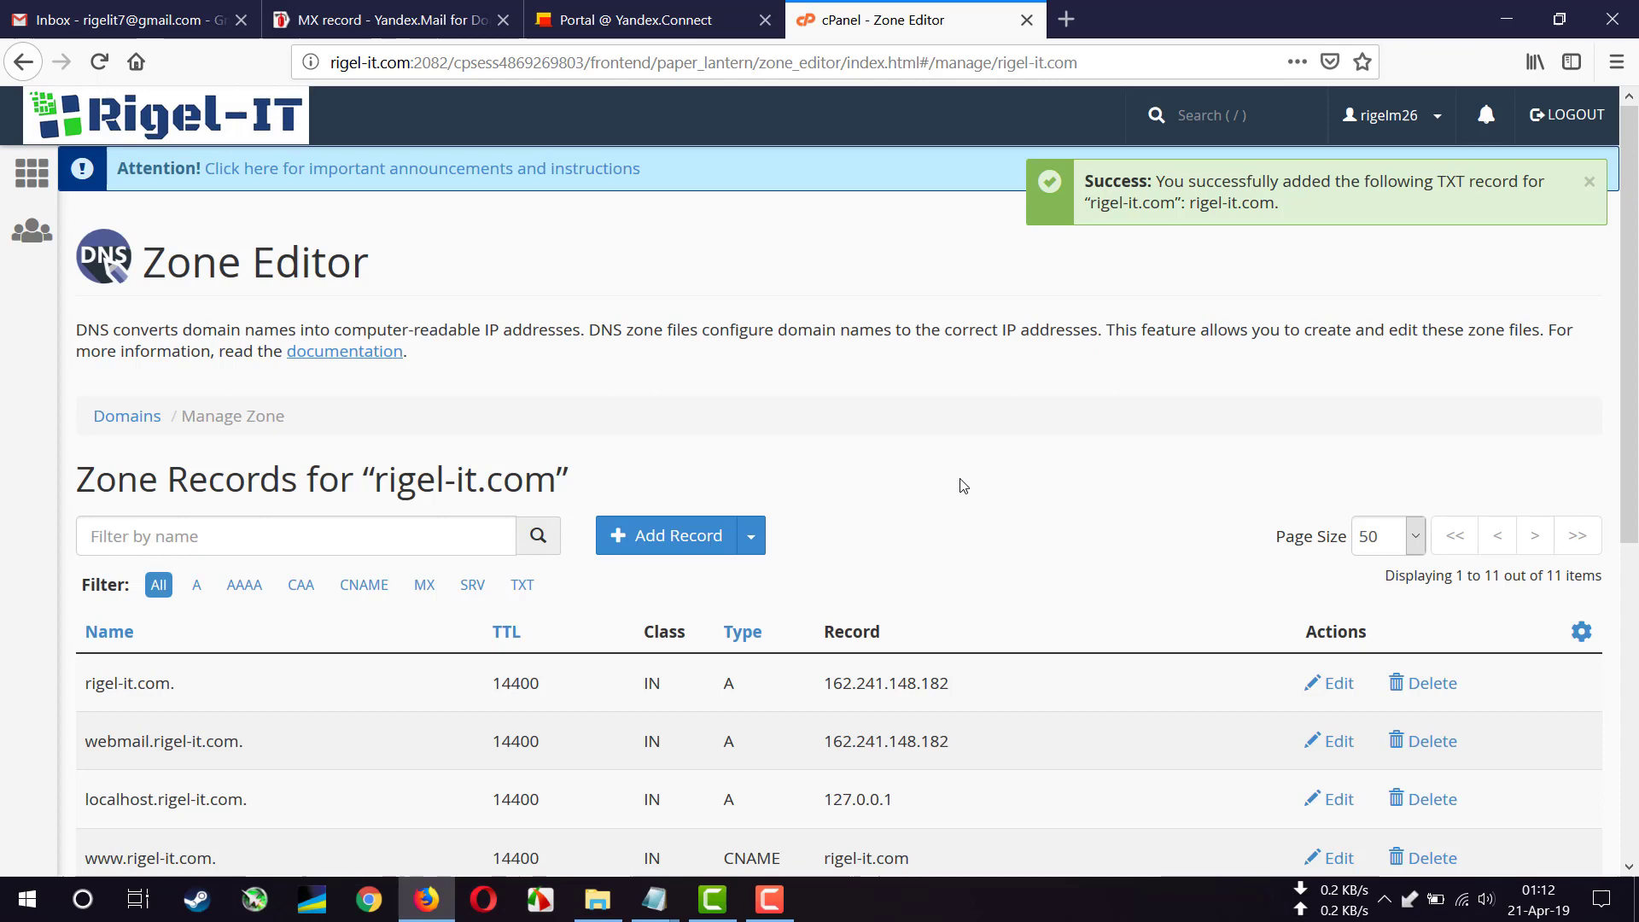
- Note the 'MX records not set up' warning for rigel-it.com, then go to the MX record help page
scroll(963, 485, down, 3)
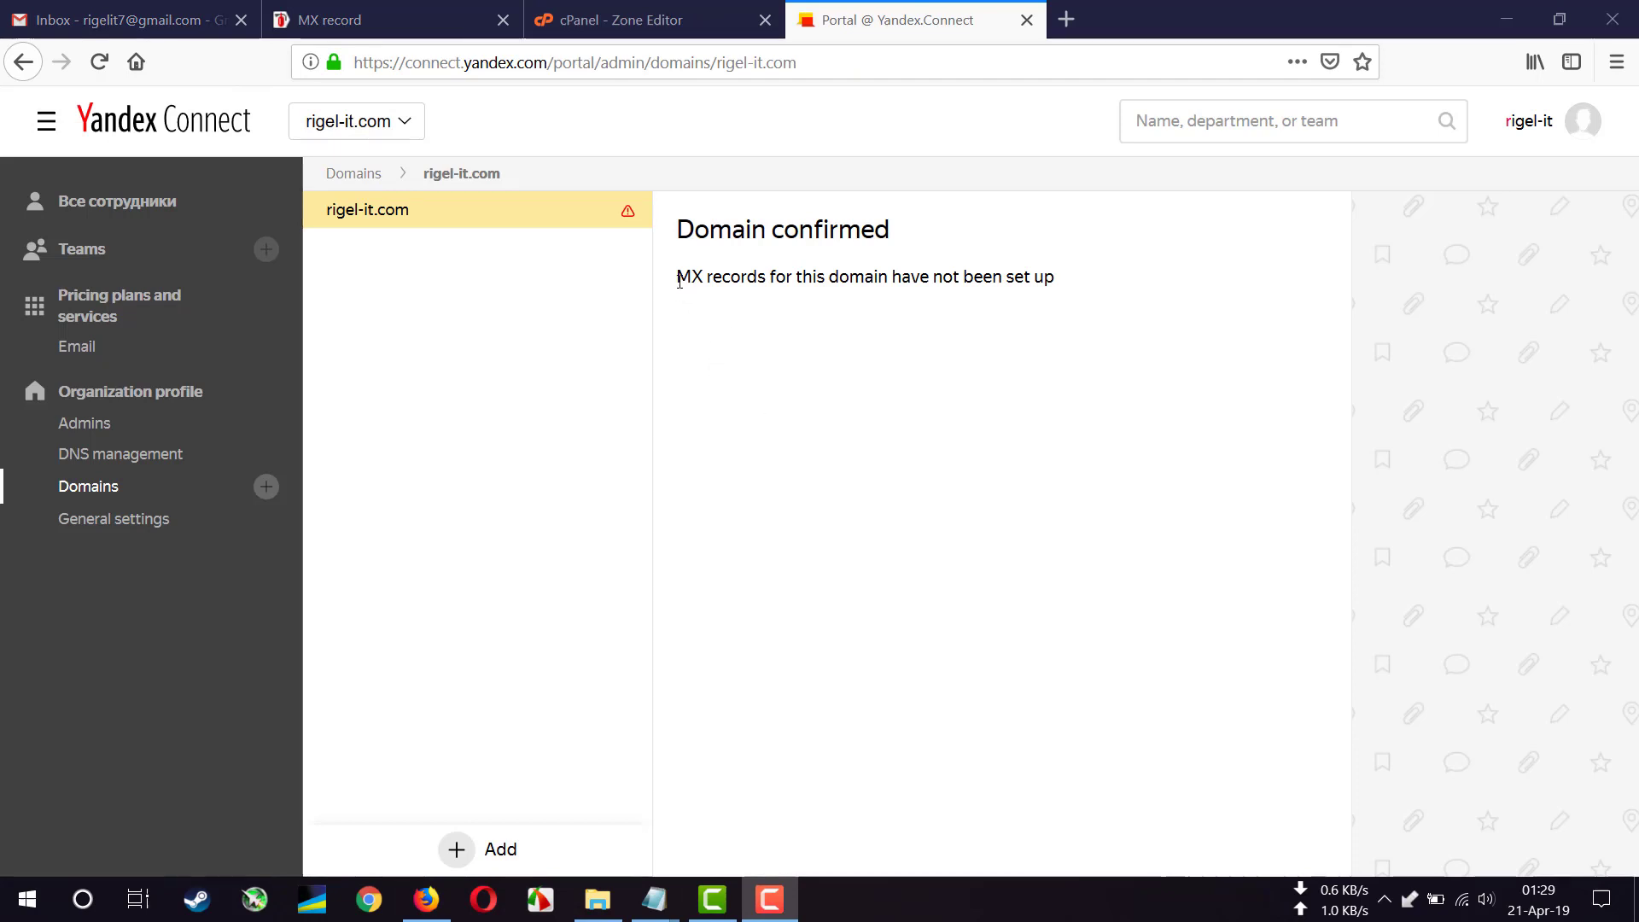
drag(676, 276, 766, 295)
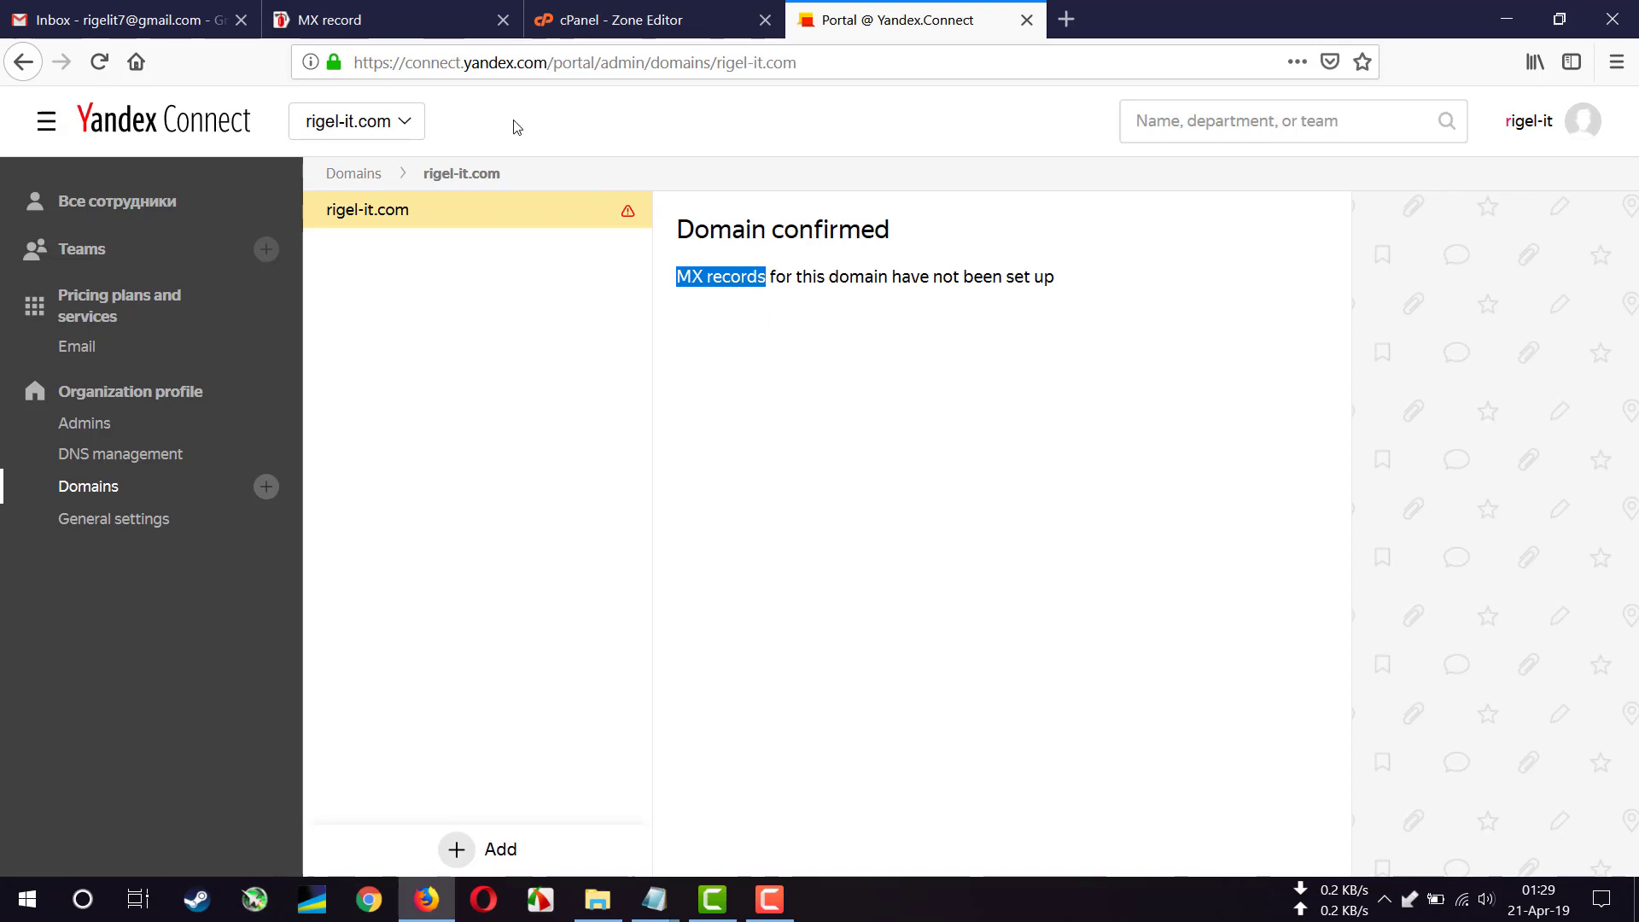
click(414, 19)
- Read through the MX record article, marking the note that DNS changes take up to 72 hours
click(787, 66)
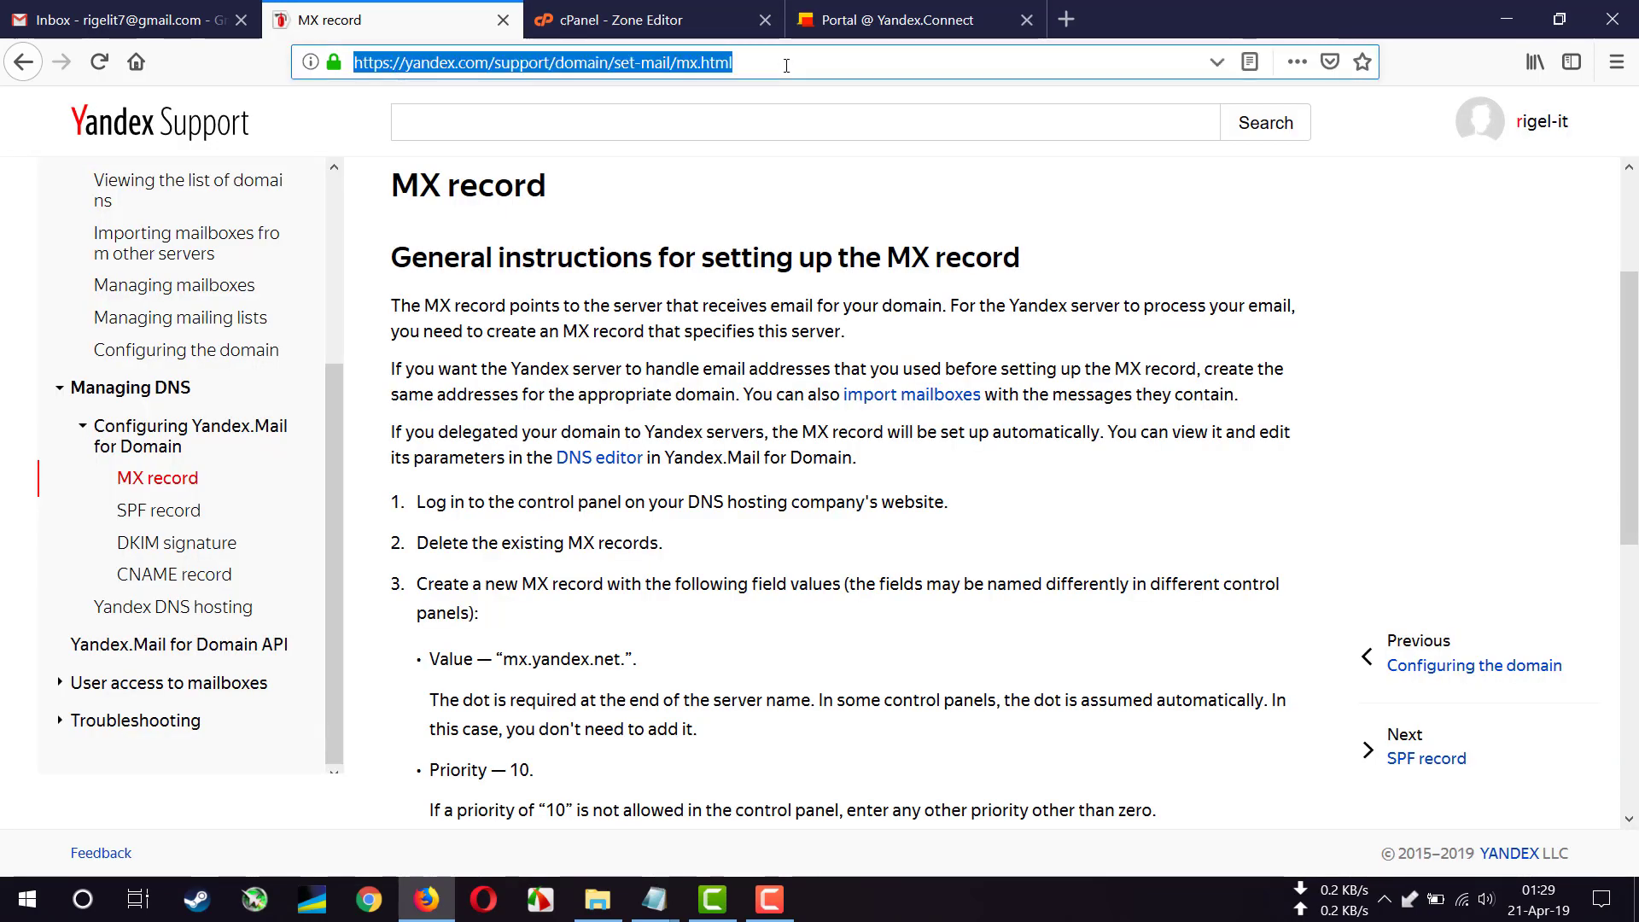
click(727, 219)
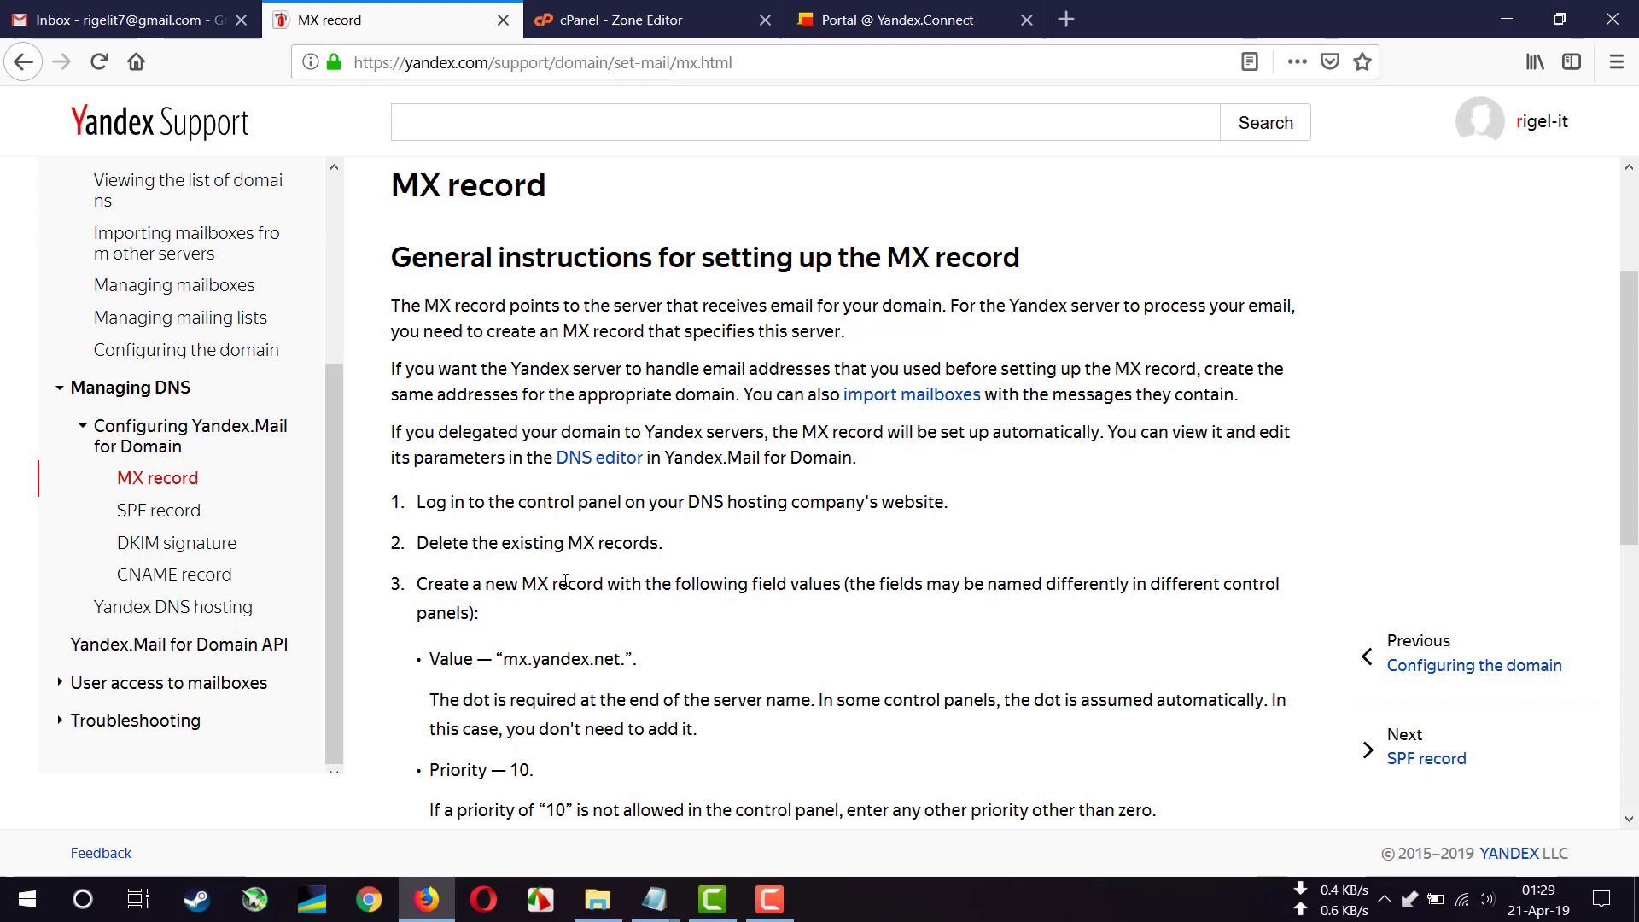
scroll(565, 580, down, 3)
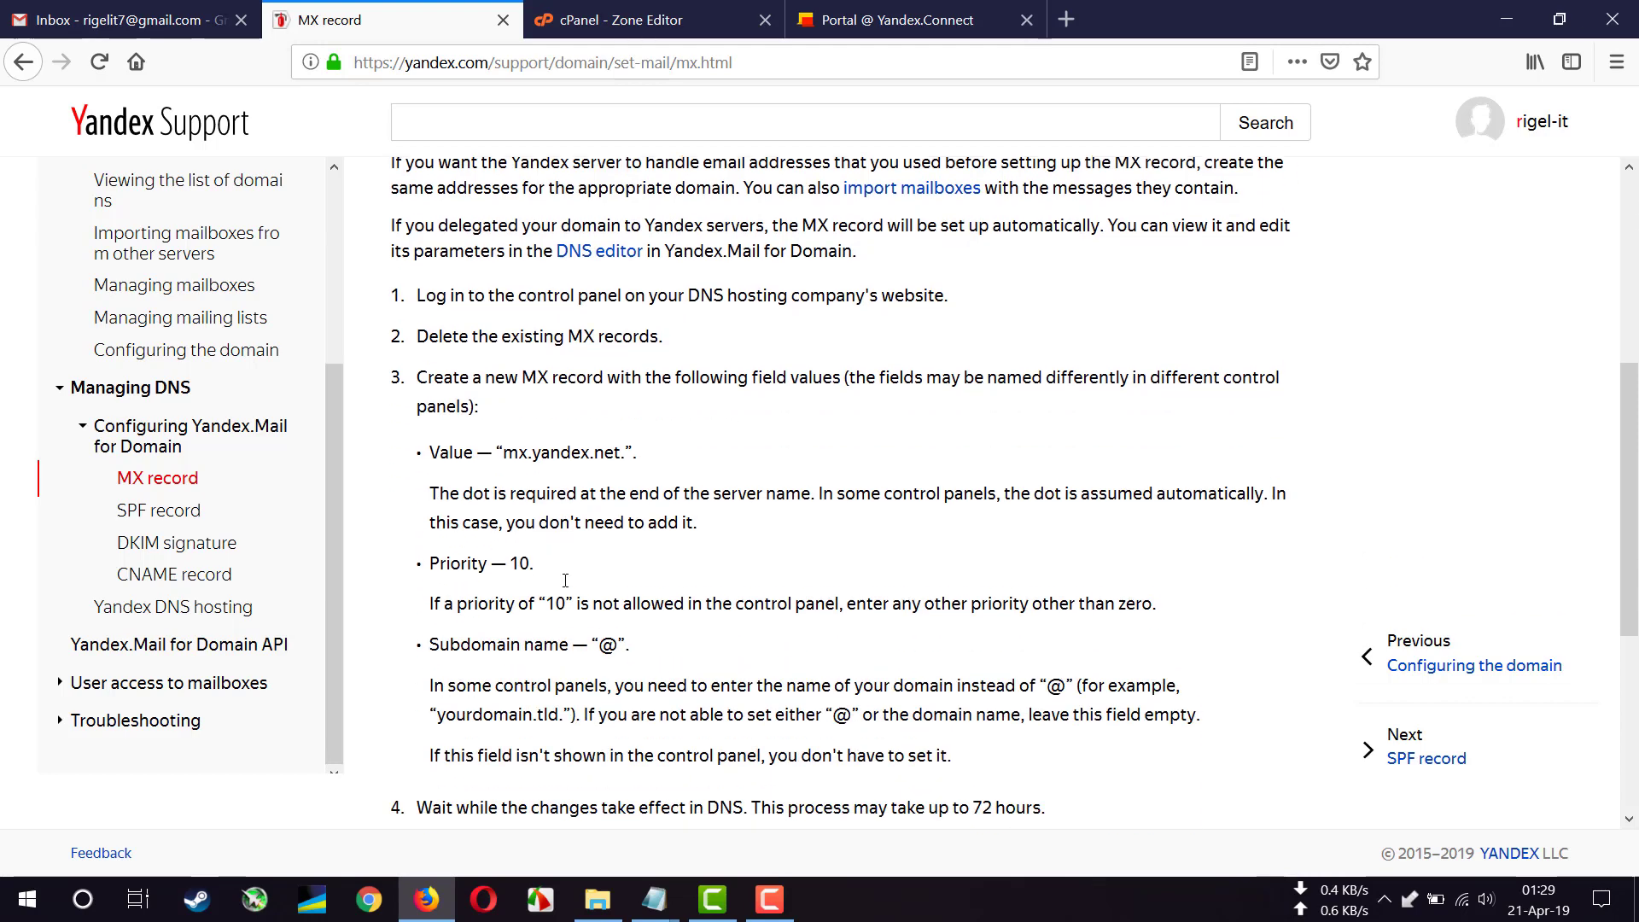
scroll(565, 581, down, 2)
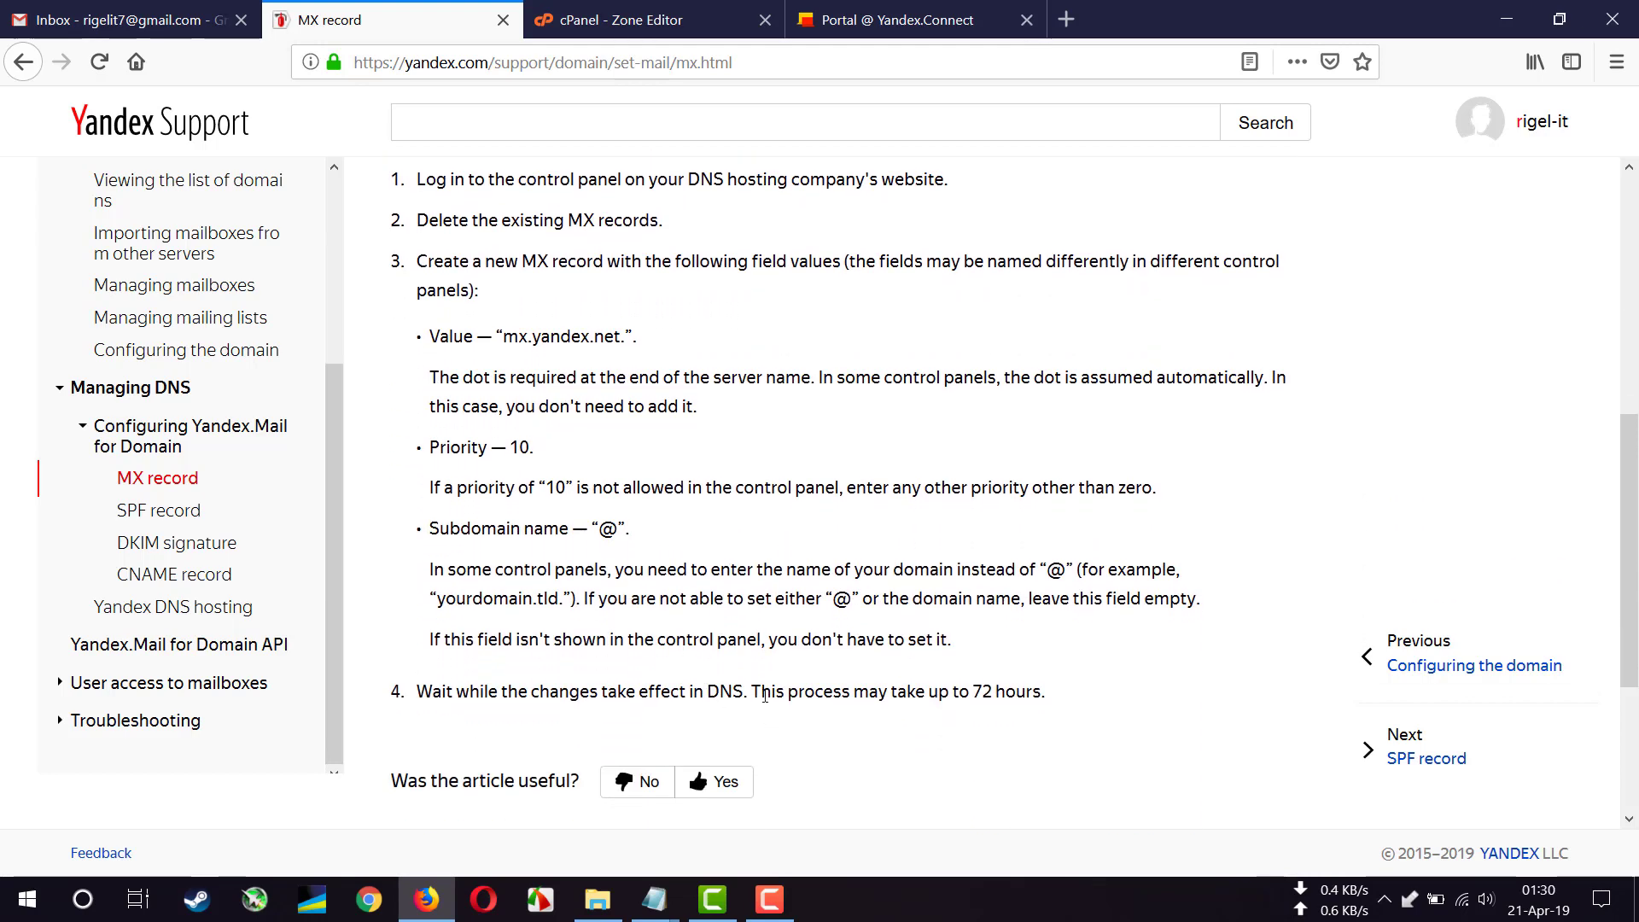
drag(751, 693, 1048, 702)
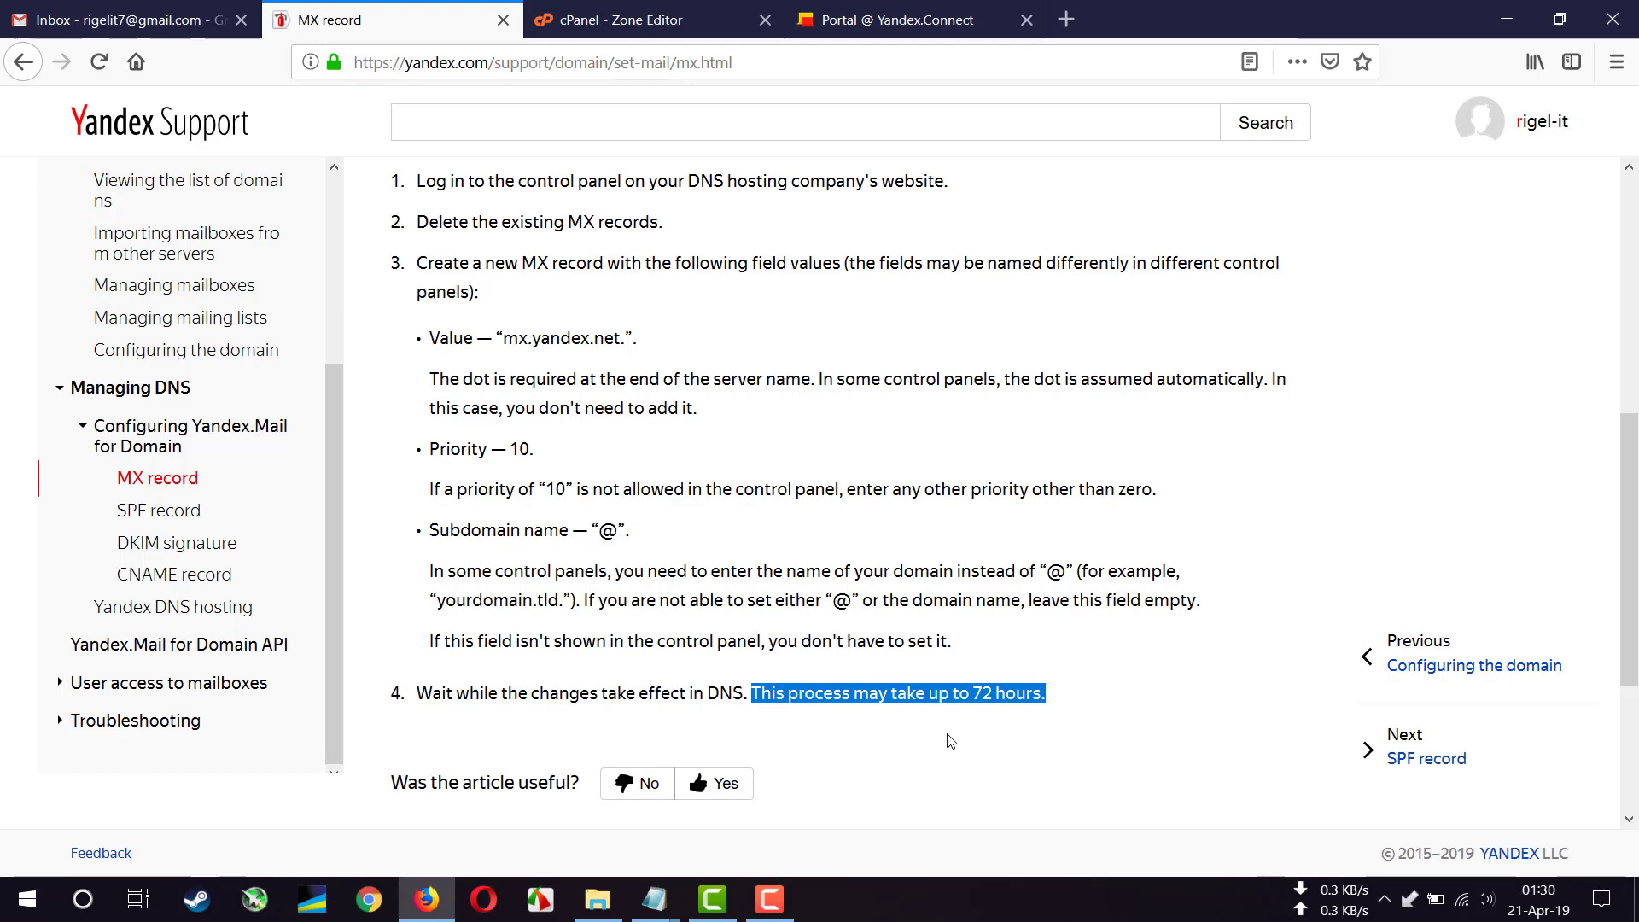
- Select the mail server value mx.yandex.net for copying
scroll(772, 656, up, 2)
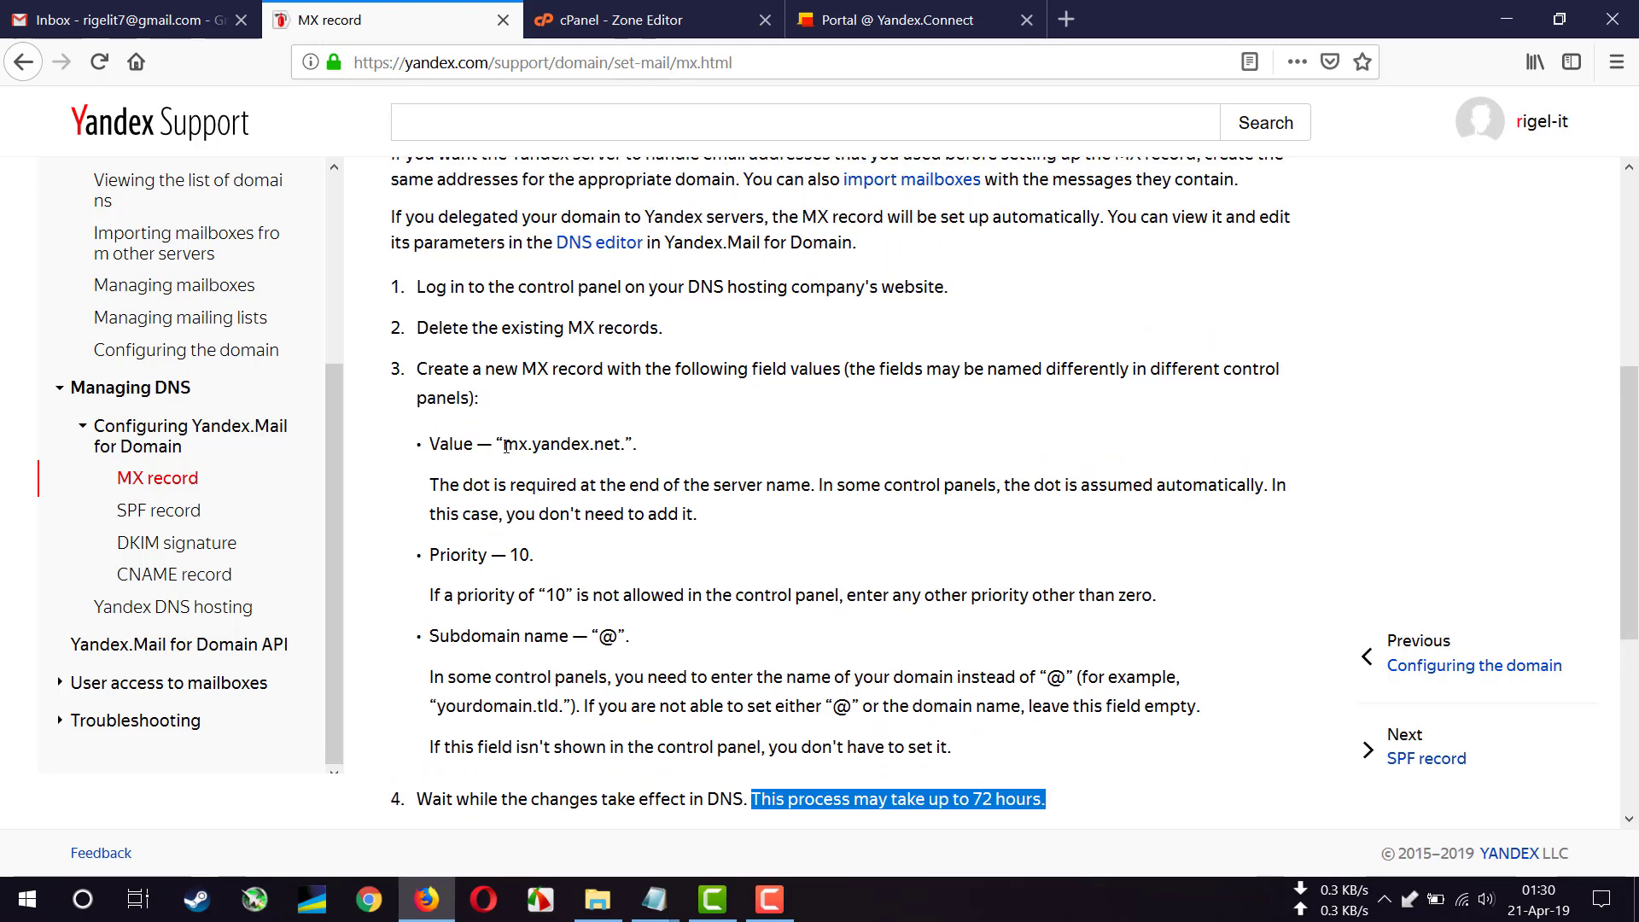
drag(504, 445, 621, 451)
right_click(577, 447)
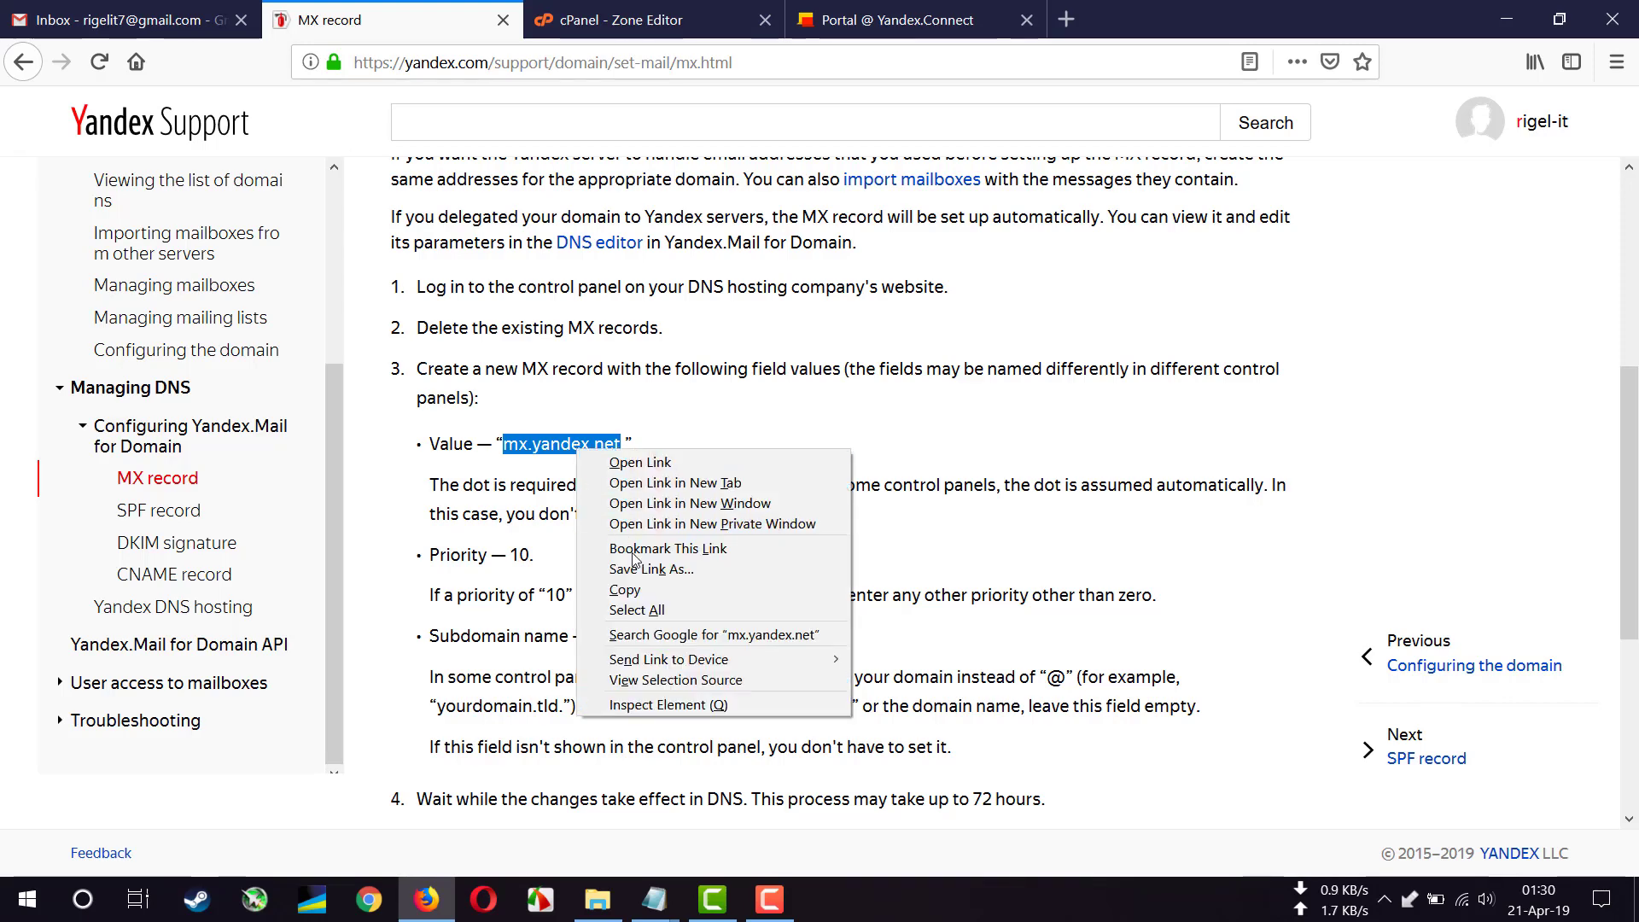
- Copy mx.yandex.net and start a new MX record with it as the destination
click(647, 591)
click(660, 12)
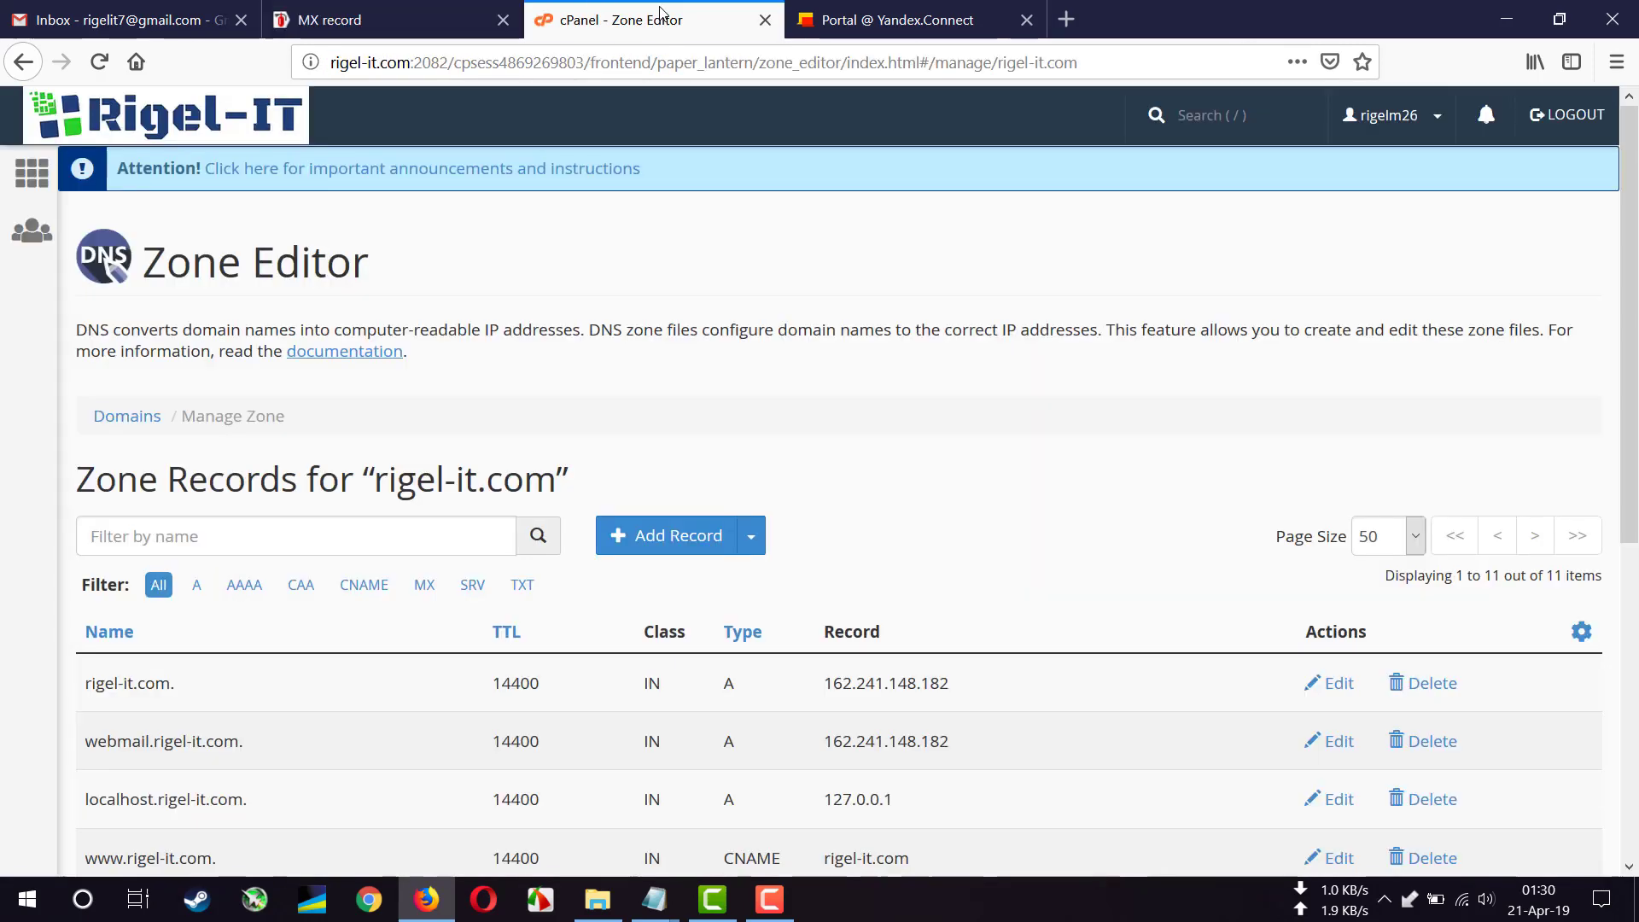
click(669, 535)
scroll(753, 607, down, 1)
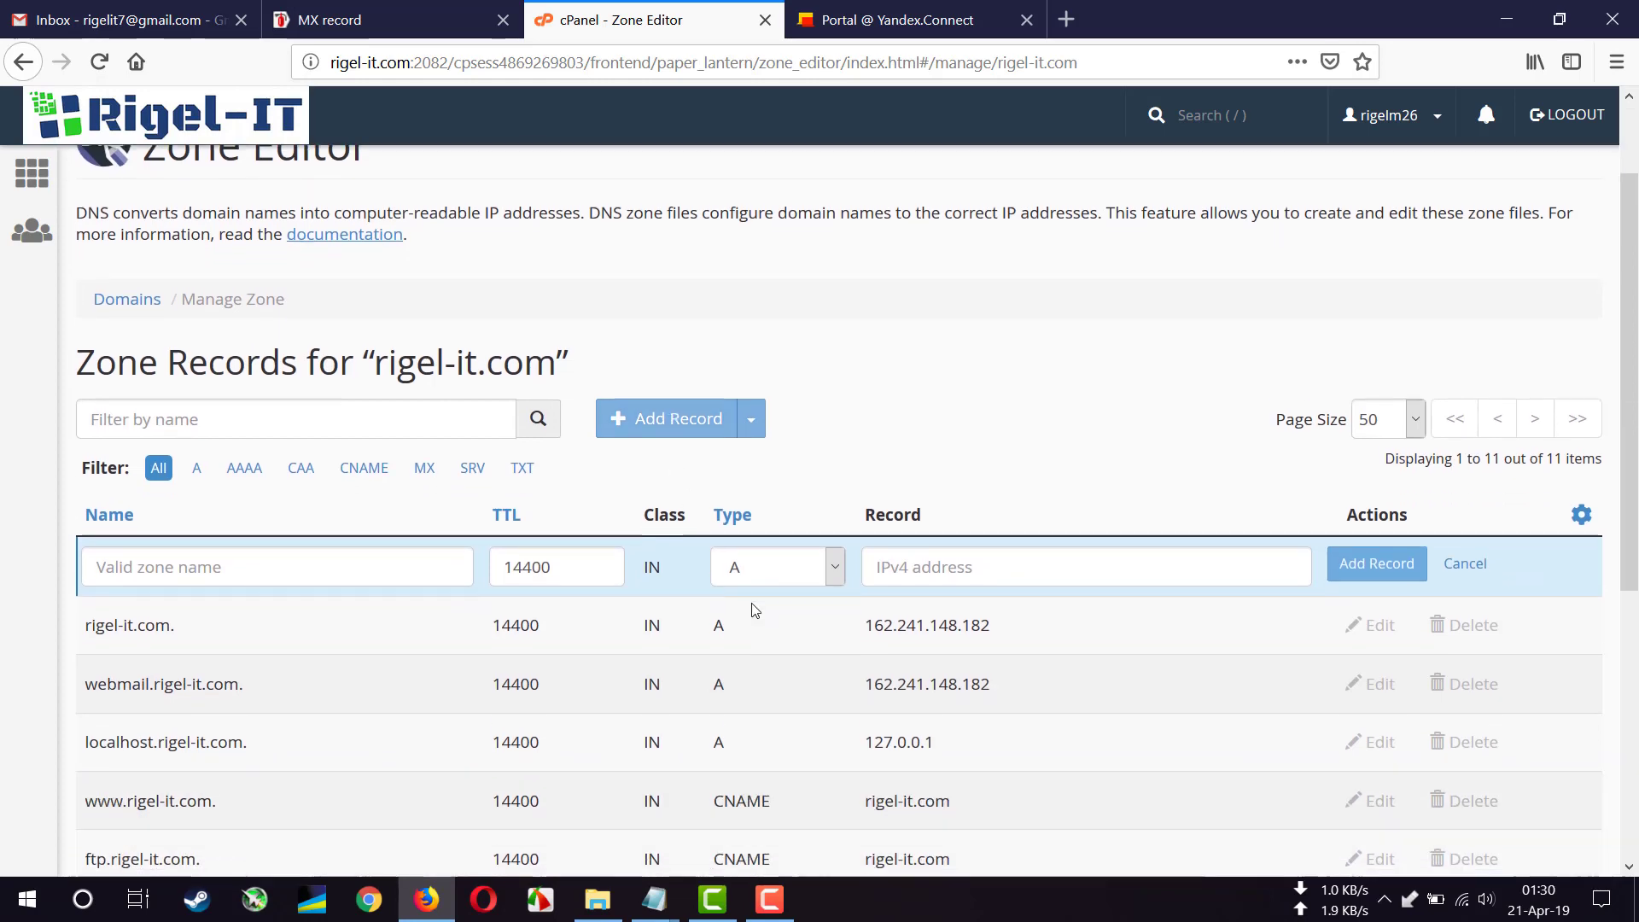
click(791, 572)
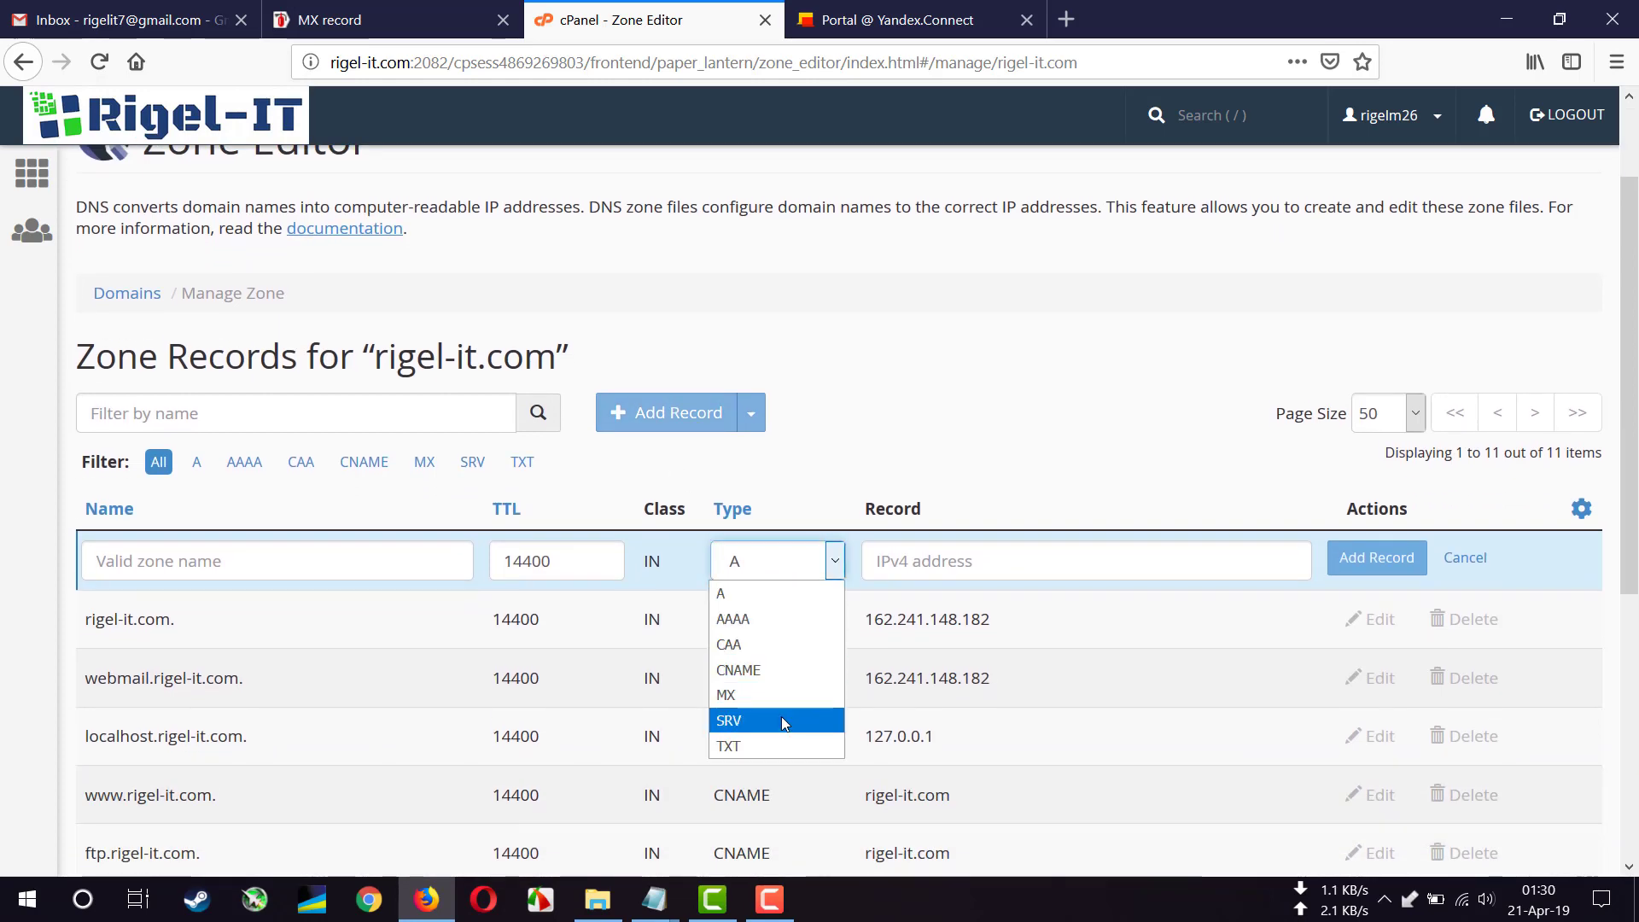
click(791, 695)
click(1051, 602)
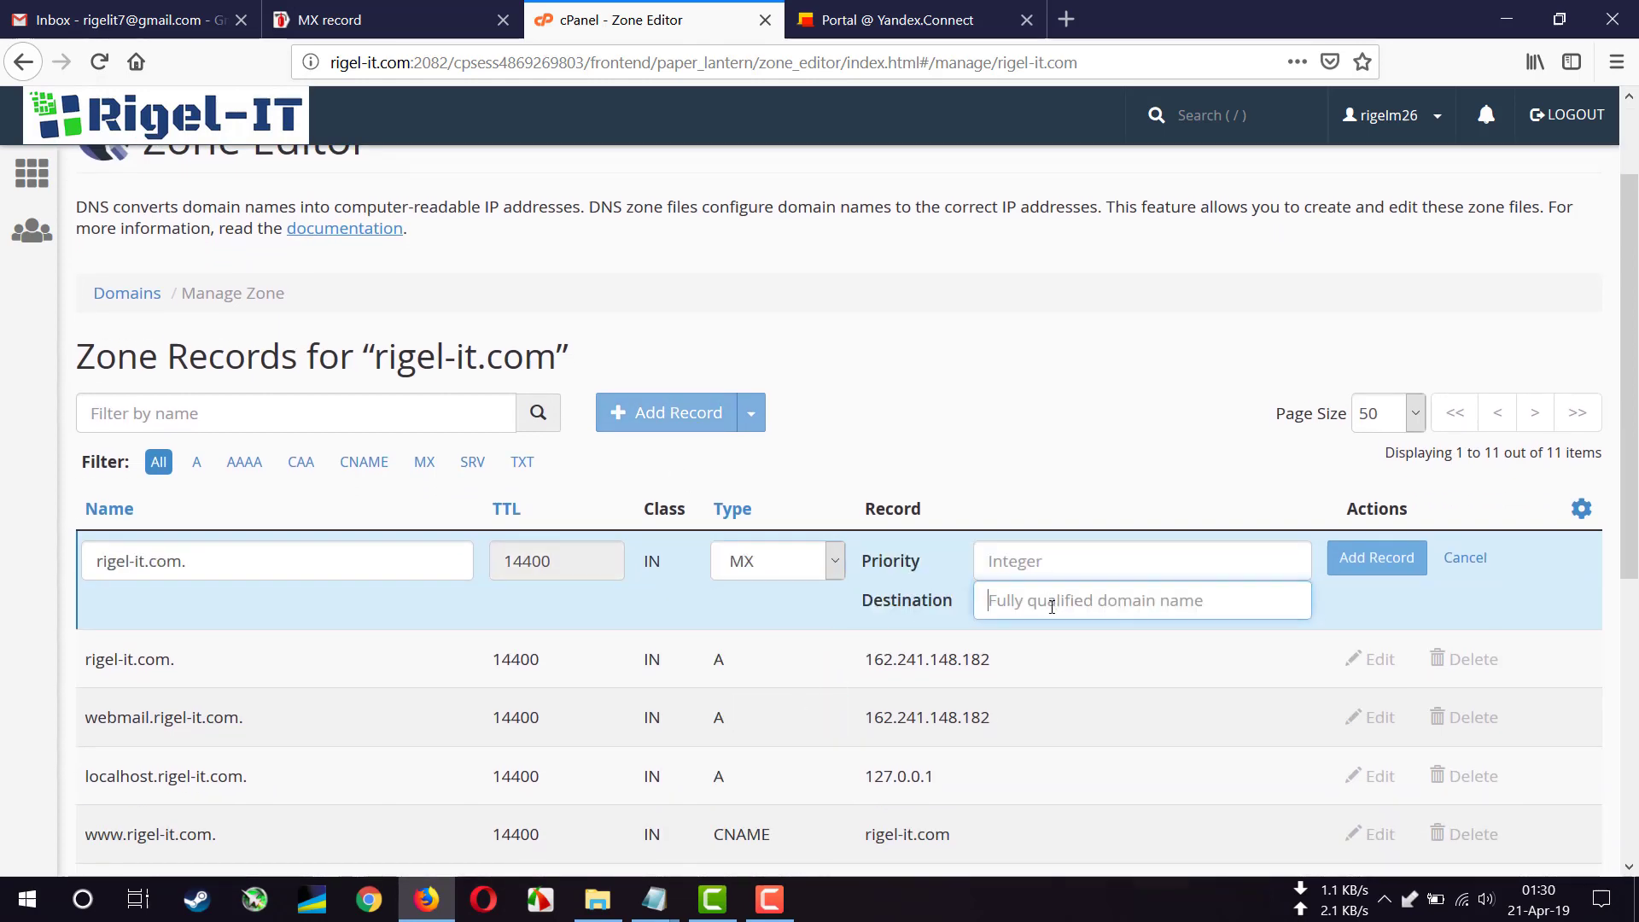
right_click(1051, 607)
click(1101, 687)
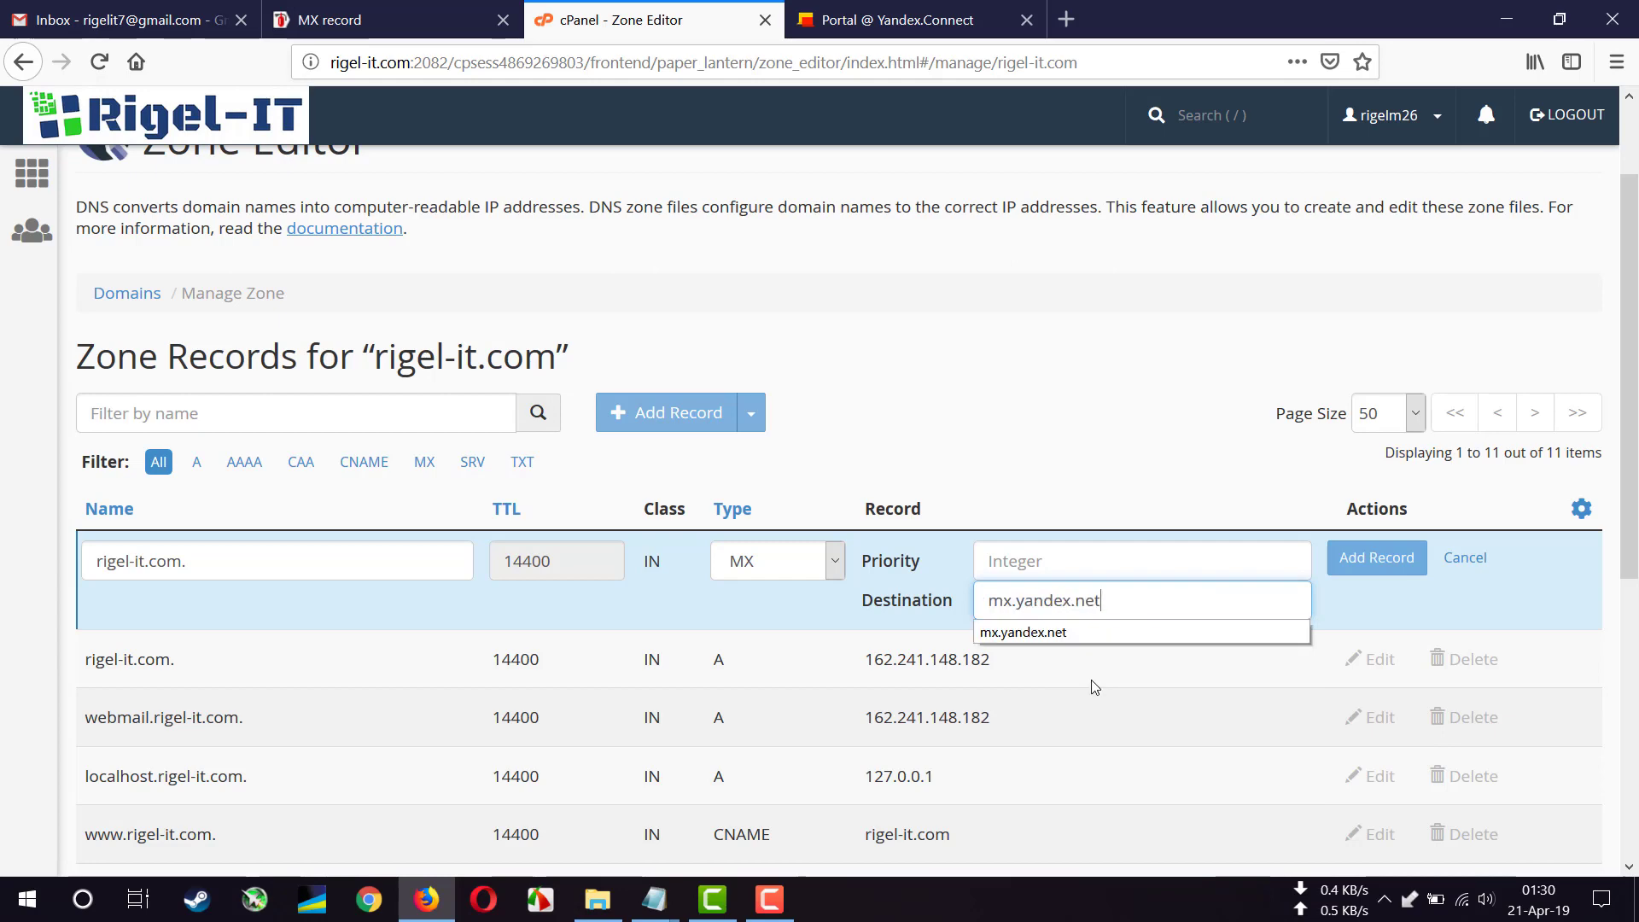
- Set the MX priority to 10, confirm the name rigel-it.com., and save the record
click(403, 17)
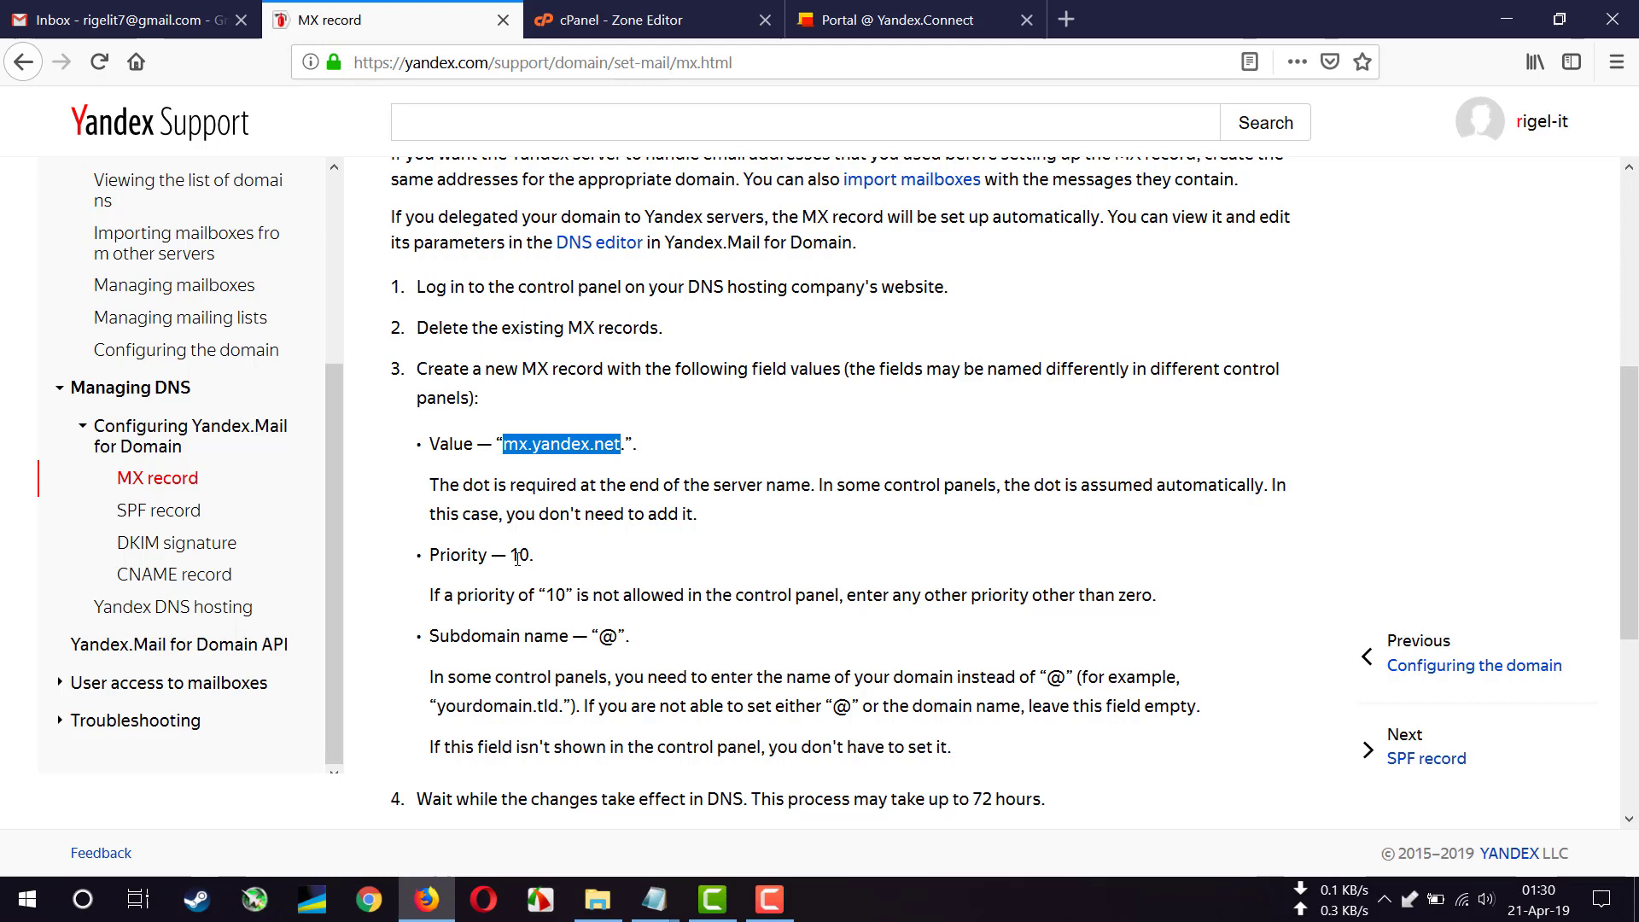
click(631, 19)
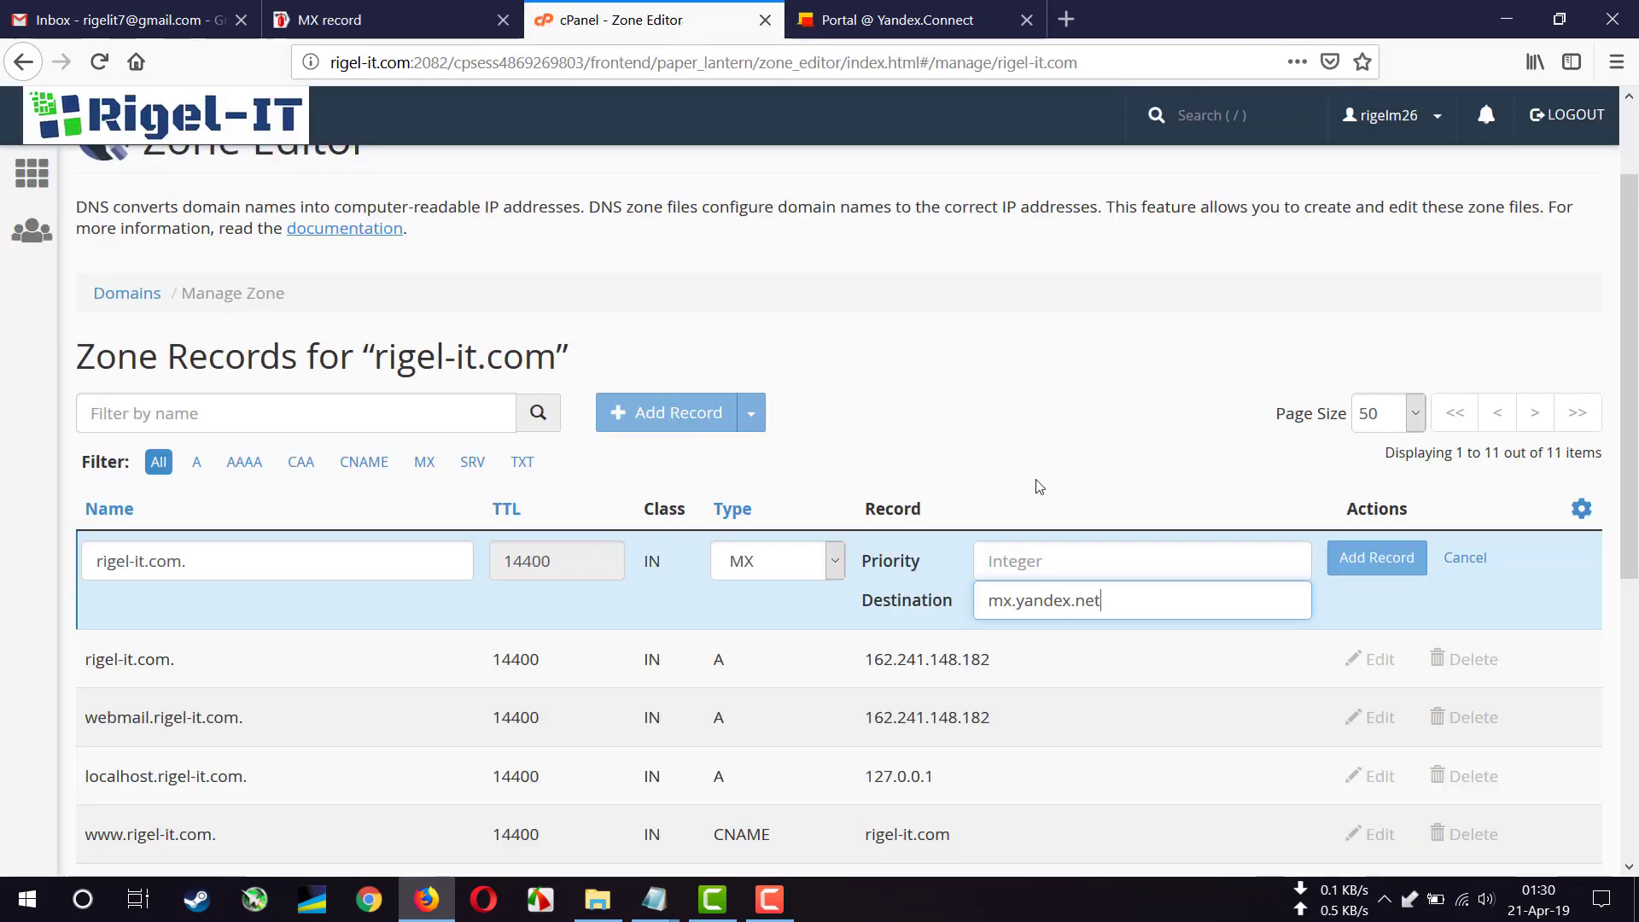
click(1040, 564)
text(10)
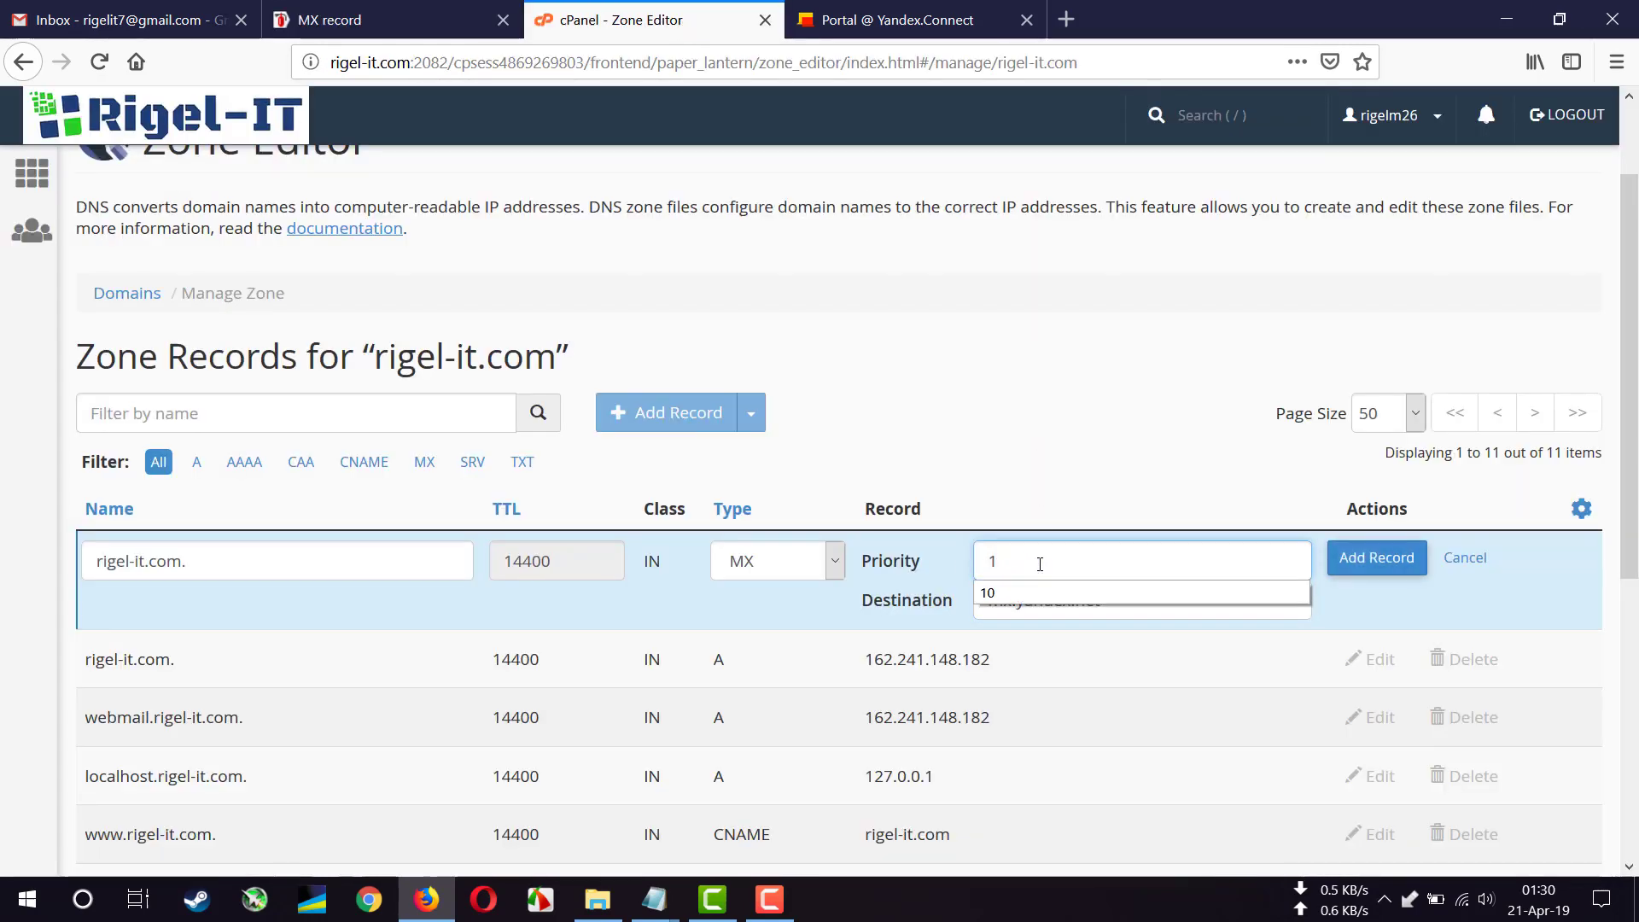
click(384, 19)
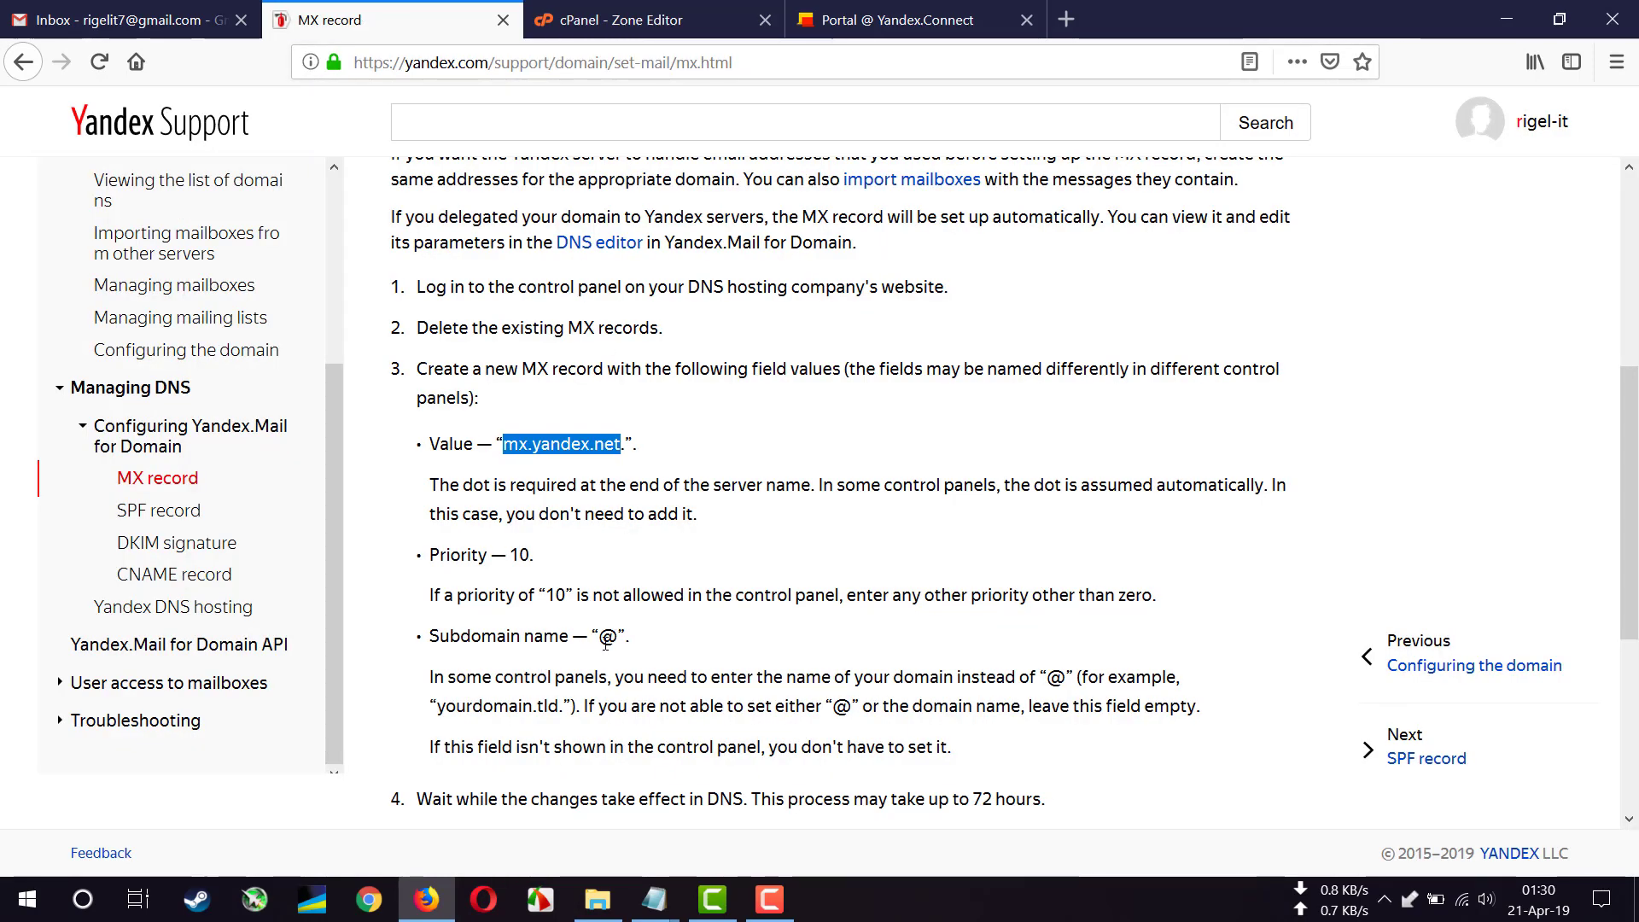
click(648, 19)
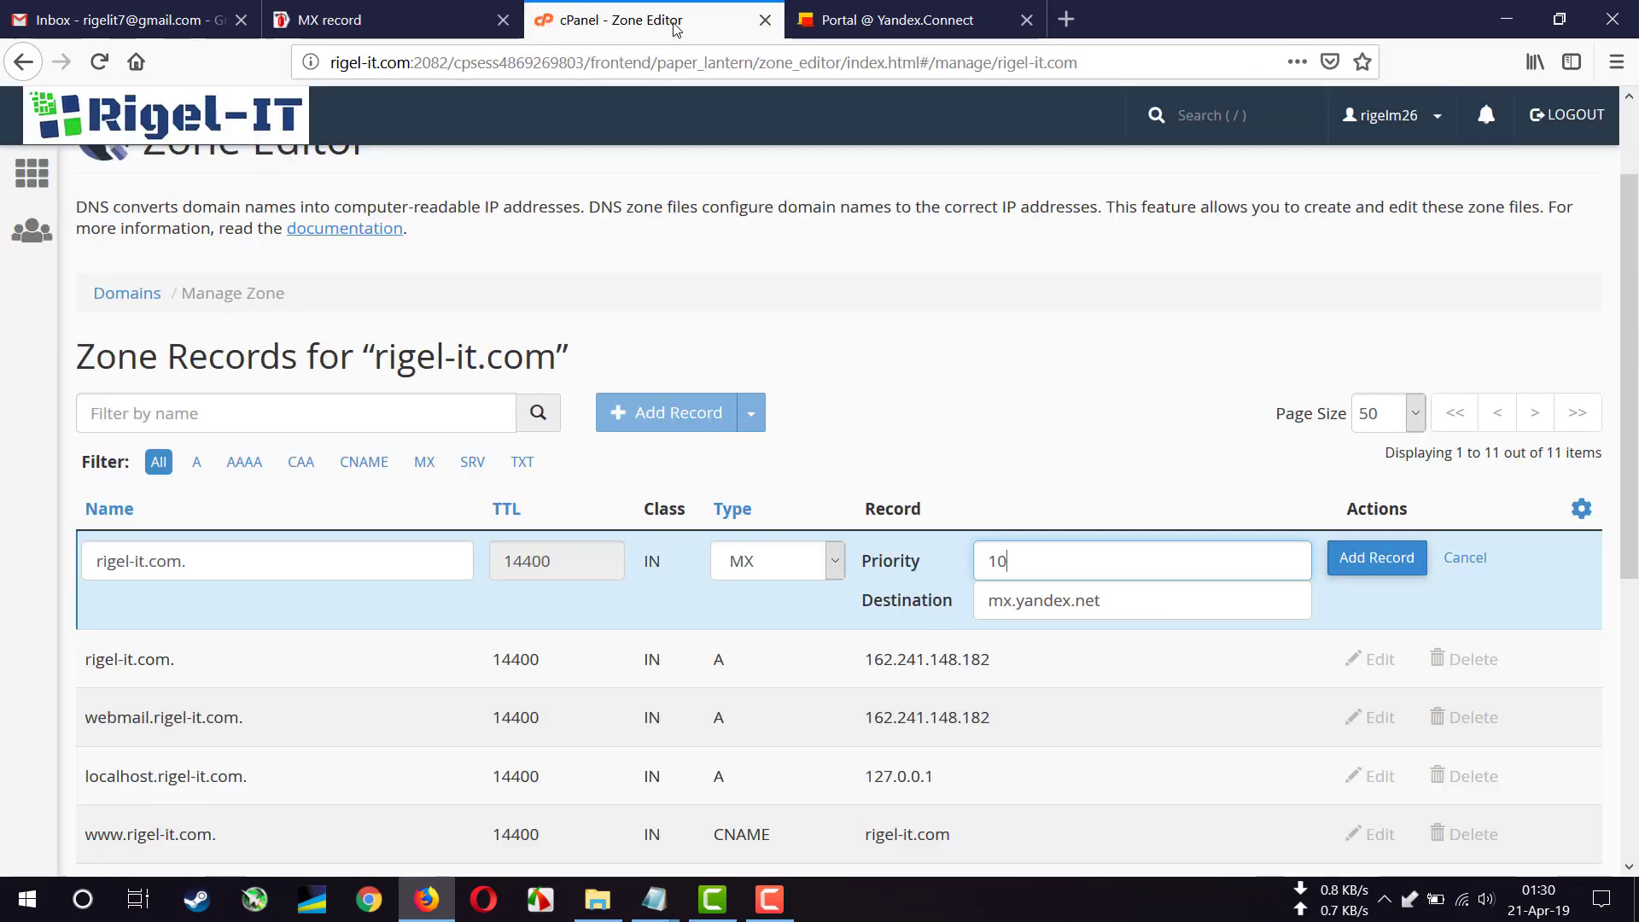
click(321, 567)
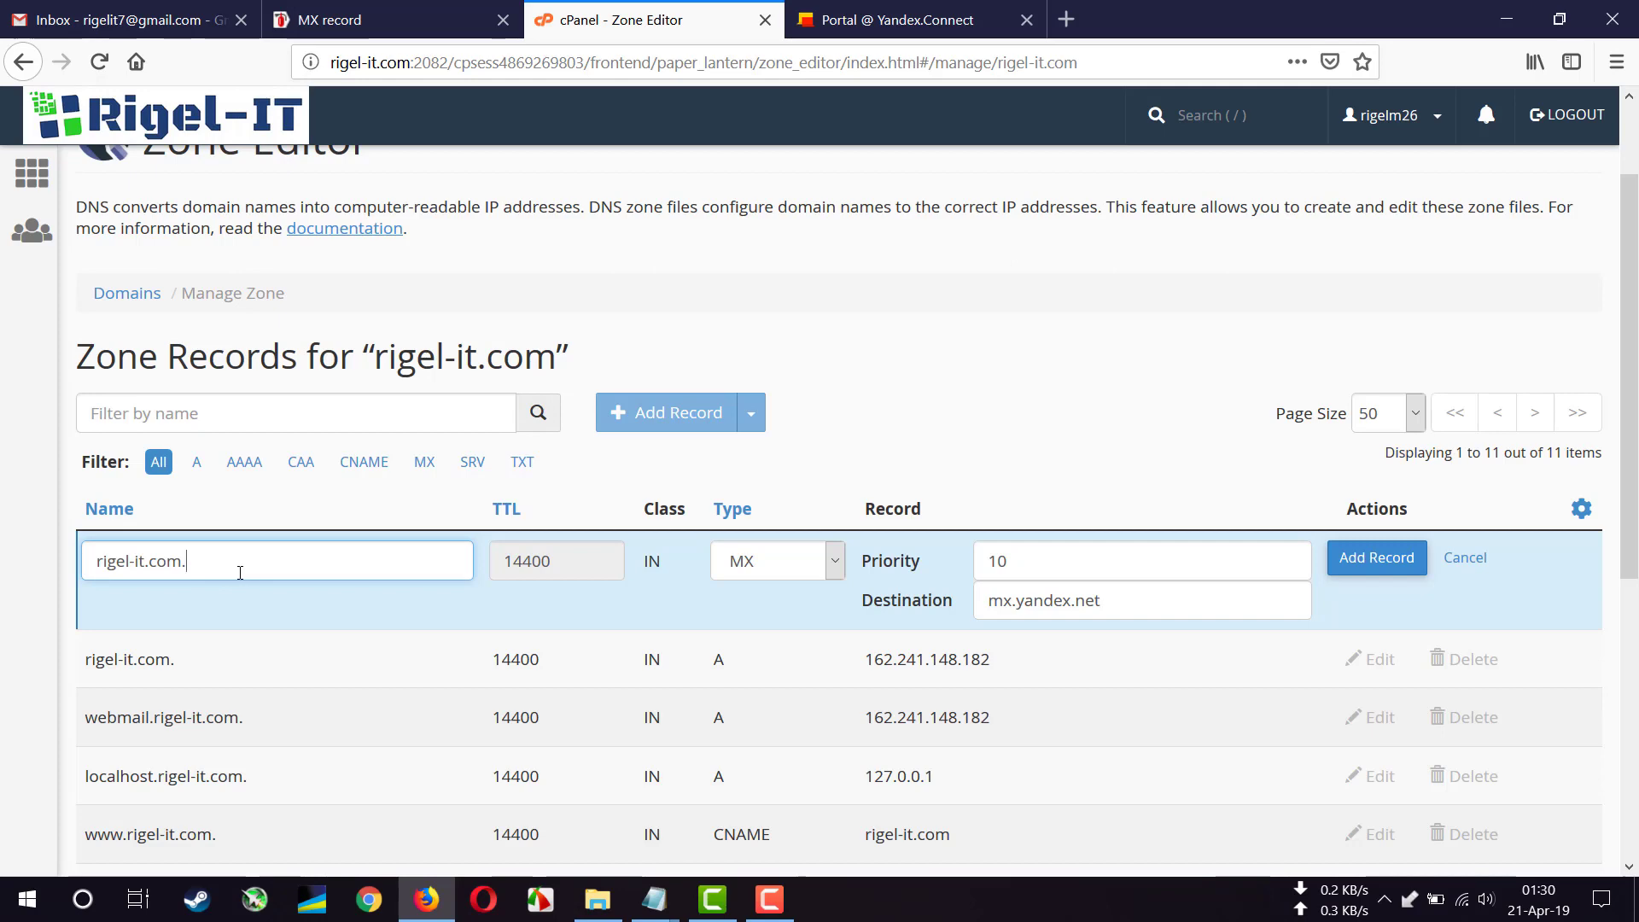
click(1378, 563)
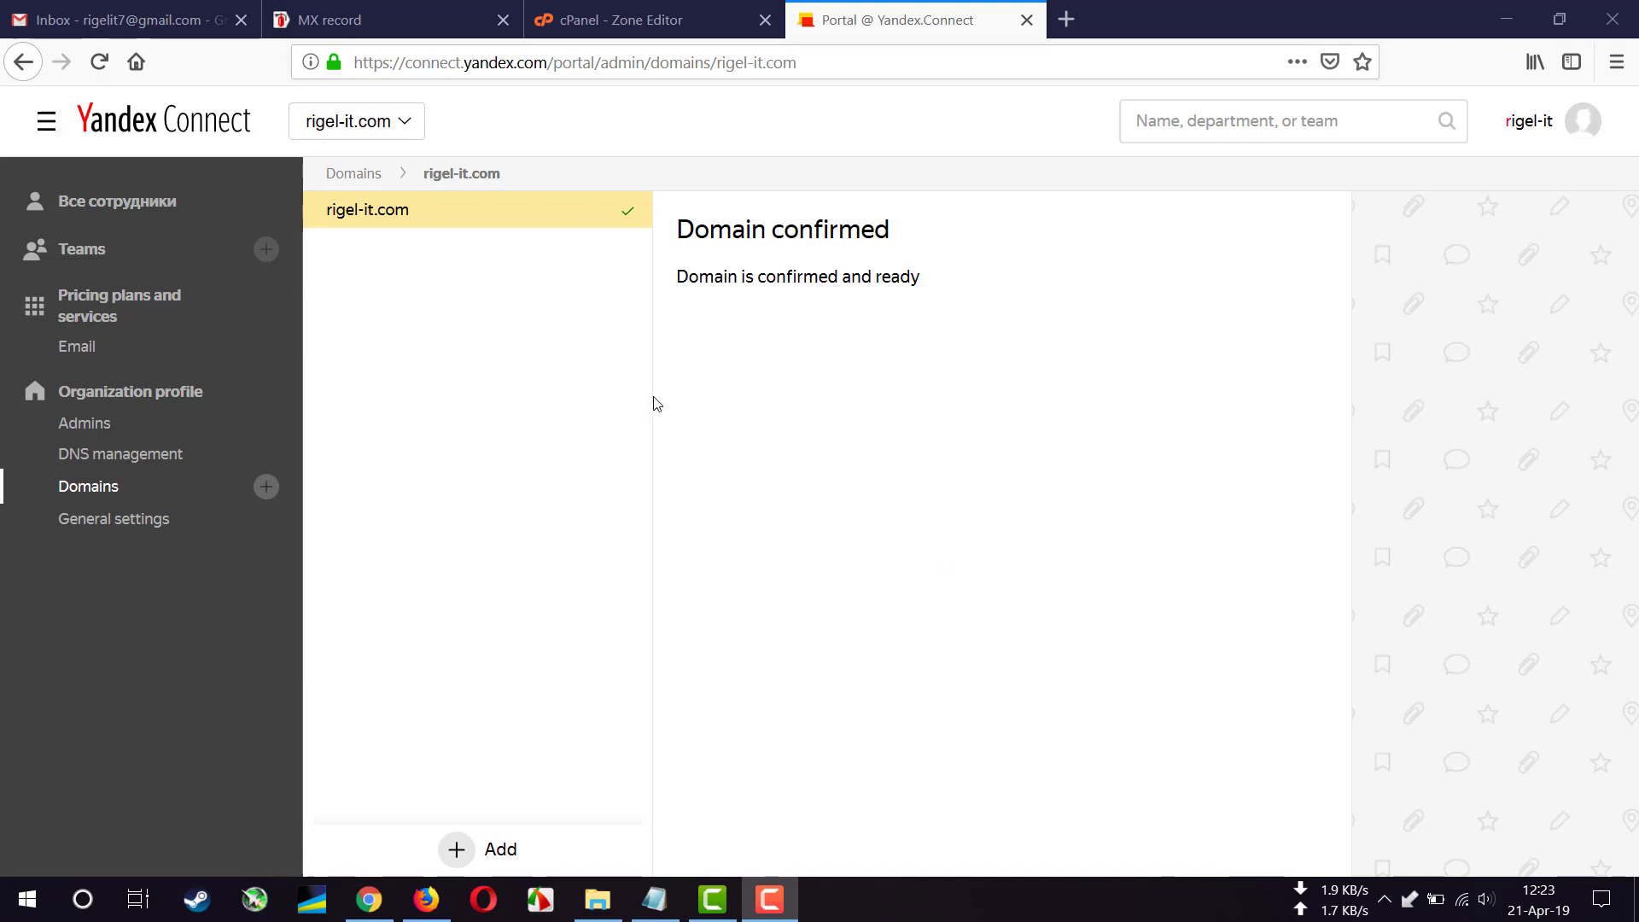
- Open the SPF record article and select the value v=spf1 redirect=_spf.yandex.net
click(376, 33)
click(463, 57)
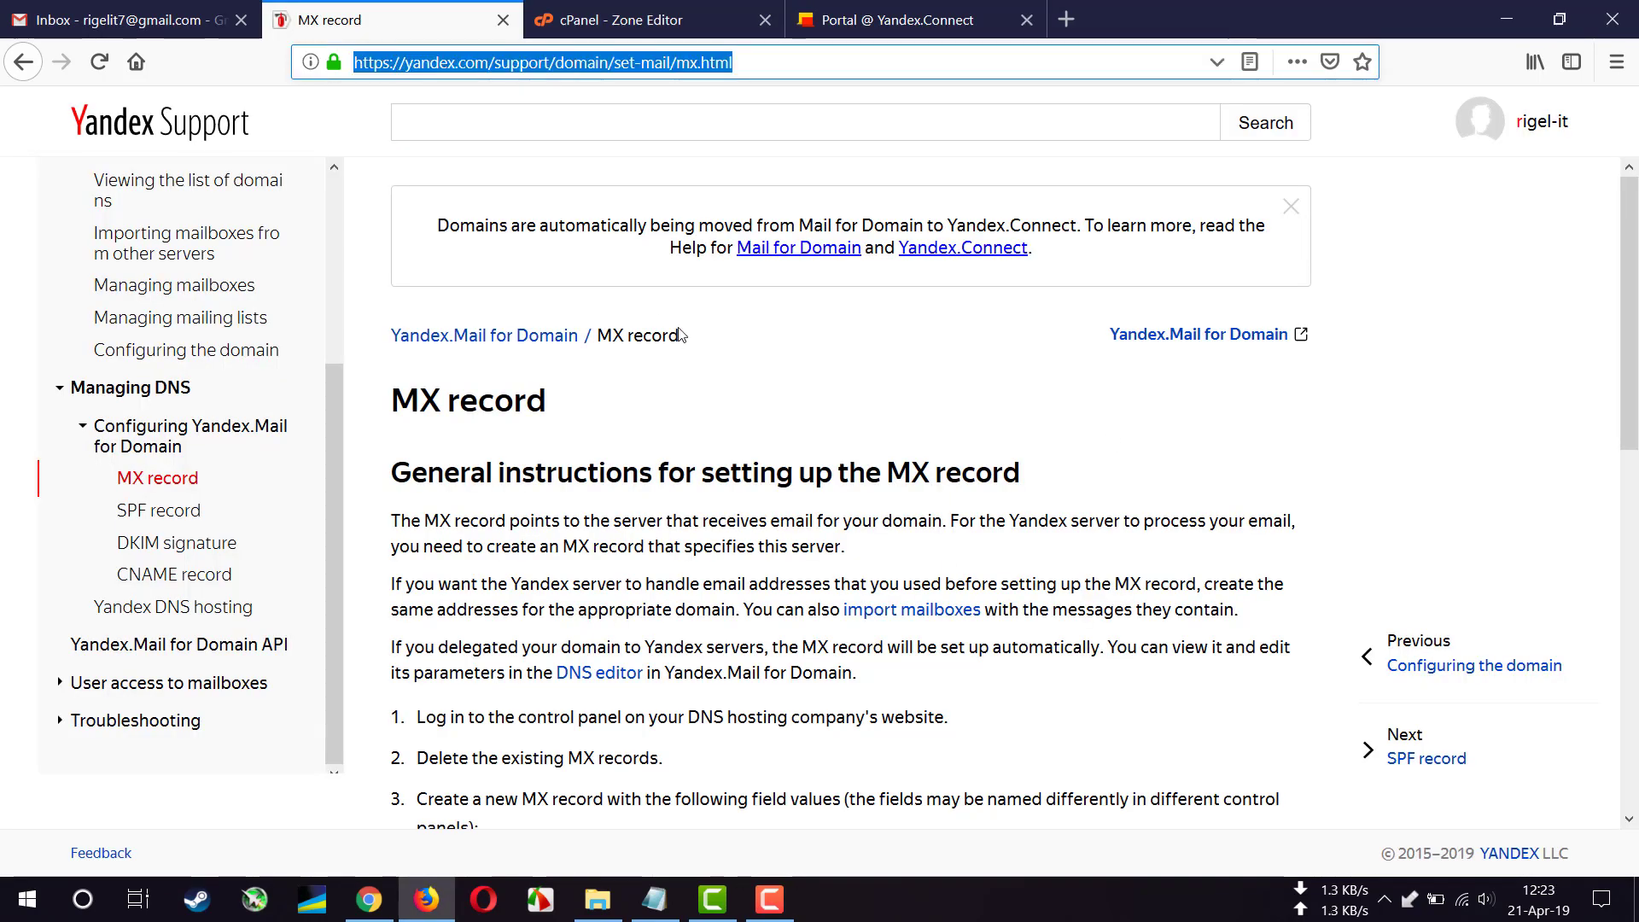
click(683, 335)
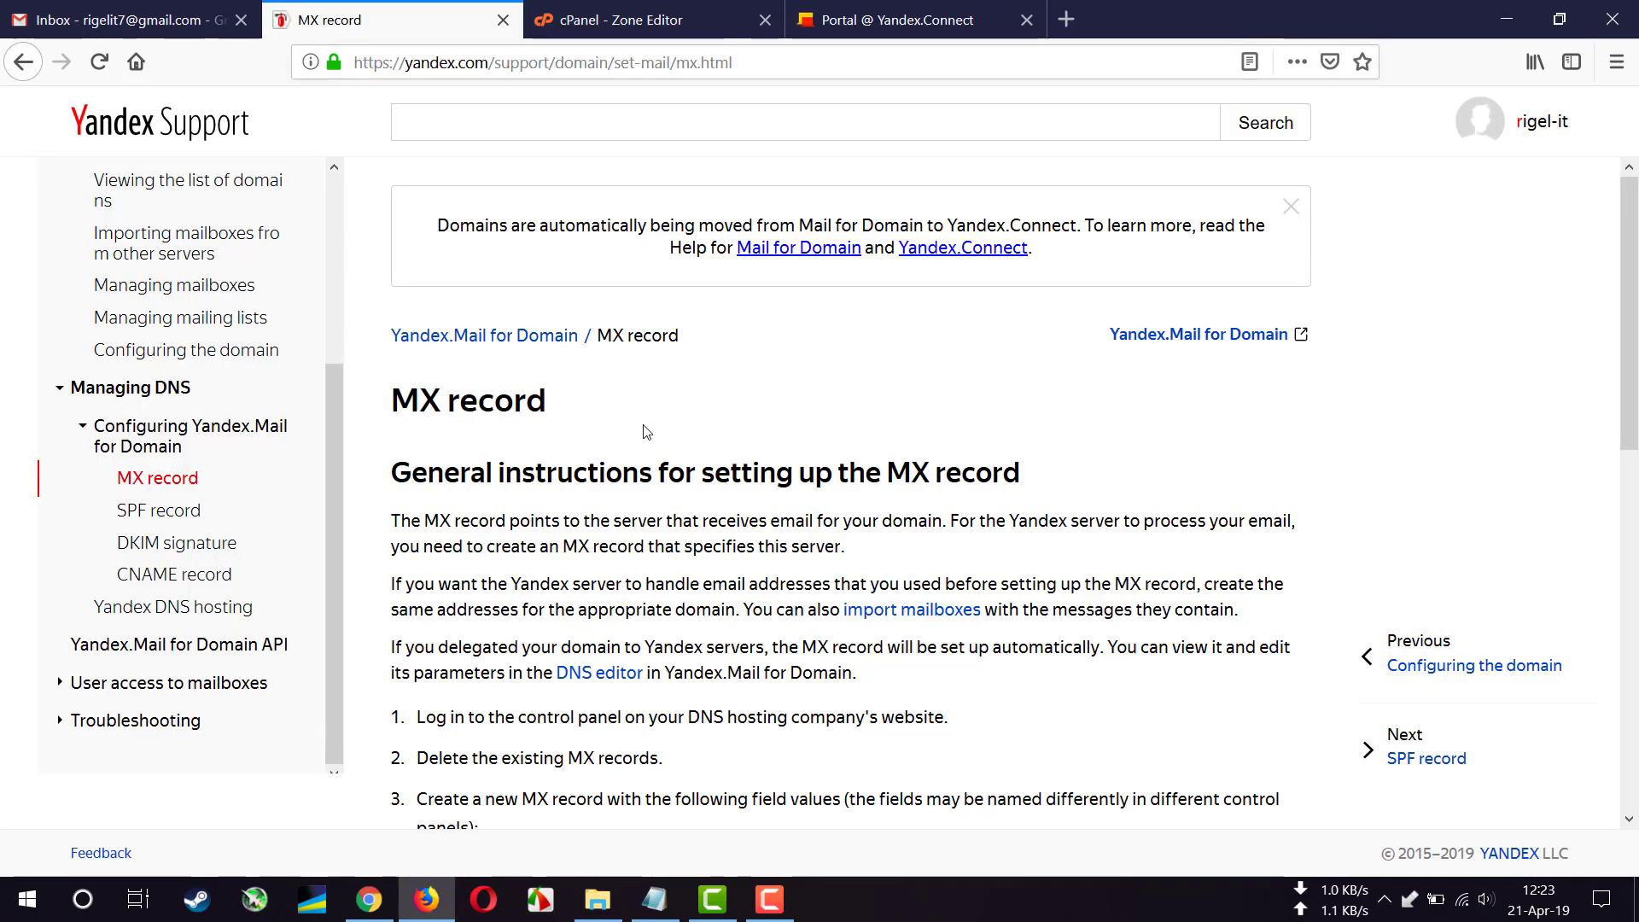
click(168, 513)
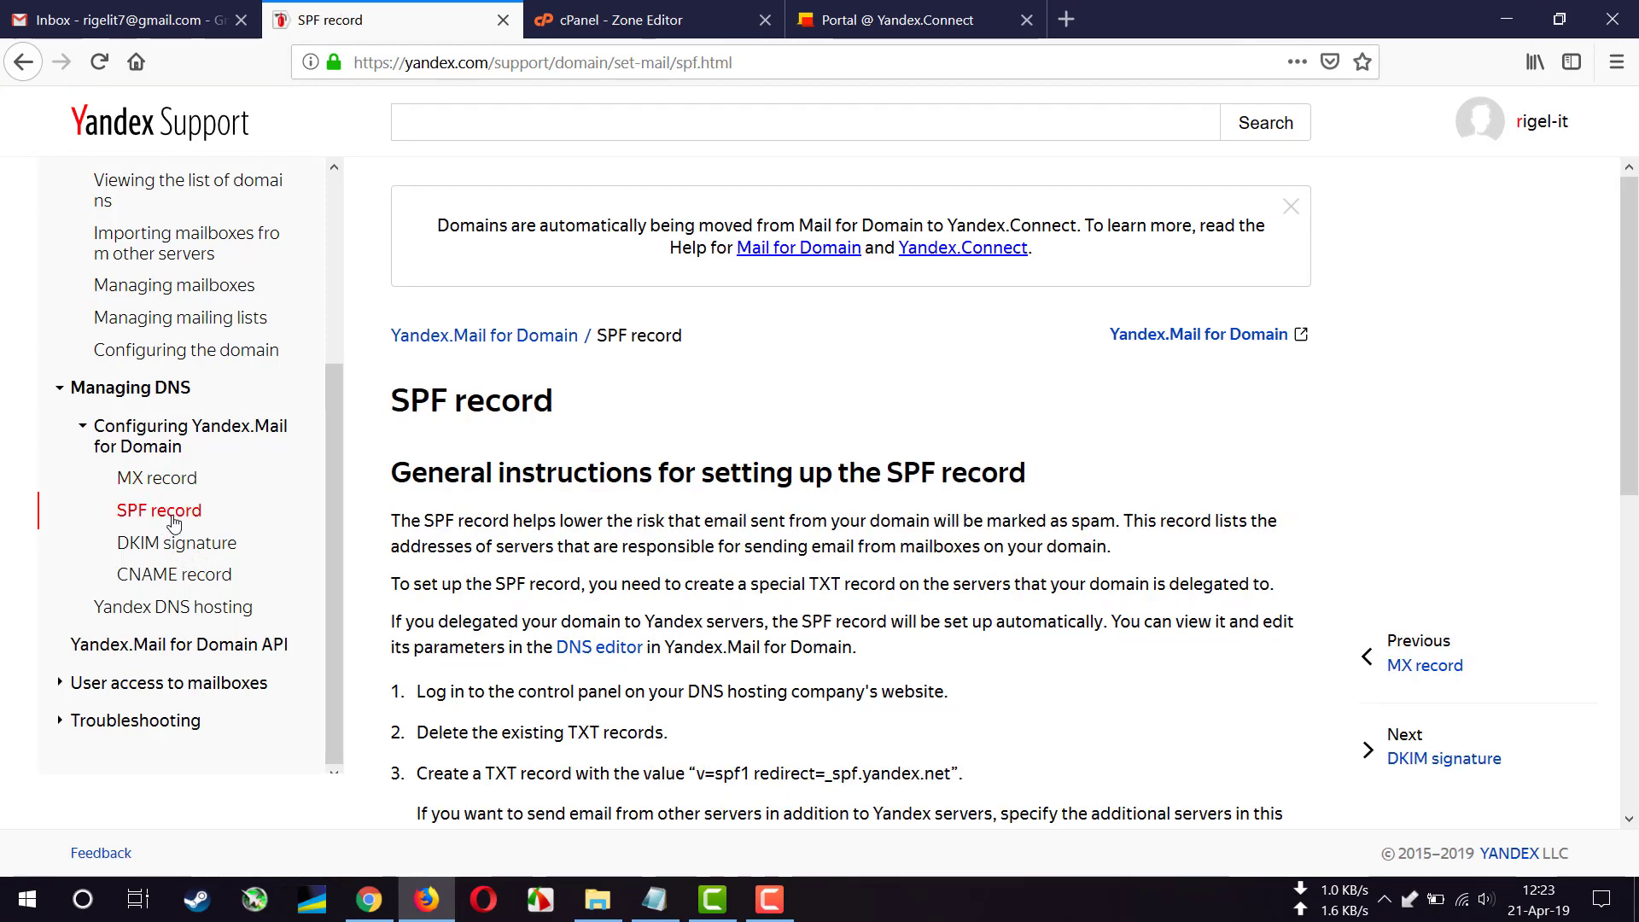
scroll(511, 603, down, 2)
scroll(510, 603, down, 2)
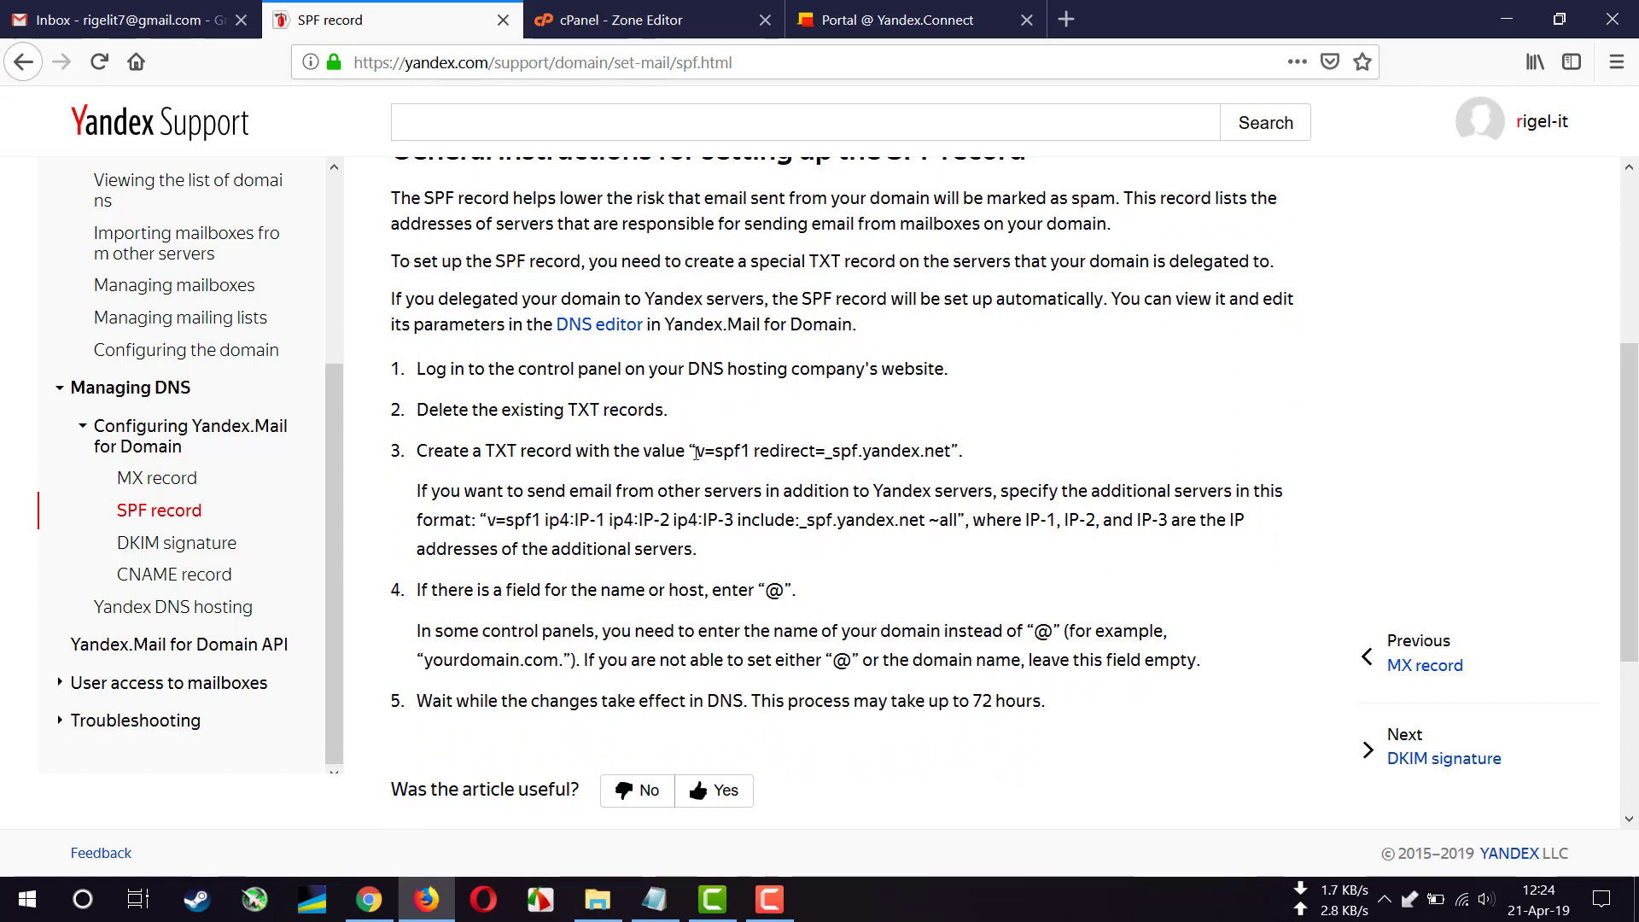
drag(697, 452, 952, 453)
key(ctrl+c)
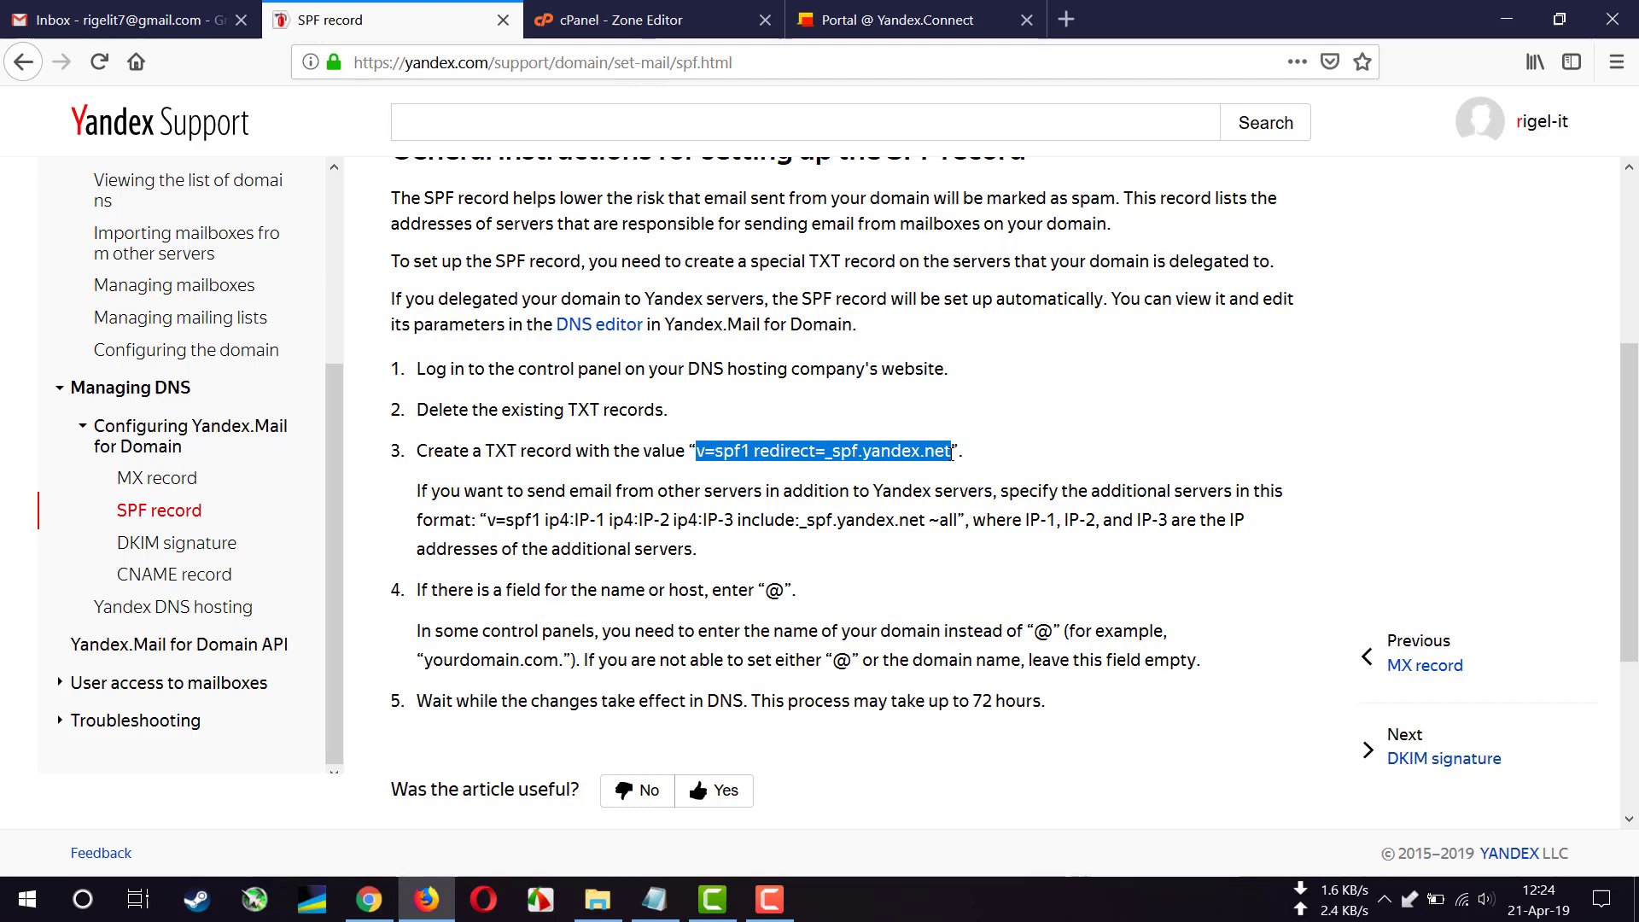
- Start a new TXT record in the rigel-it.com zone with the pasted SPF value
click(677, 27)
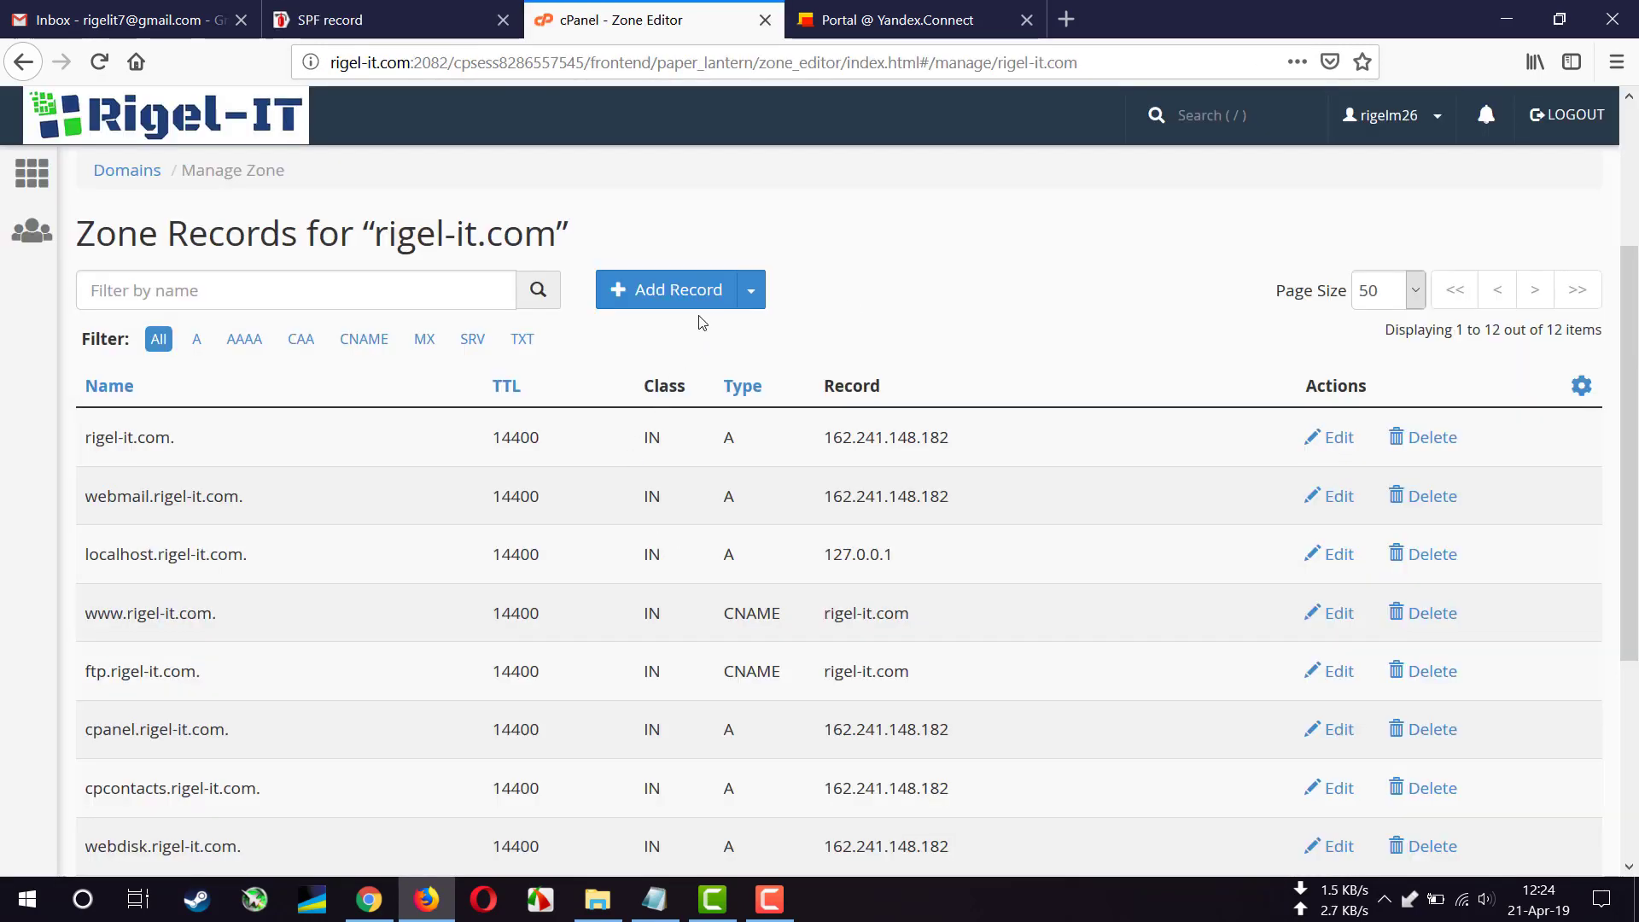
click(691, 294)
click(832, 440)
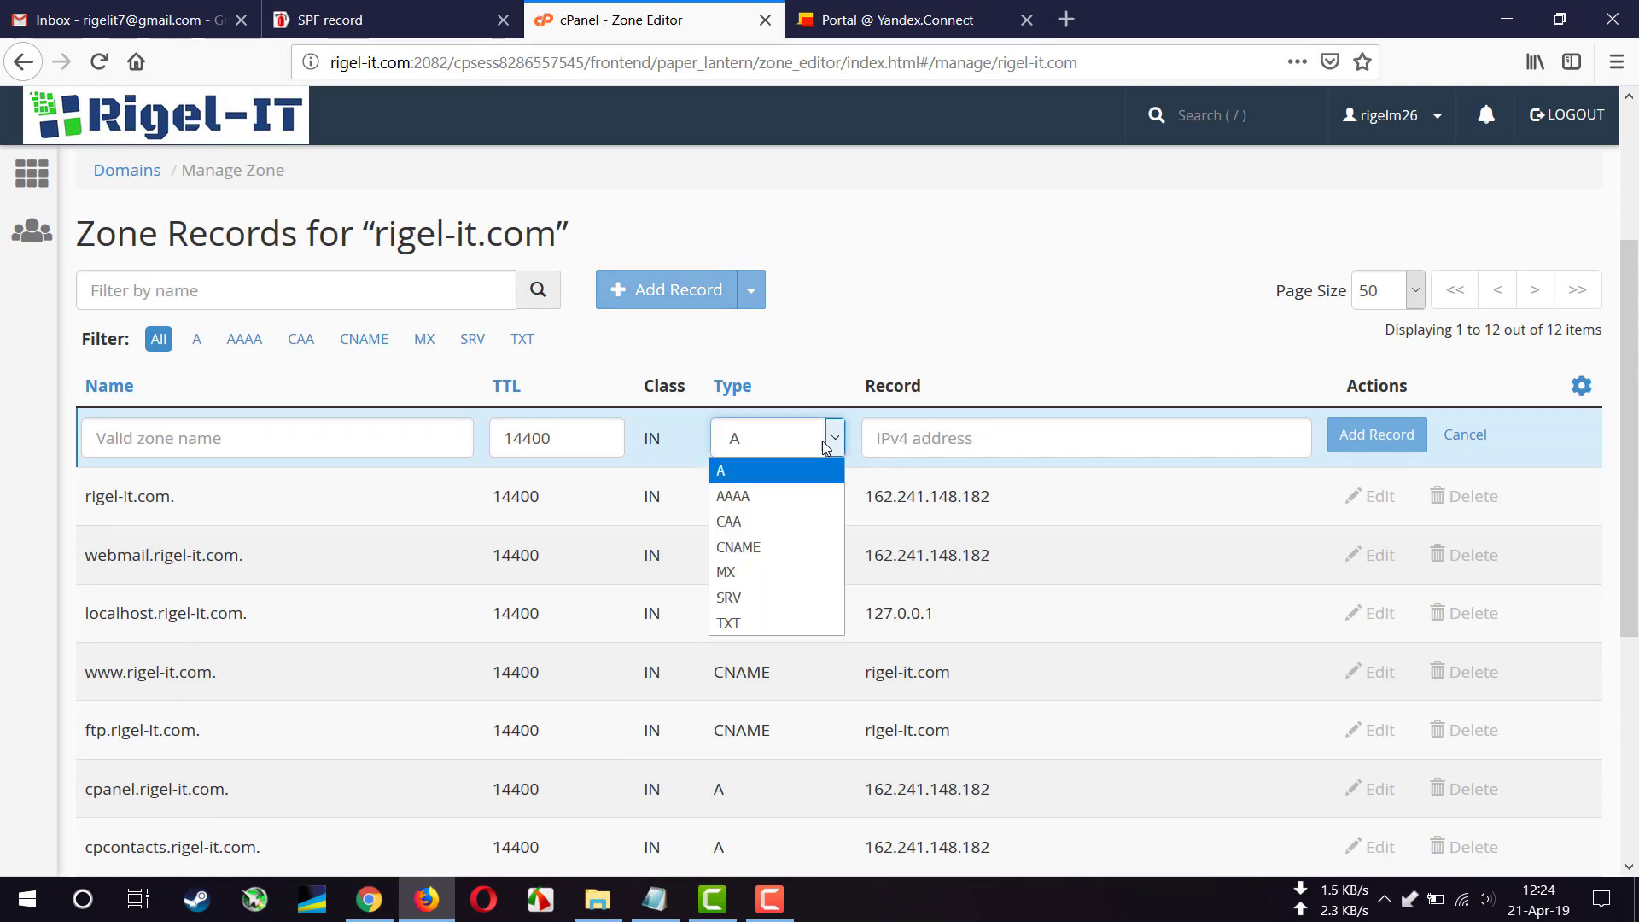
click(759, 623)
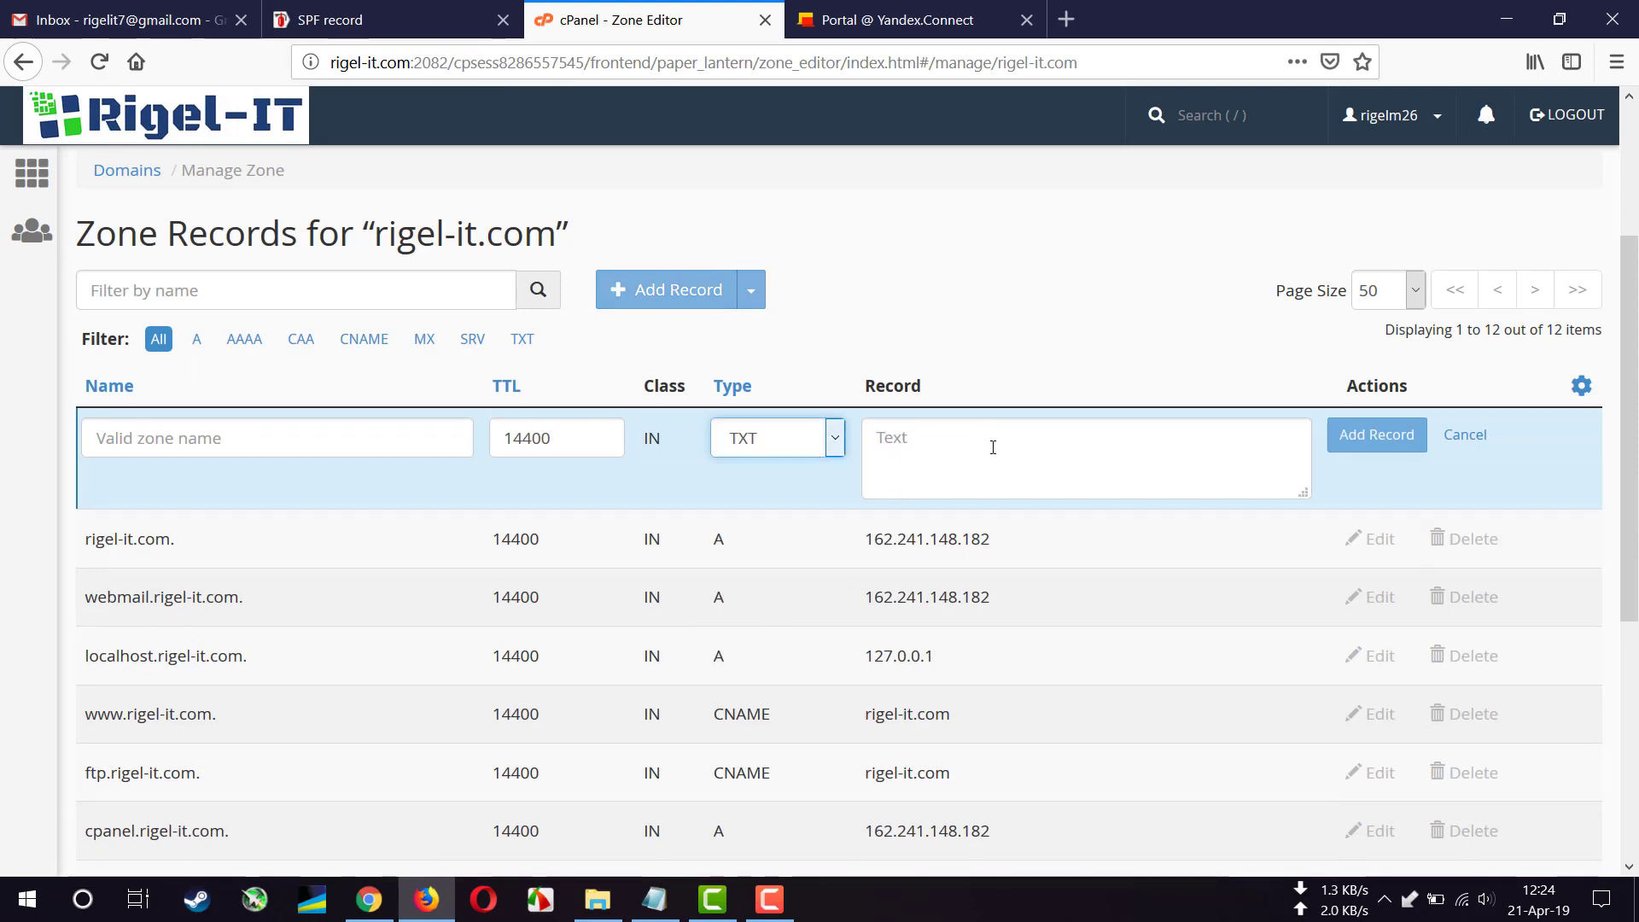
click(993, 447)
key(ctrl+v)
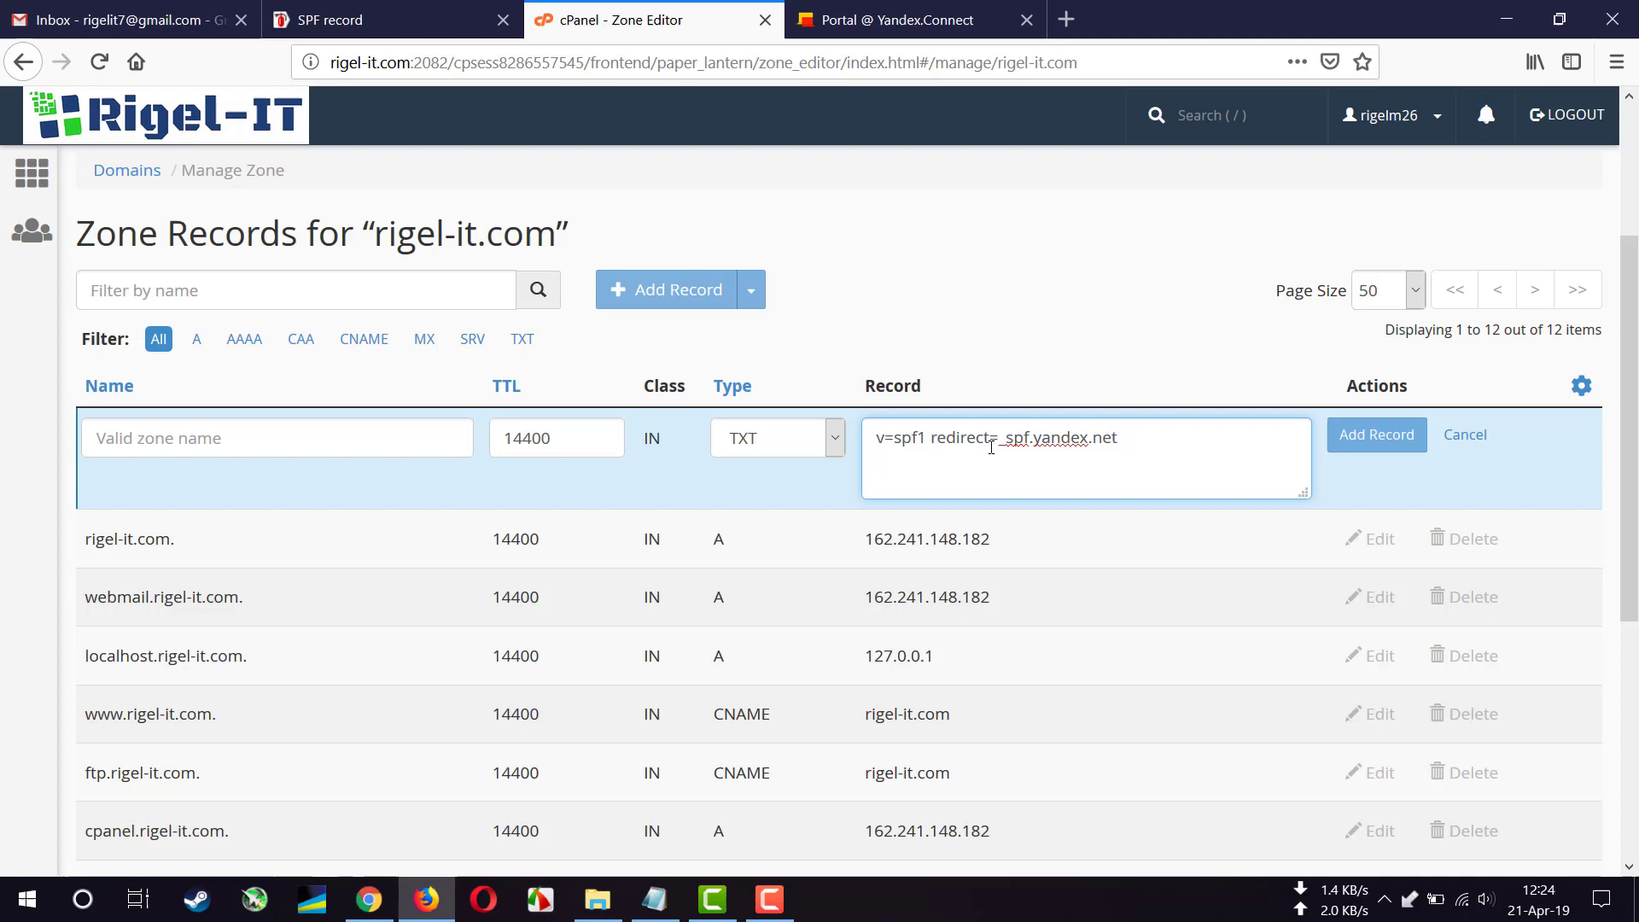
- Set TTL 1800 and name rigel-it.com., then save the SPF TXT record
double_click(581, 436)
text(18)
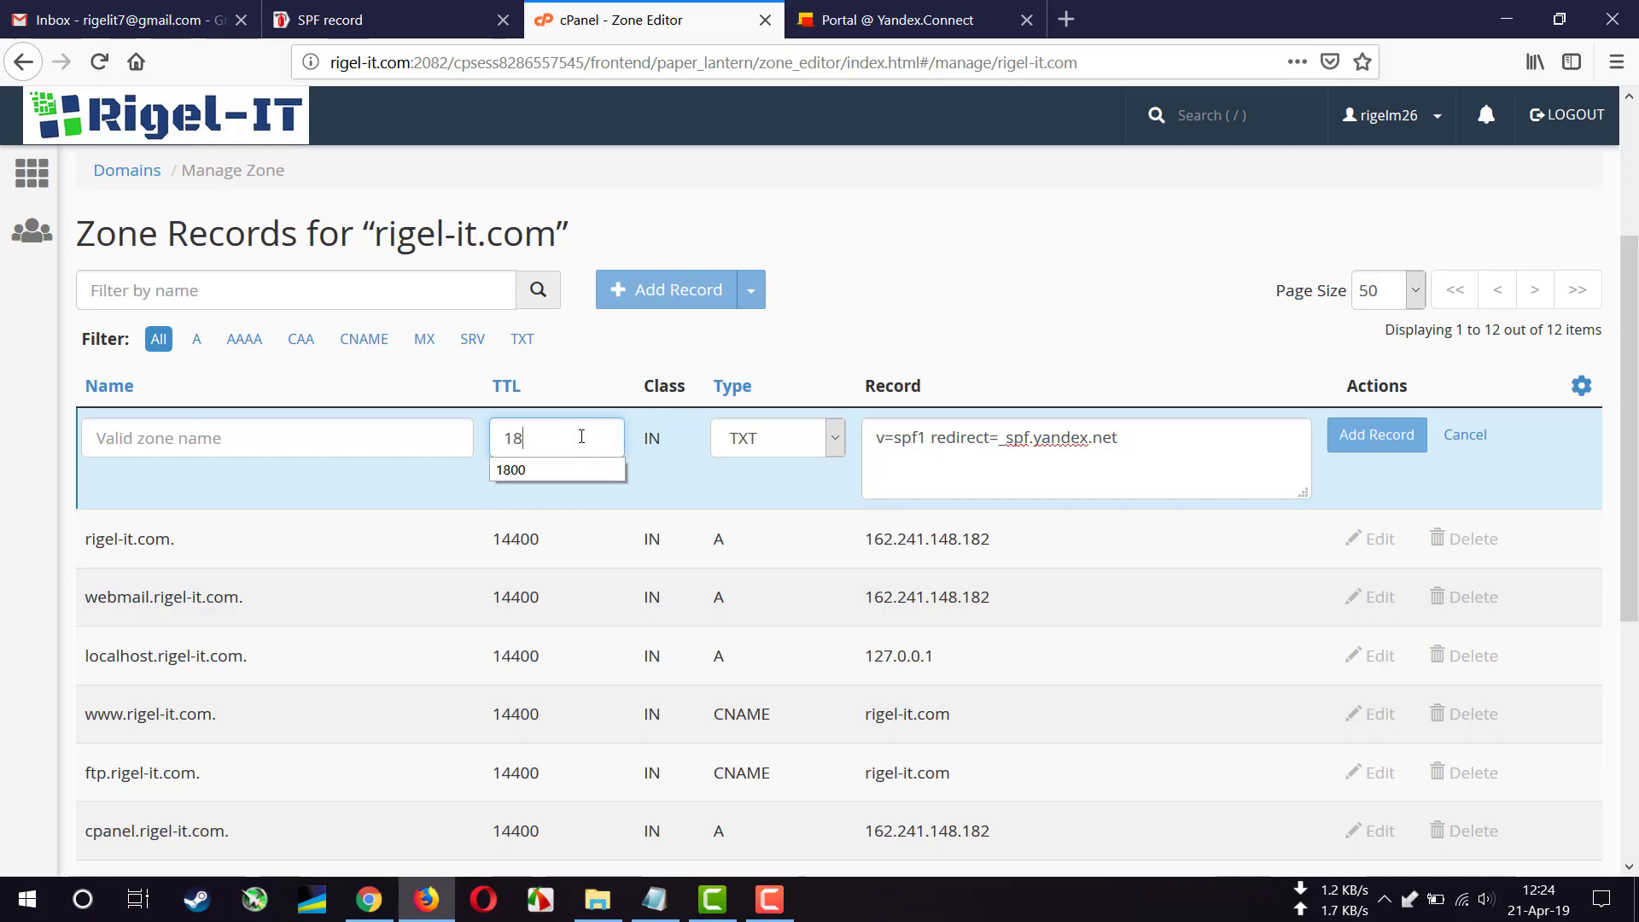
click(514, 469)
click(375, 446)
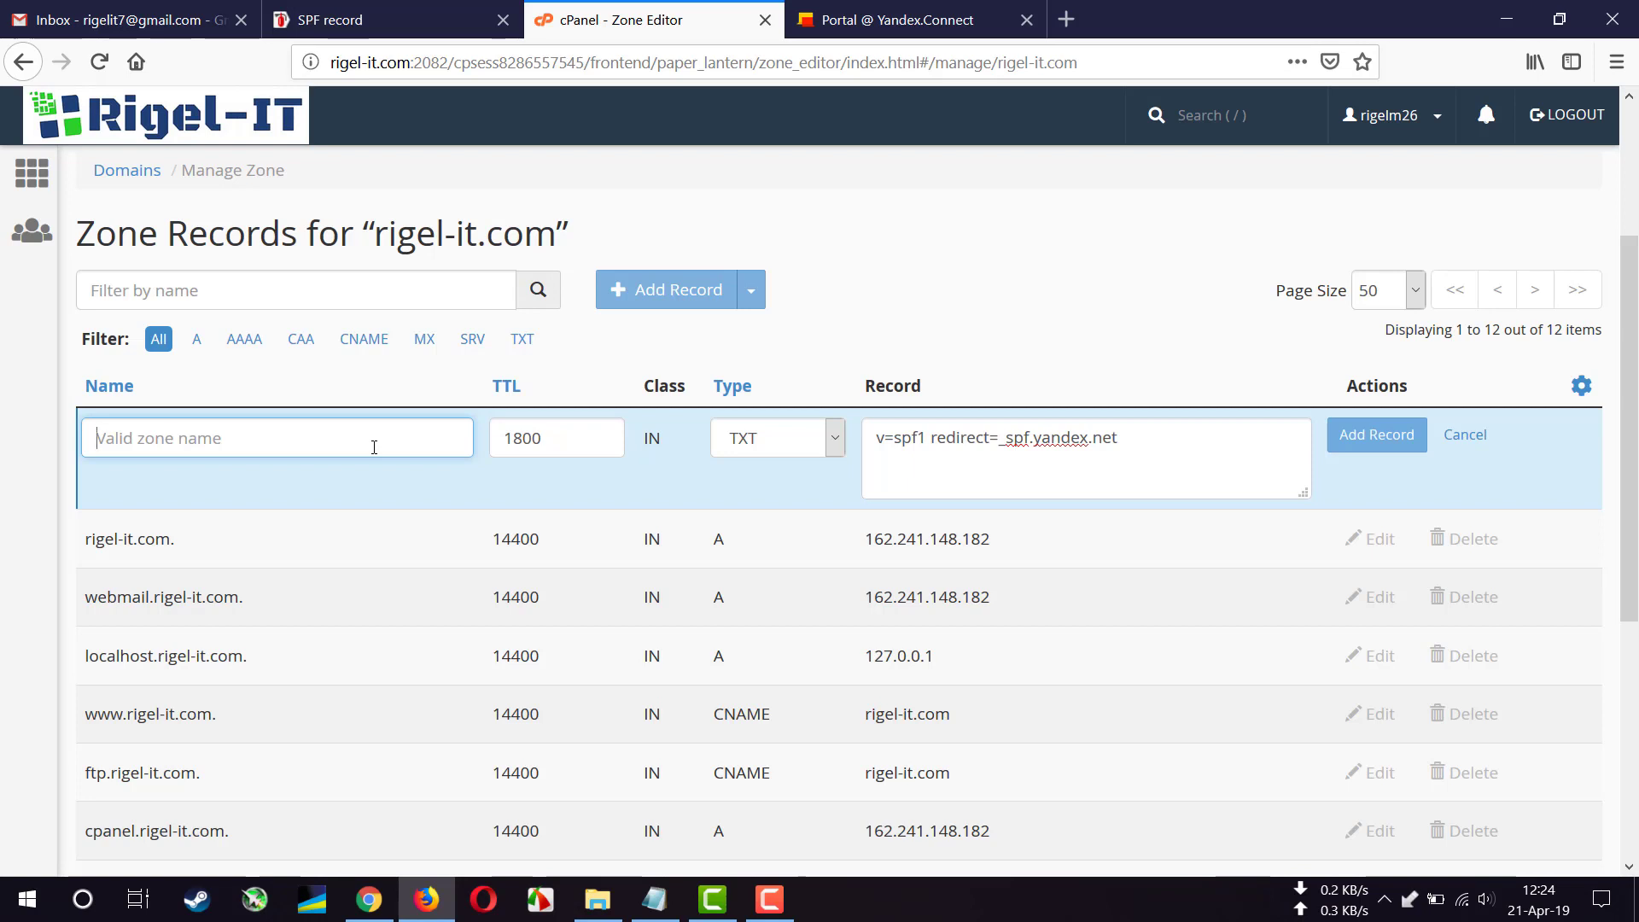
text(ri)
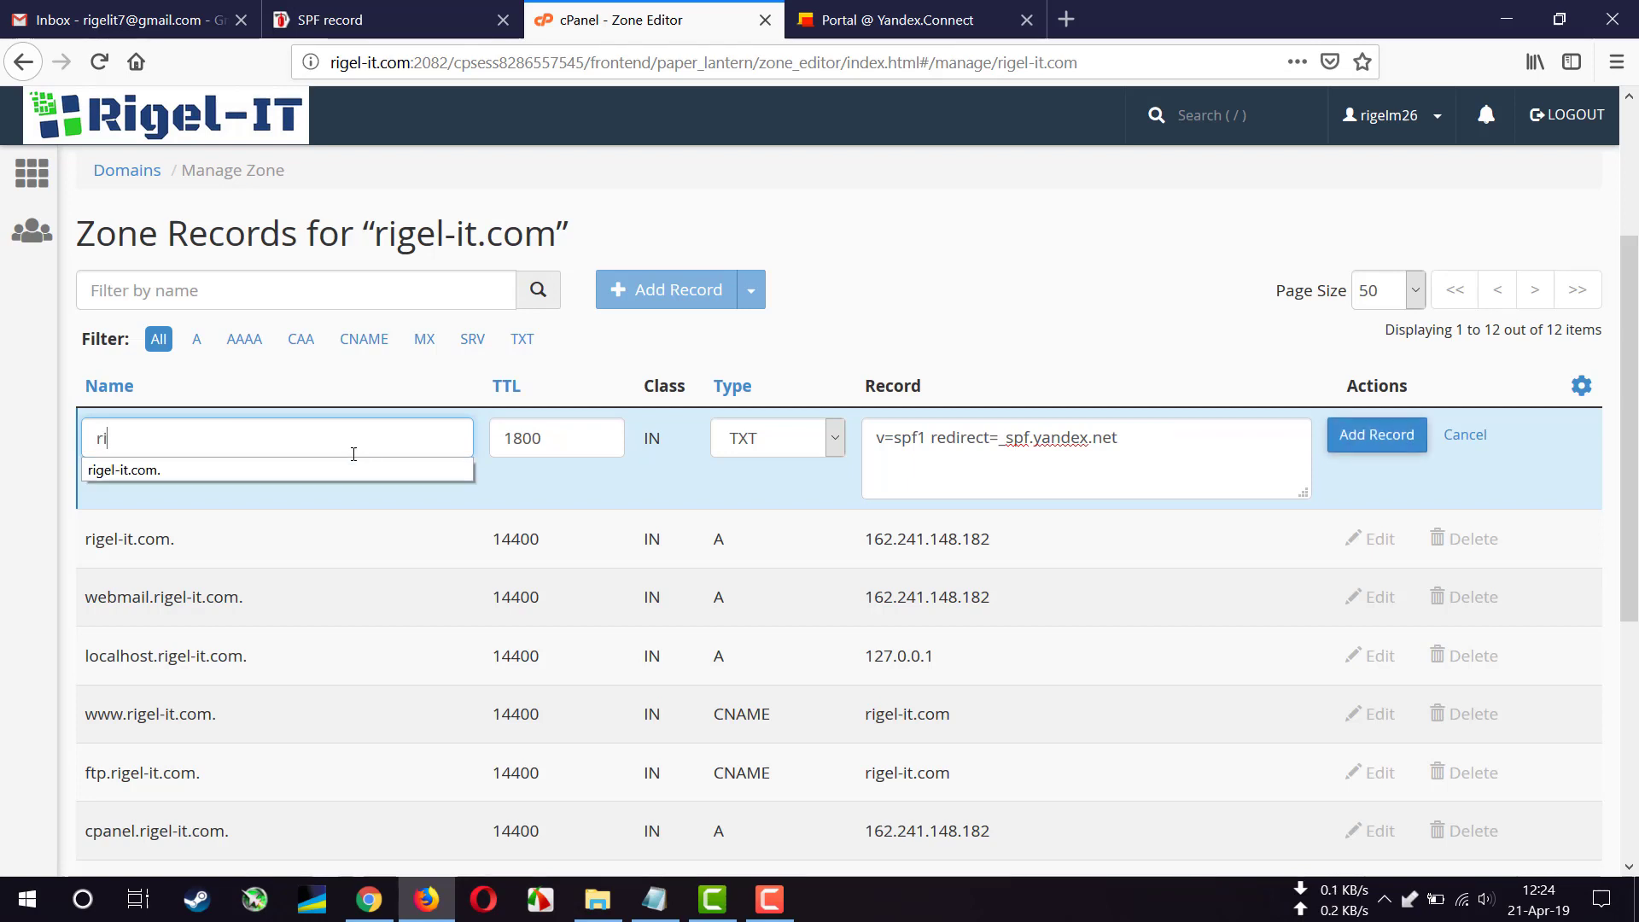
click(346, 469)
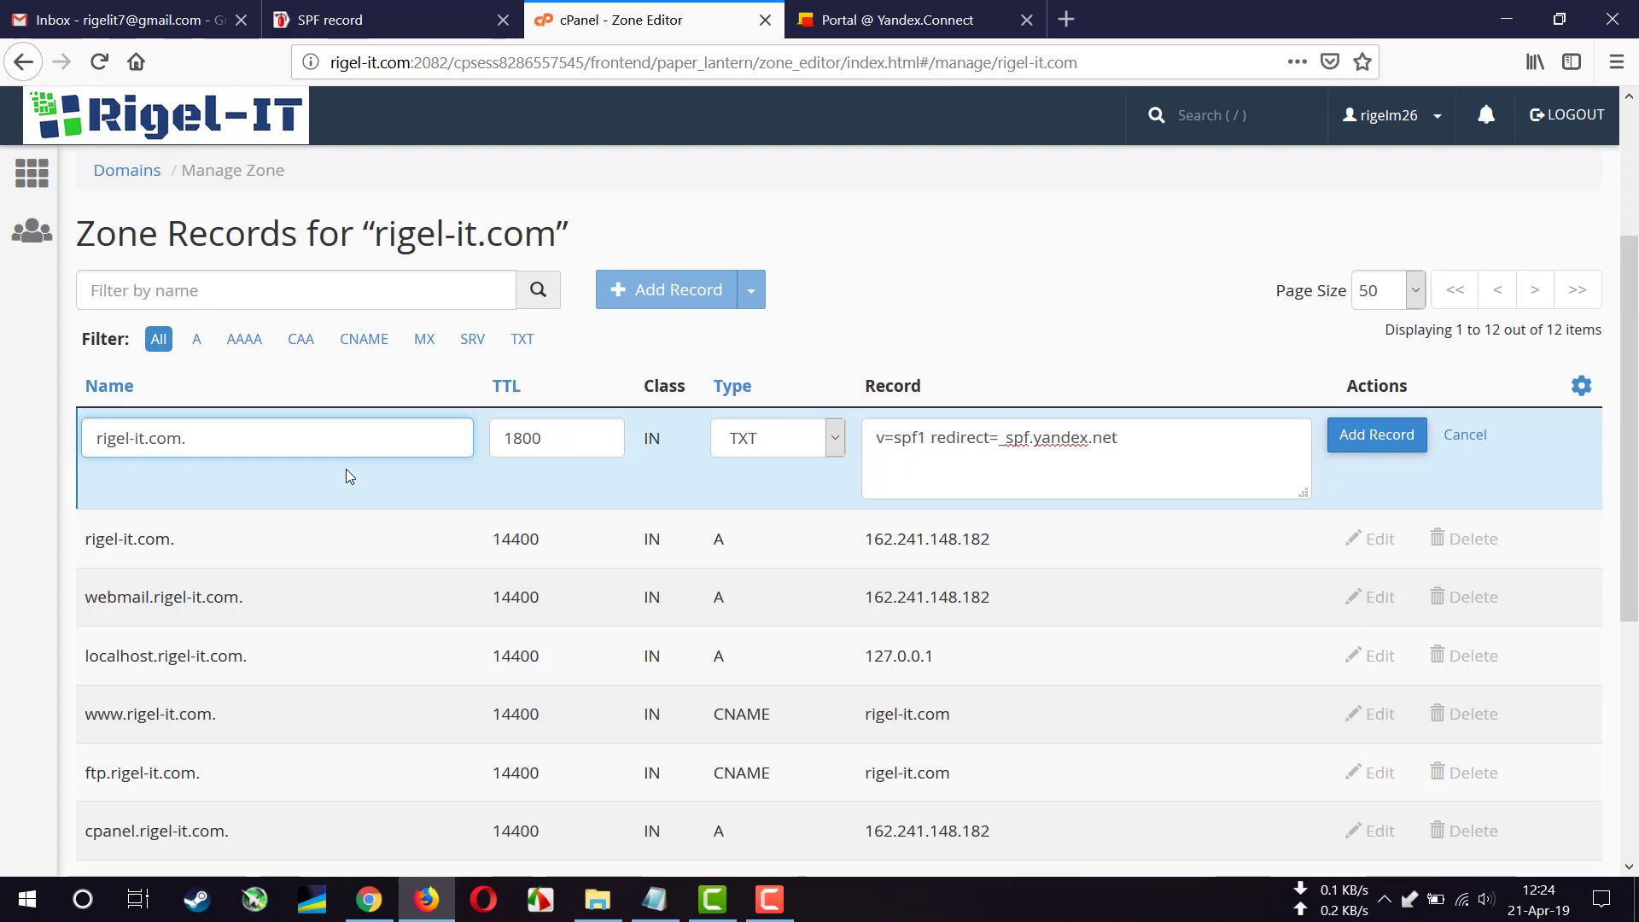
click(1402, 446)
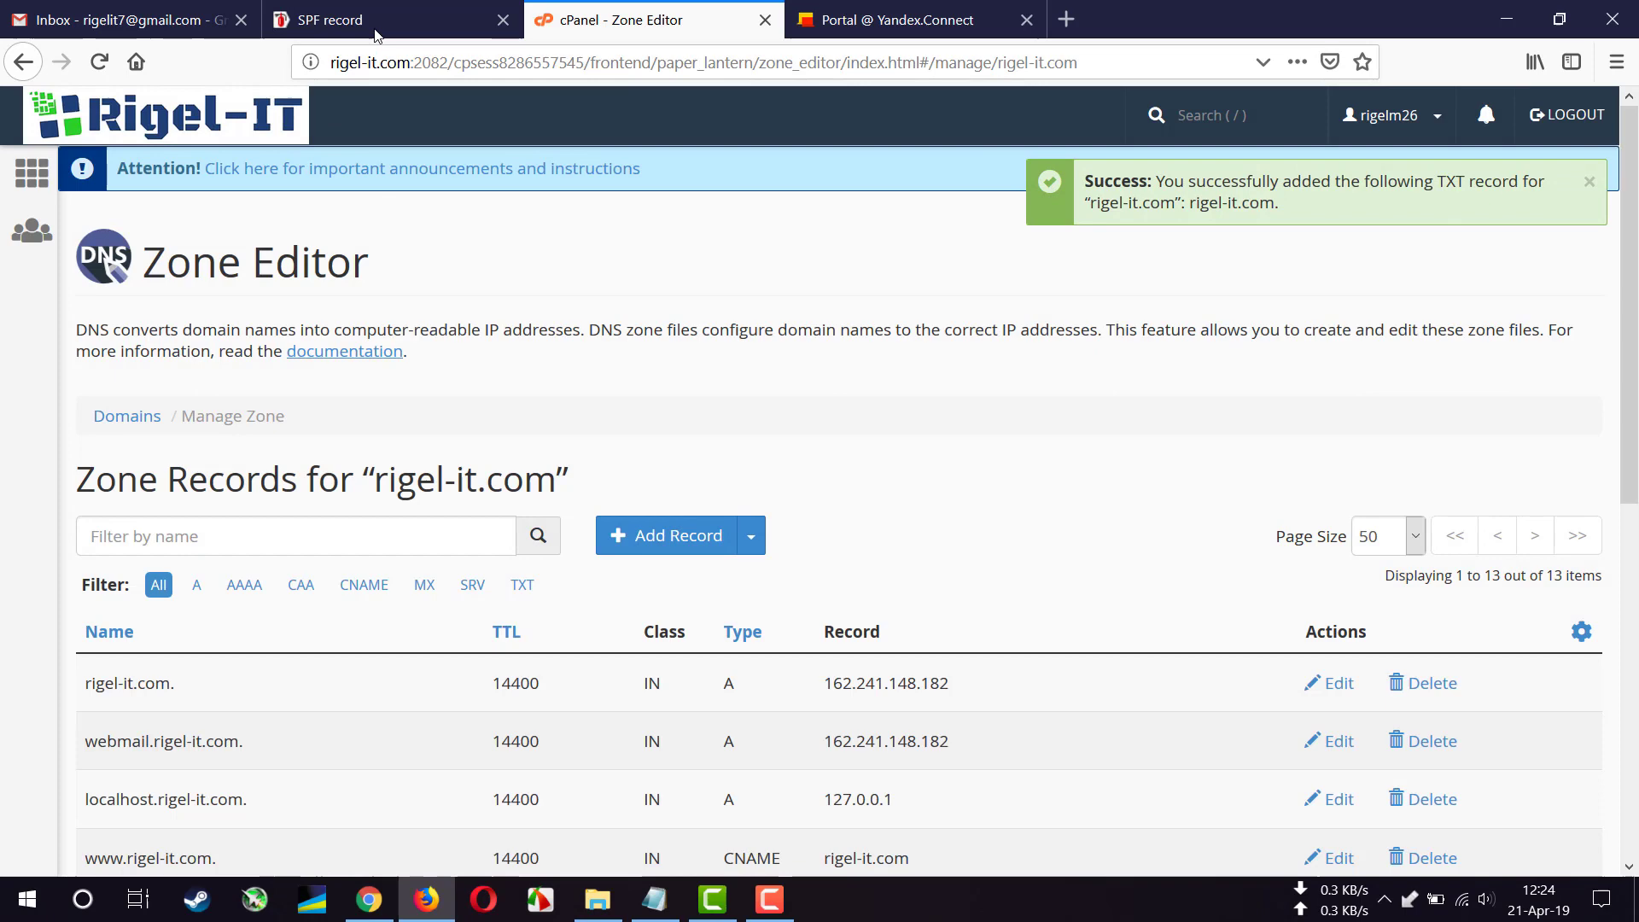
- Check the SPF host @, then read the DKIM article's step 1.2 on getting the public-key TXT record
click(375, 32)
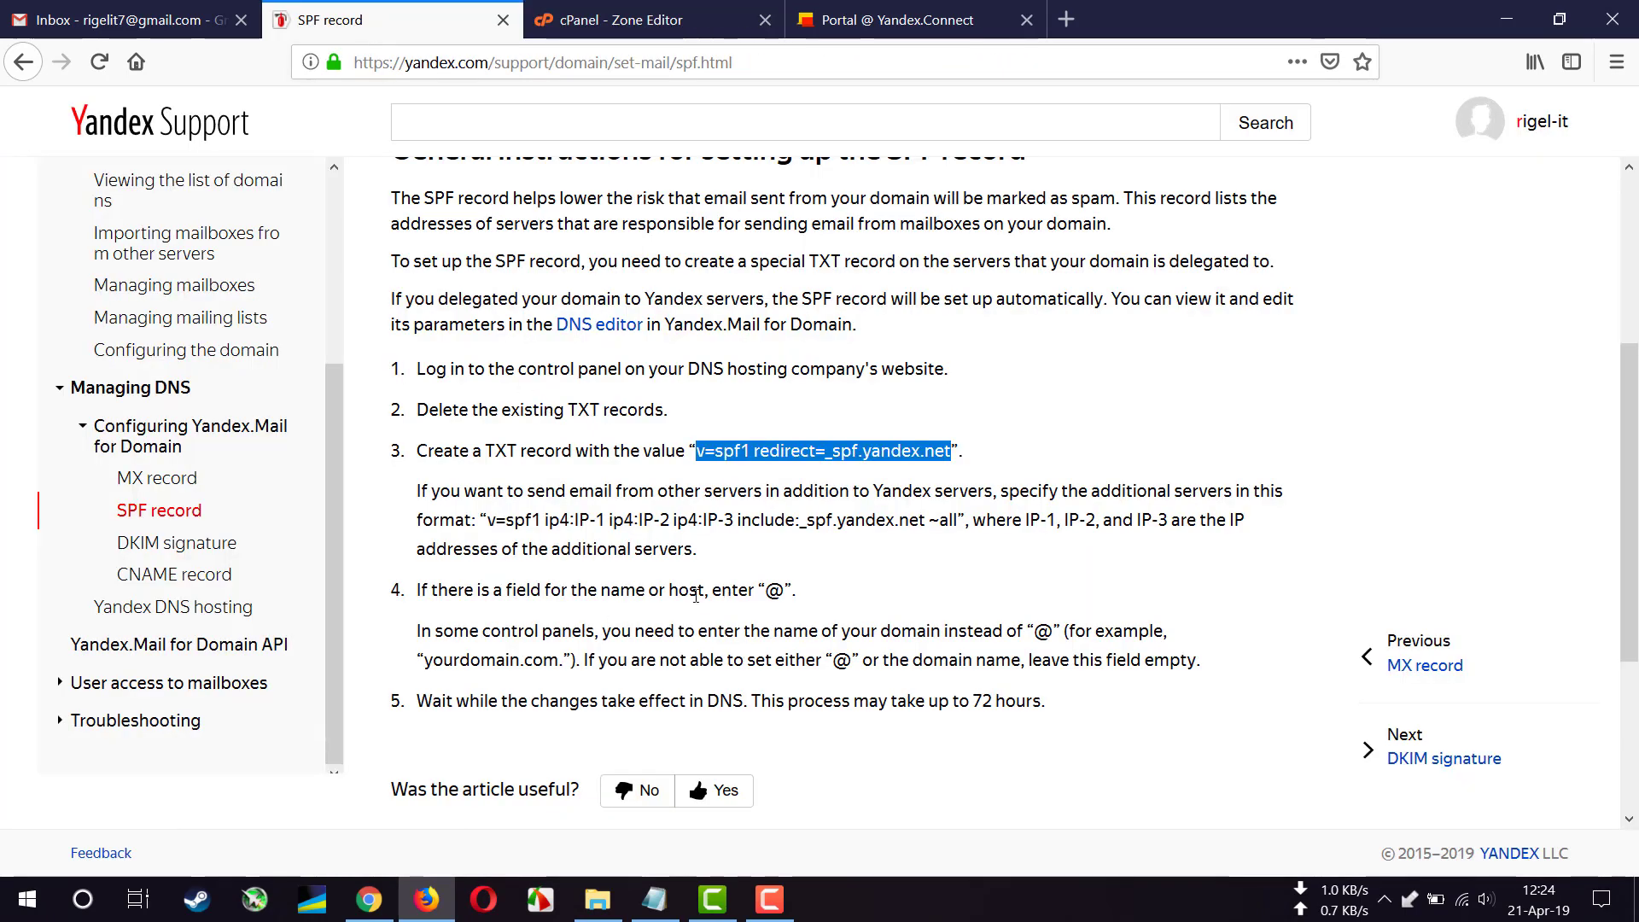
drag(764, 592, 775, 591)
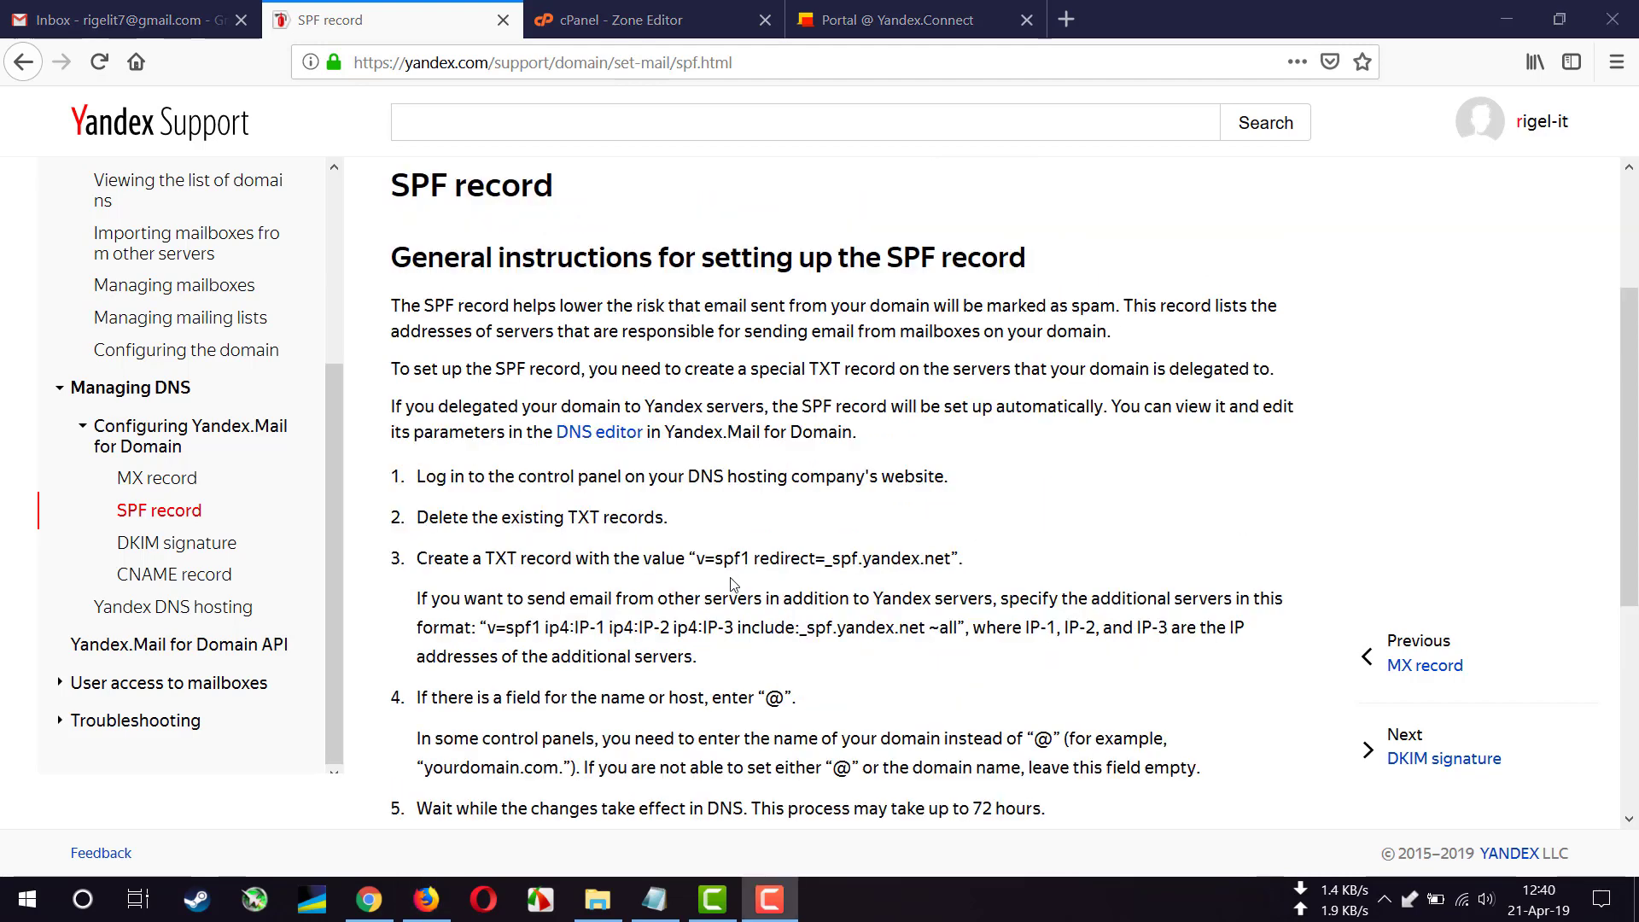
click(195, 553)
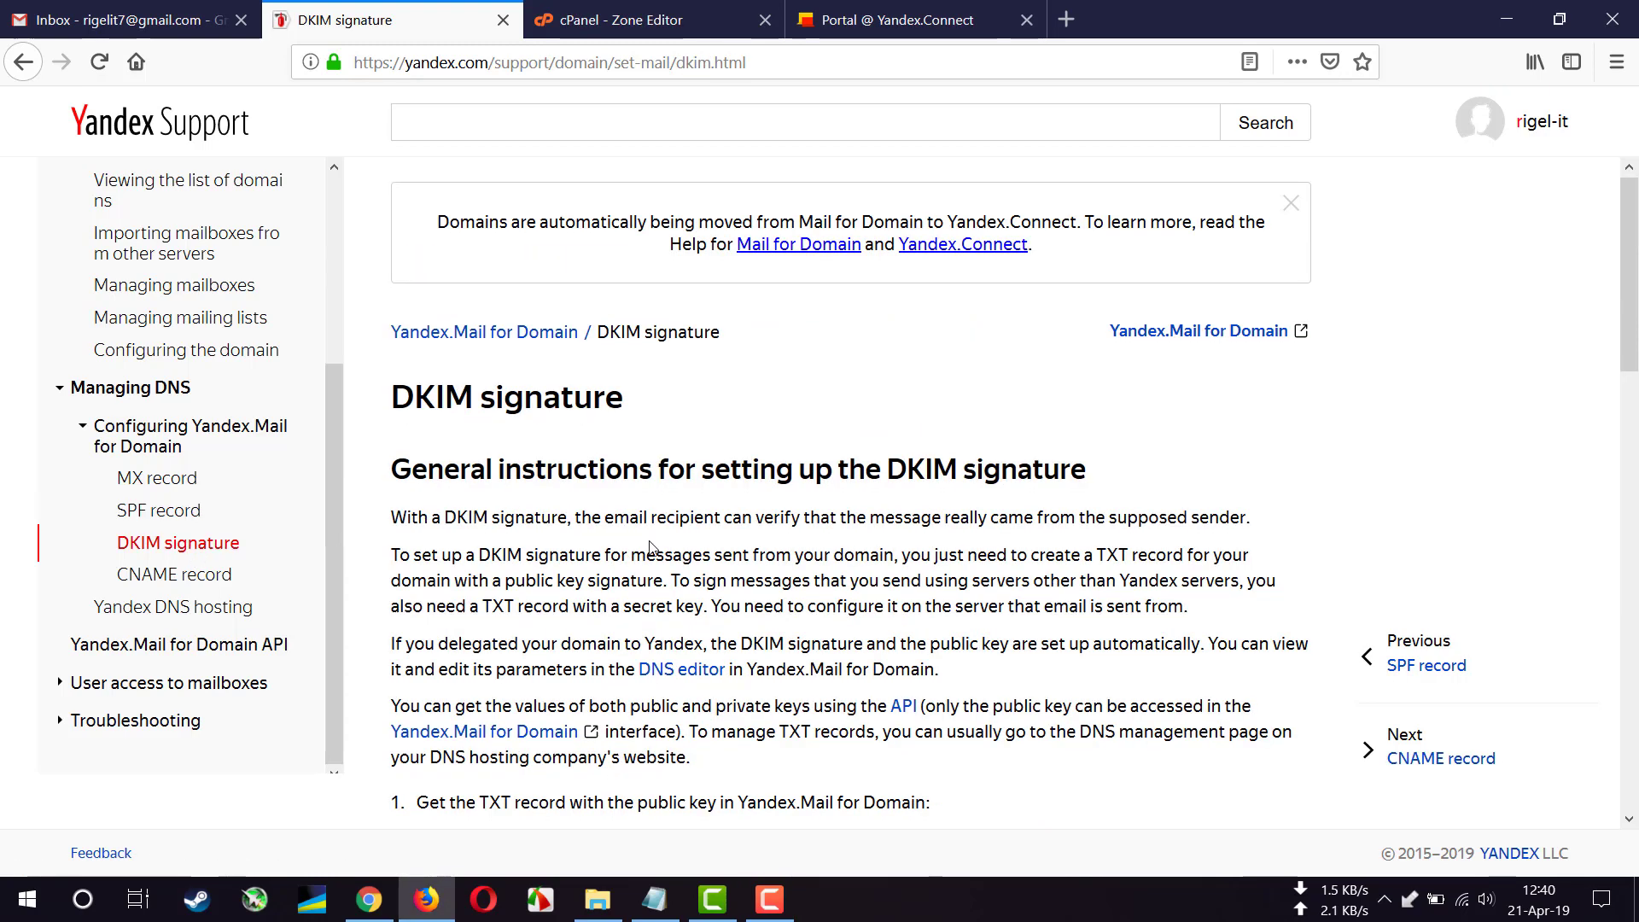
scroll(651, 546, down, 2)
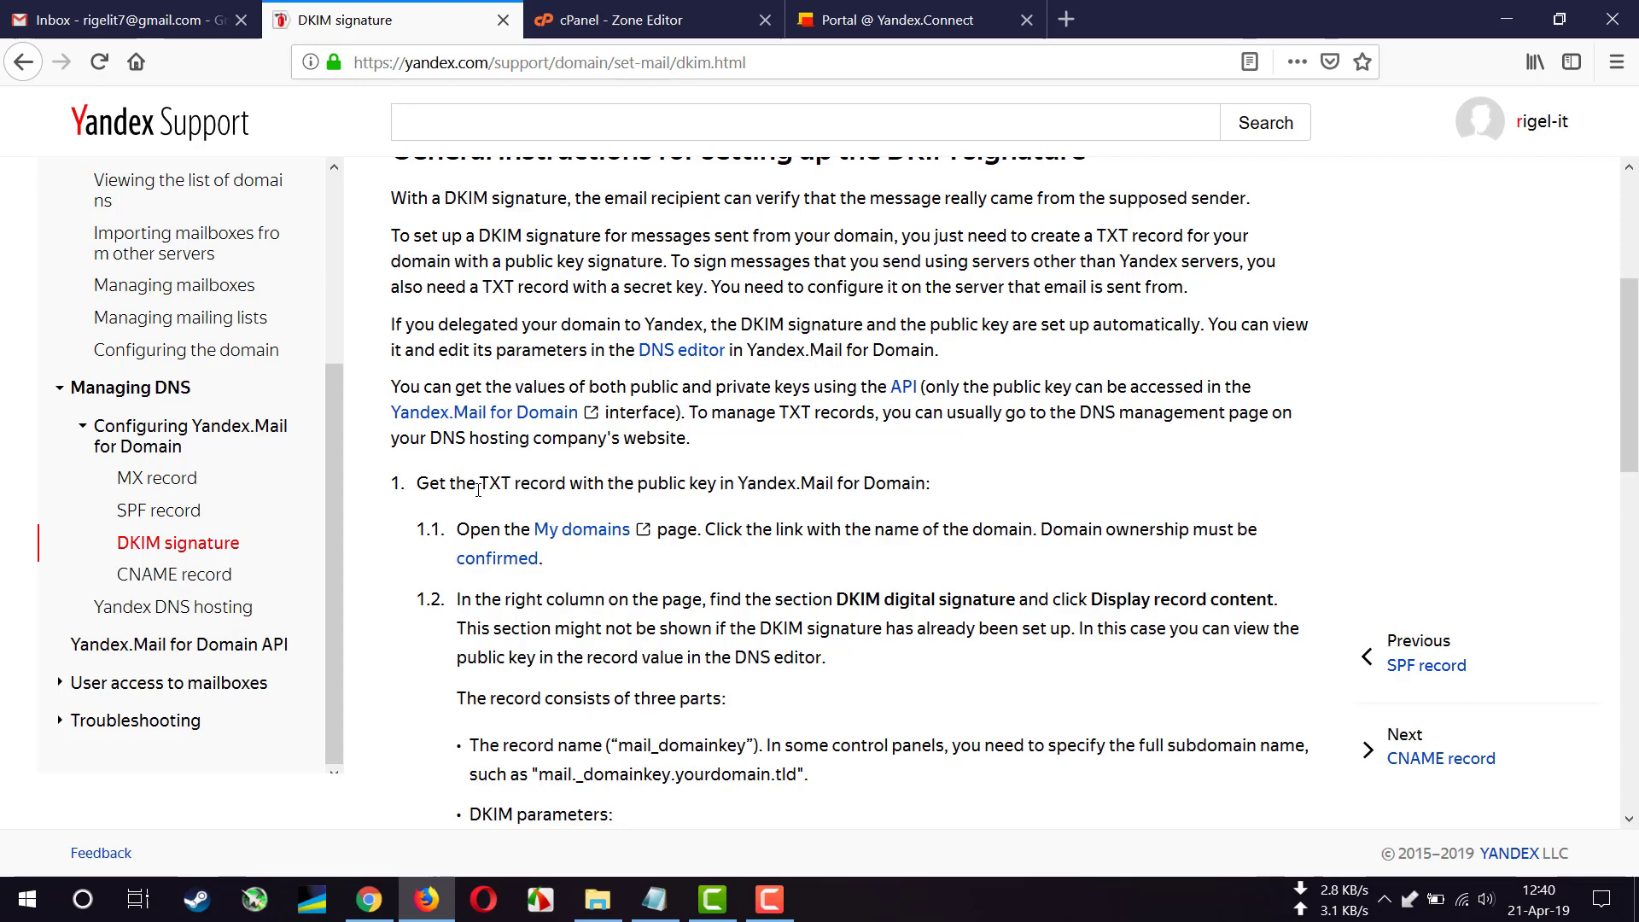
drag(483, 484, 562, 491)
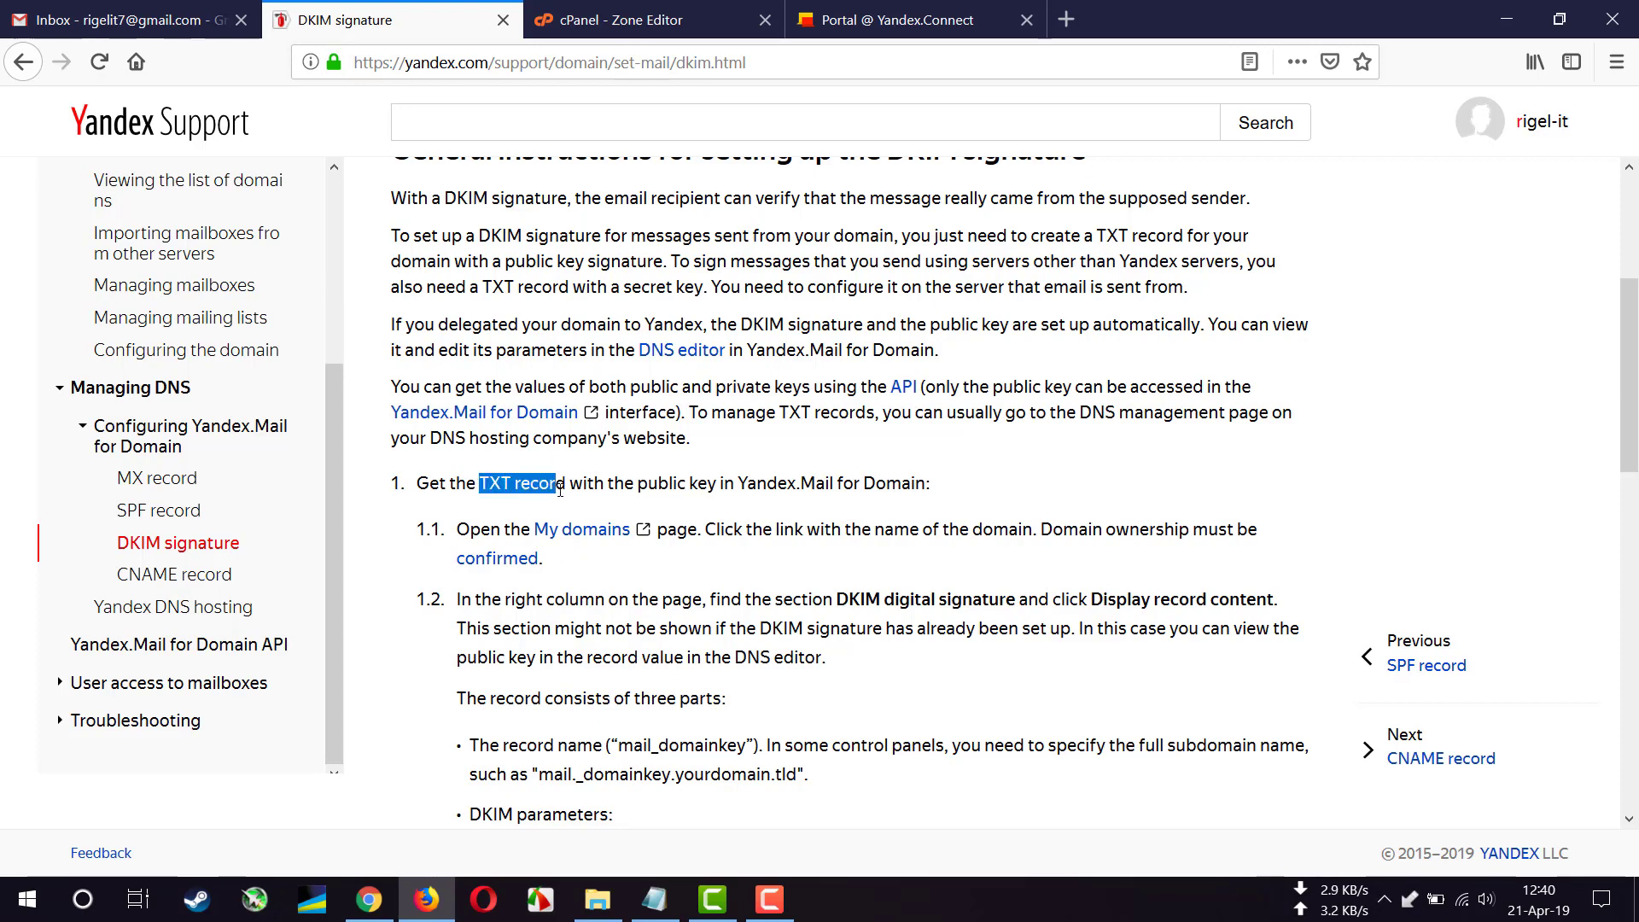
scroll(565, 495, down, 4)
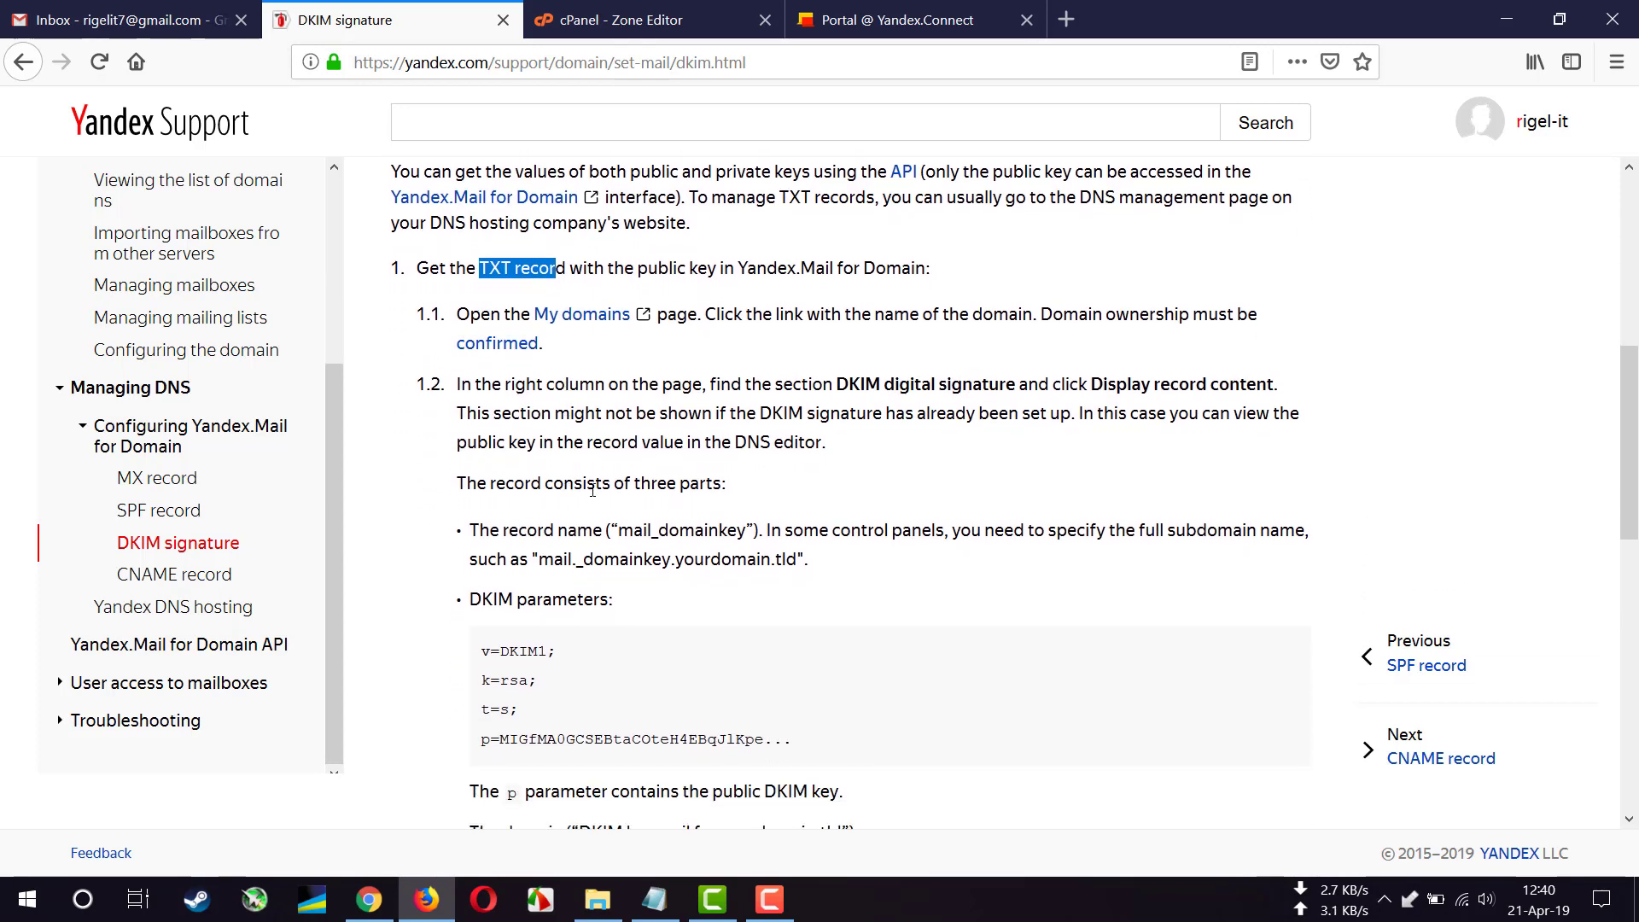
drag(457, 386, 818, 469)
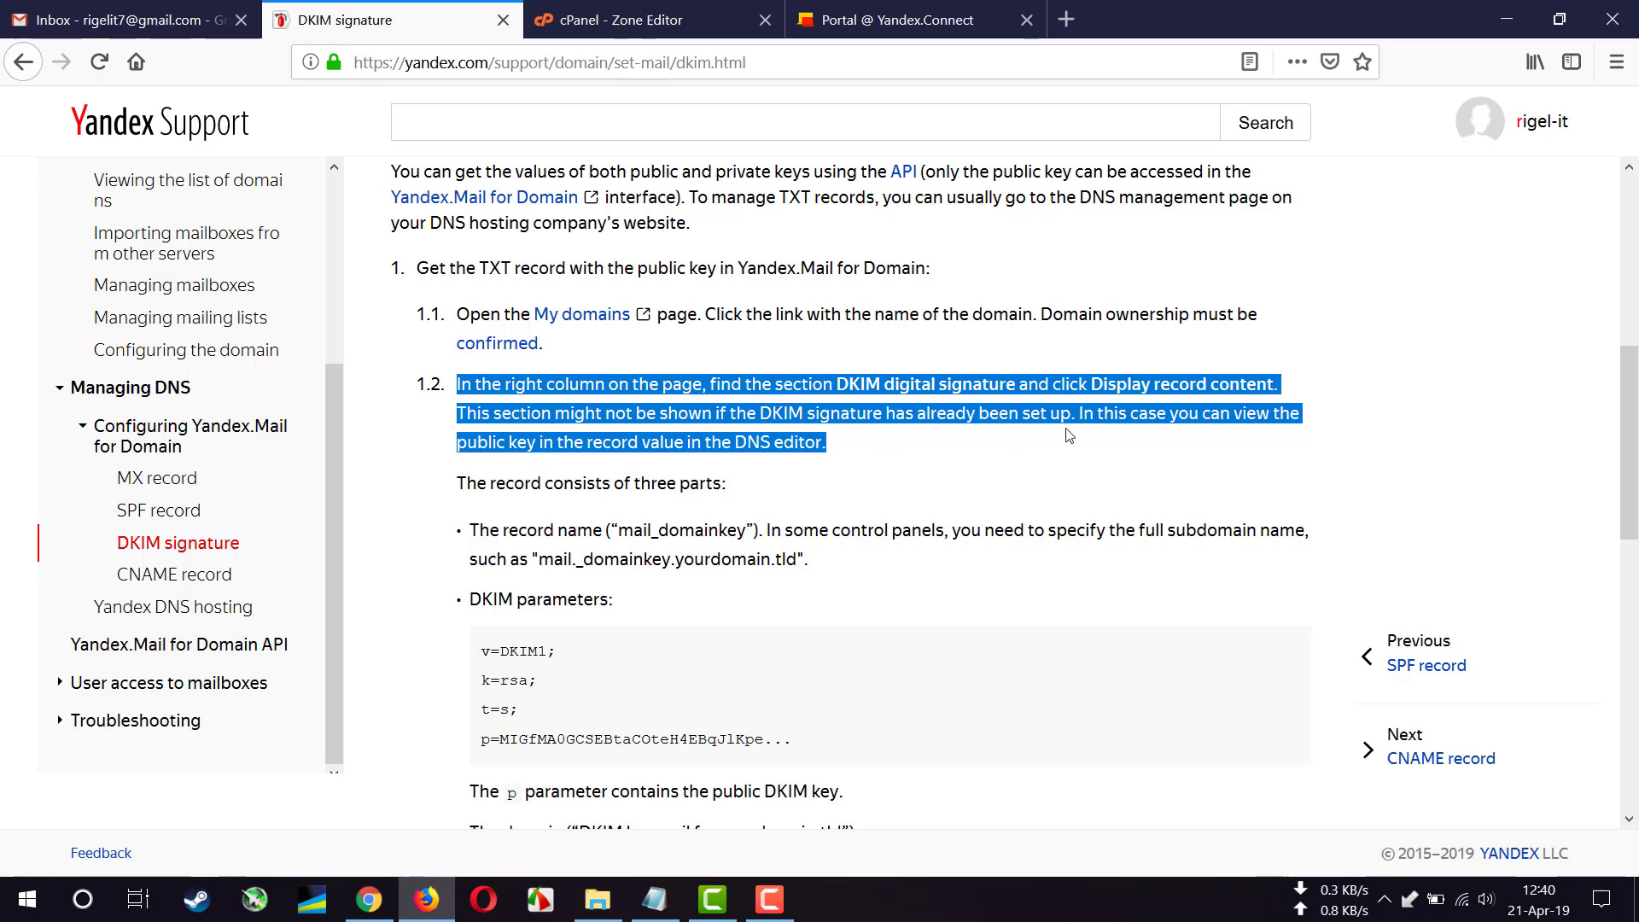
- In Yandex Connect's rigel-it.com DNS records, open the mail._domainkey DKIM record and copy its host name
click(701, 465)
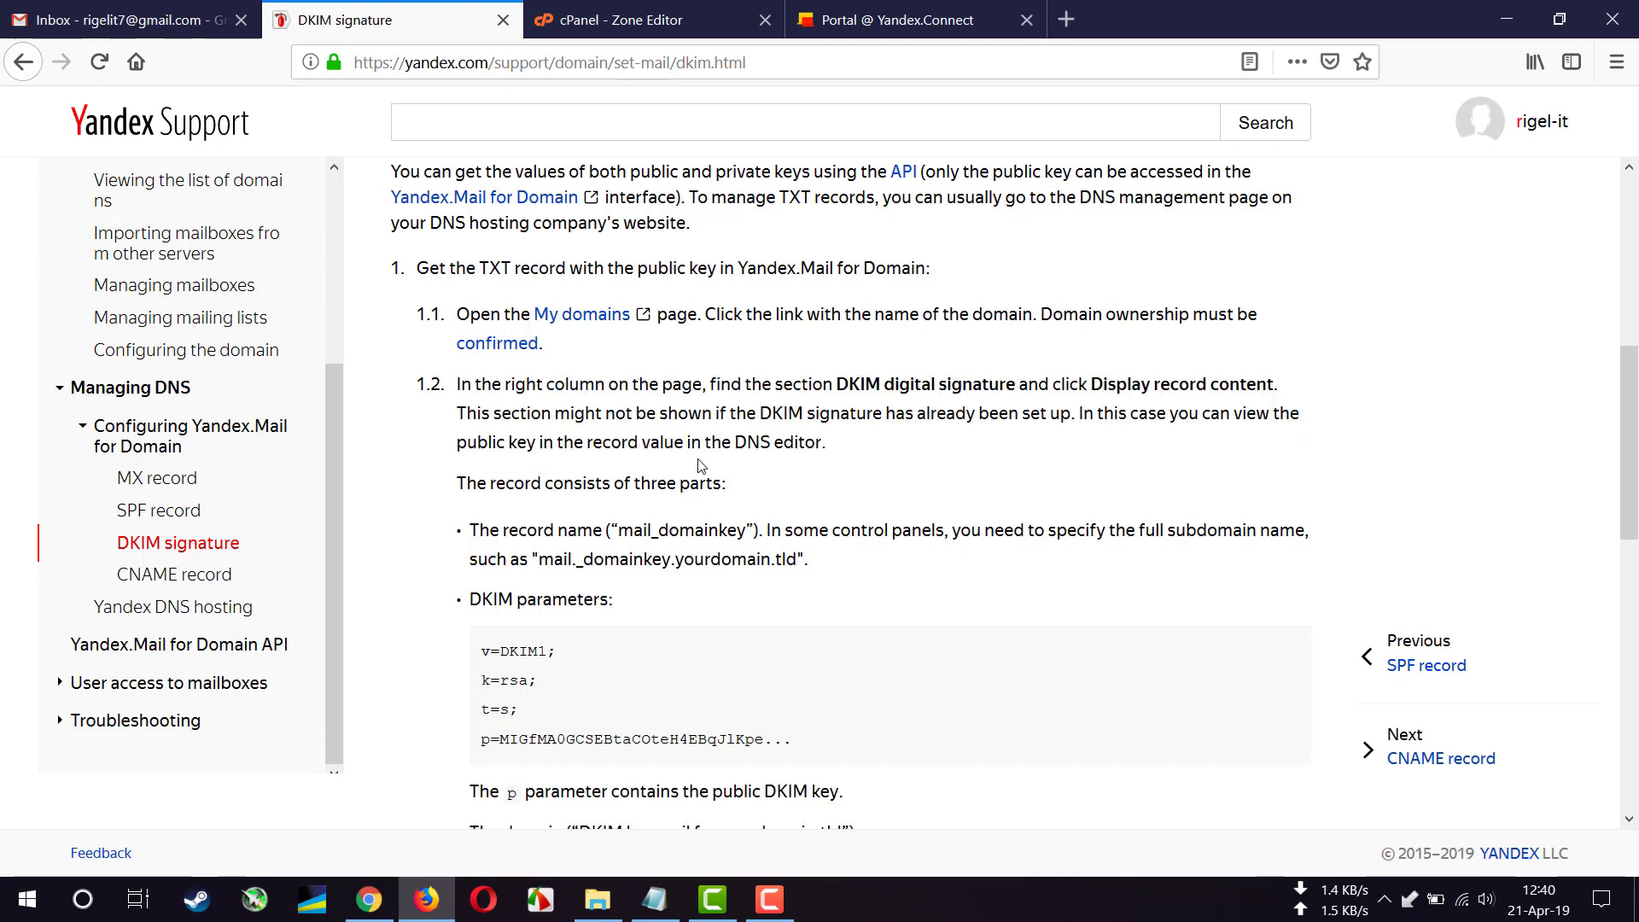
click(922, 22)
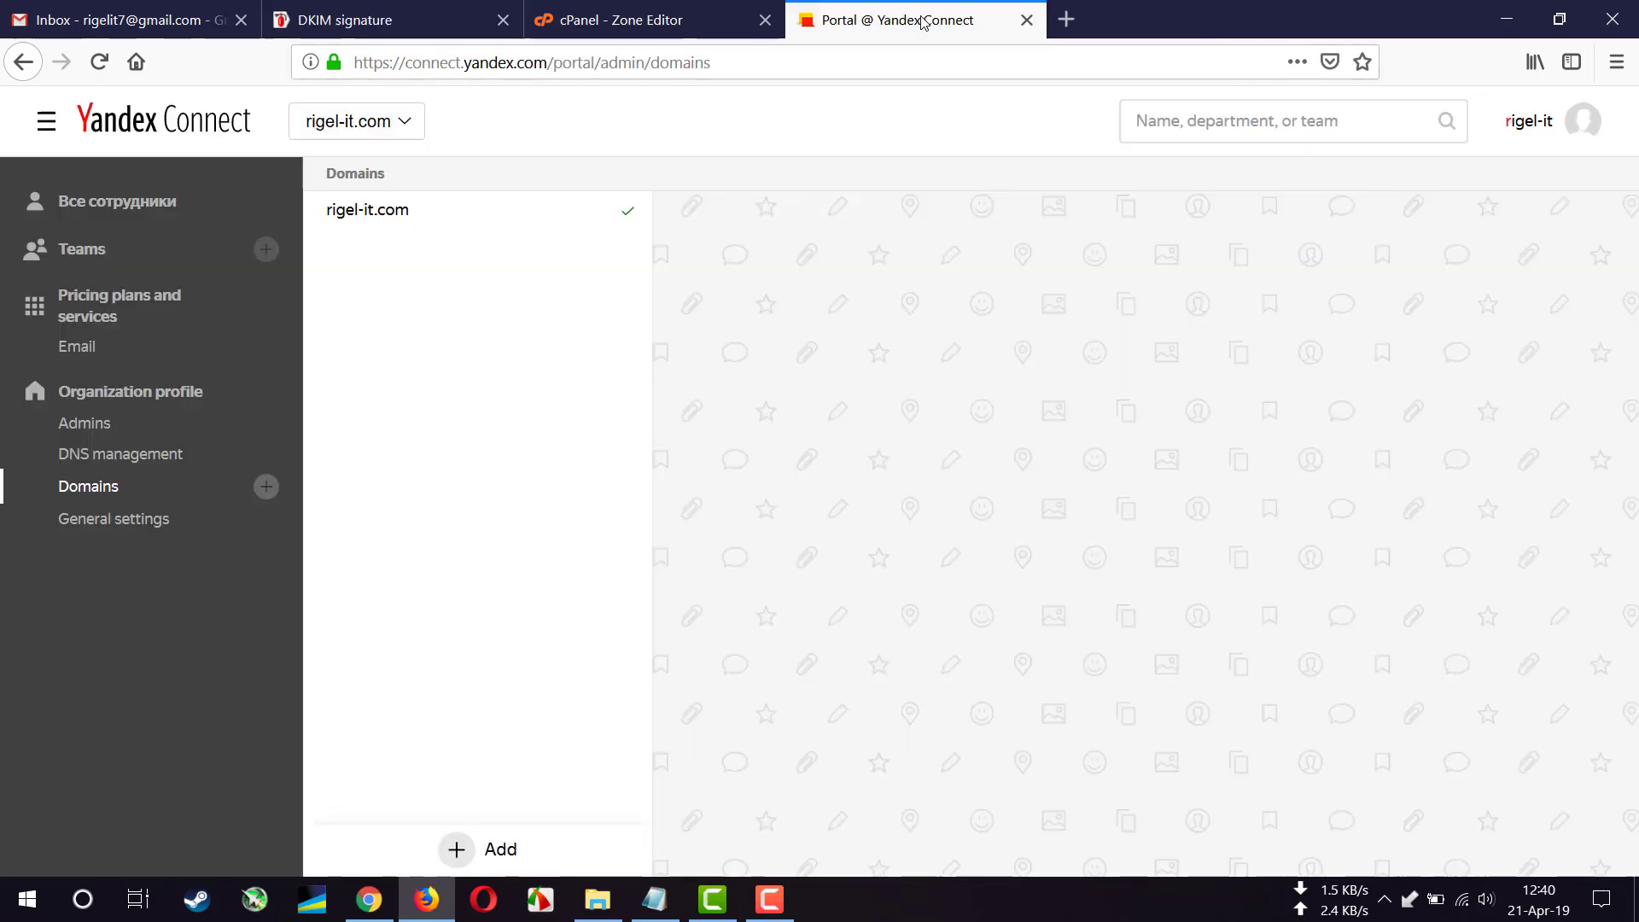
click(126, 459)
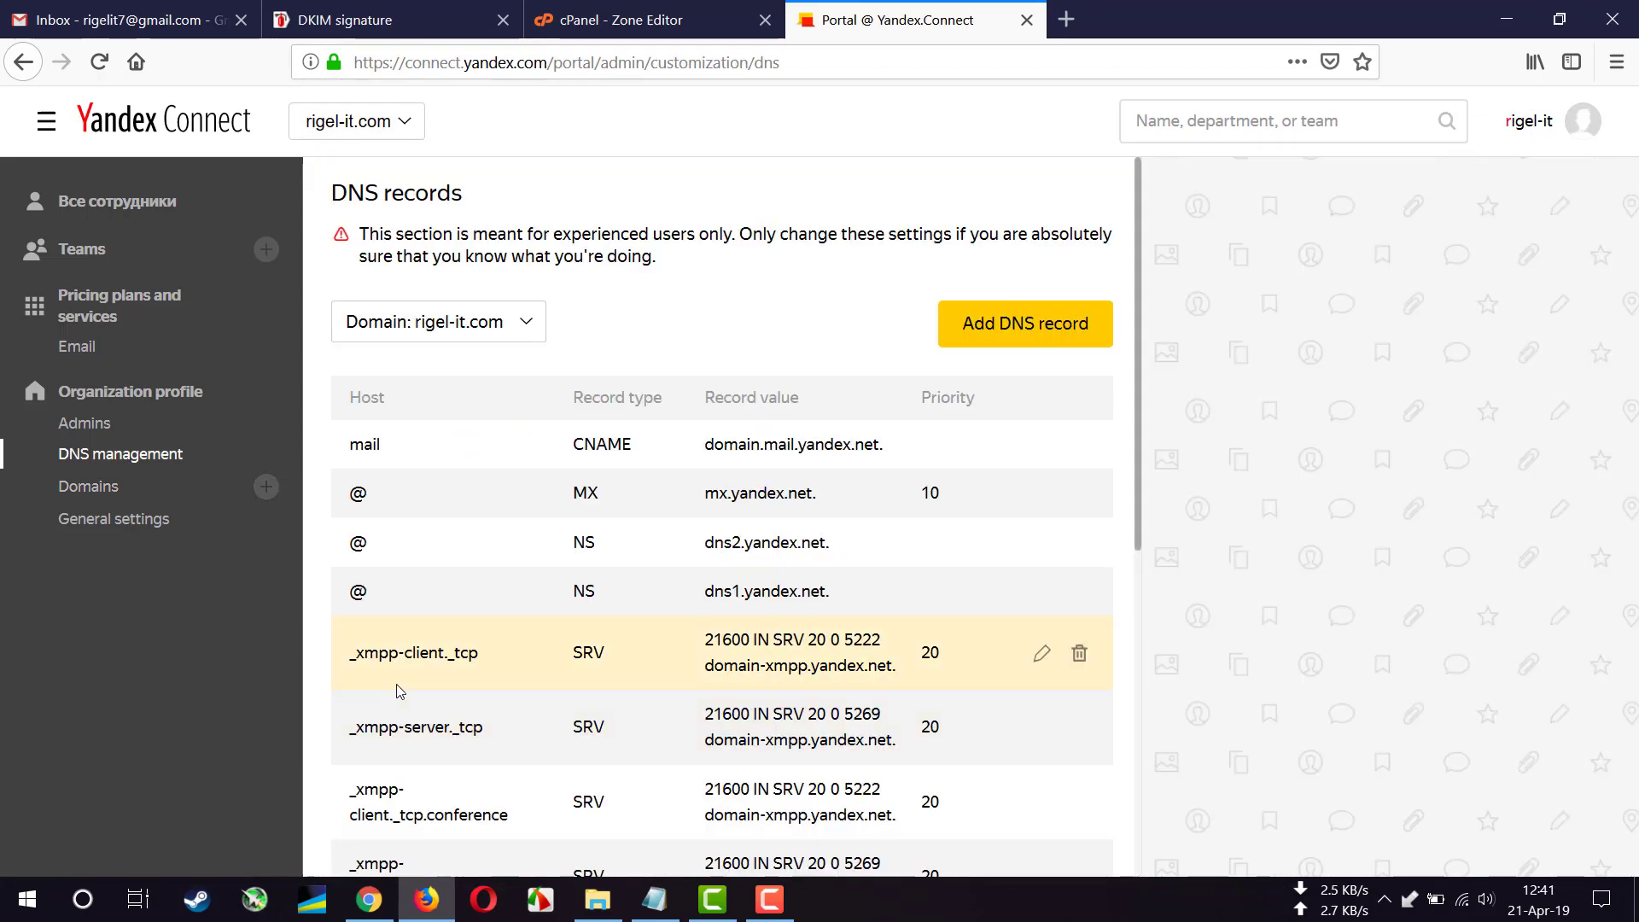
scroll(410, 682, down, 3)
scroll(431, 690, down, 2)
scroll(510, 669, down, 2)
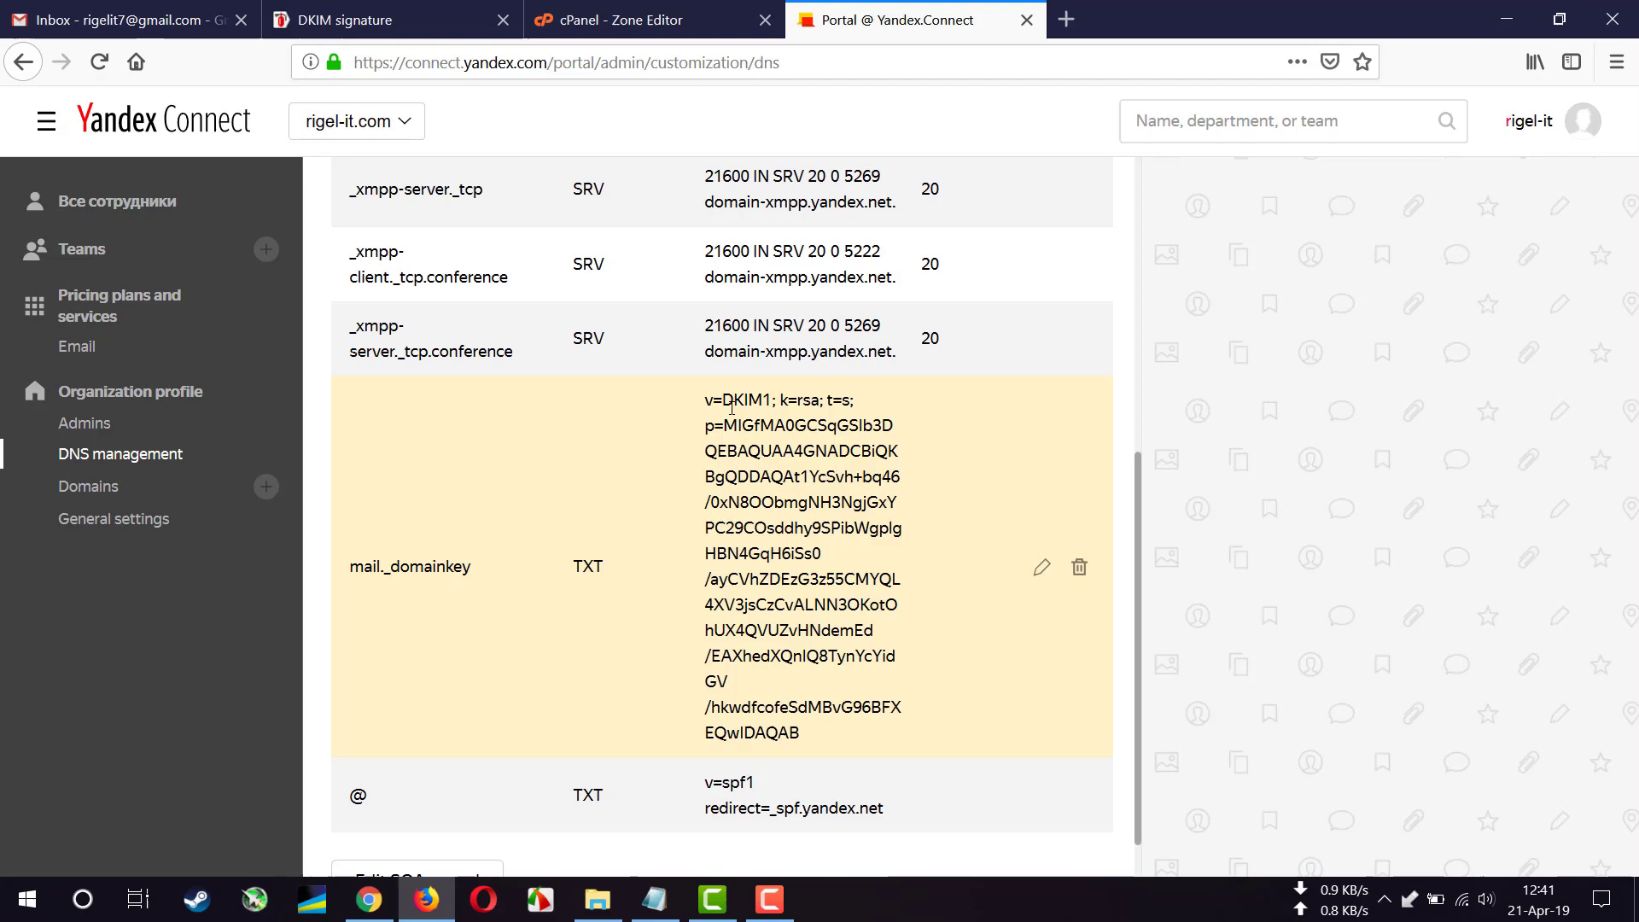
drag(722, 400, 769, 402)
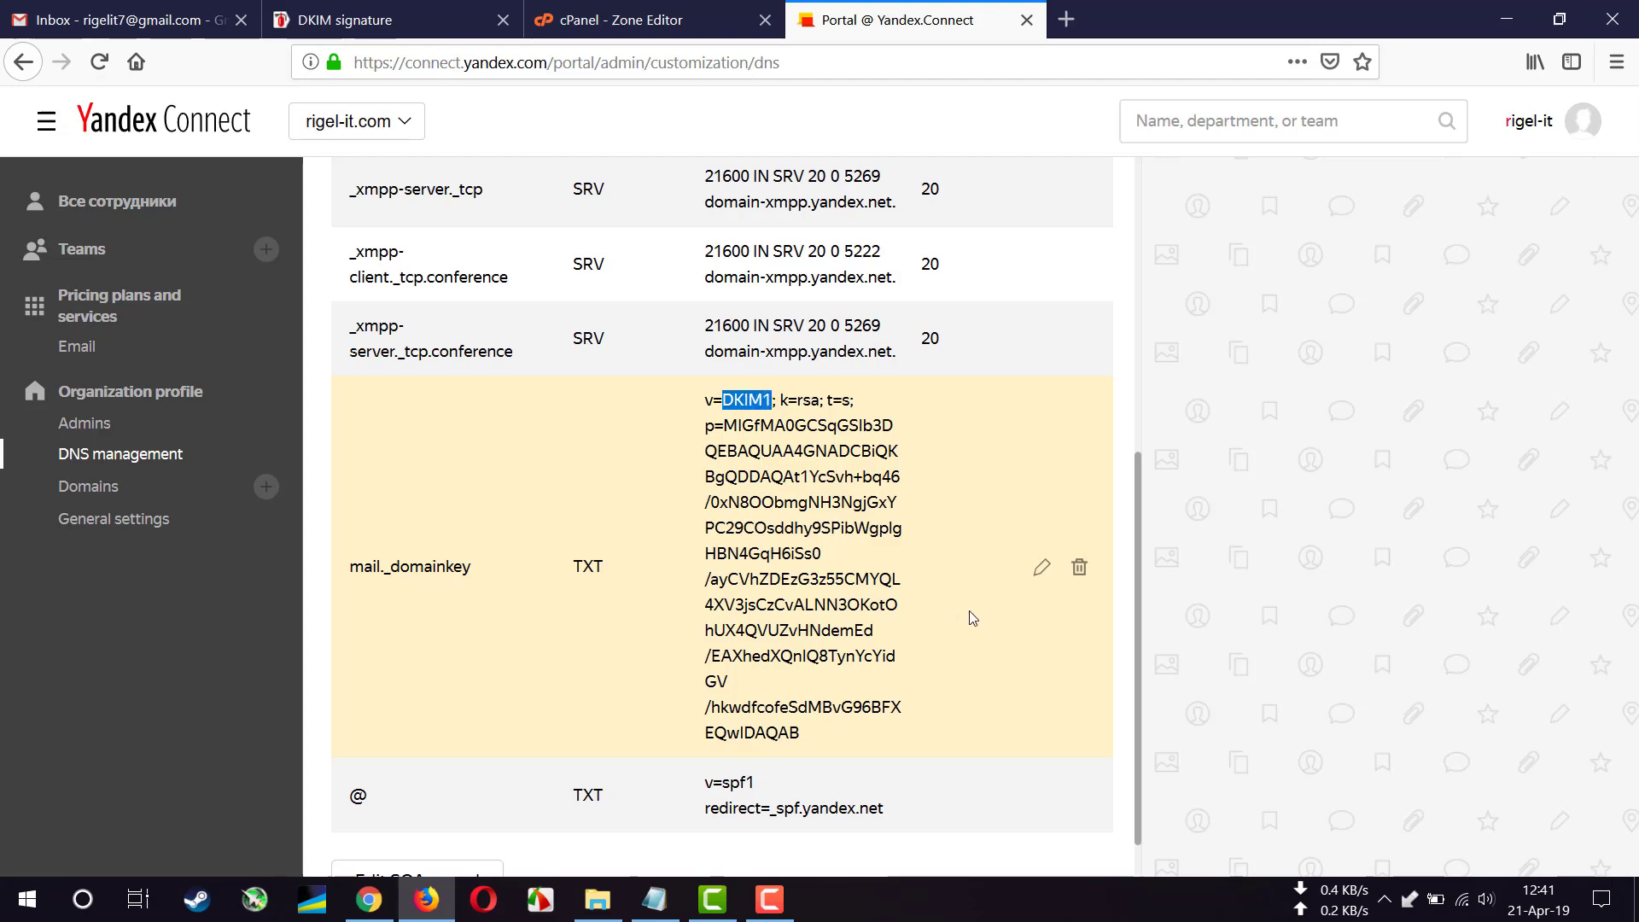
click(1041, 567)
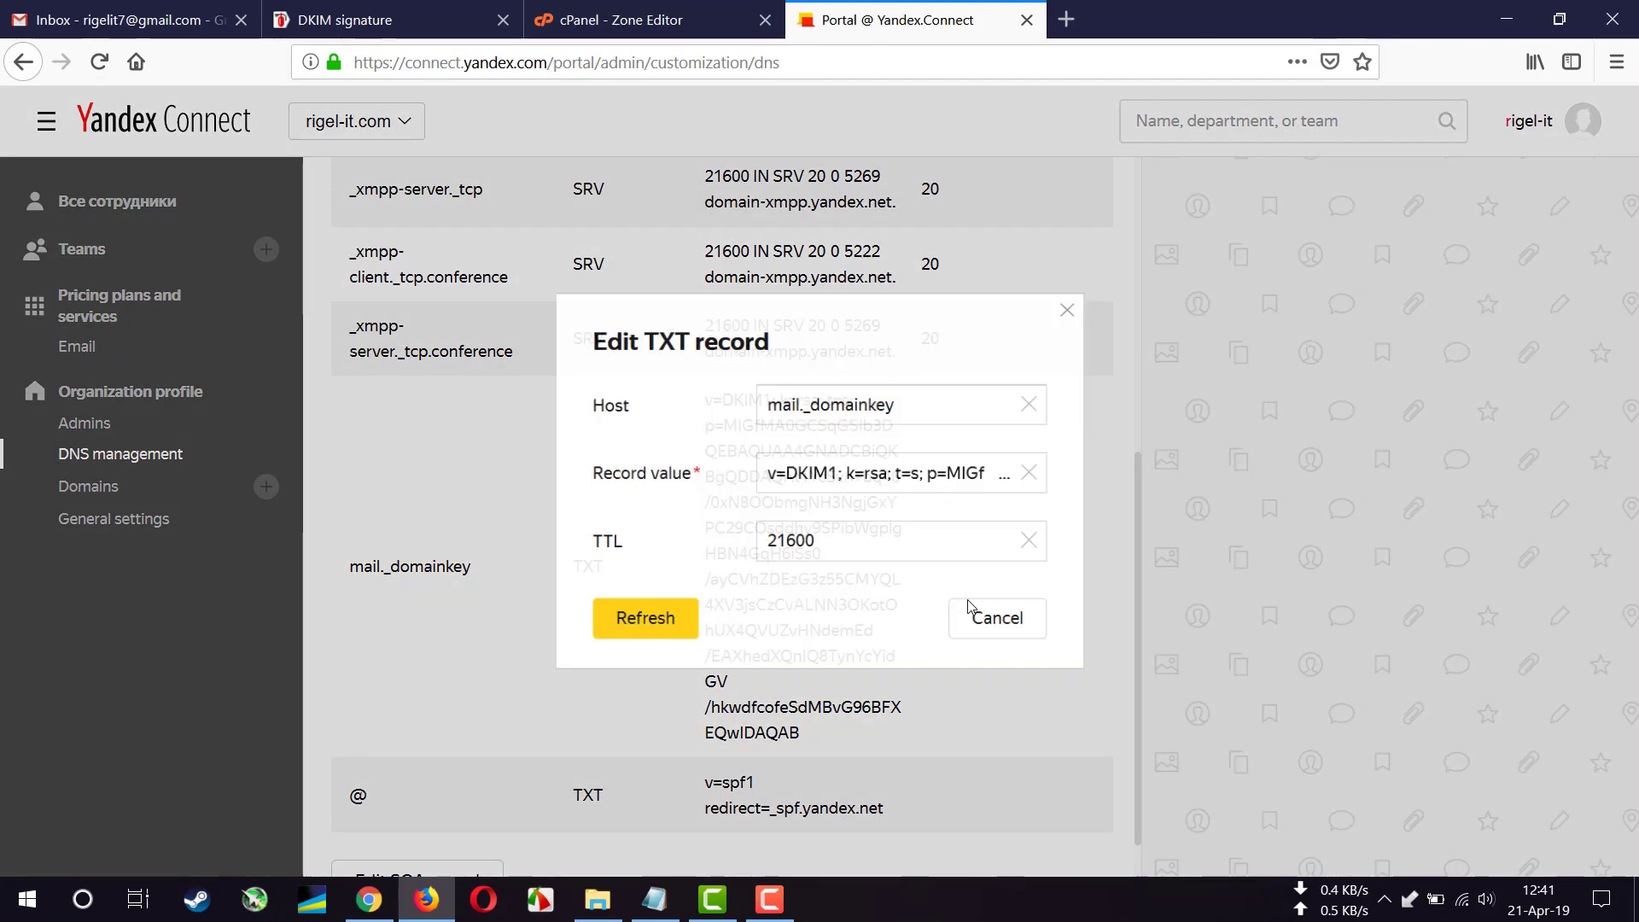
triple_click(958, 404)
key(ctrl+c)
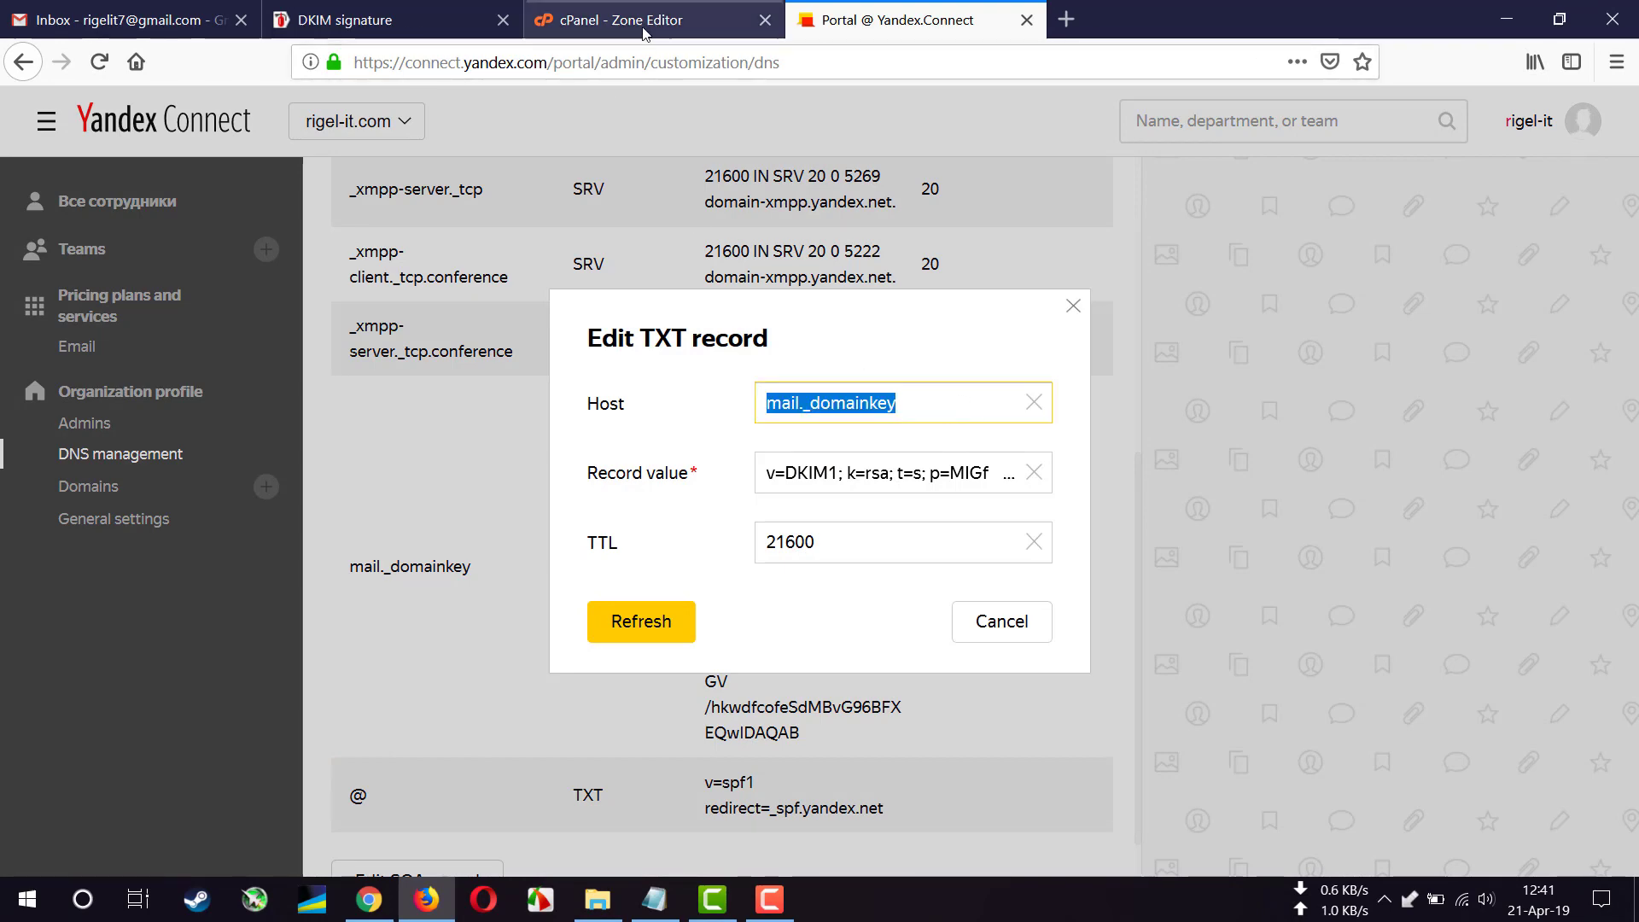
- Start a new cPanel TXT record named mail._domainkey.rigel-it.com. with TTL 1800
click(632, 19)
click(683, 294)
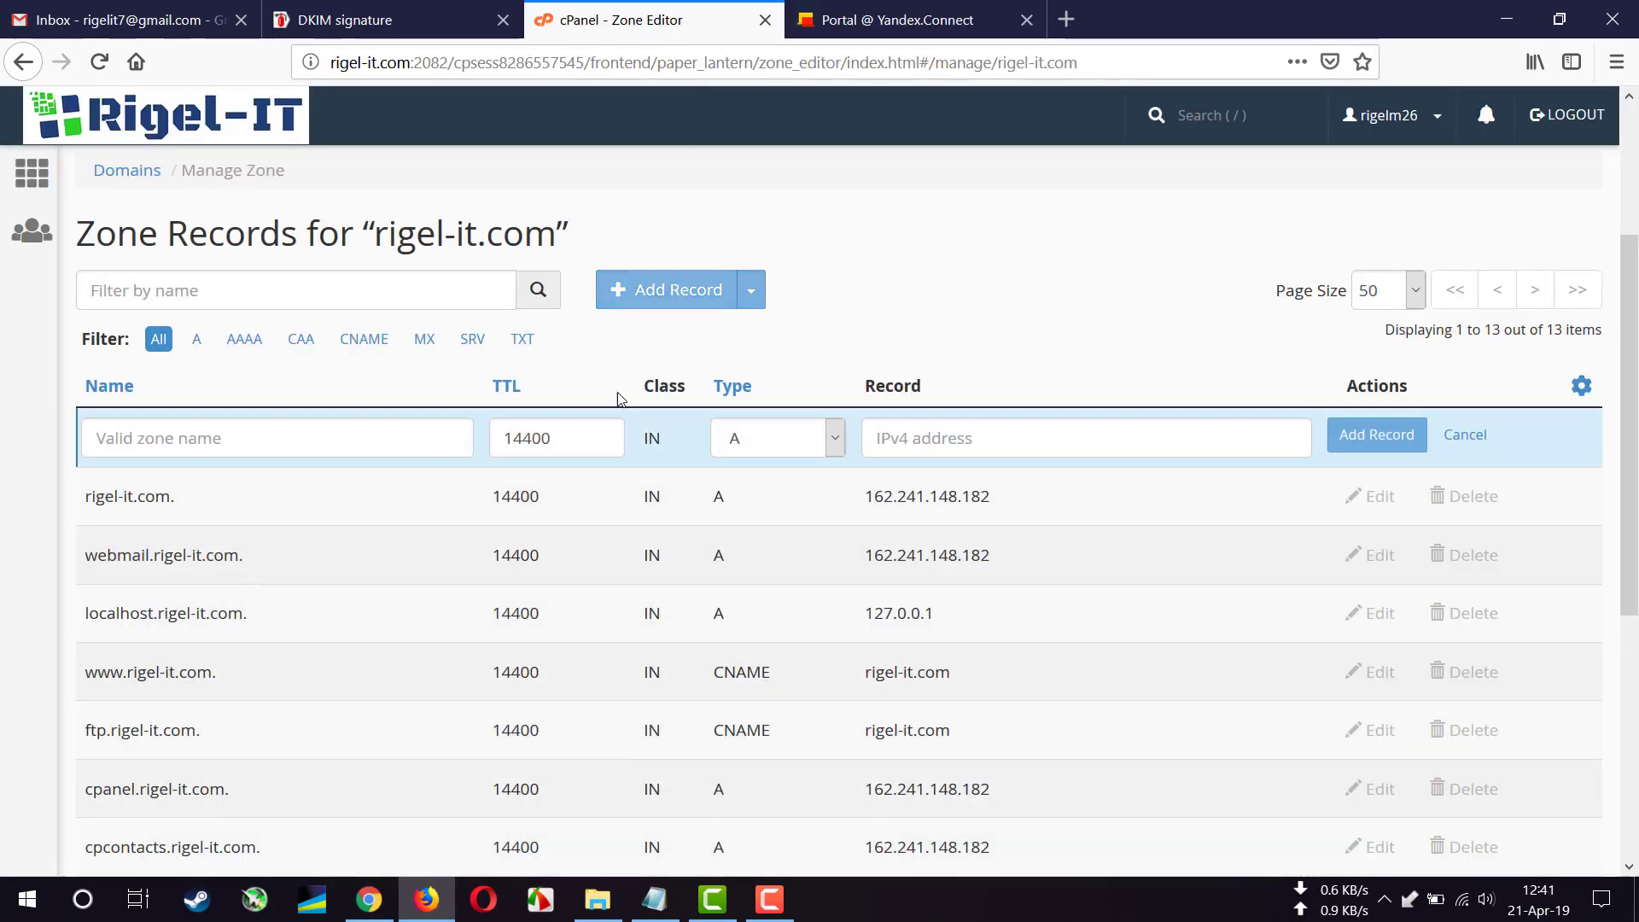
click(783, 443)
click(751, 619)
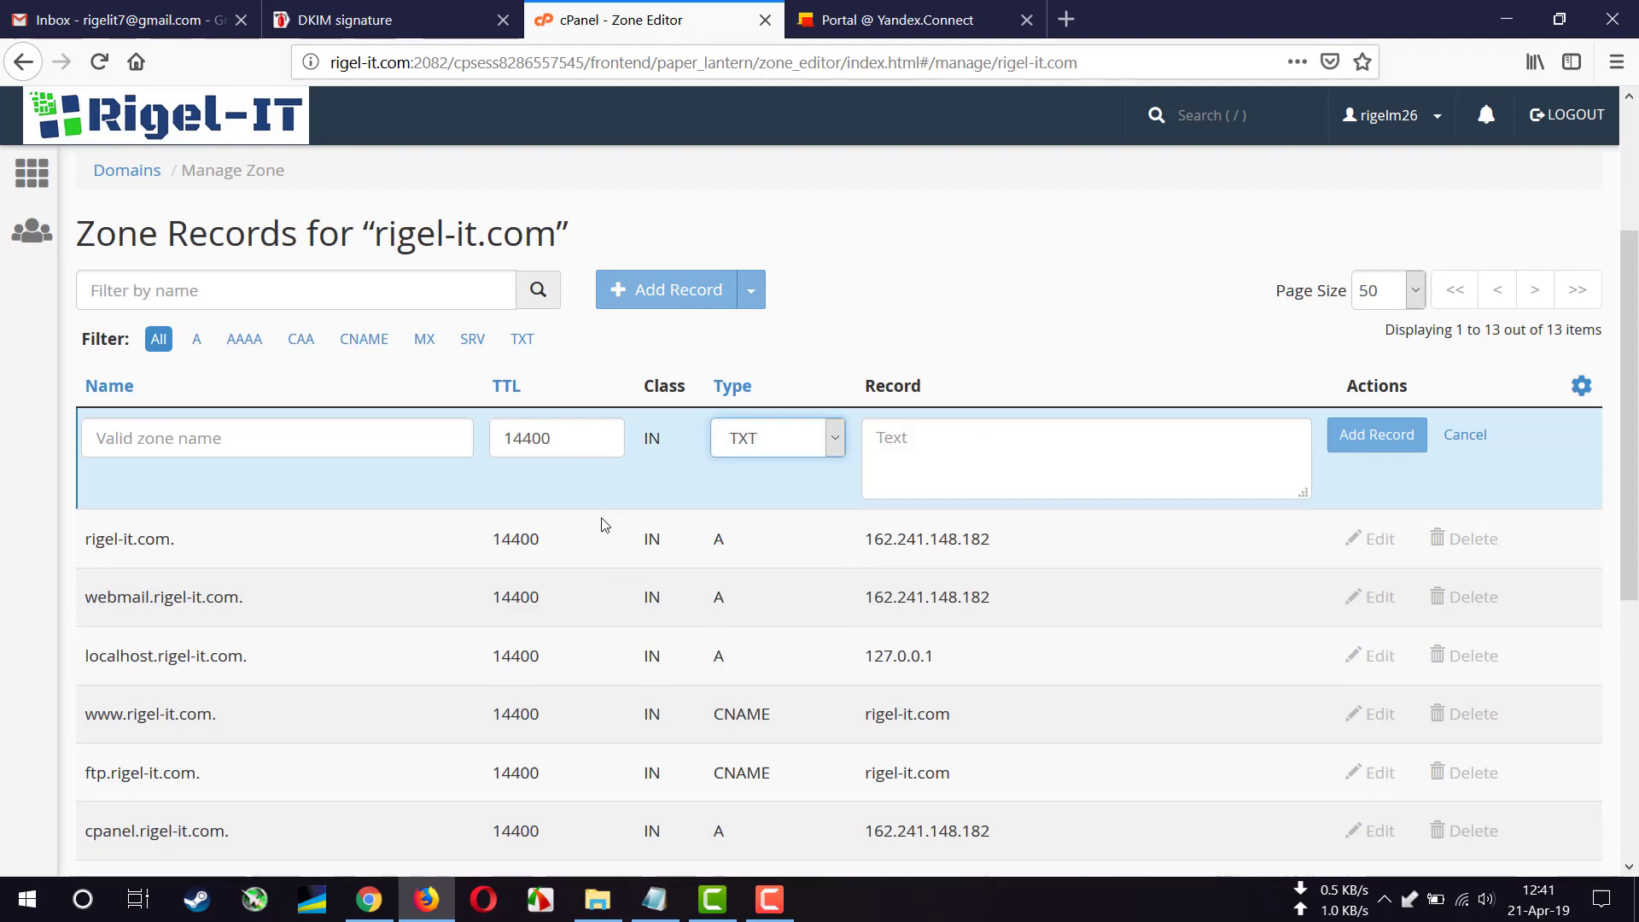
double_click(553, 438)
text(18)
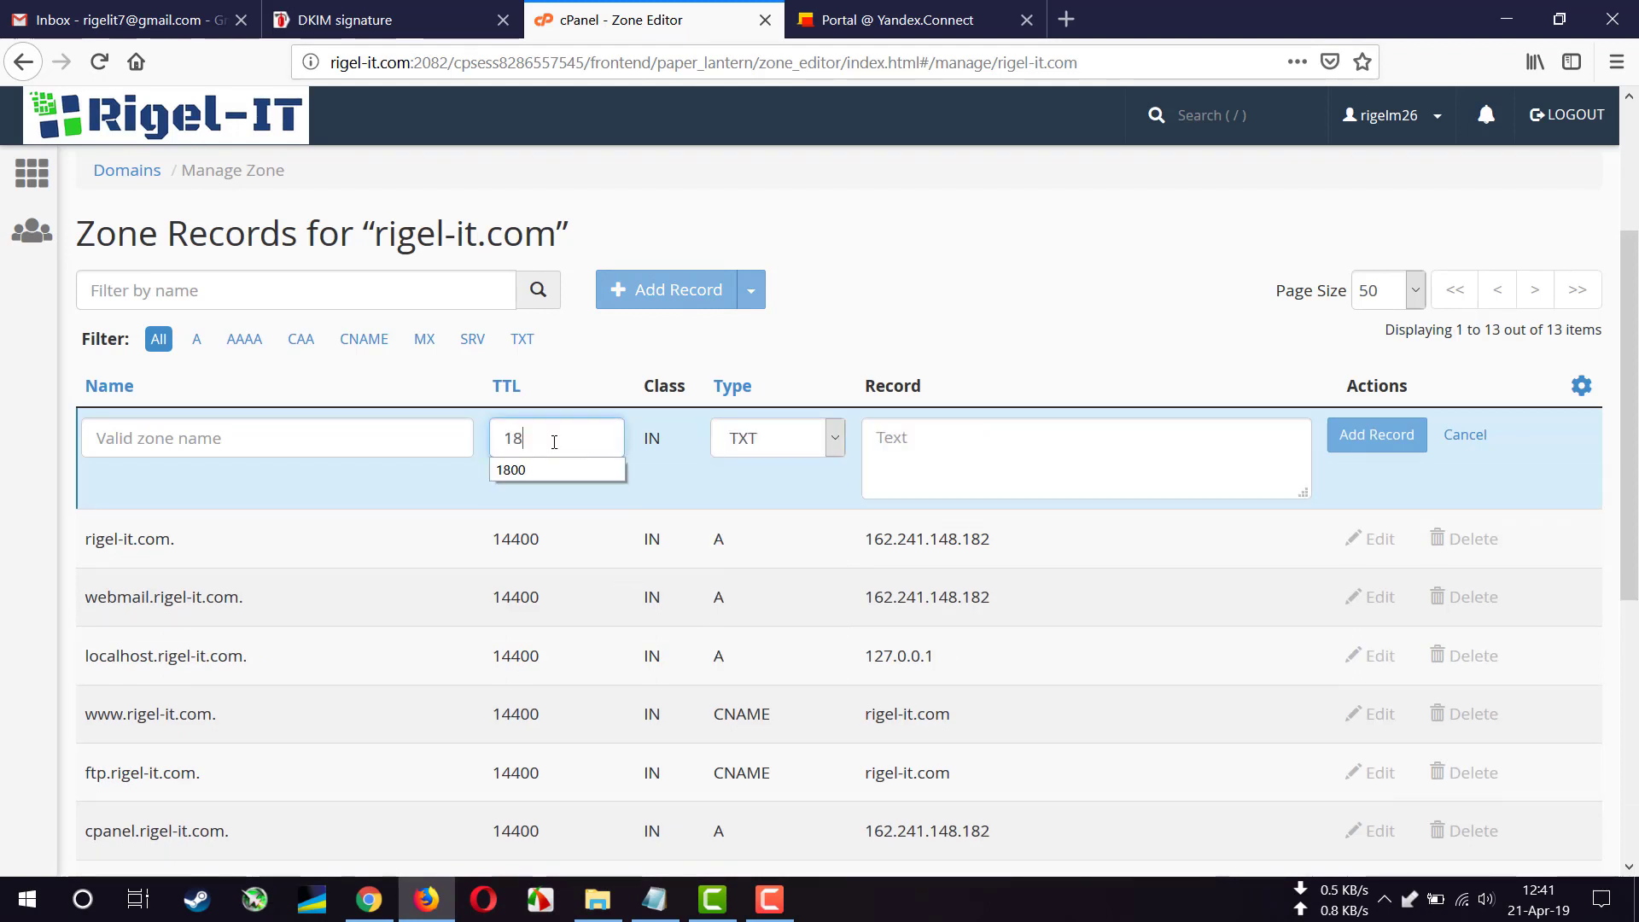
click(543, 469)
click(302, 444)
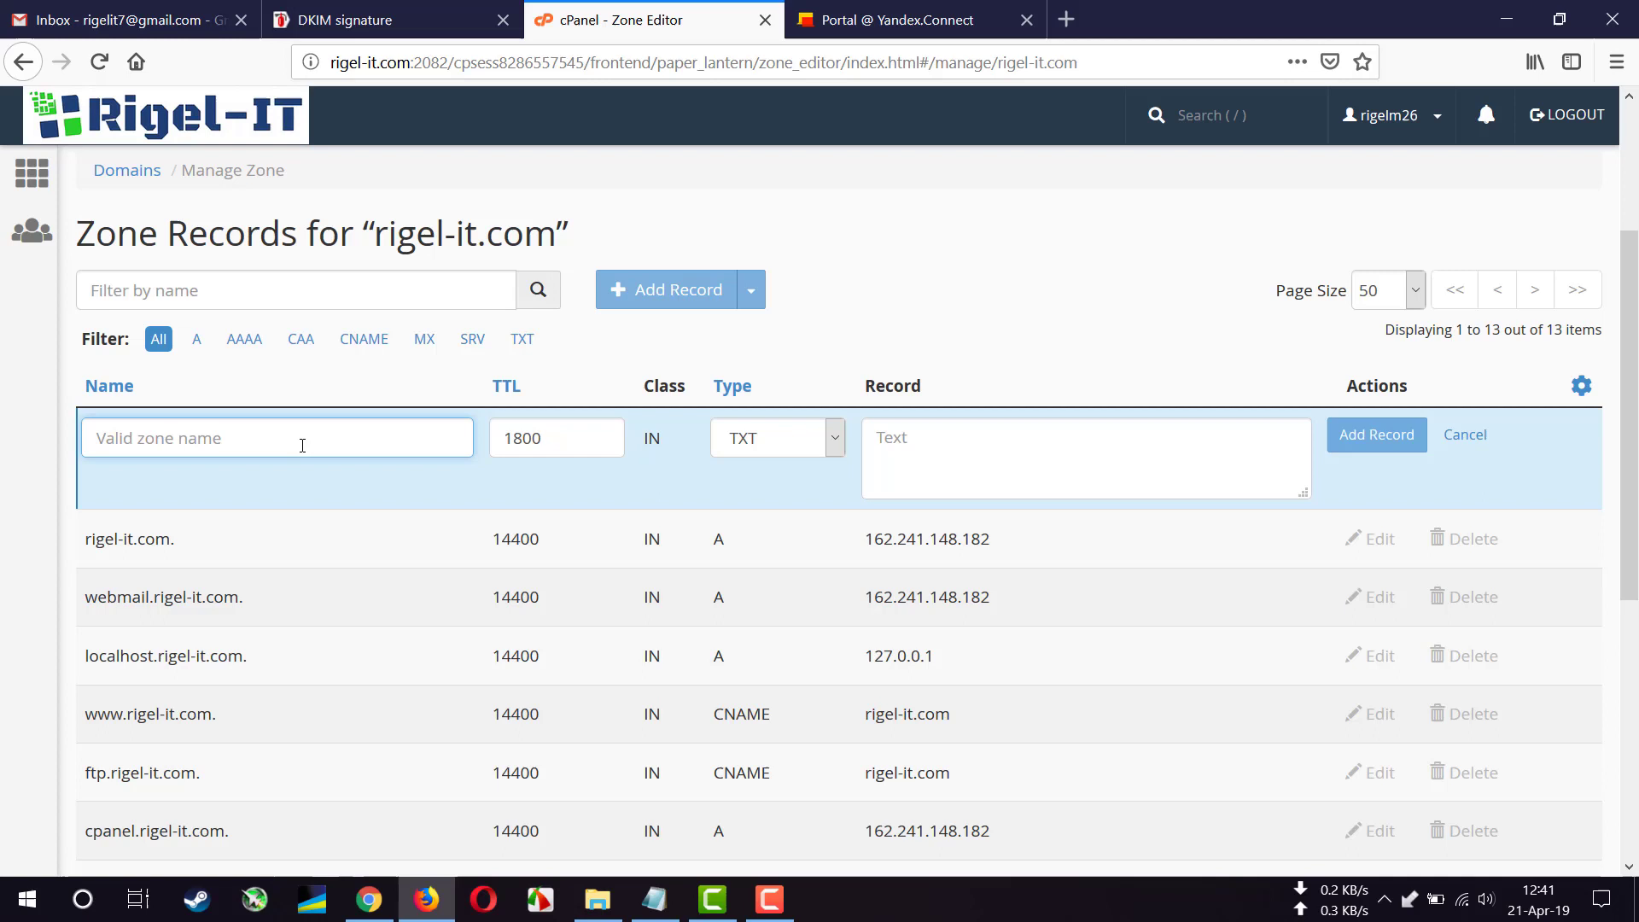
key(ctrl+v)
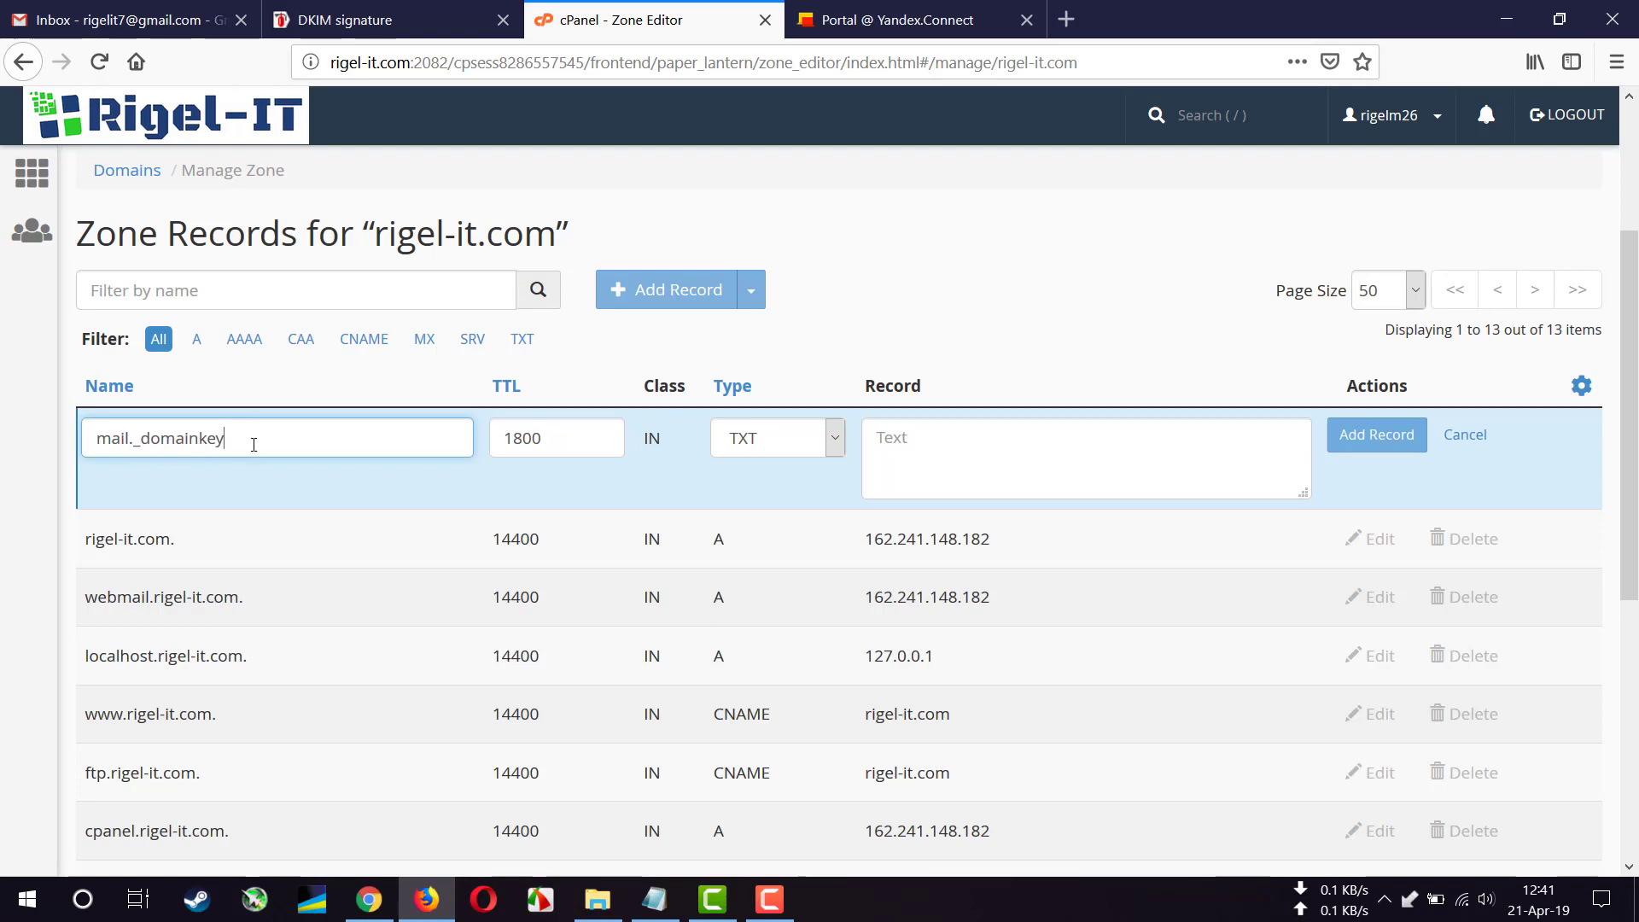
click(312, 492)
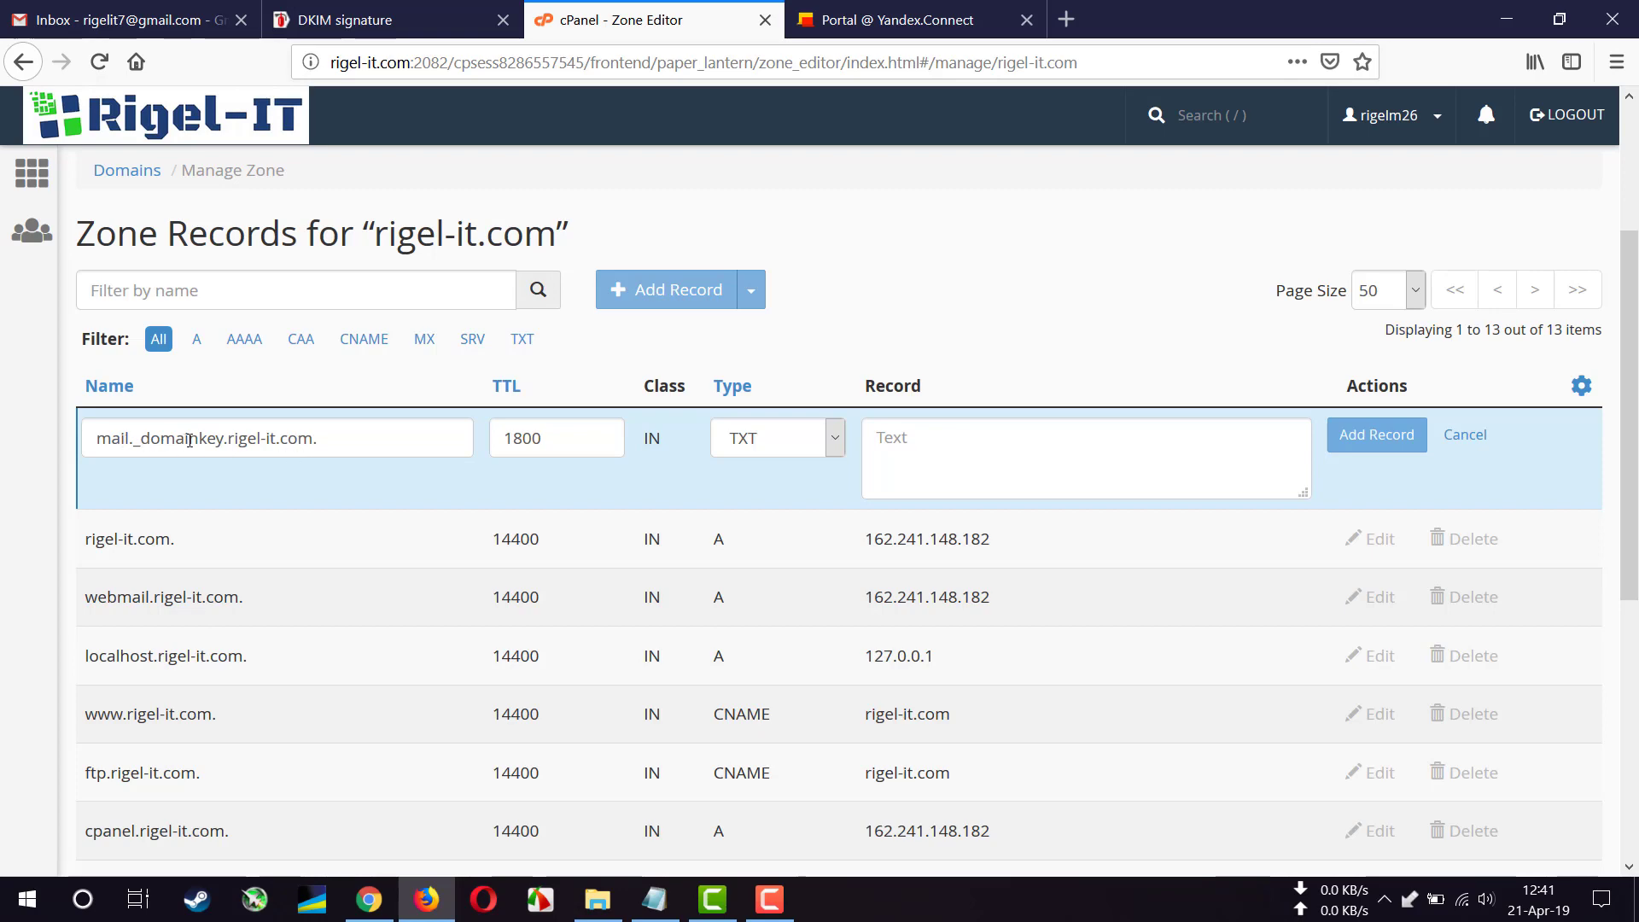
- Copy the DKIM key value from Connect into the TXT record and save it
click(879, 21)
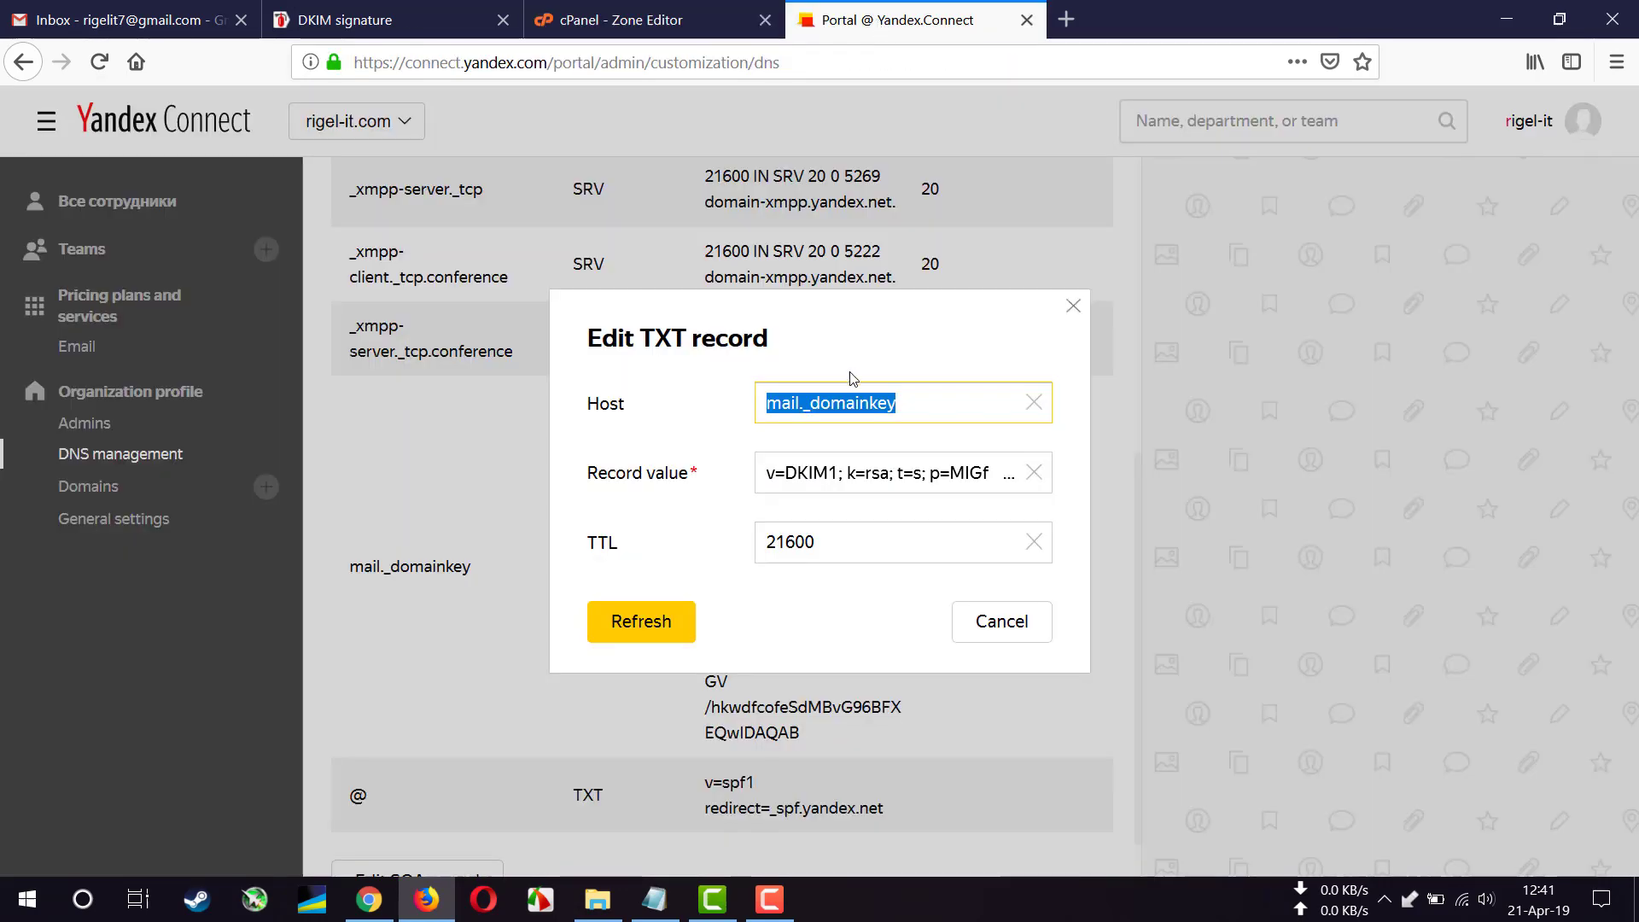
click(882, 486)
key(ctrl+a)
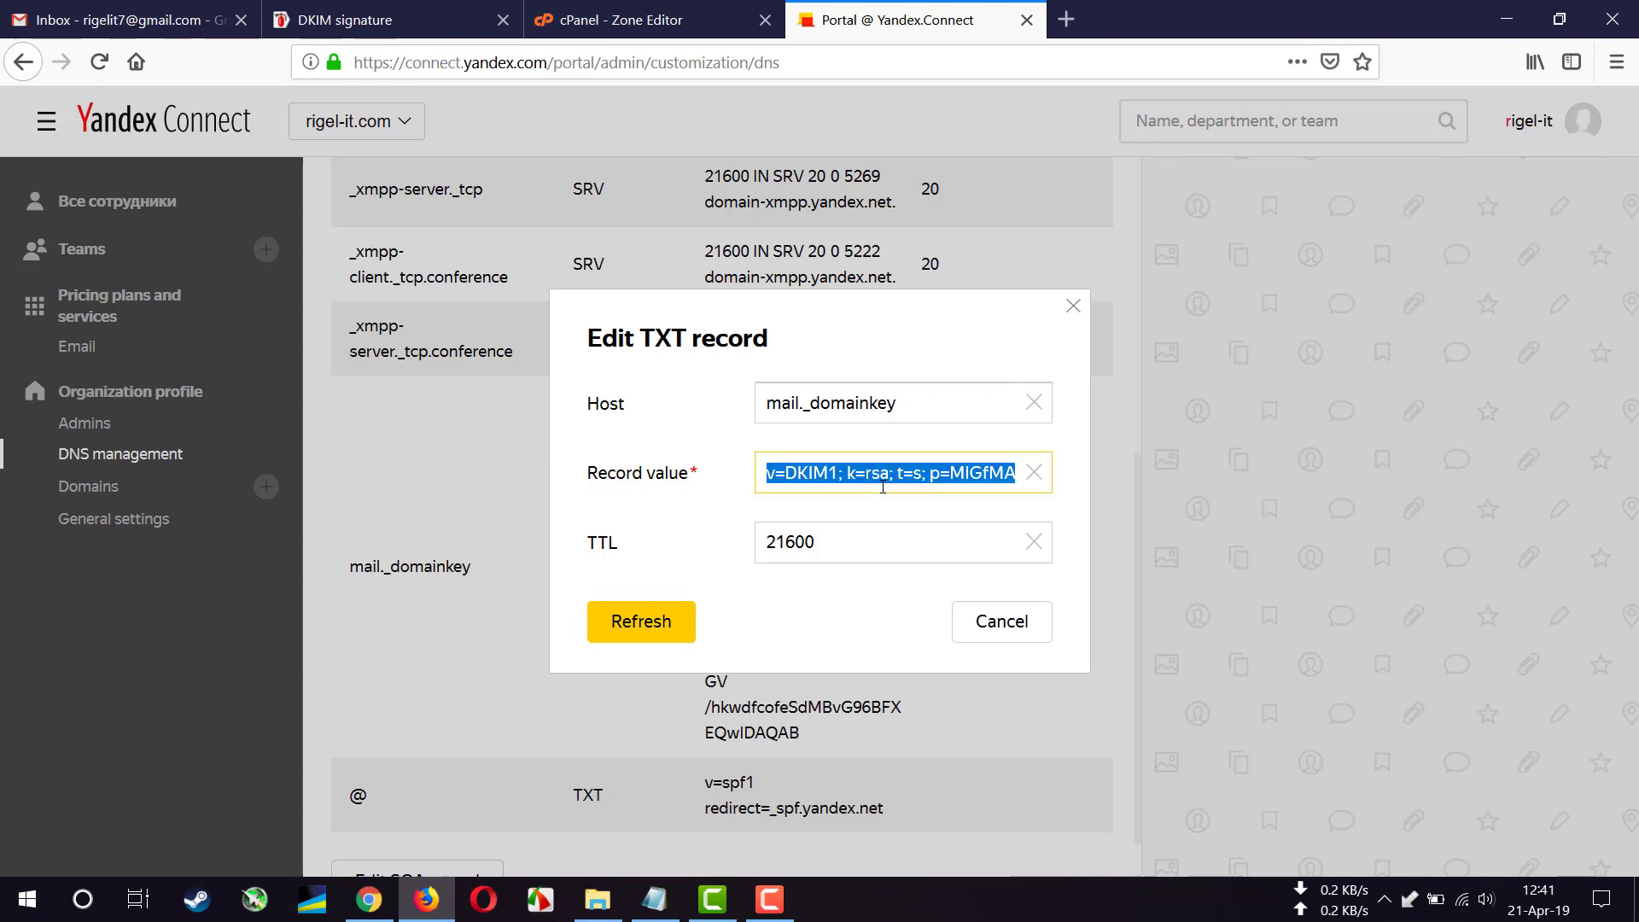
key(ctrl+Page_Up)
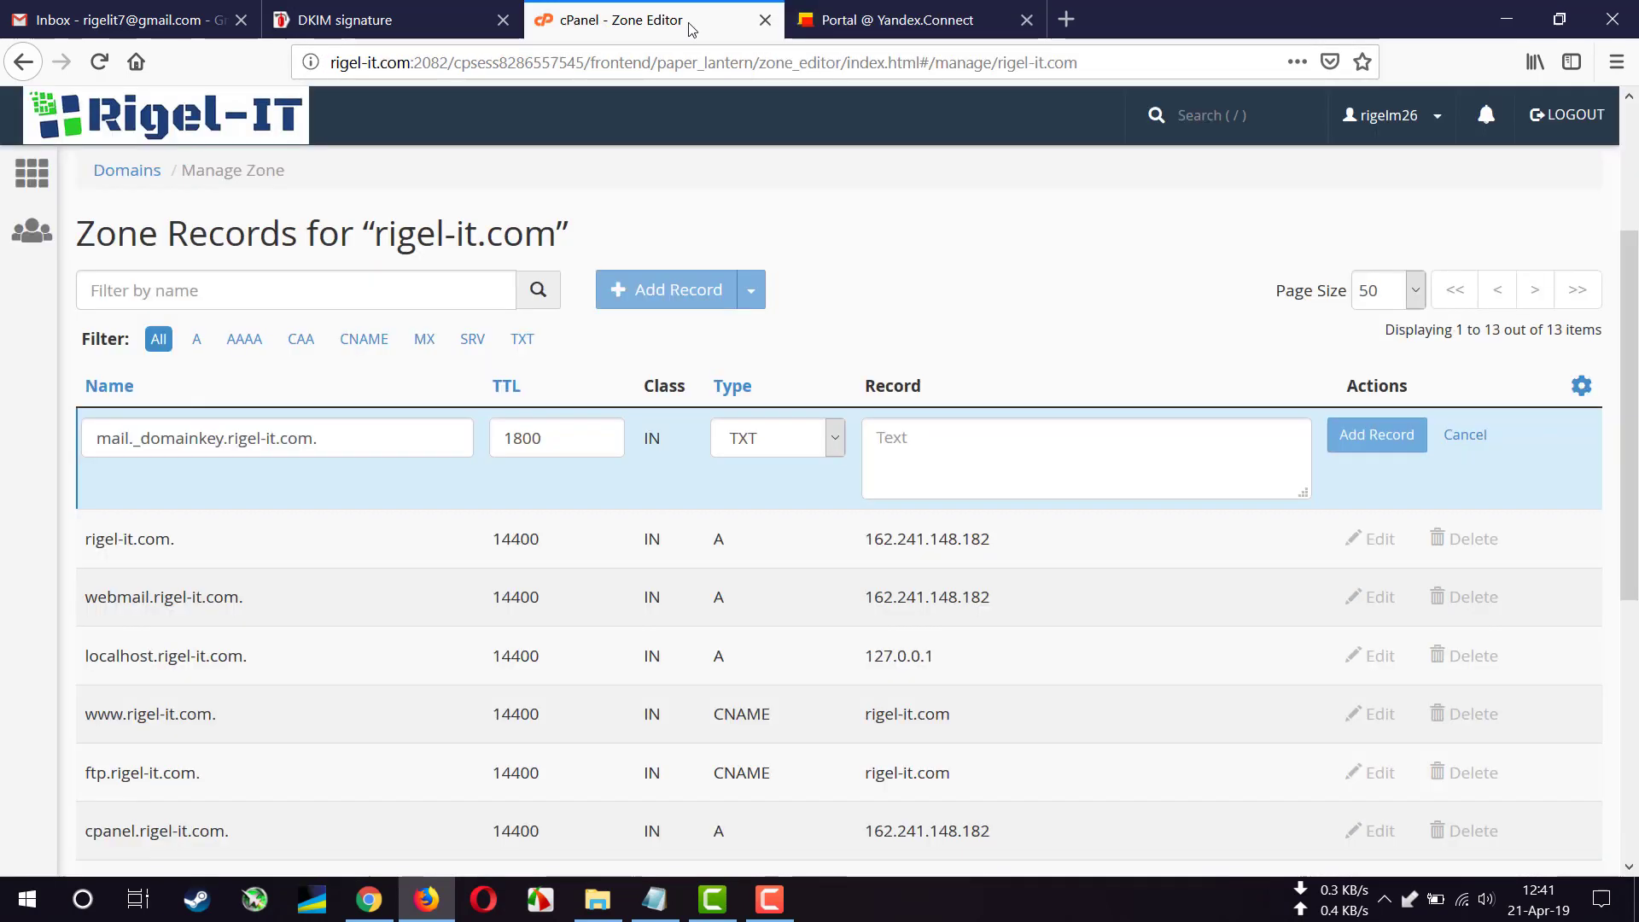
key(ctrl+v)
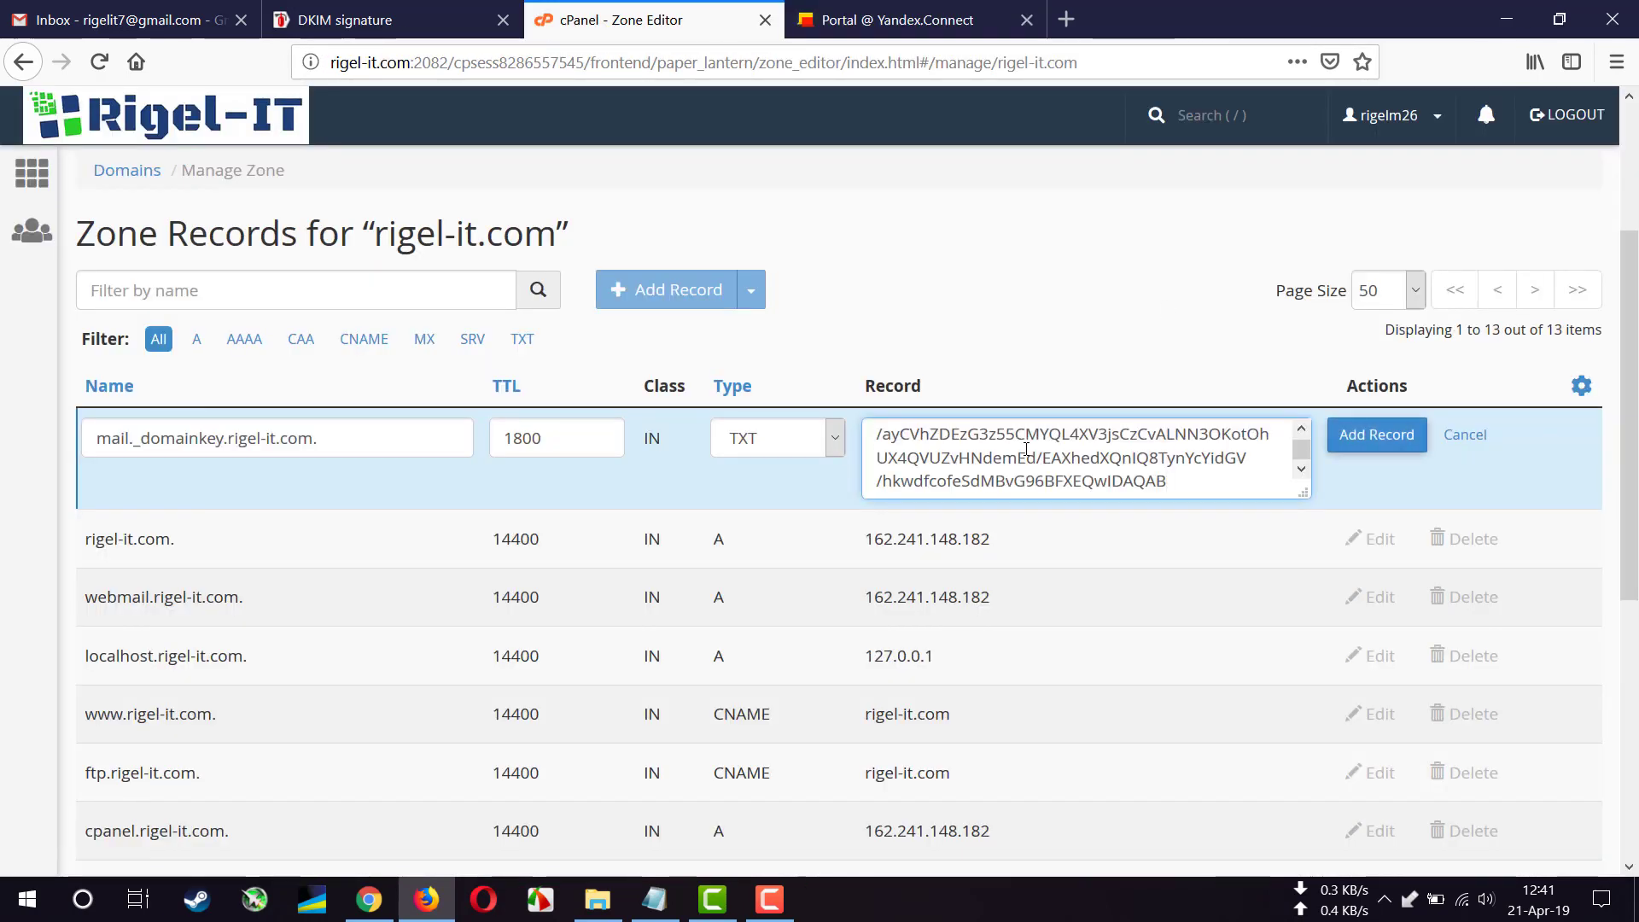
click(1383, 441)
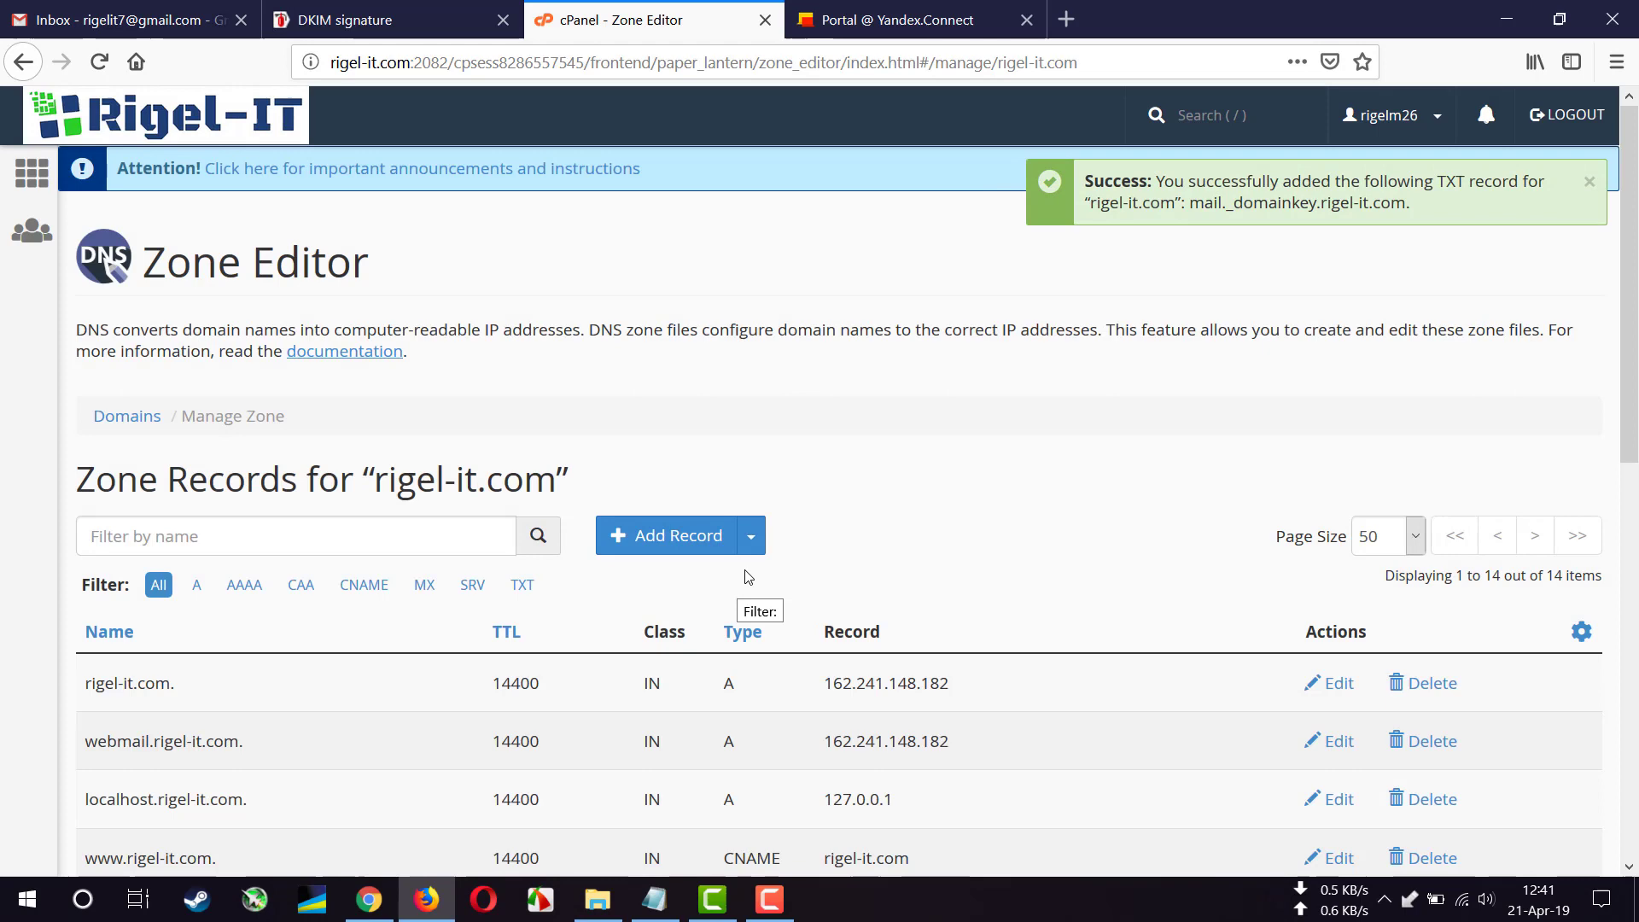
- Open Yandex Support's CNAME instructions, copy the target domain.mail.yandex.net, and go back to the Zone Editor
click(401, 27)
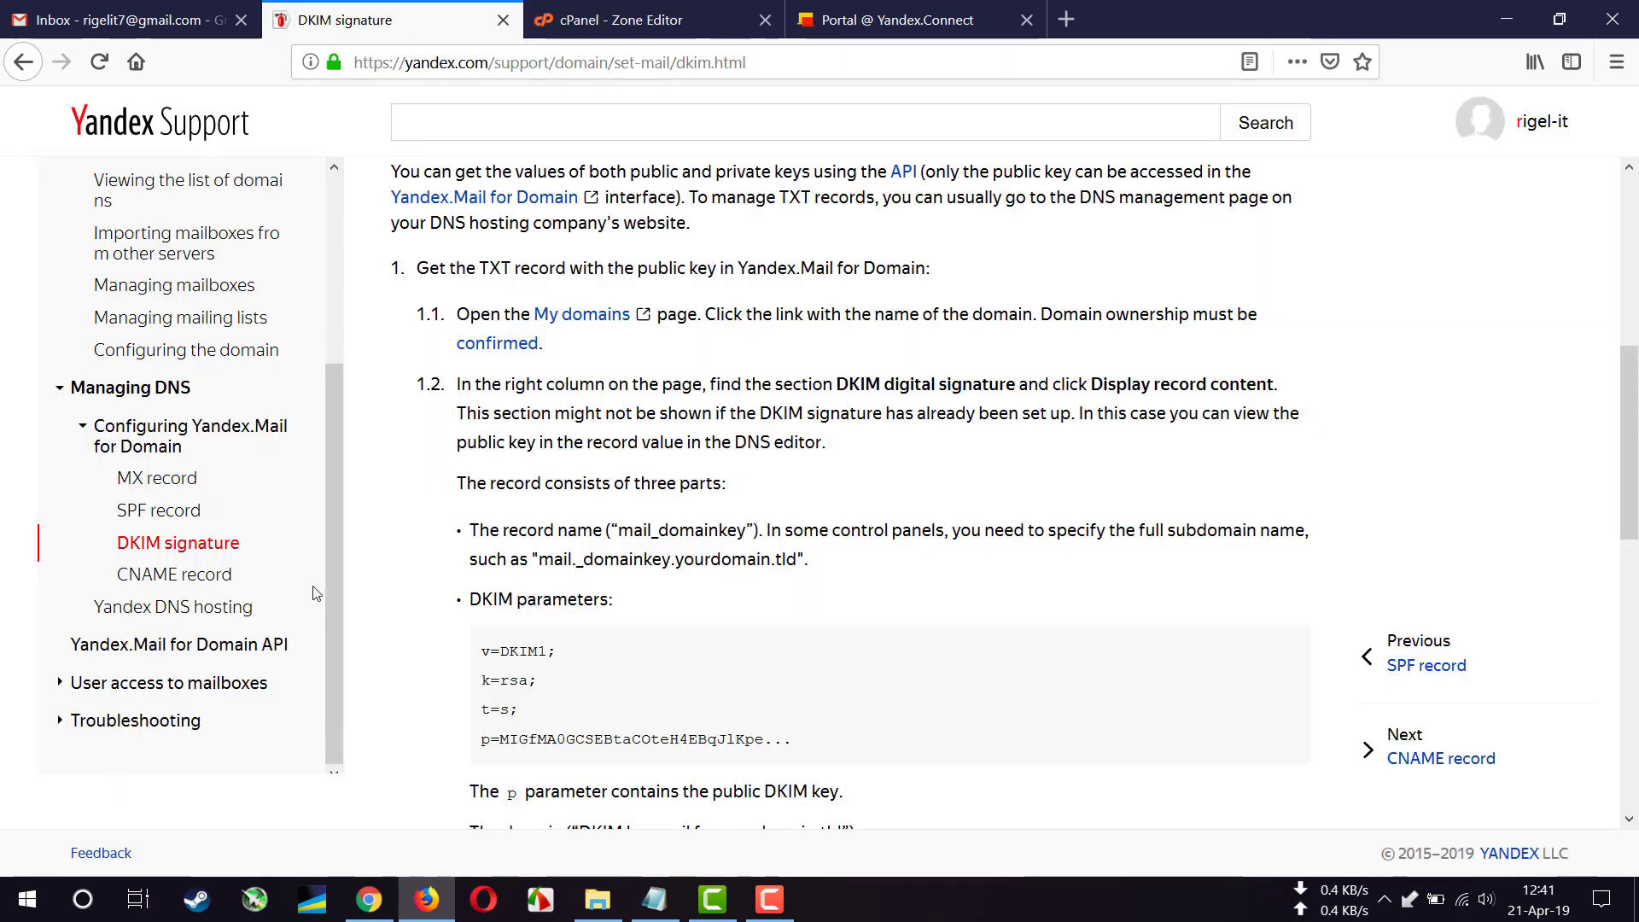
click(224, 579)
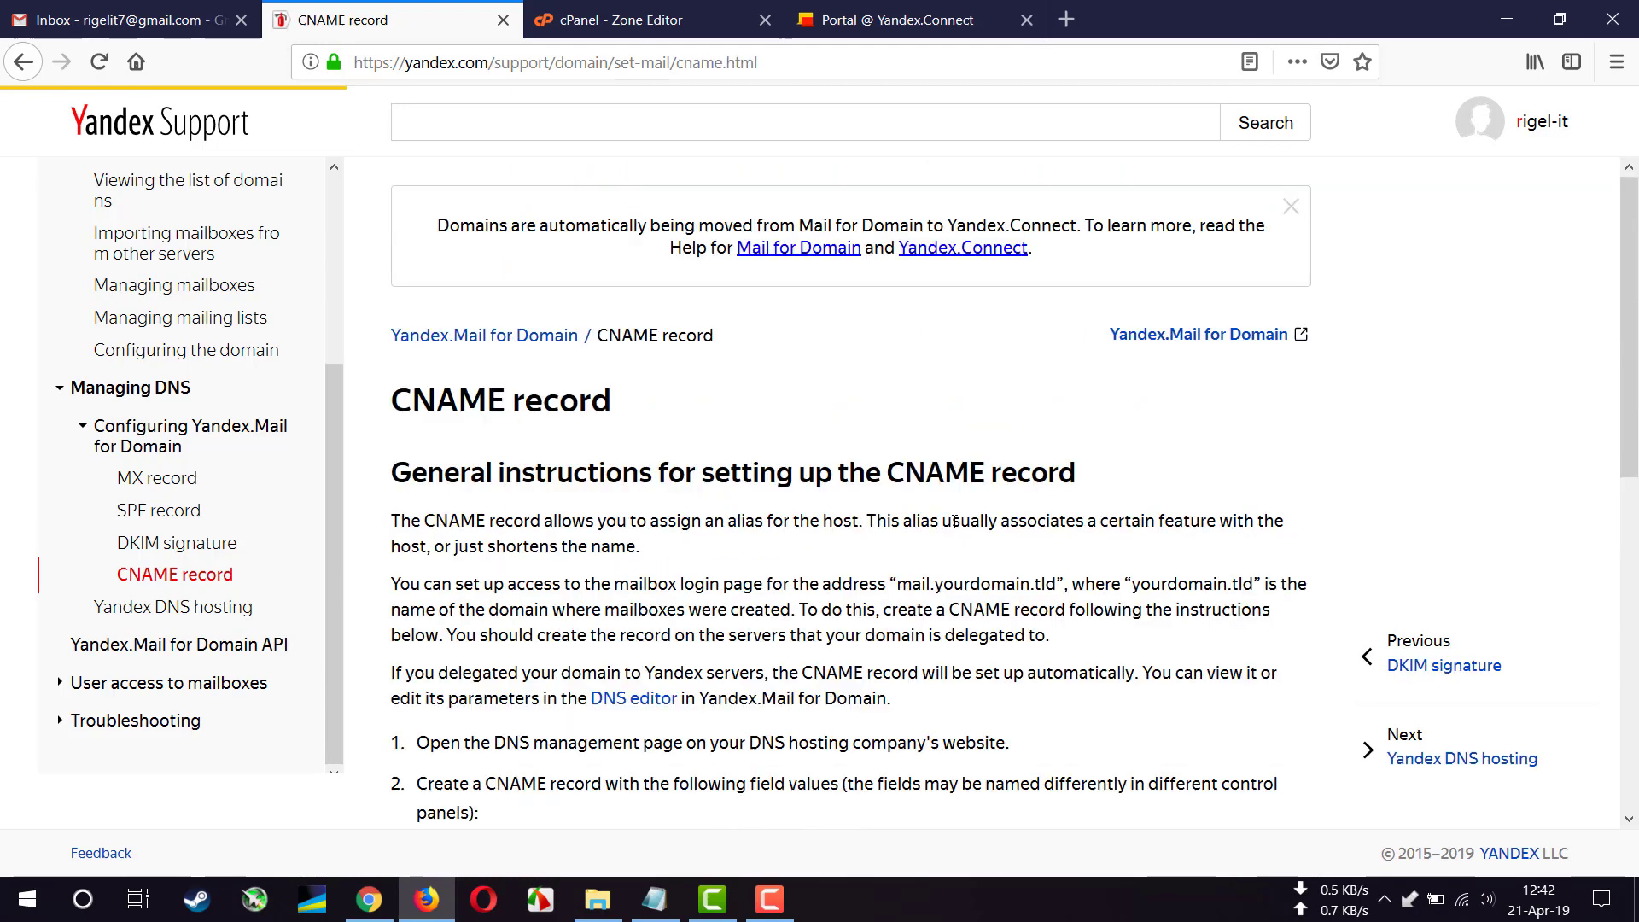
scroll(615, 525, down, 5)
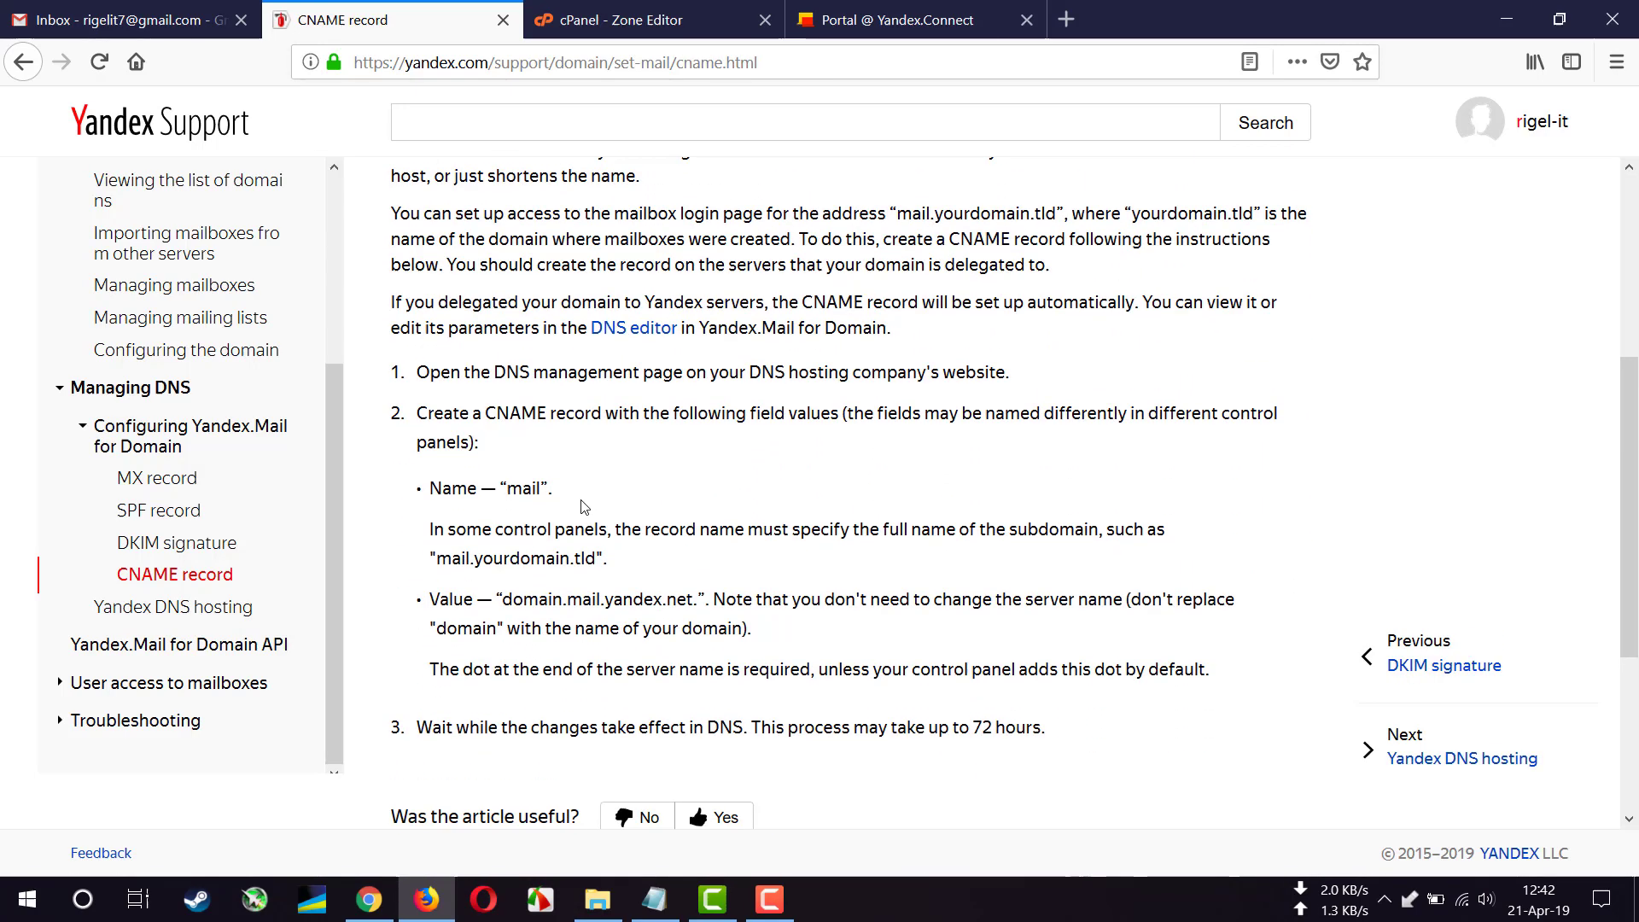
scroll(583, 506, down, 1)
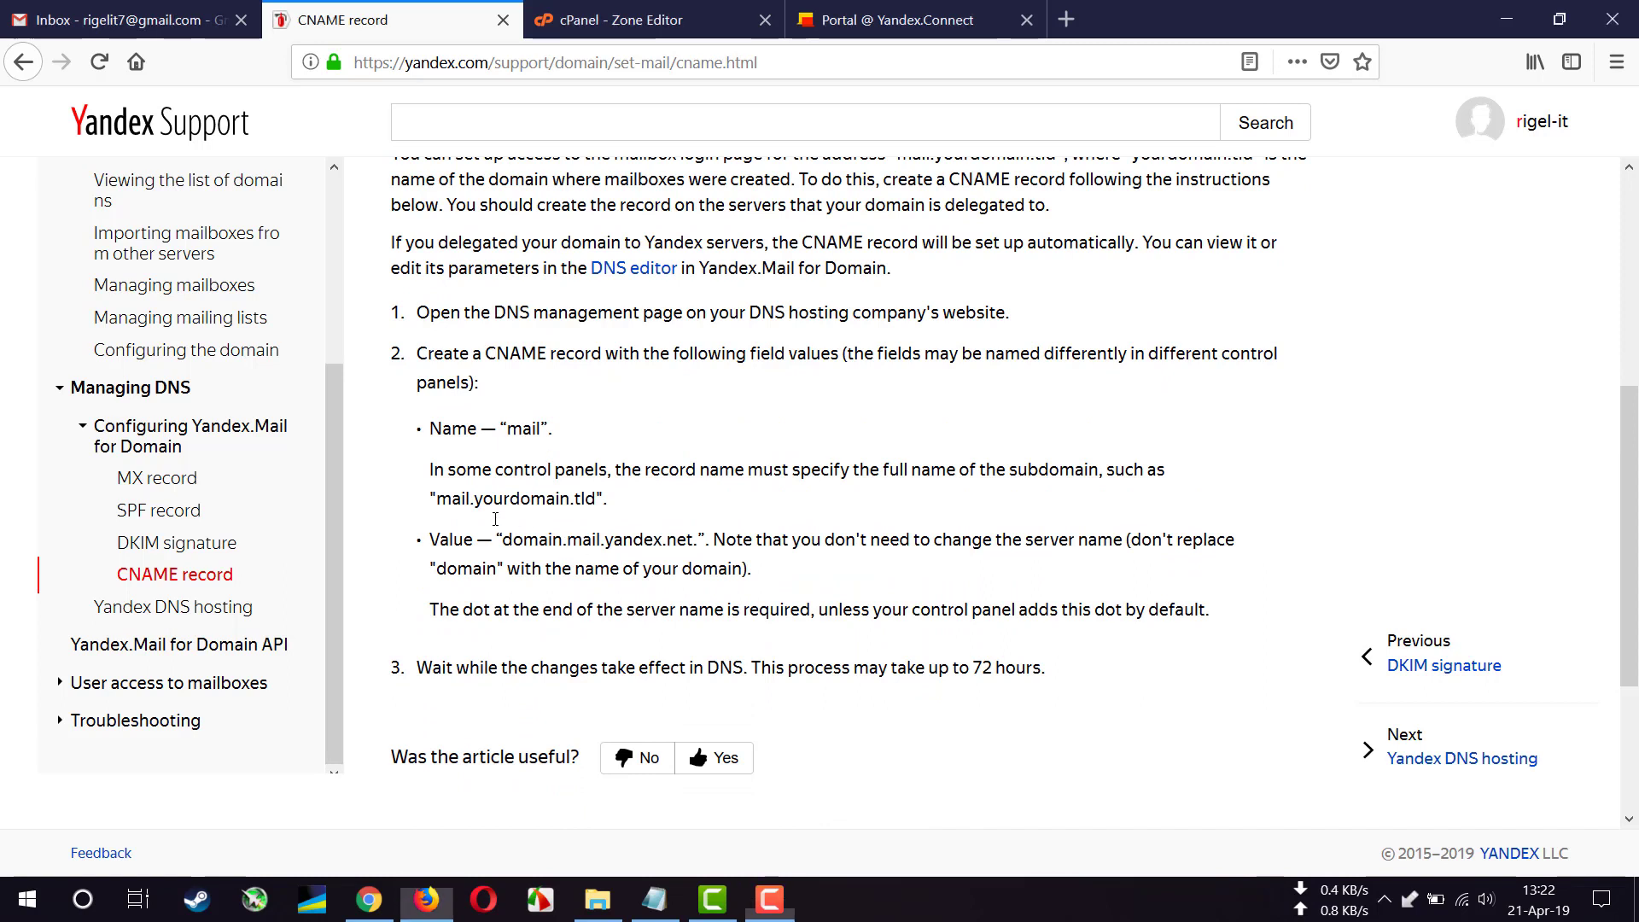
double_click(523, 428)
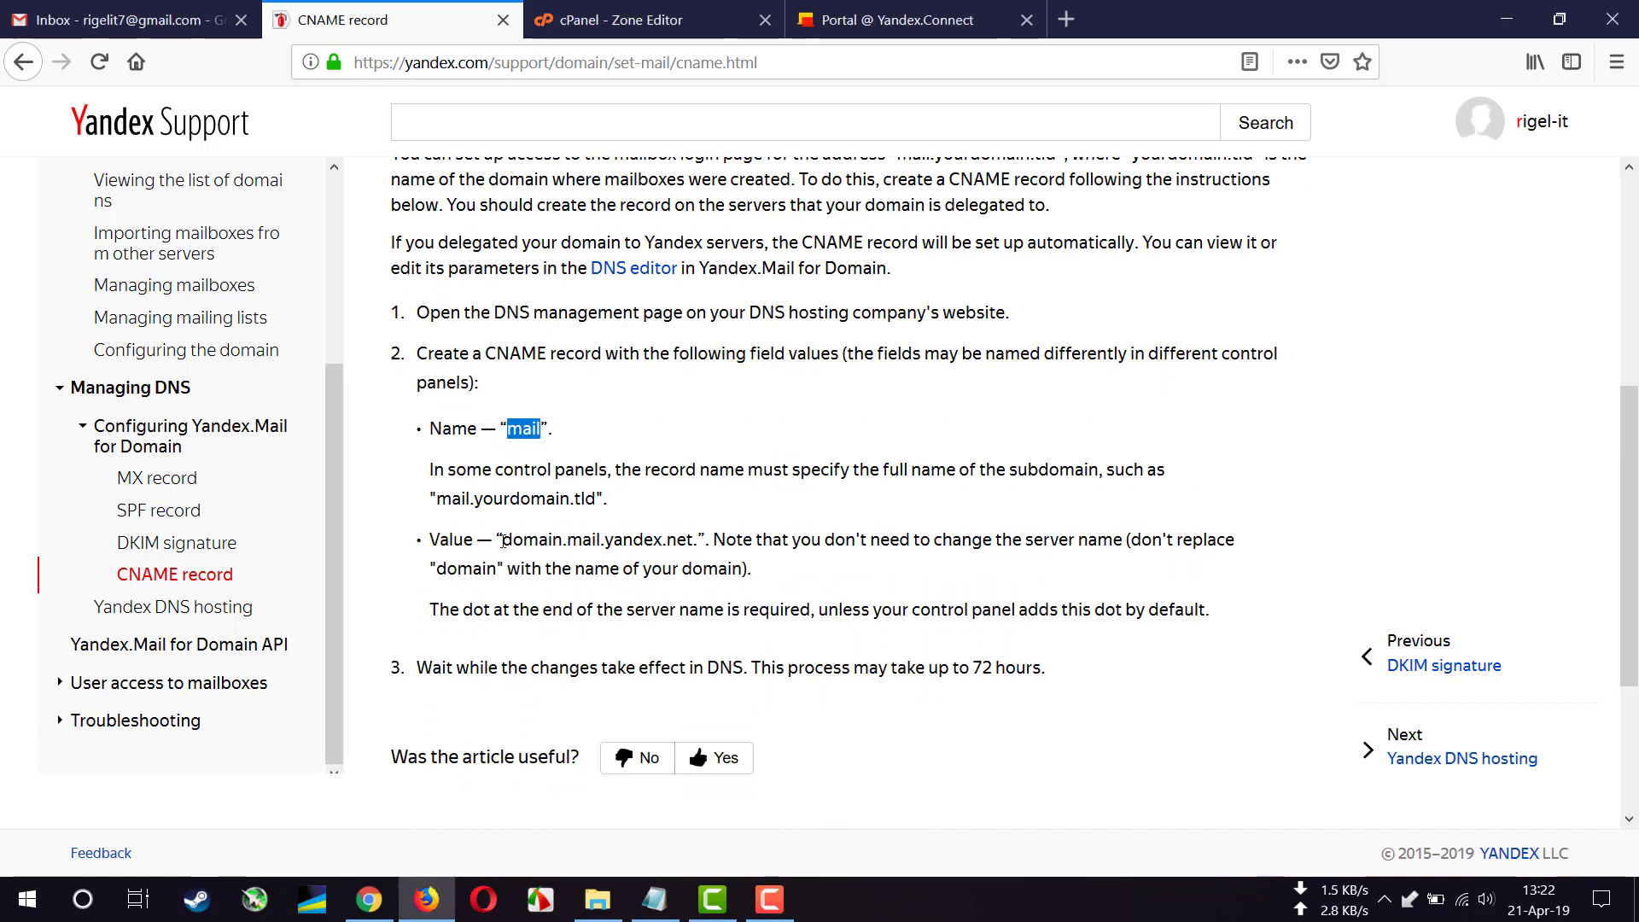
drag(503, 541, 694, 540)
right_click(669, 540)
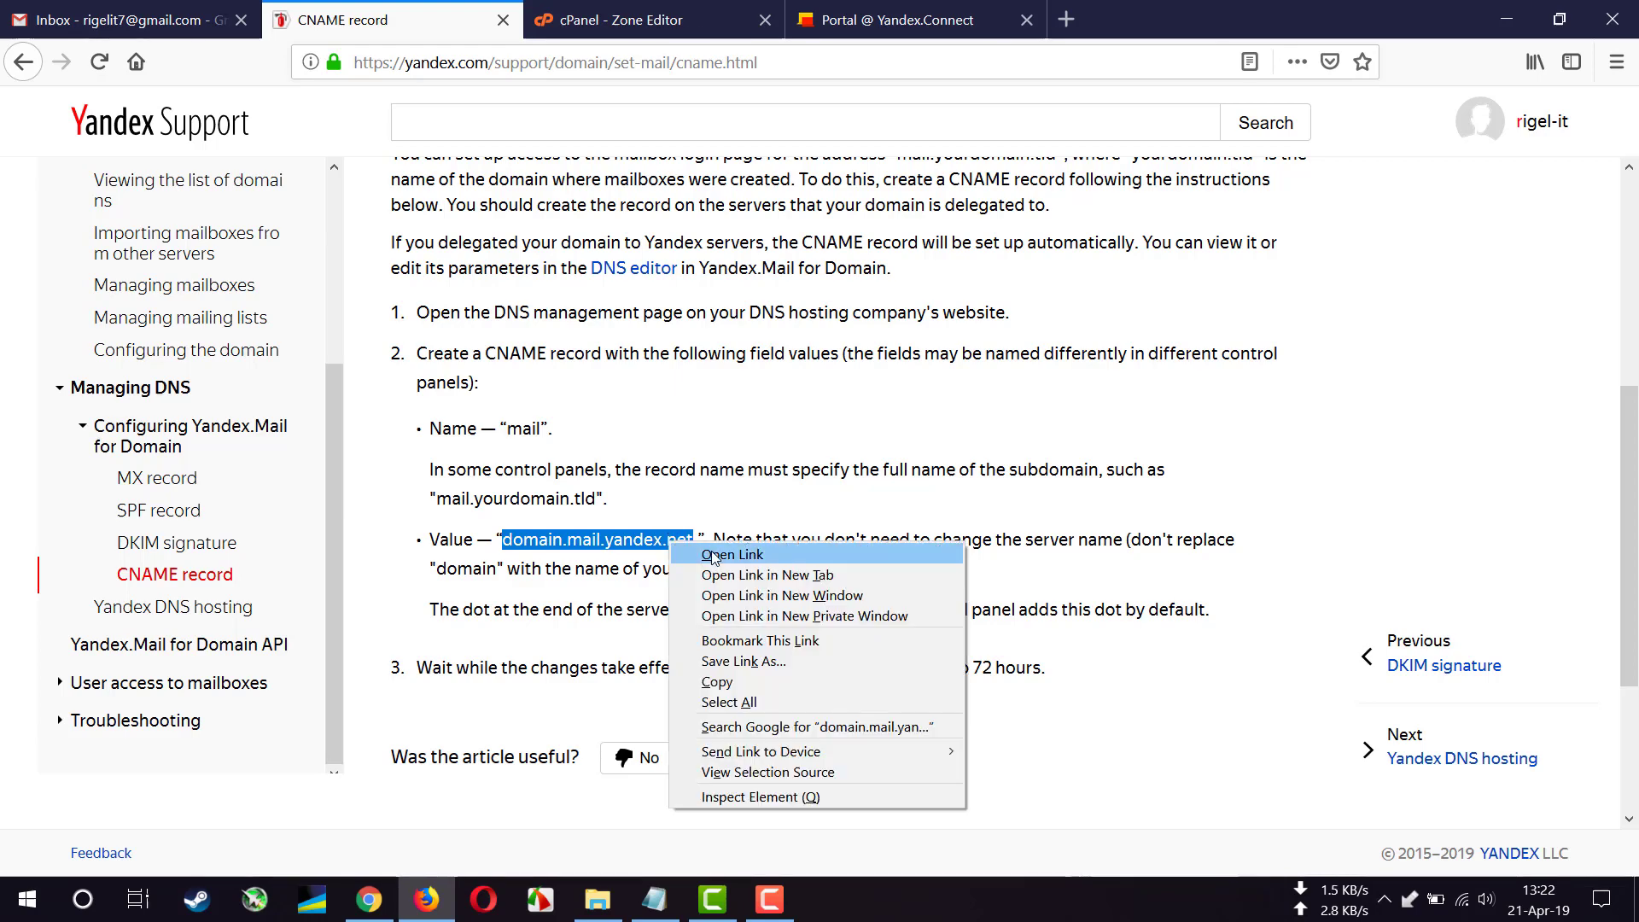
click(731, 681)
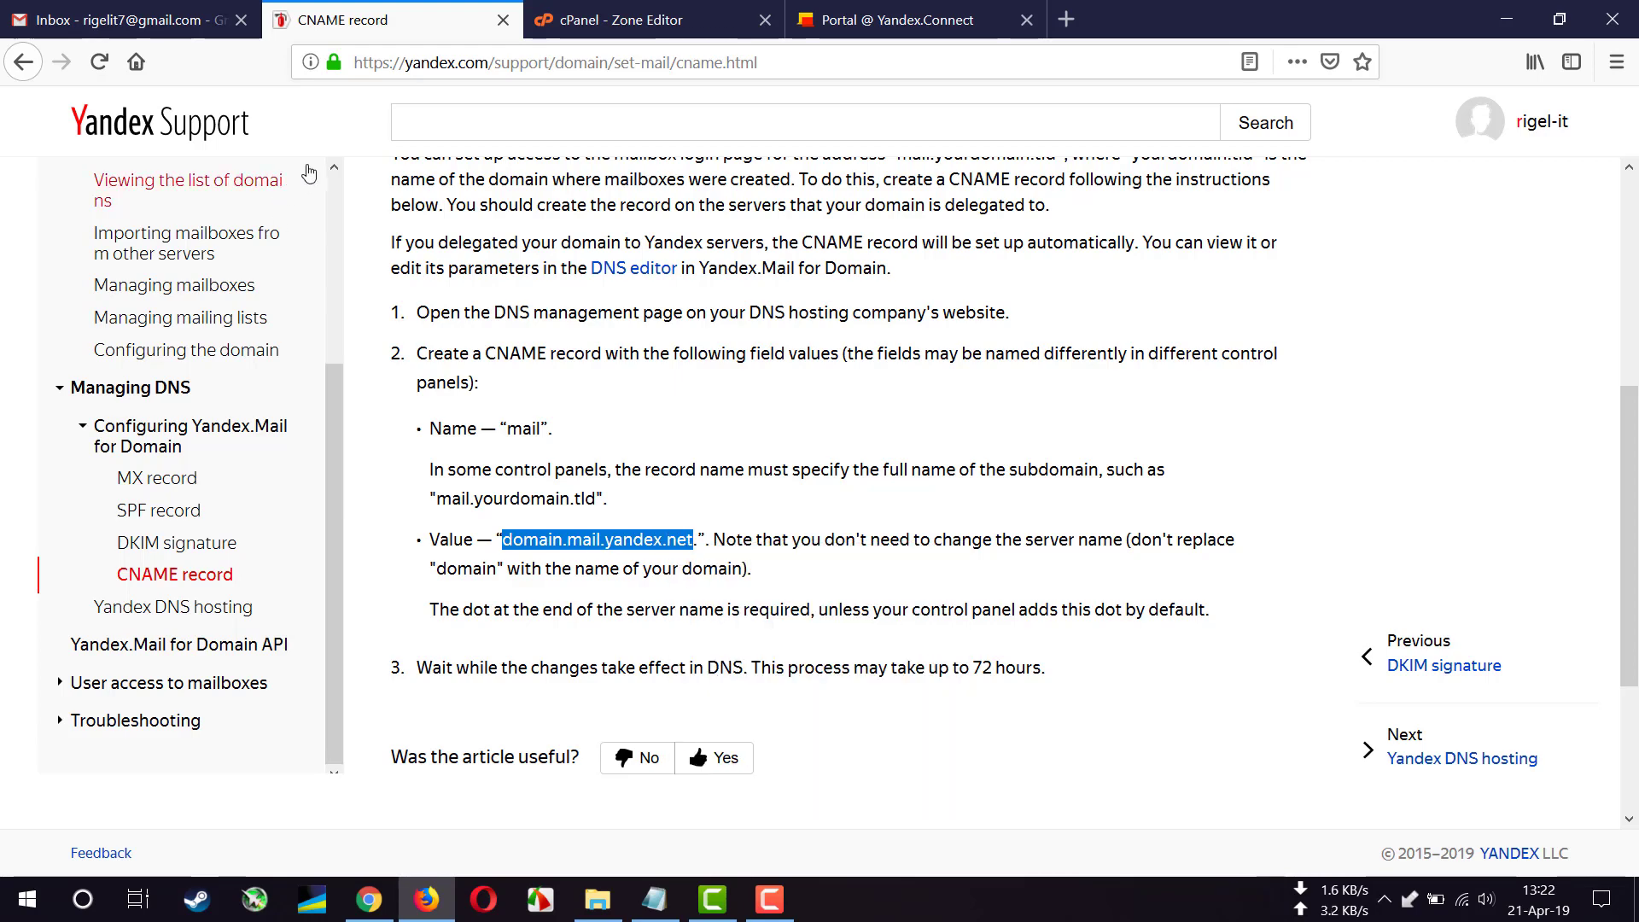
click(615, 25)
- Start a new CNAME record in cPanel targeting domain.mail.yandex.net
click(641, 556)
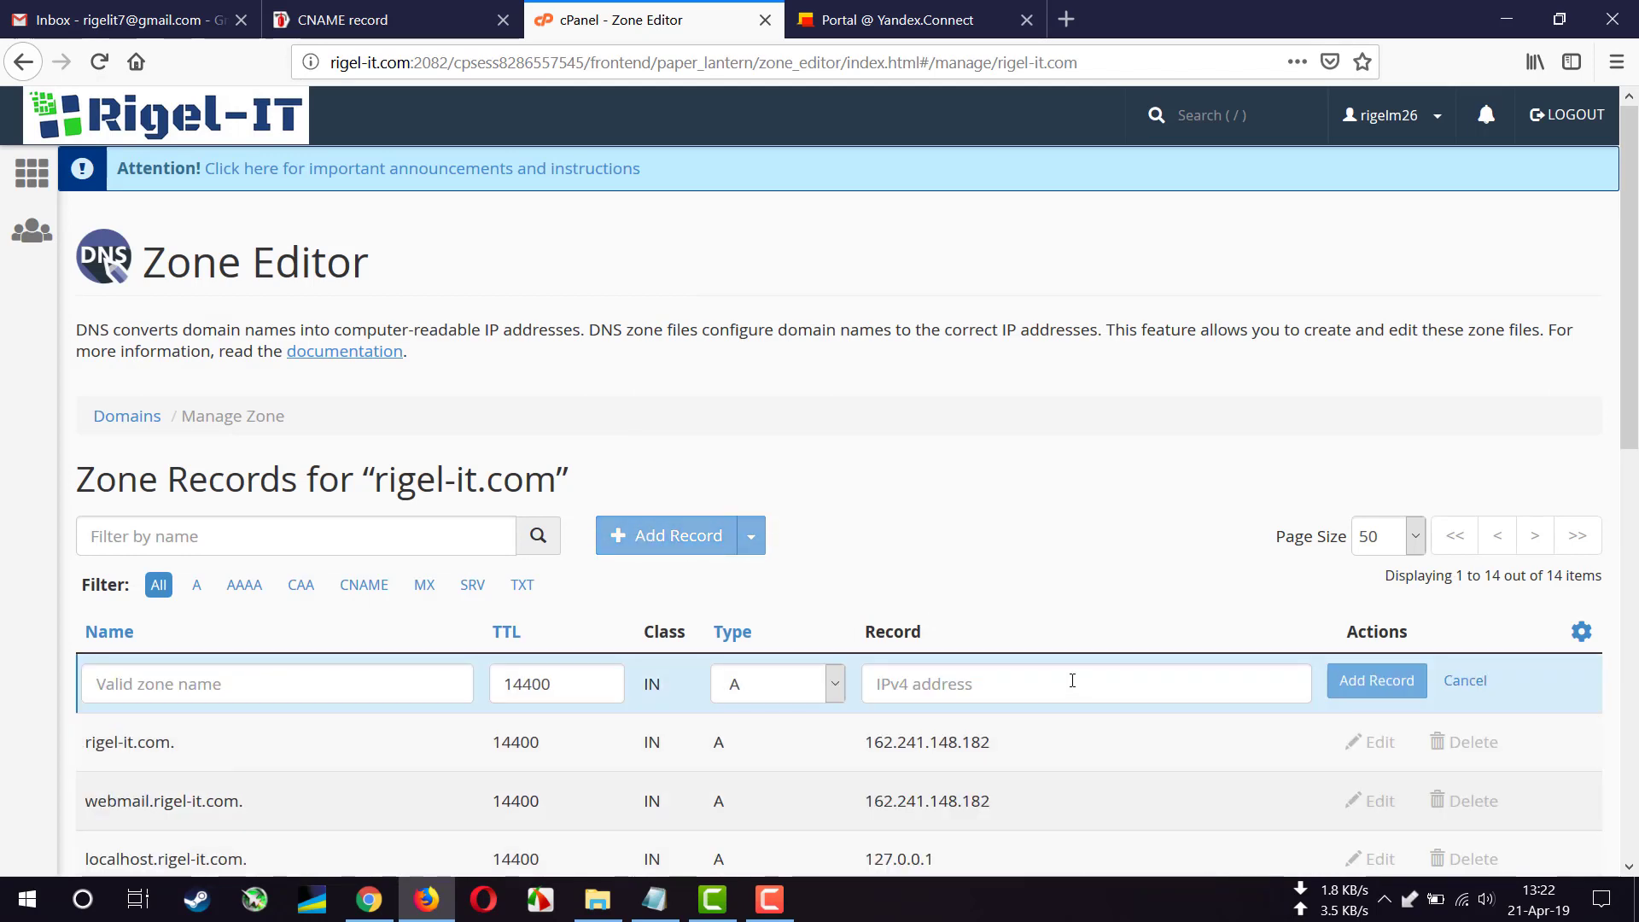
scroll(700, 622, down, 3)
click(832, 450)
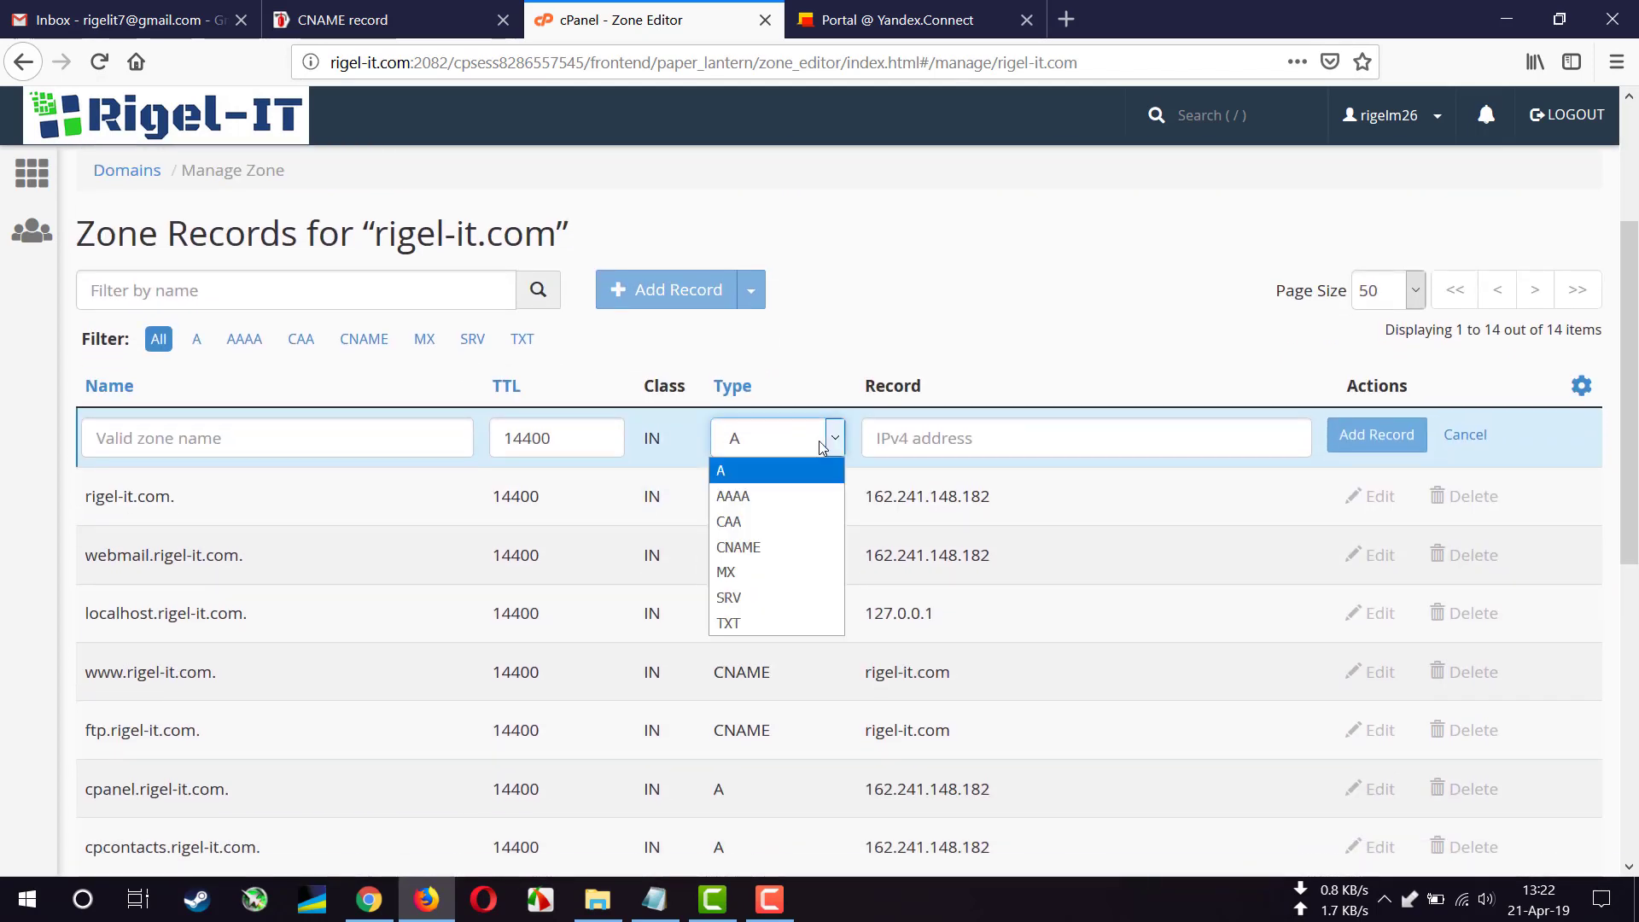
click(788, 551)
click(968, 443)
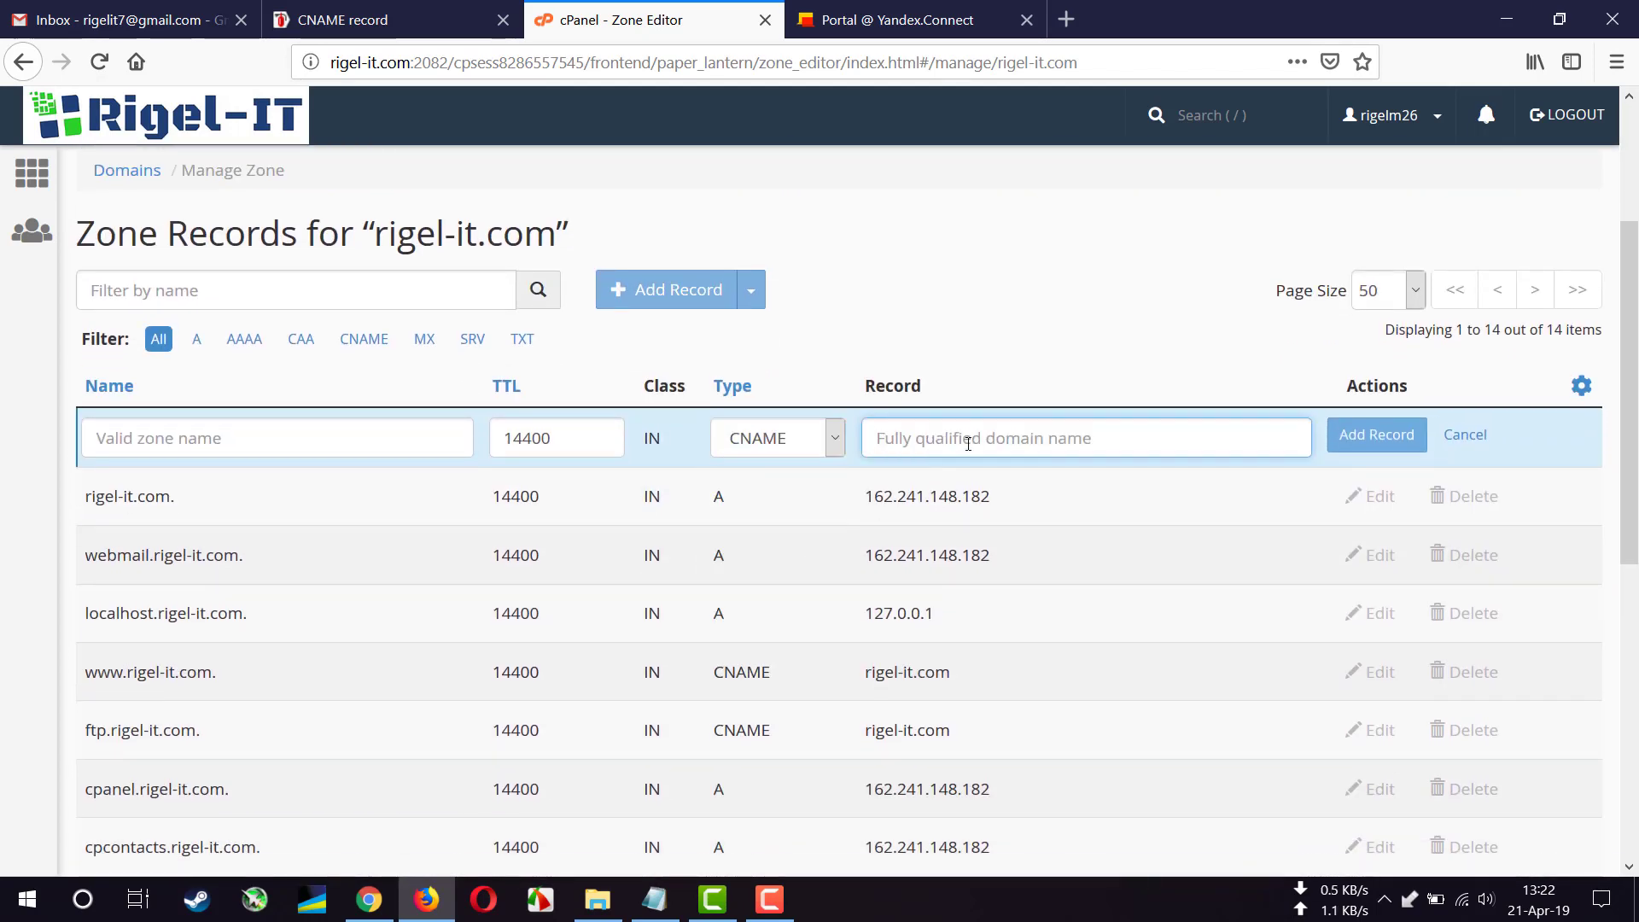
key(ctrl+v)
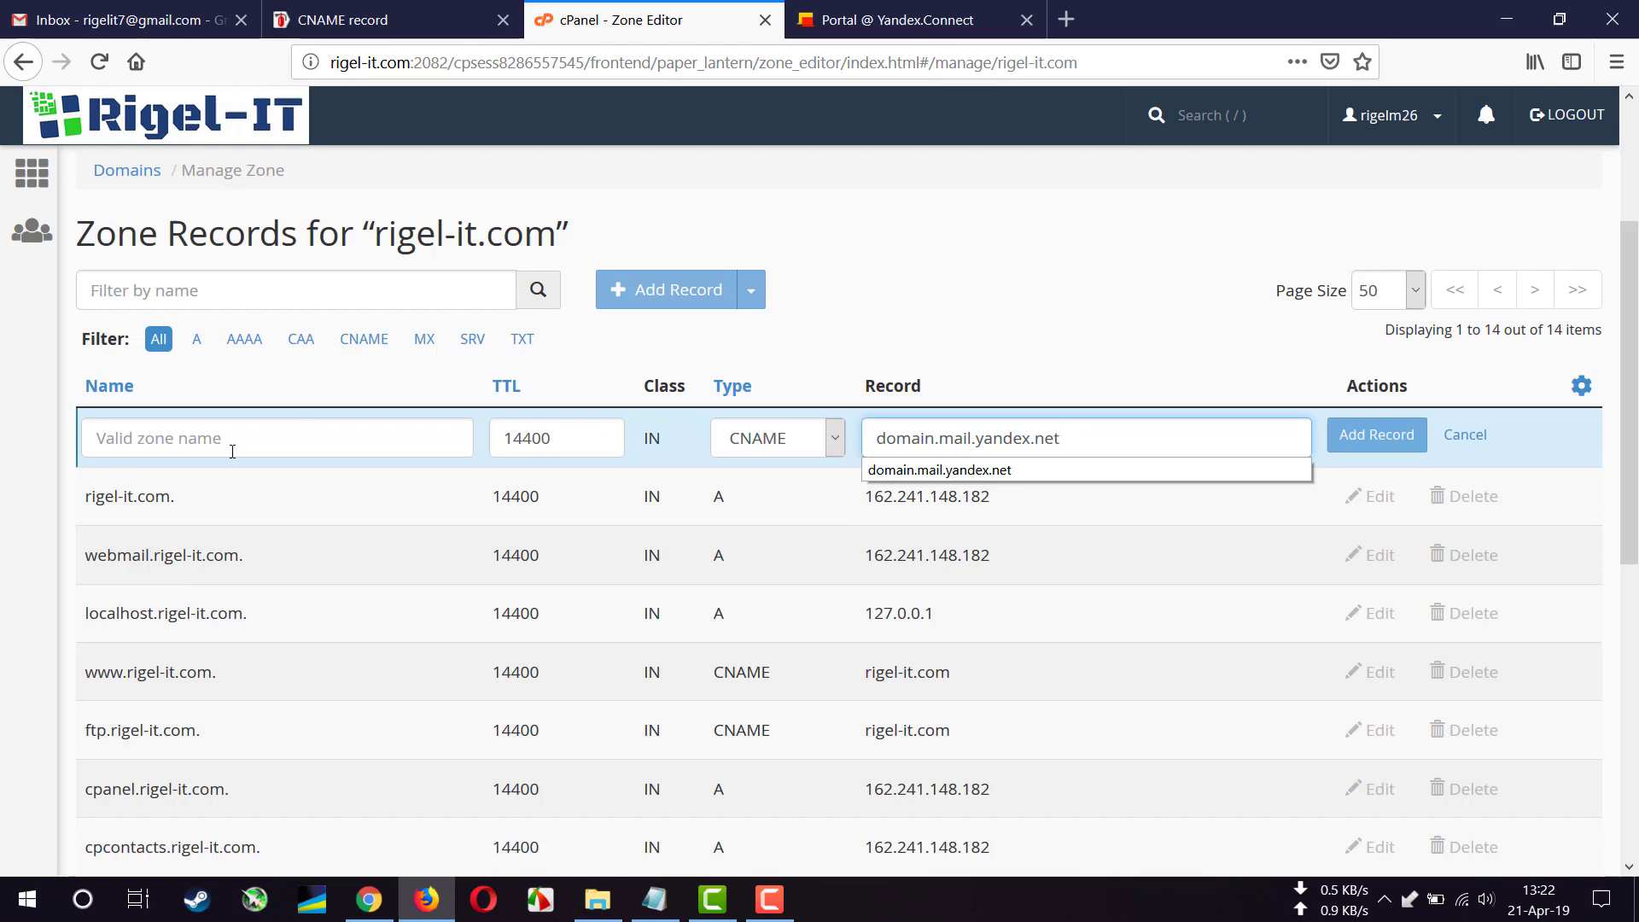
- Name the CNAME mail.rigel-it.com. with TTL 1800 and save the record
click(232, 451)
text(m)
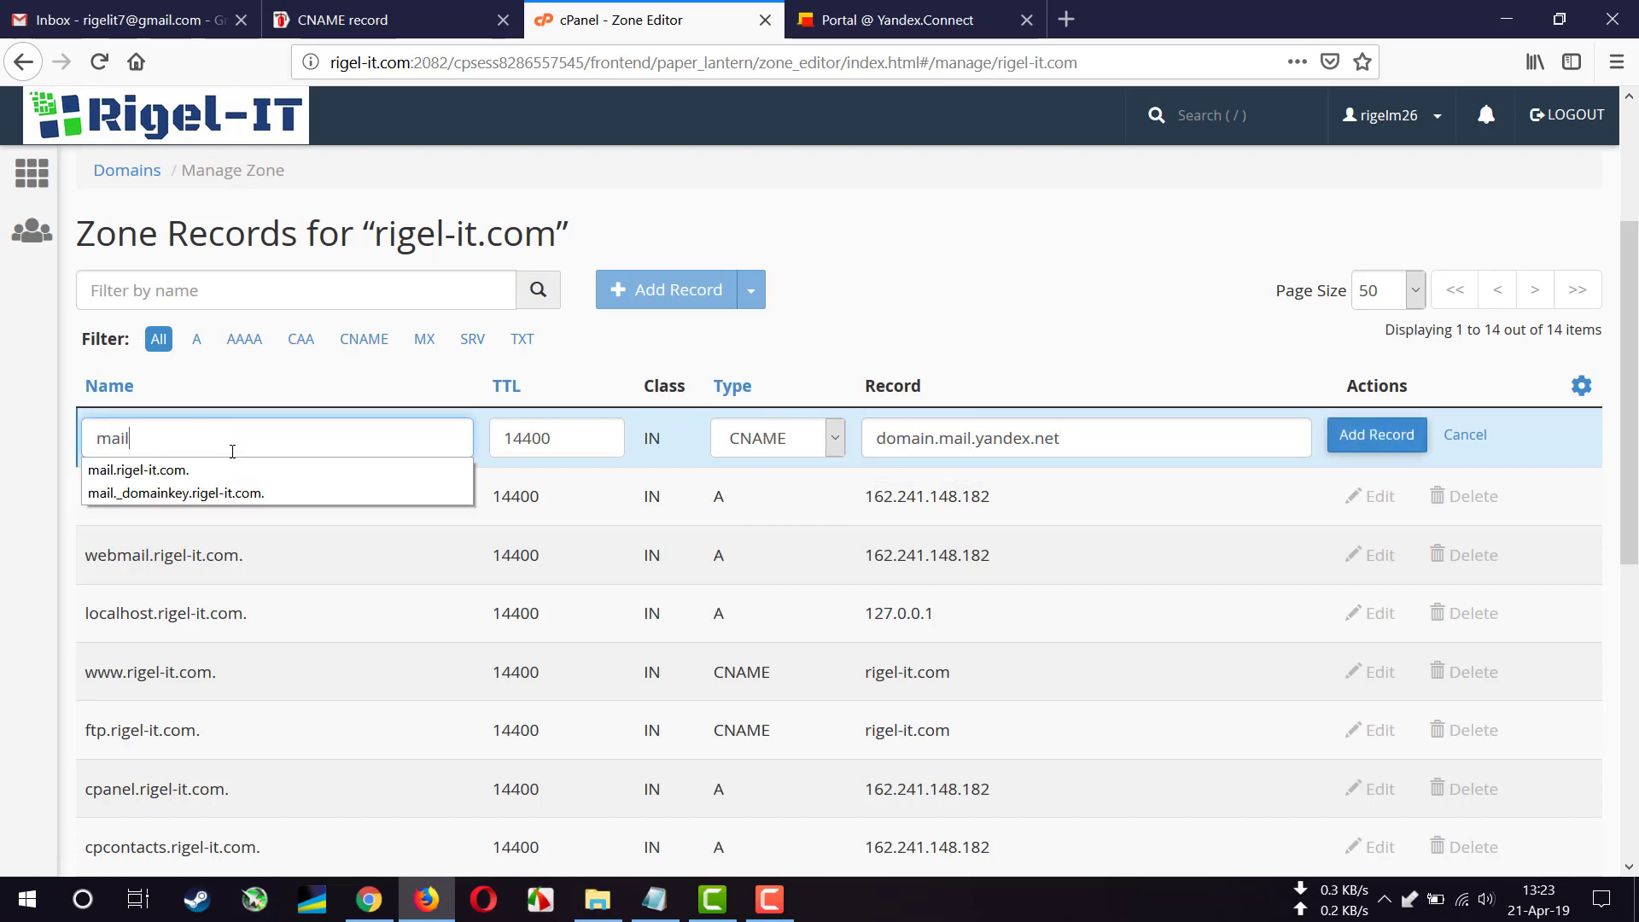
text(ail)
key(Down)
key(Return)
double_click(550, 435)
text(18)
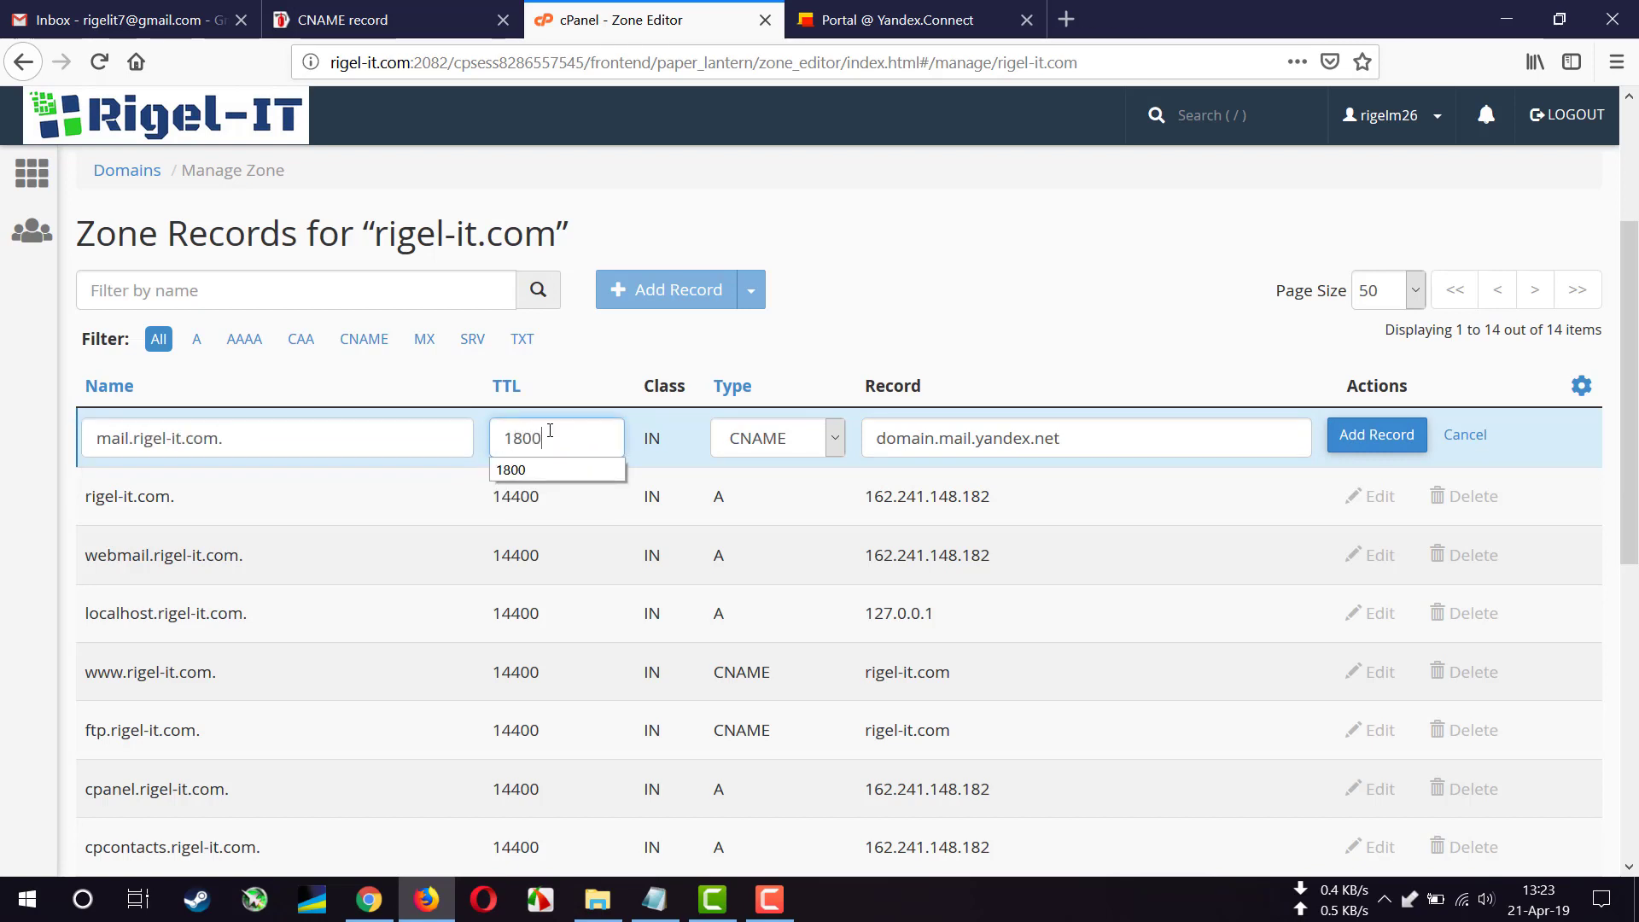
click(347, 435)
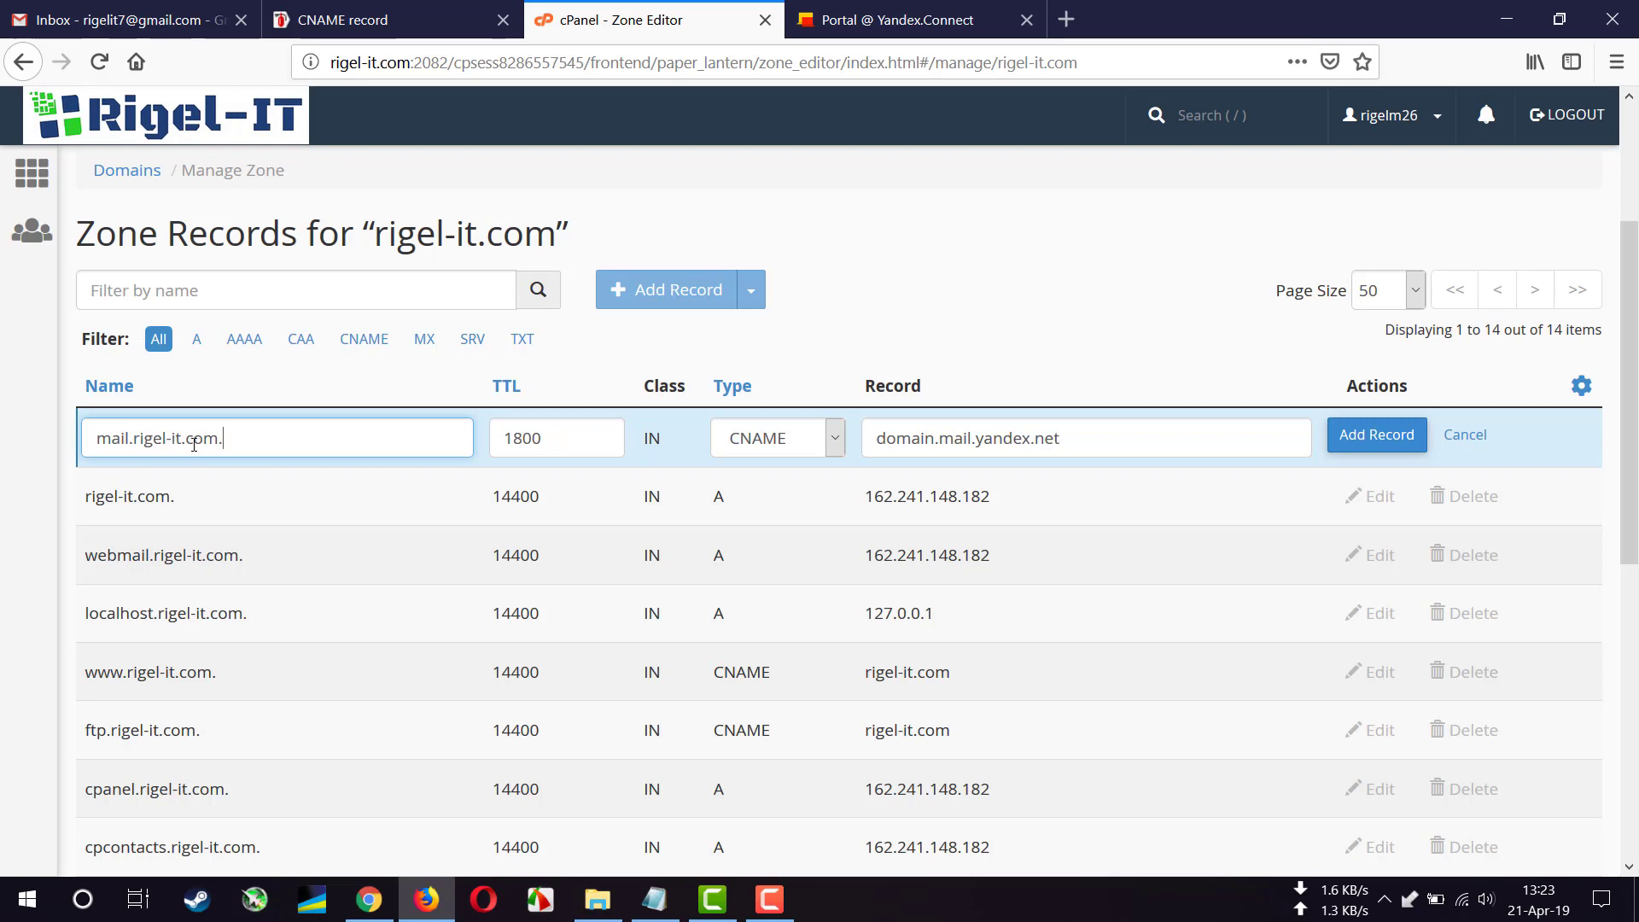
click(1358, 445)
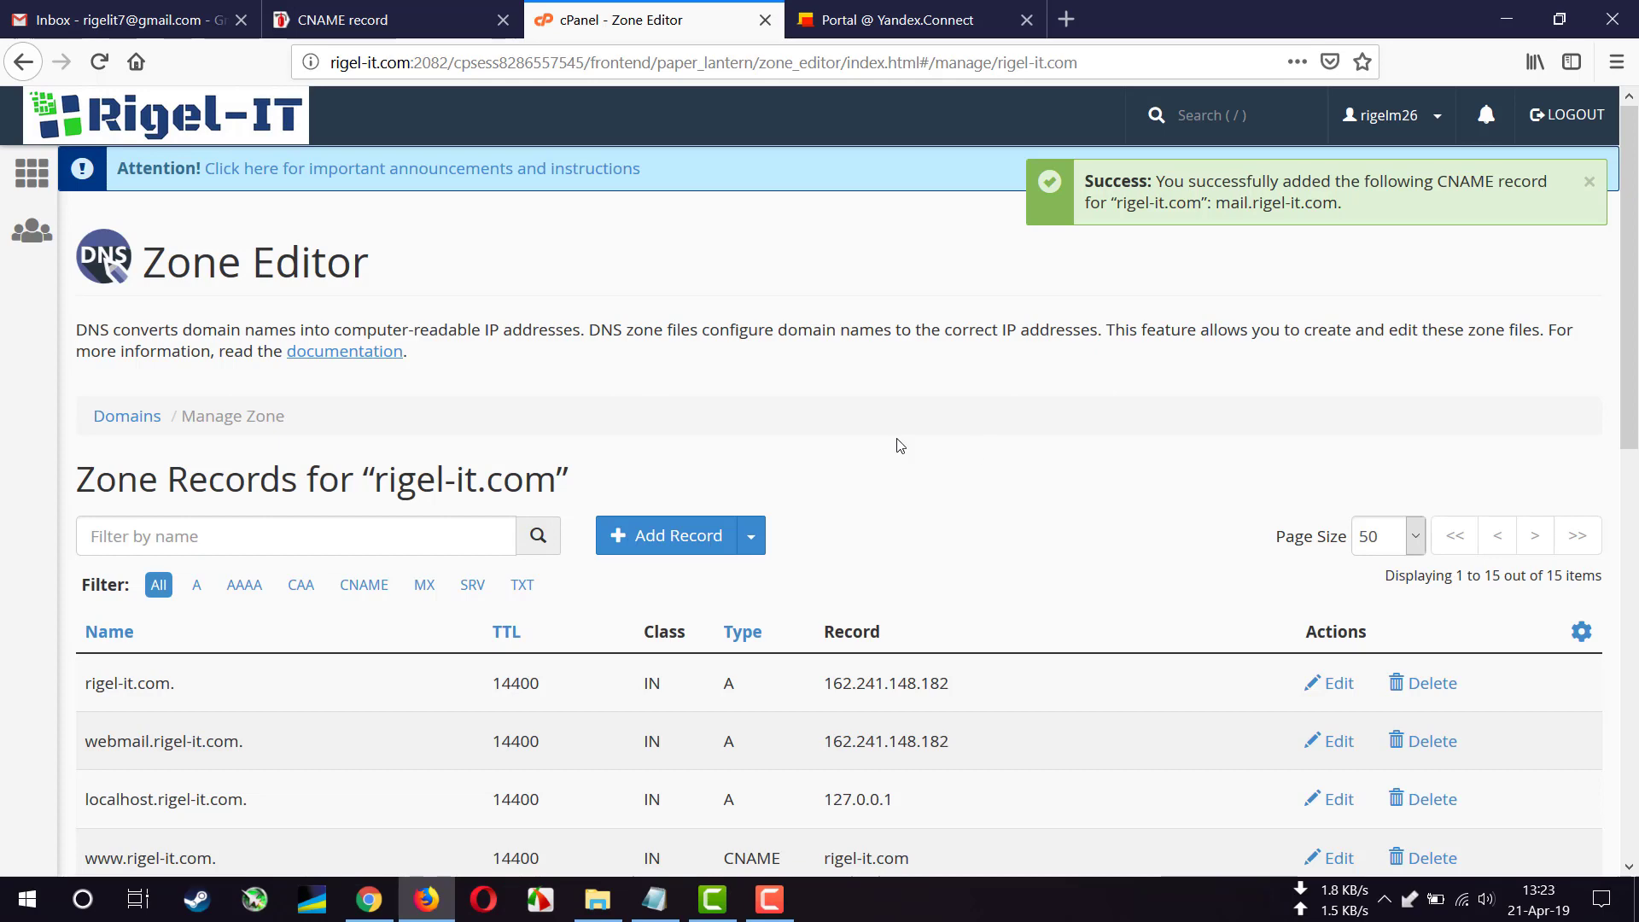
scroll(864, 443, down, 1)
scroll(864, 444, down, 1)
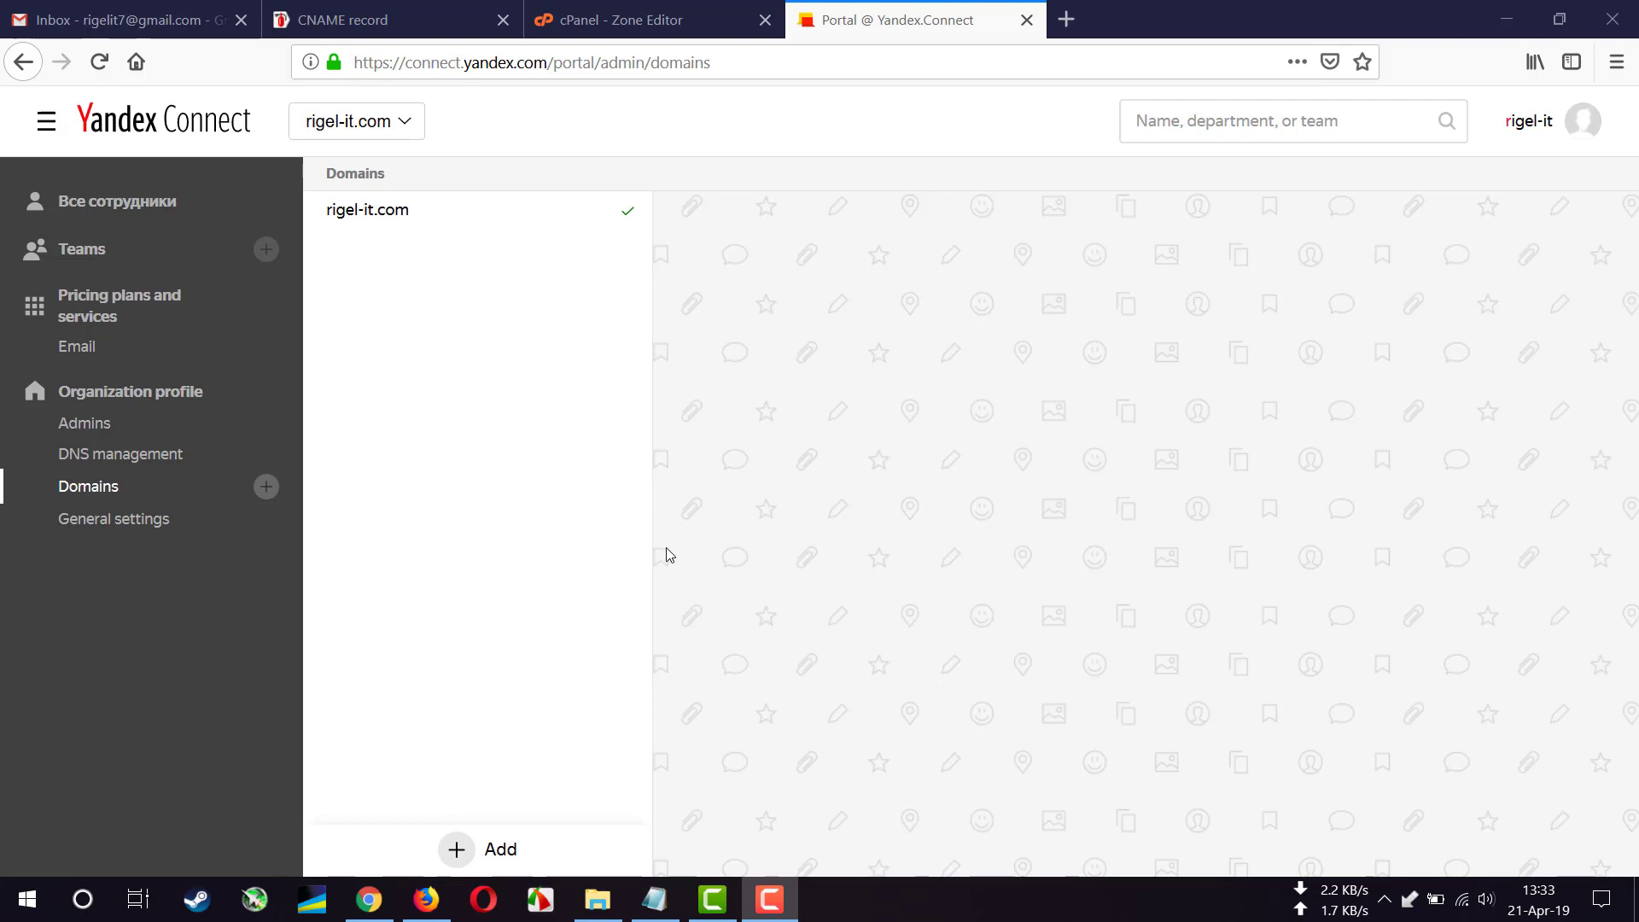
- Go to the Все сотрудники list and bring up the Add options at its bottom
click(128, 211)
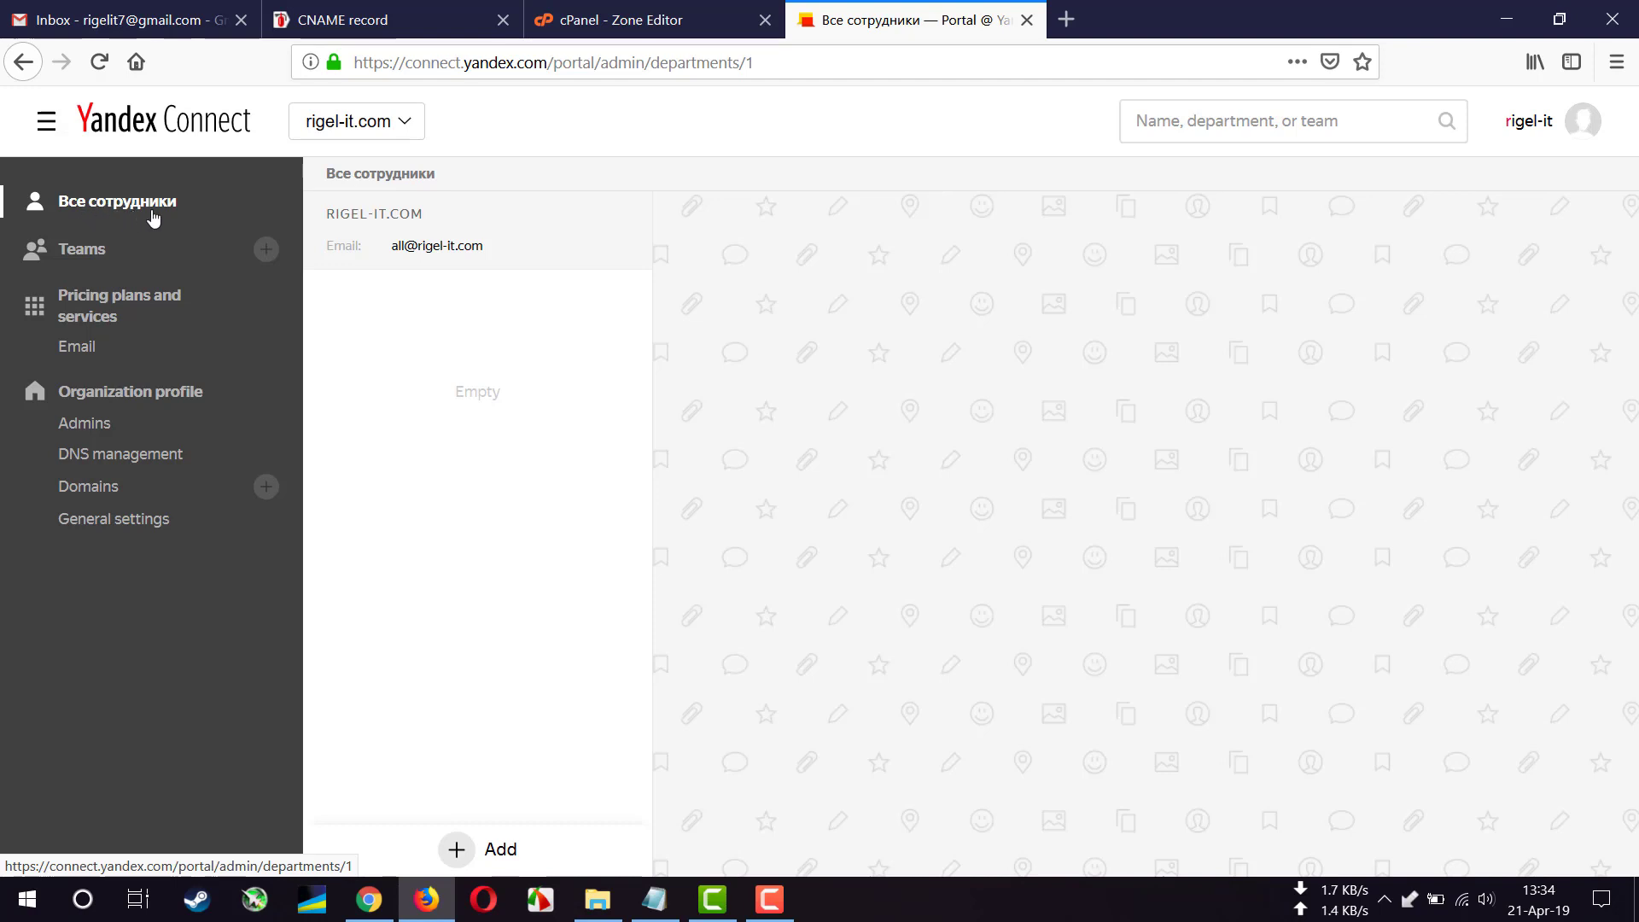
click(478, 852)
- Add a person, entering the employee's last and first names and choosing English as language
click(493, 671)
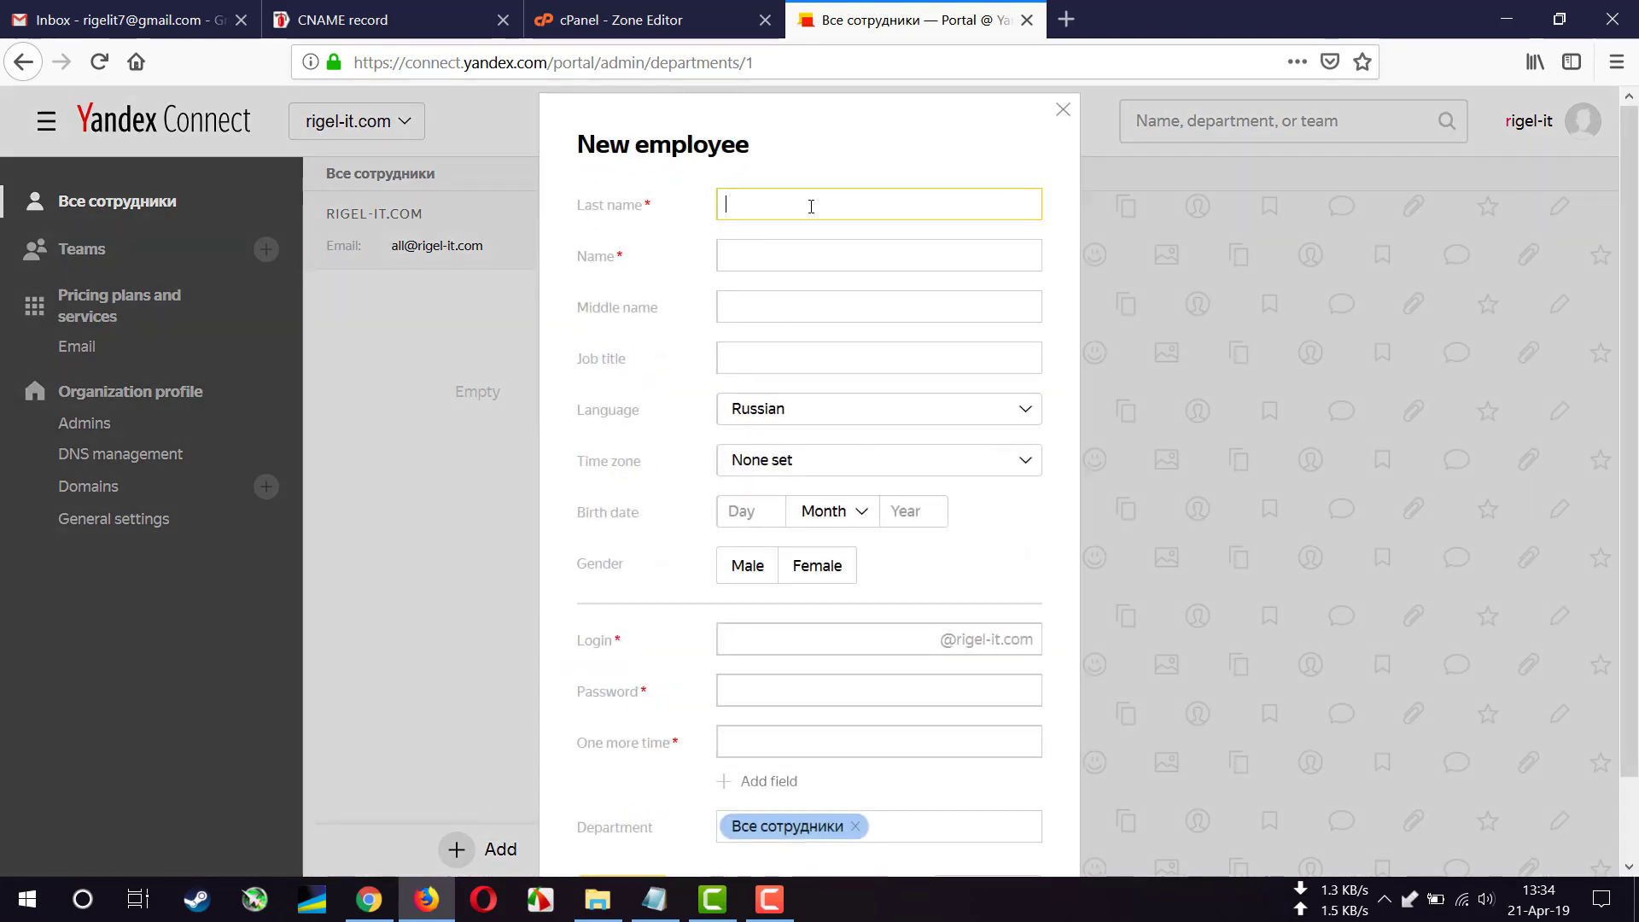
text(Rob)
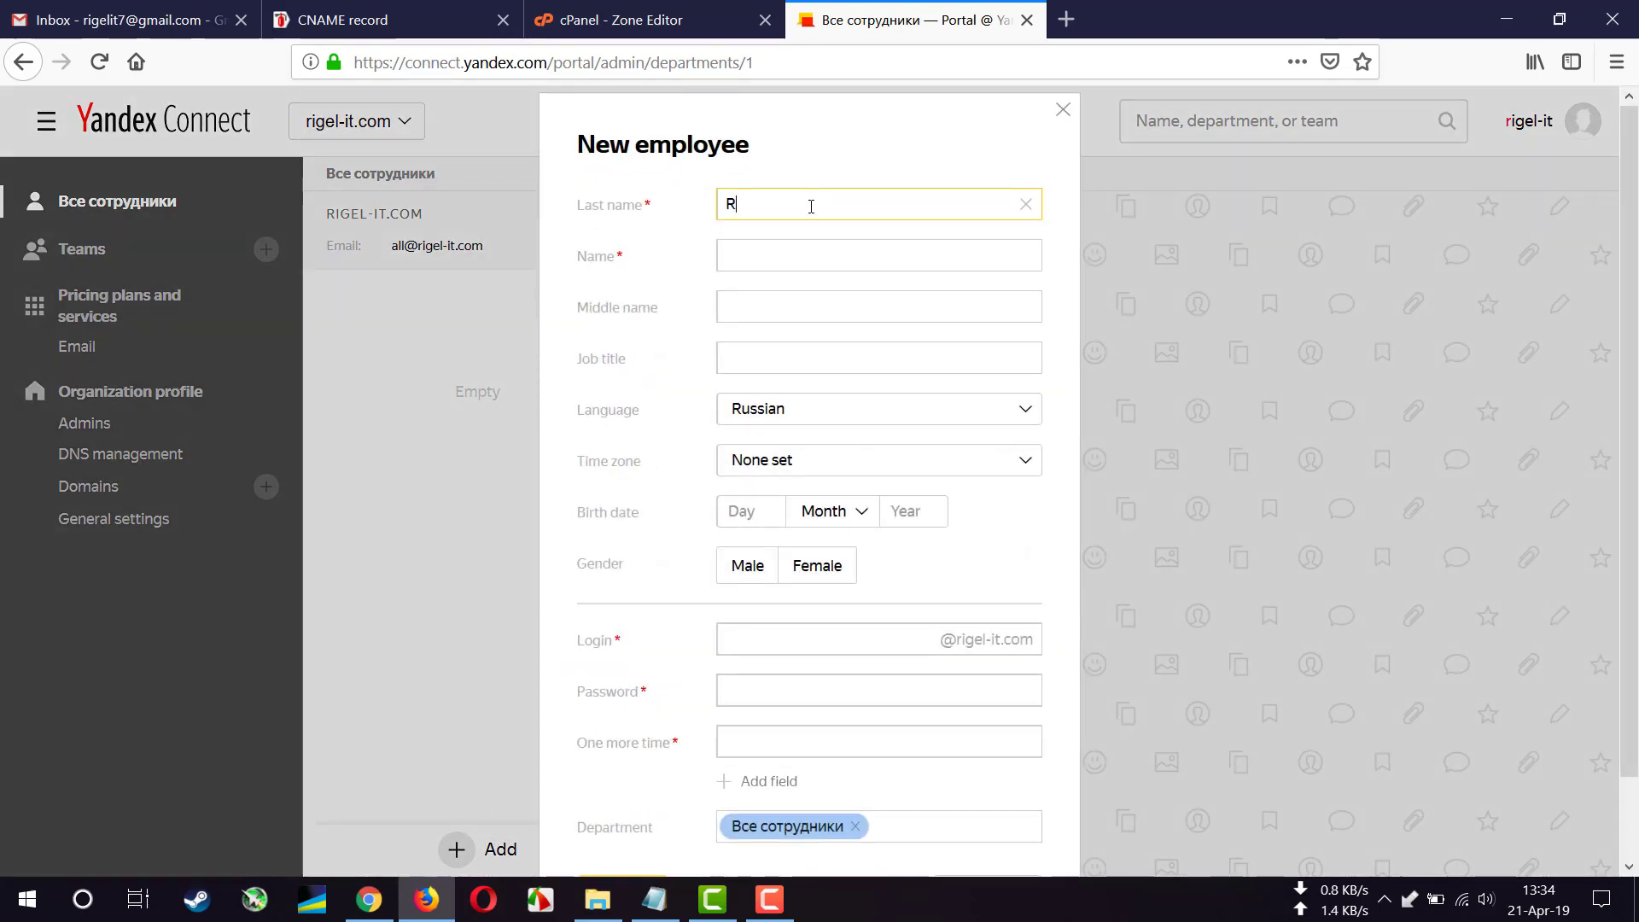
click(789, 253)
text(etc)
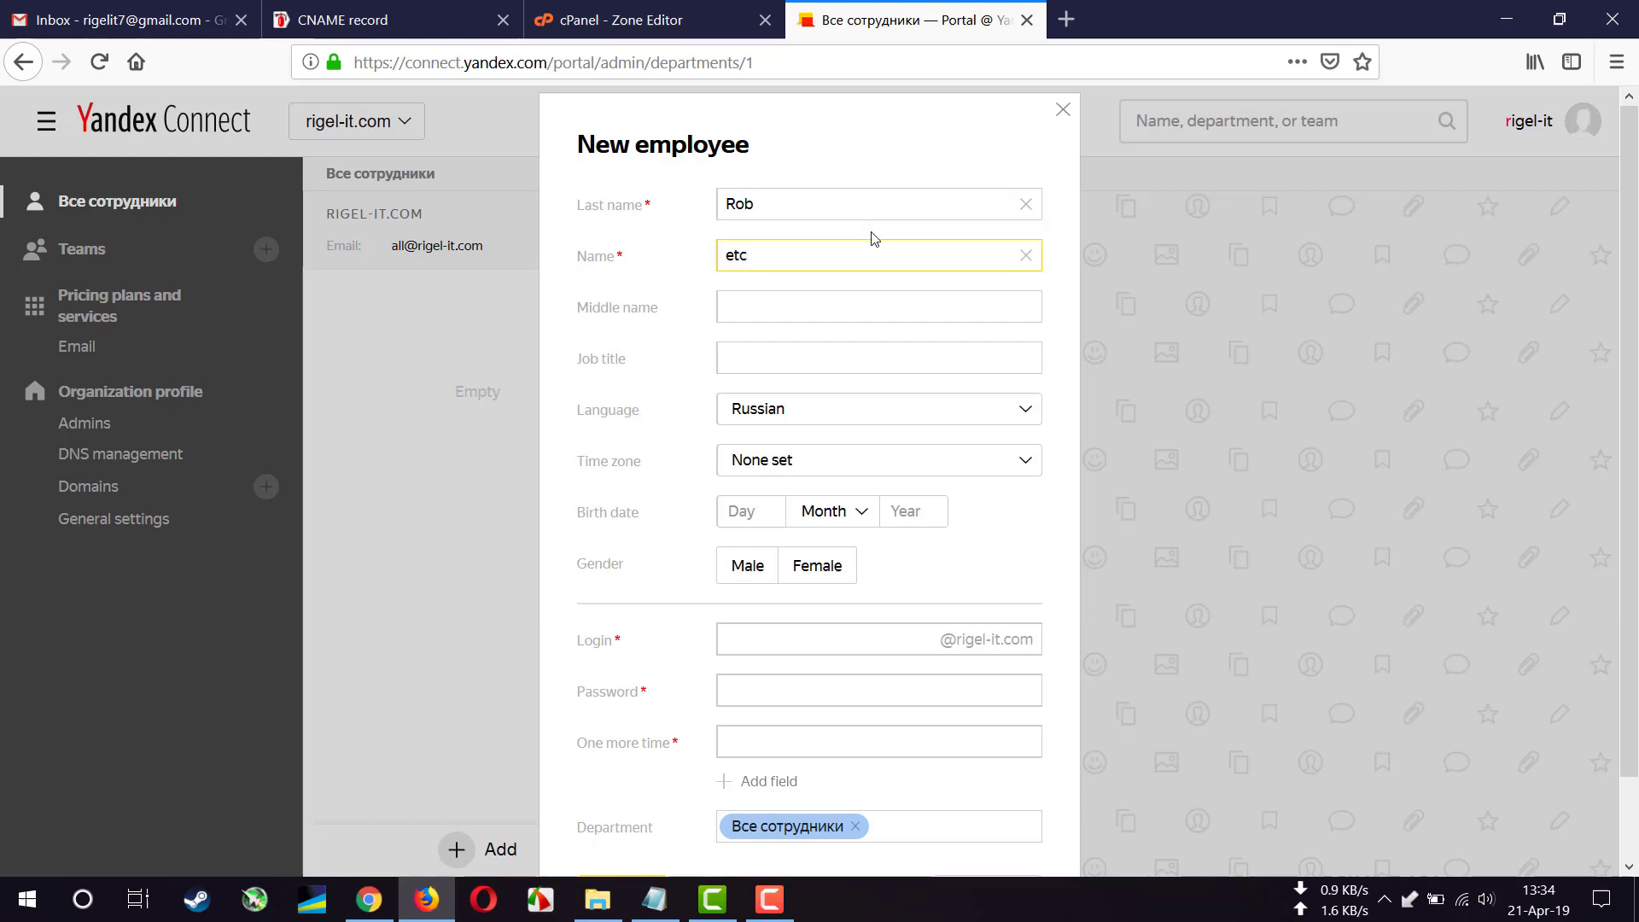
click(813, 416)
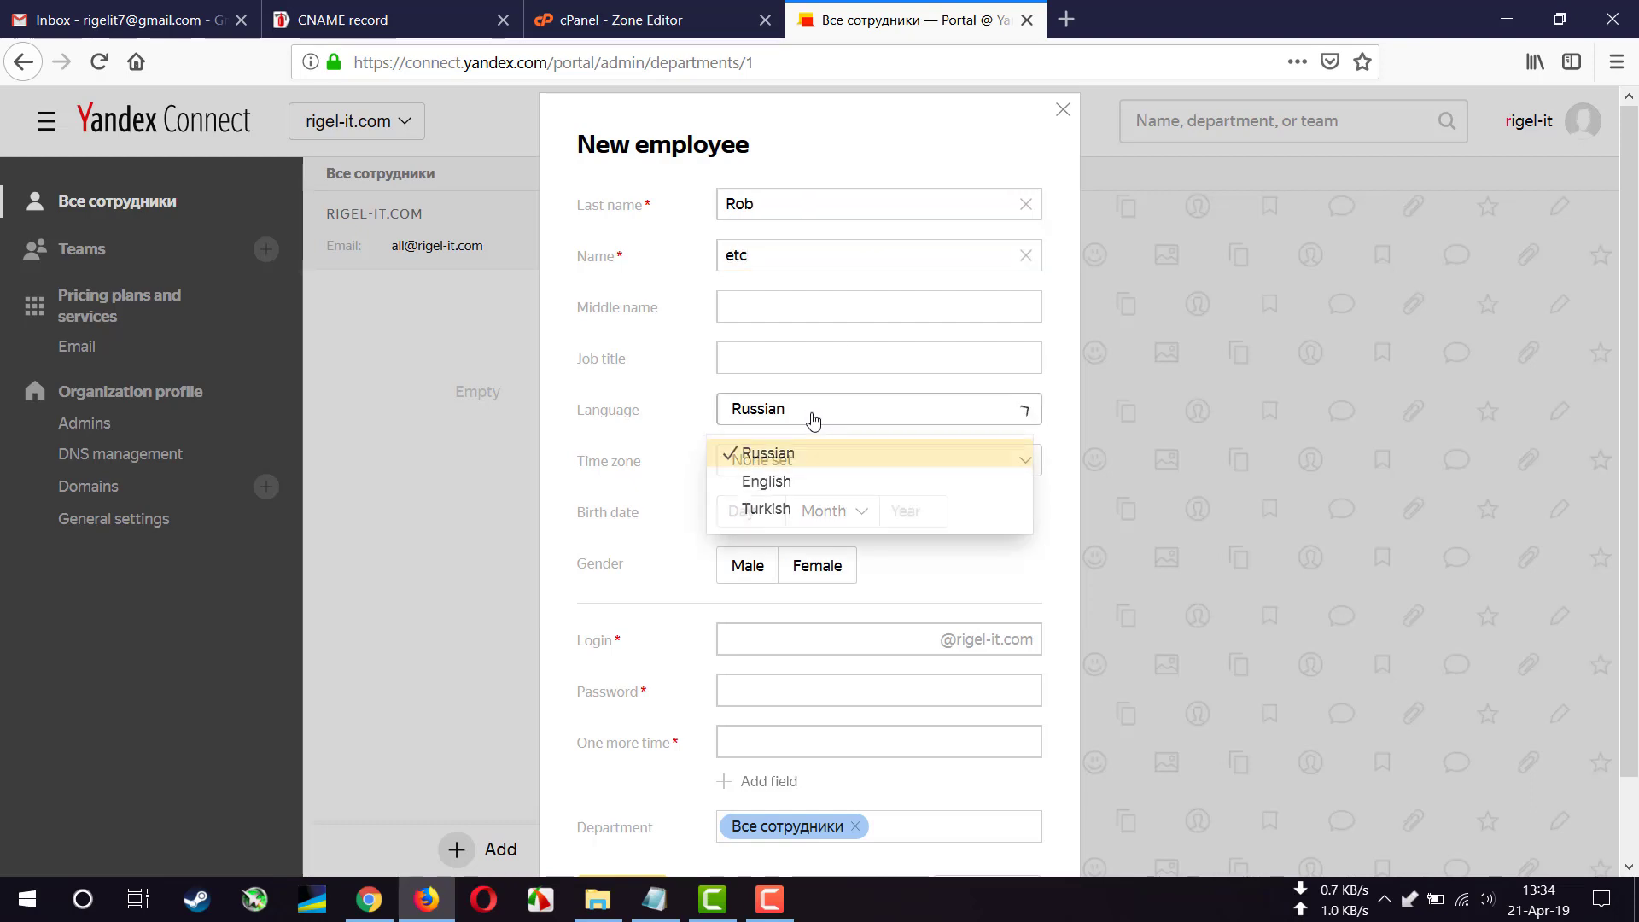
click(791, 483)
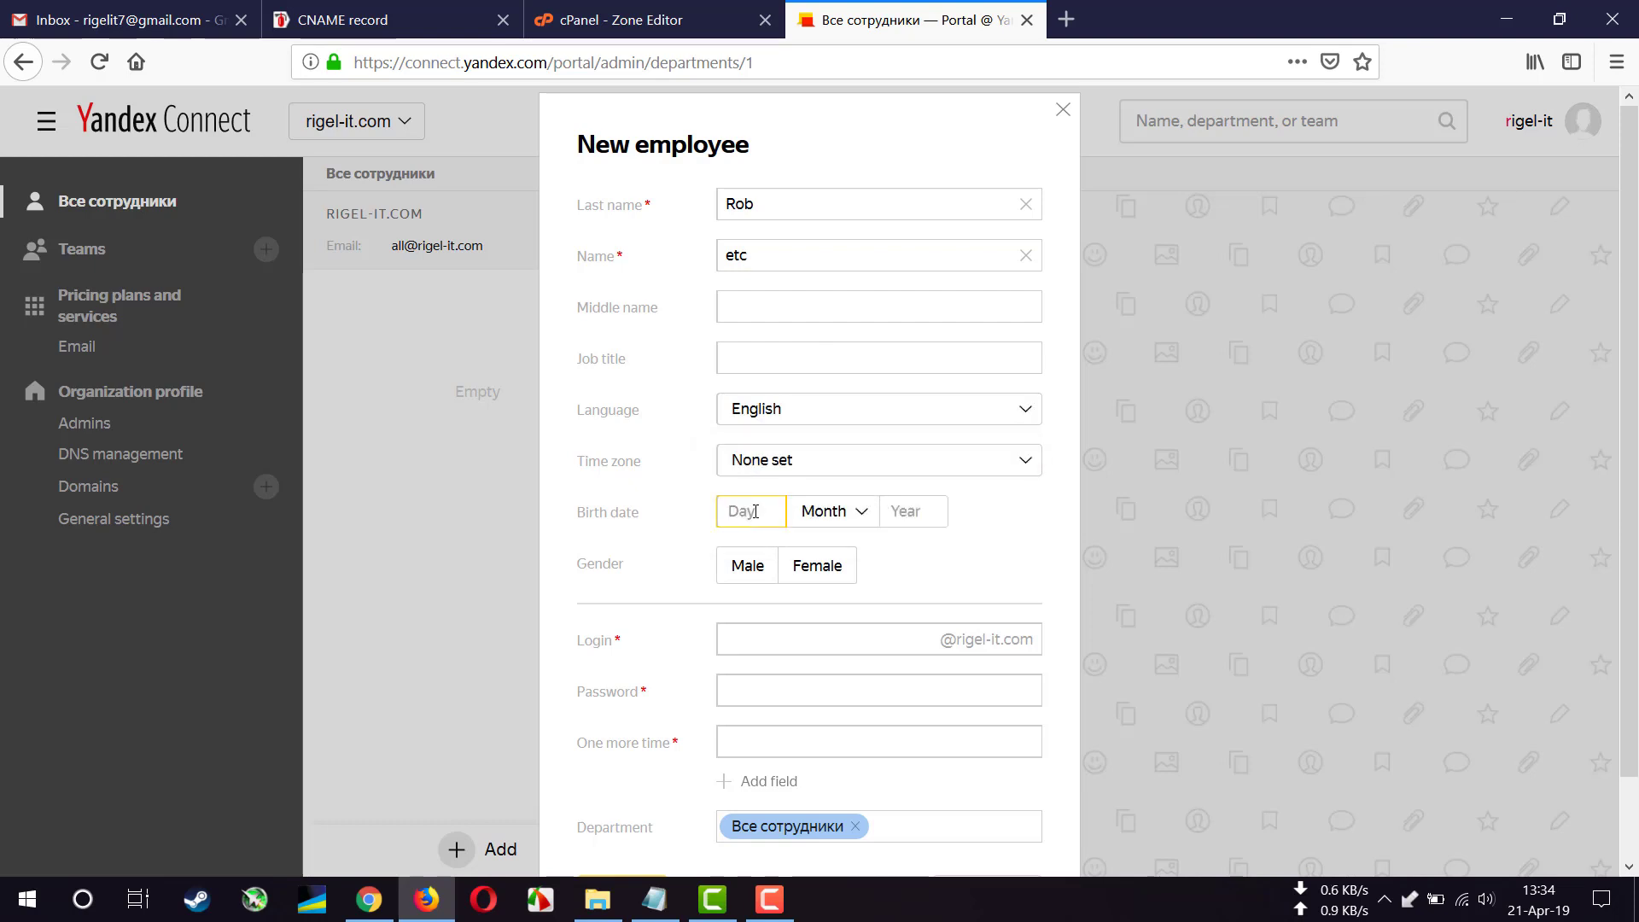
text(20)
click(832, 513)
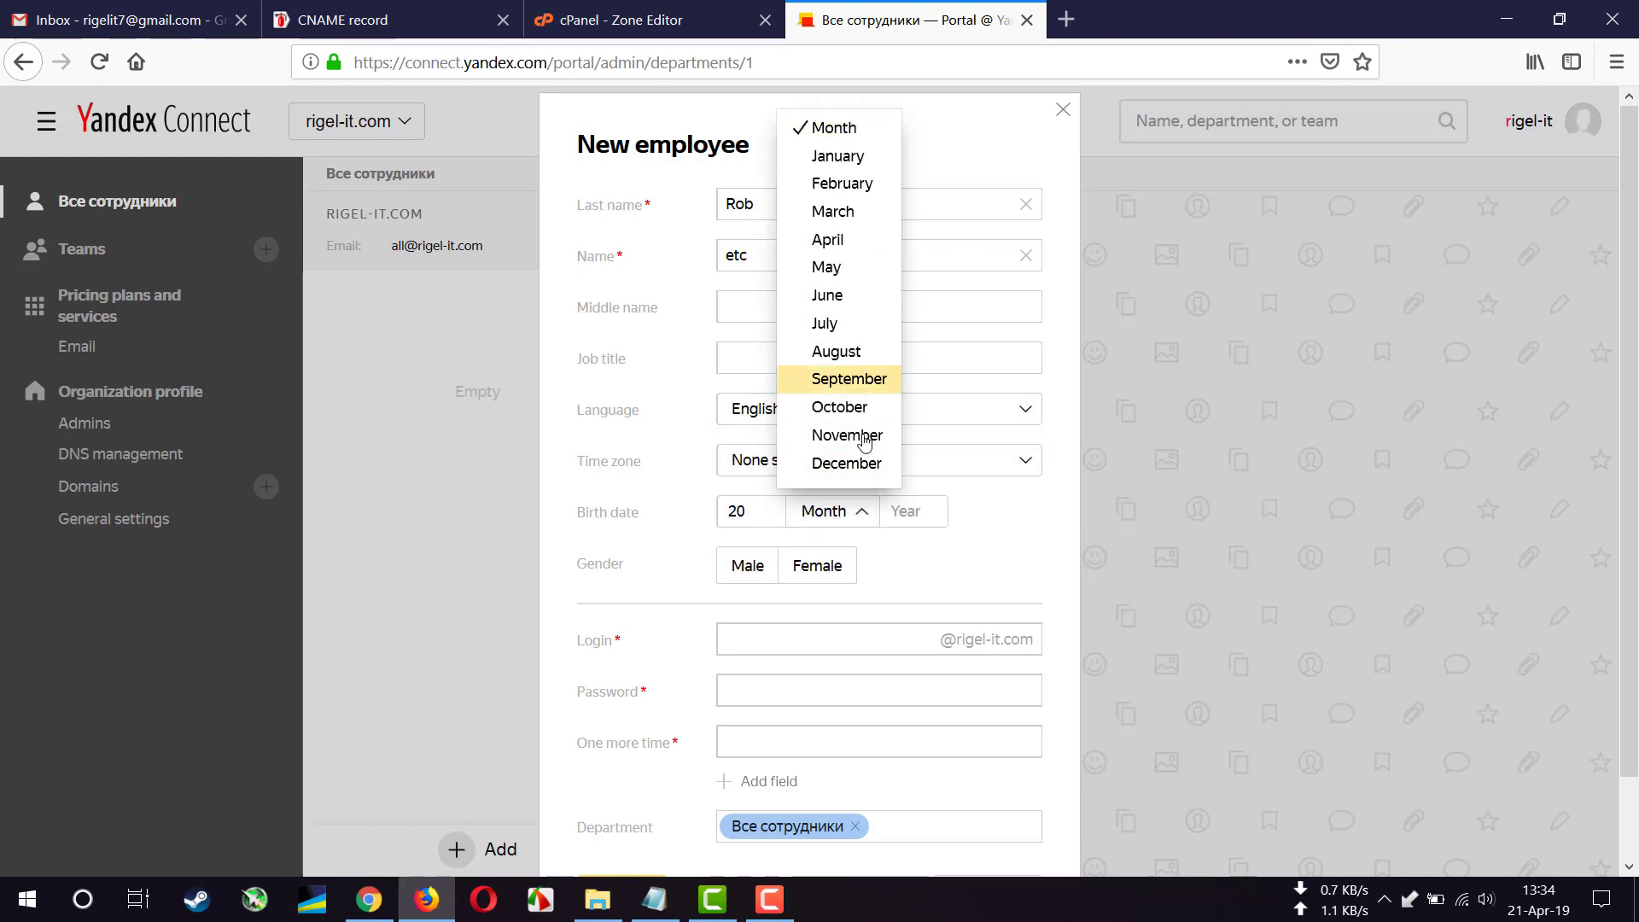
click(850, 378)
click(939, 512)
text(199)
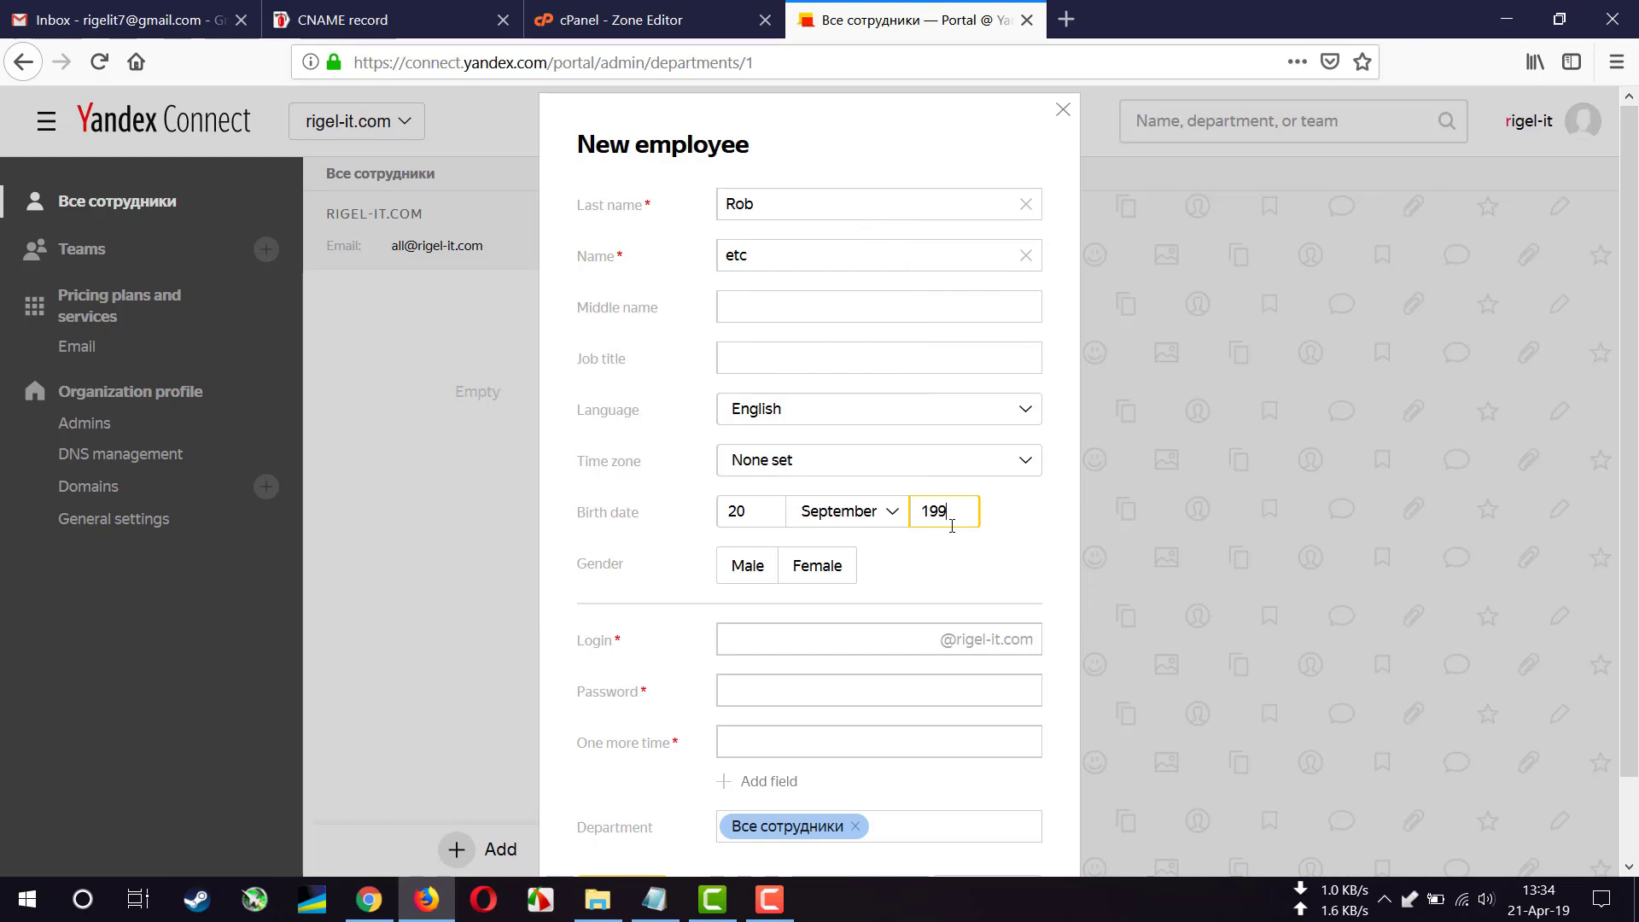
text(0)
click(755, 568)
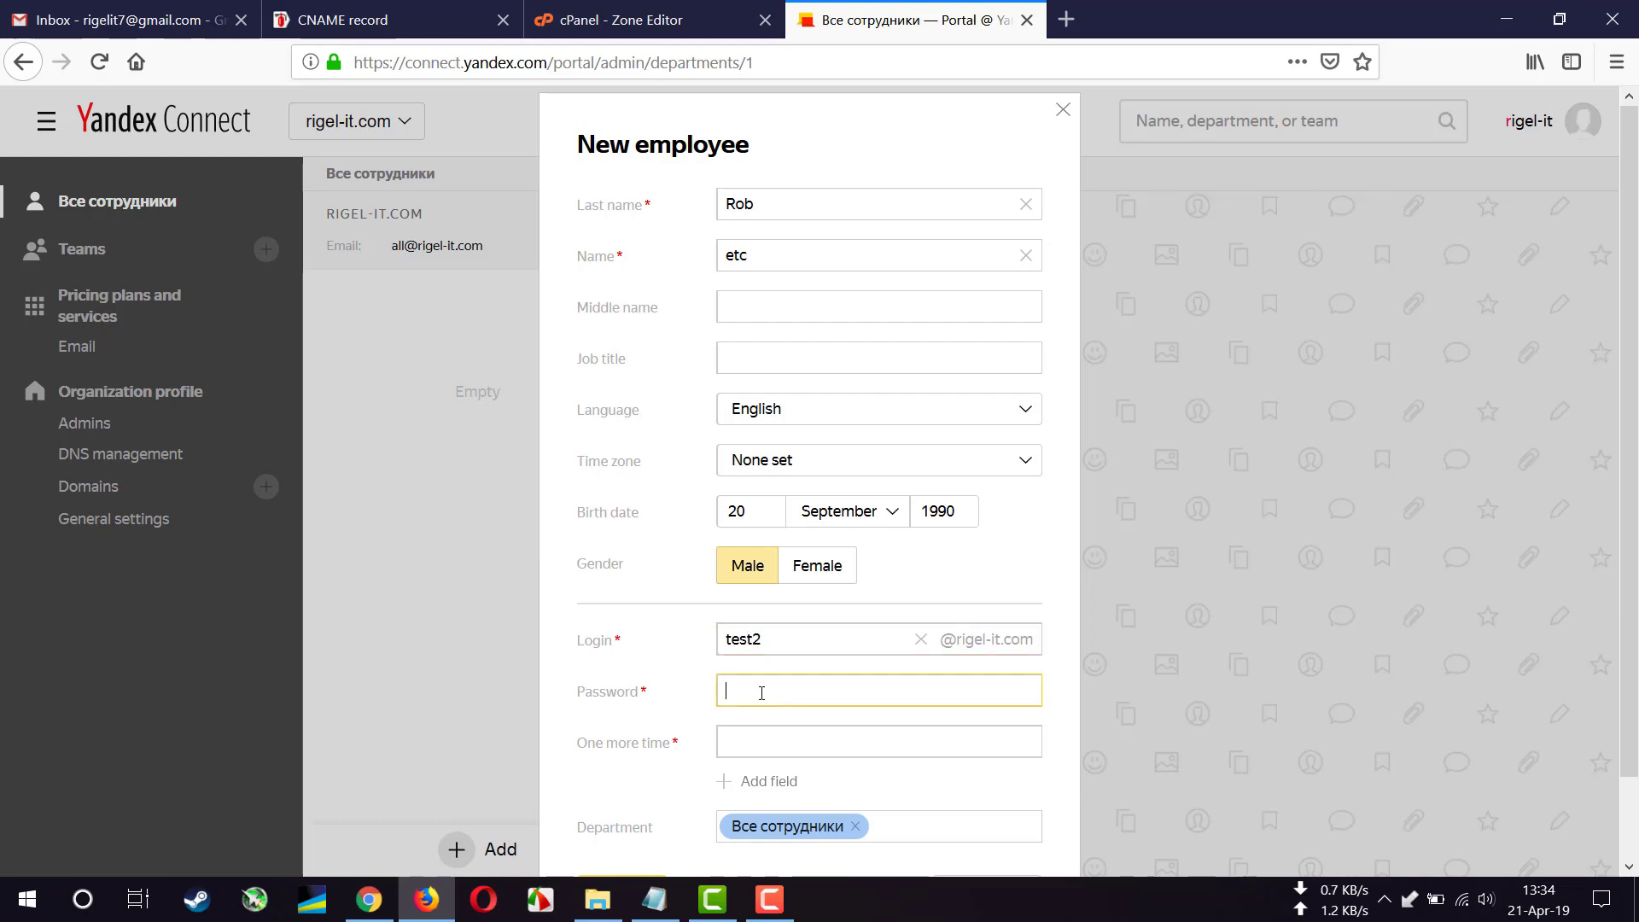
text(••••••••)
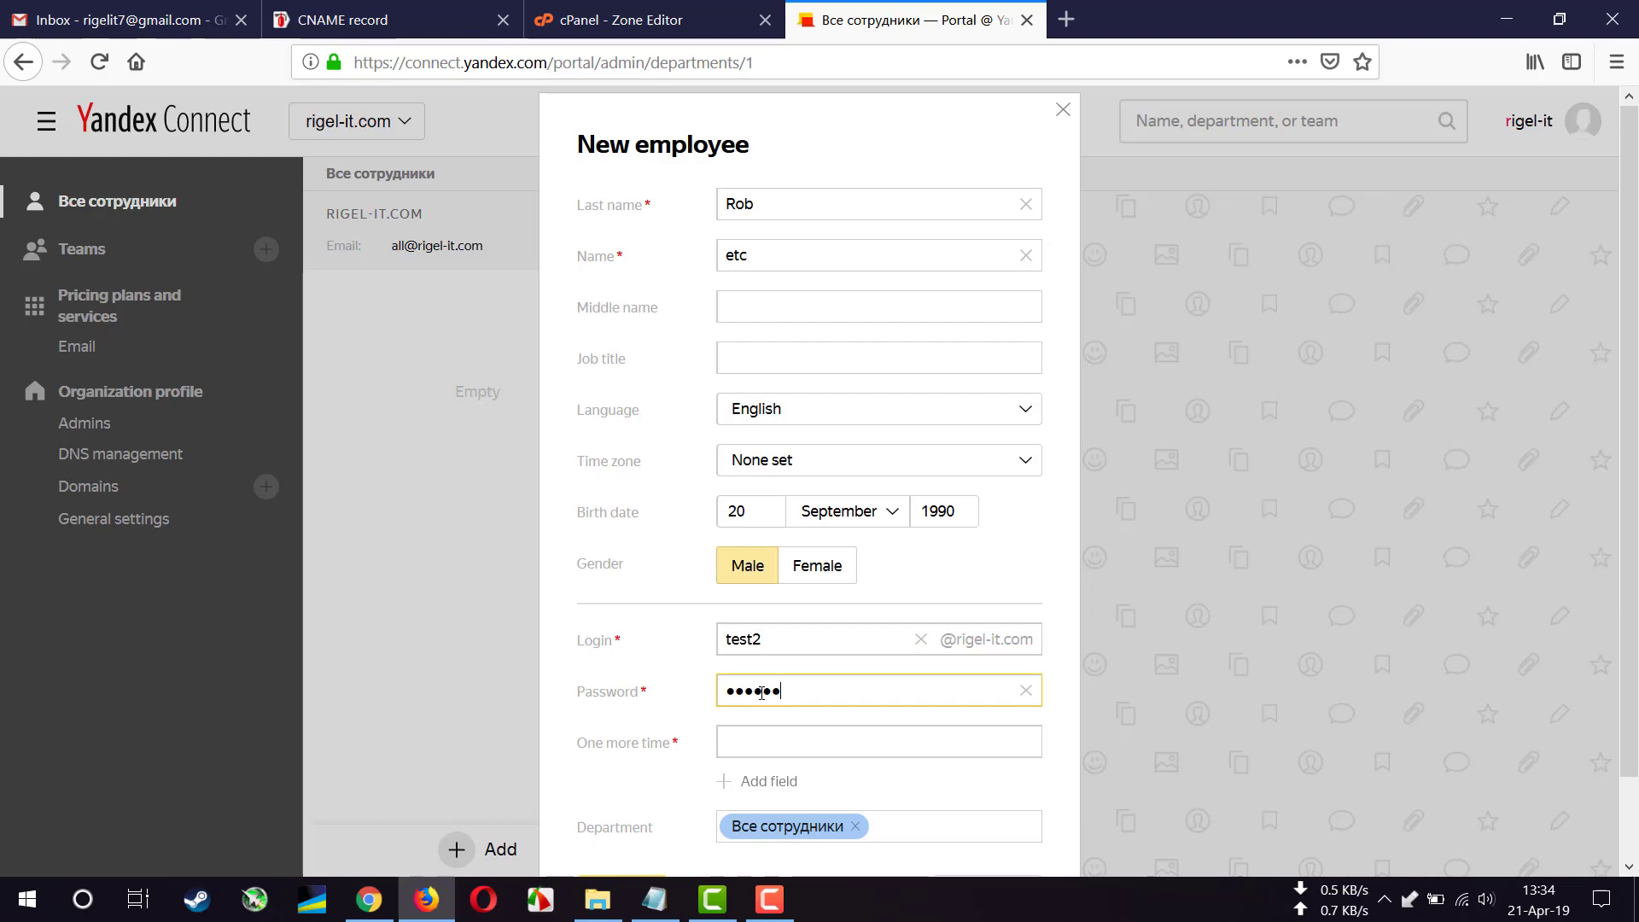
click(782, 752)
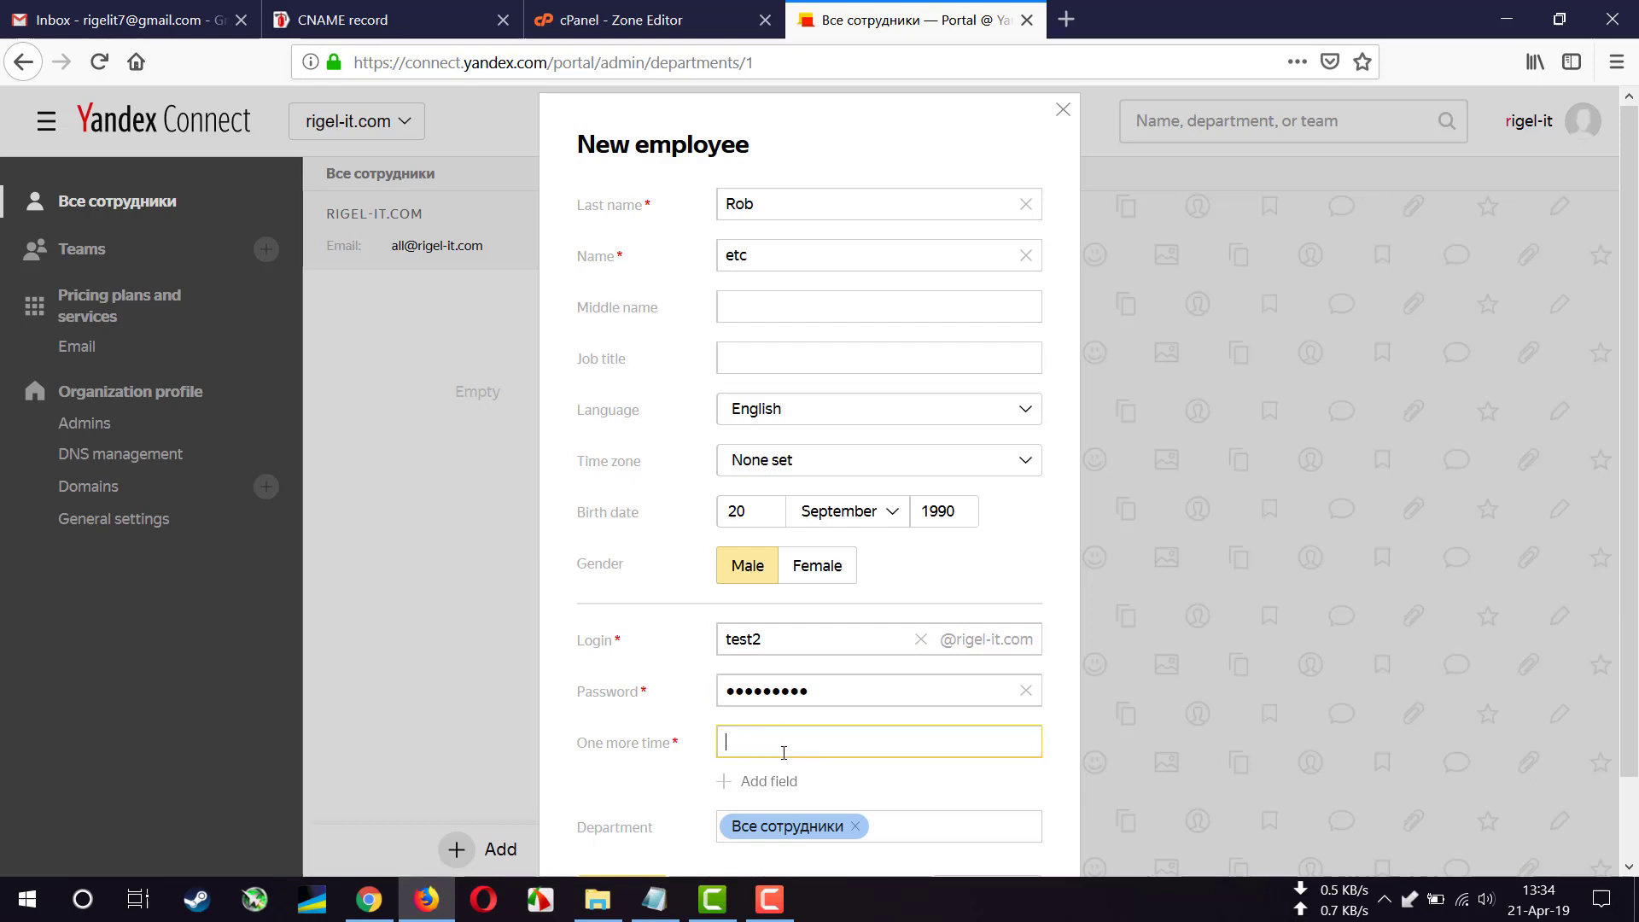
text(••••••••)
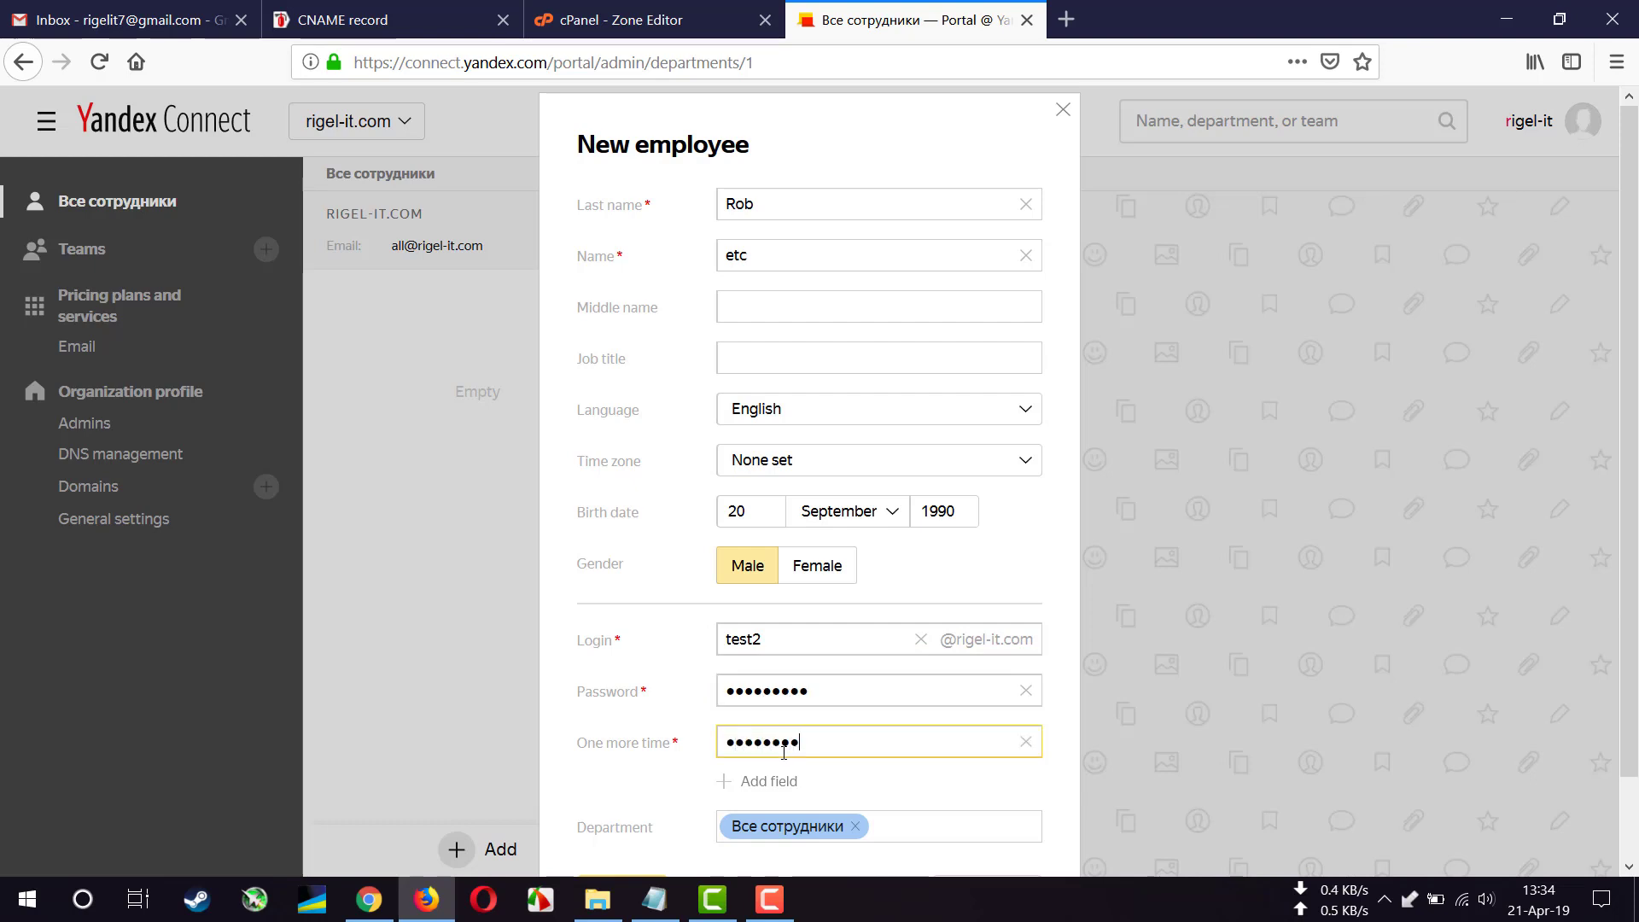
scroll(1013, 805, down, 2)
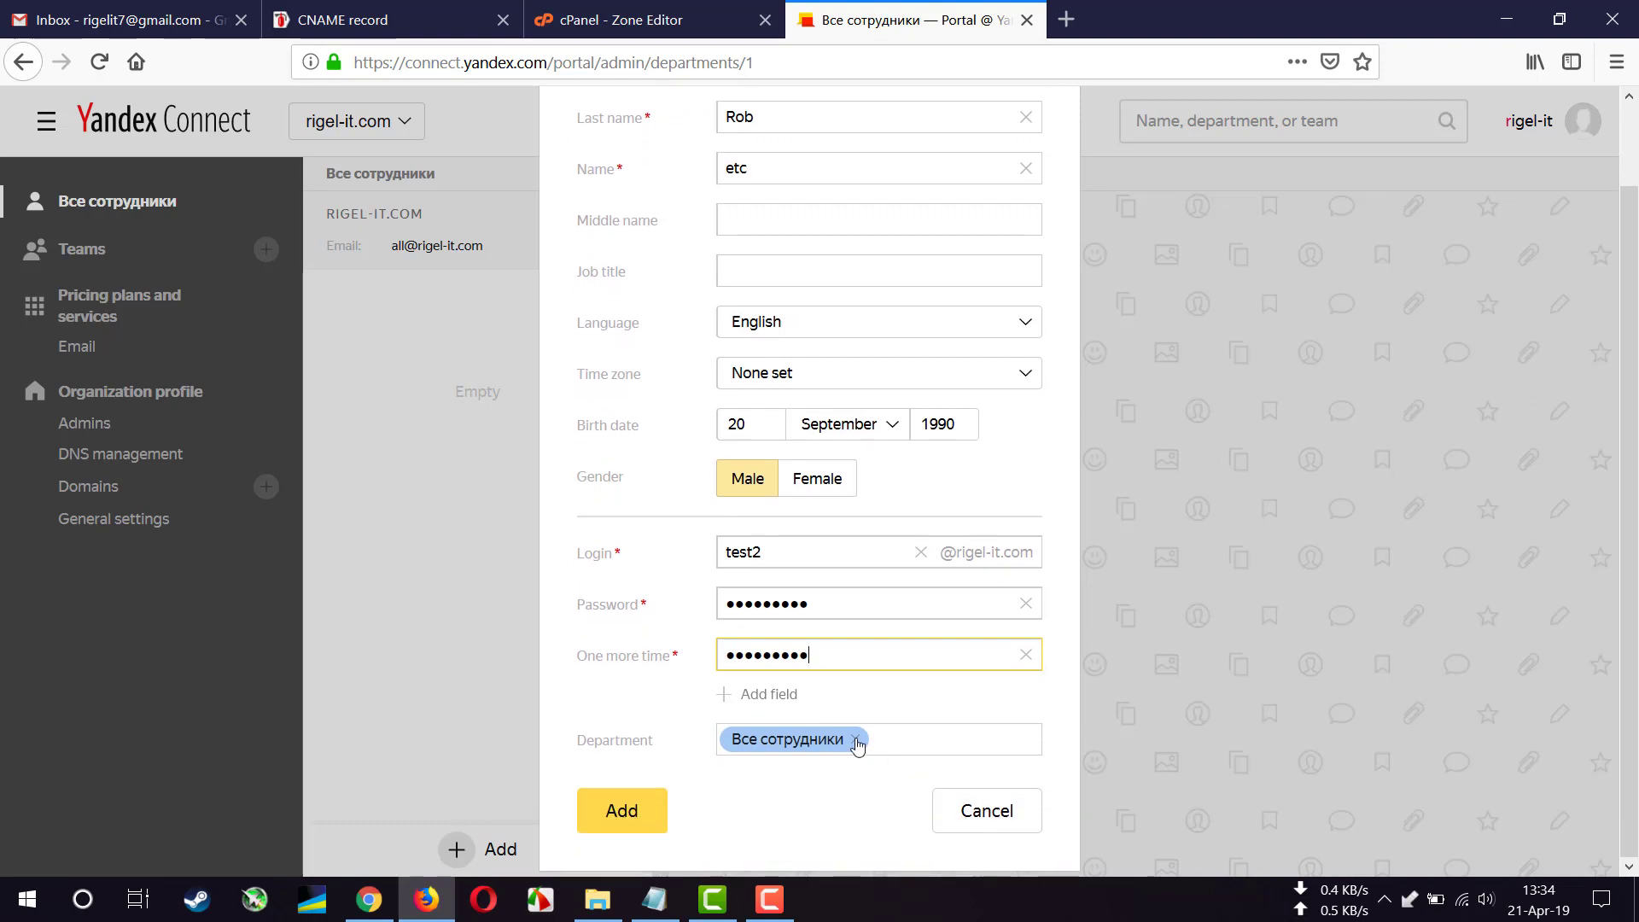
click(854, 741)
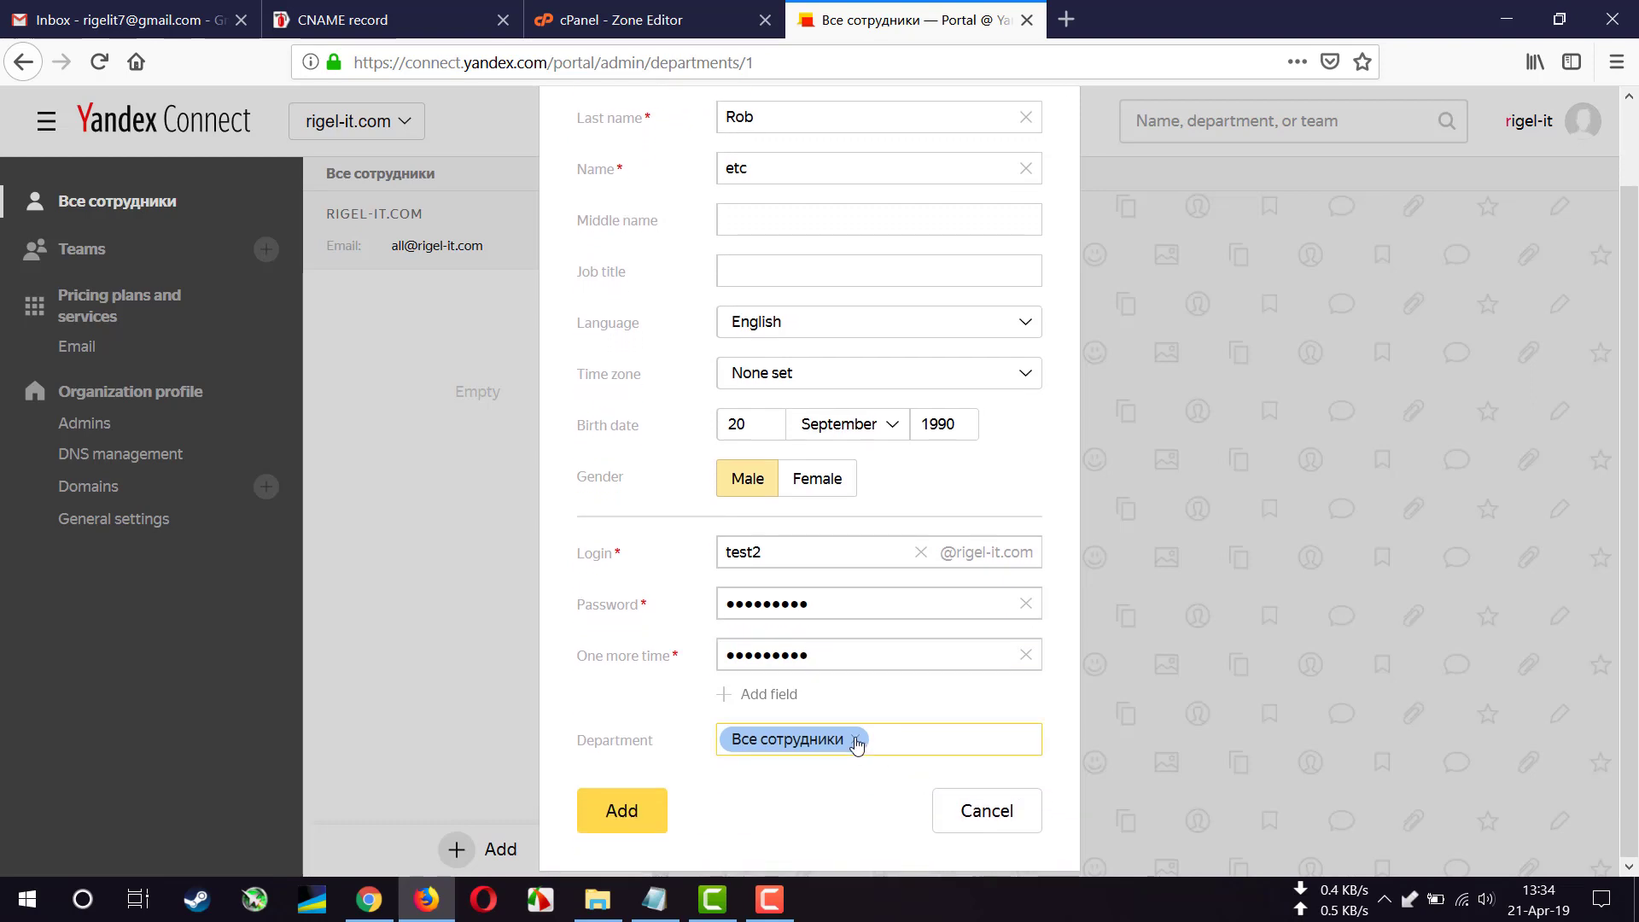
click(646, 814)
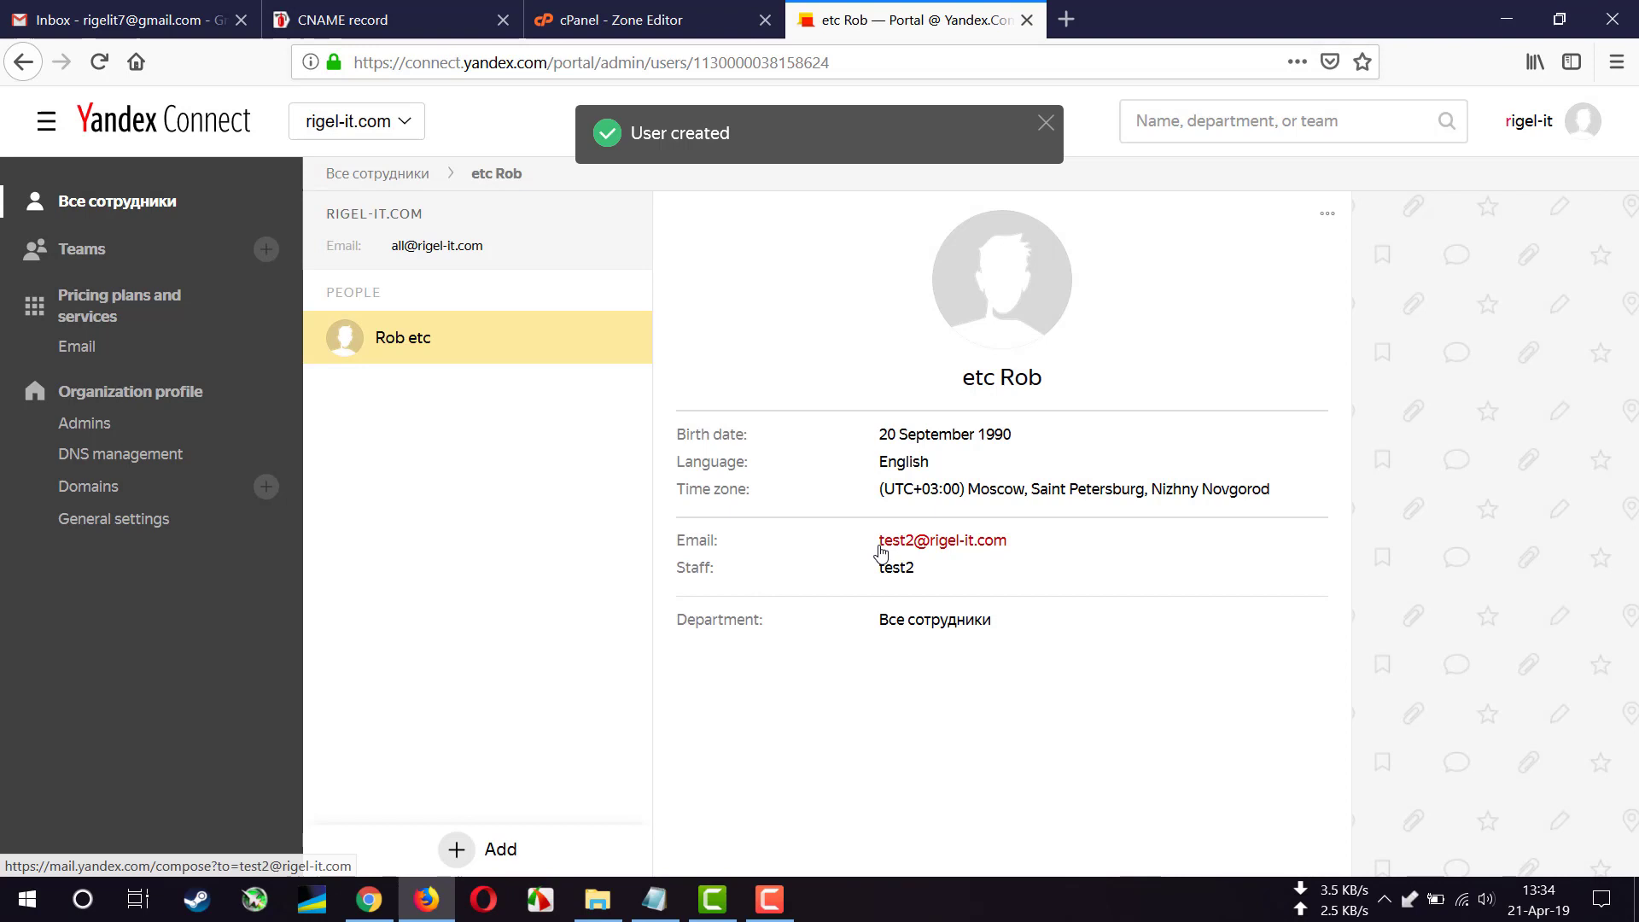
- Copy the new employee's email address from the card and open Mail from the account menu
drag(878, 549, 1014, 544)
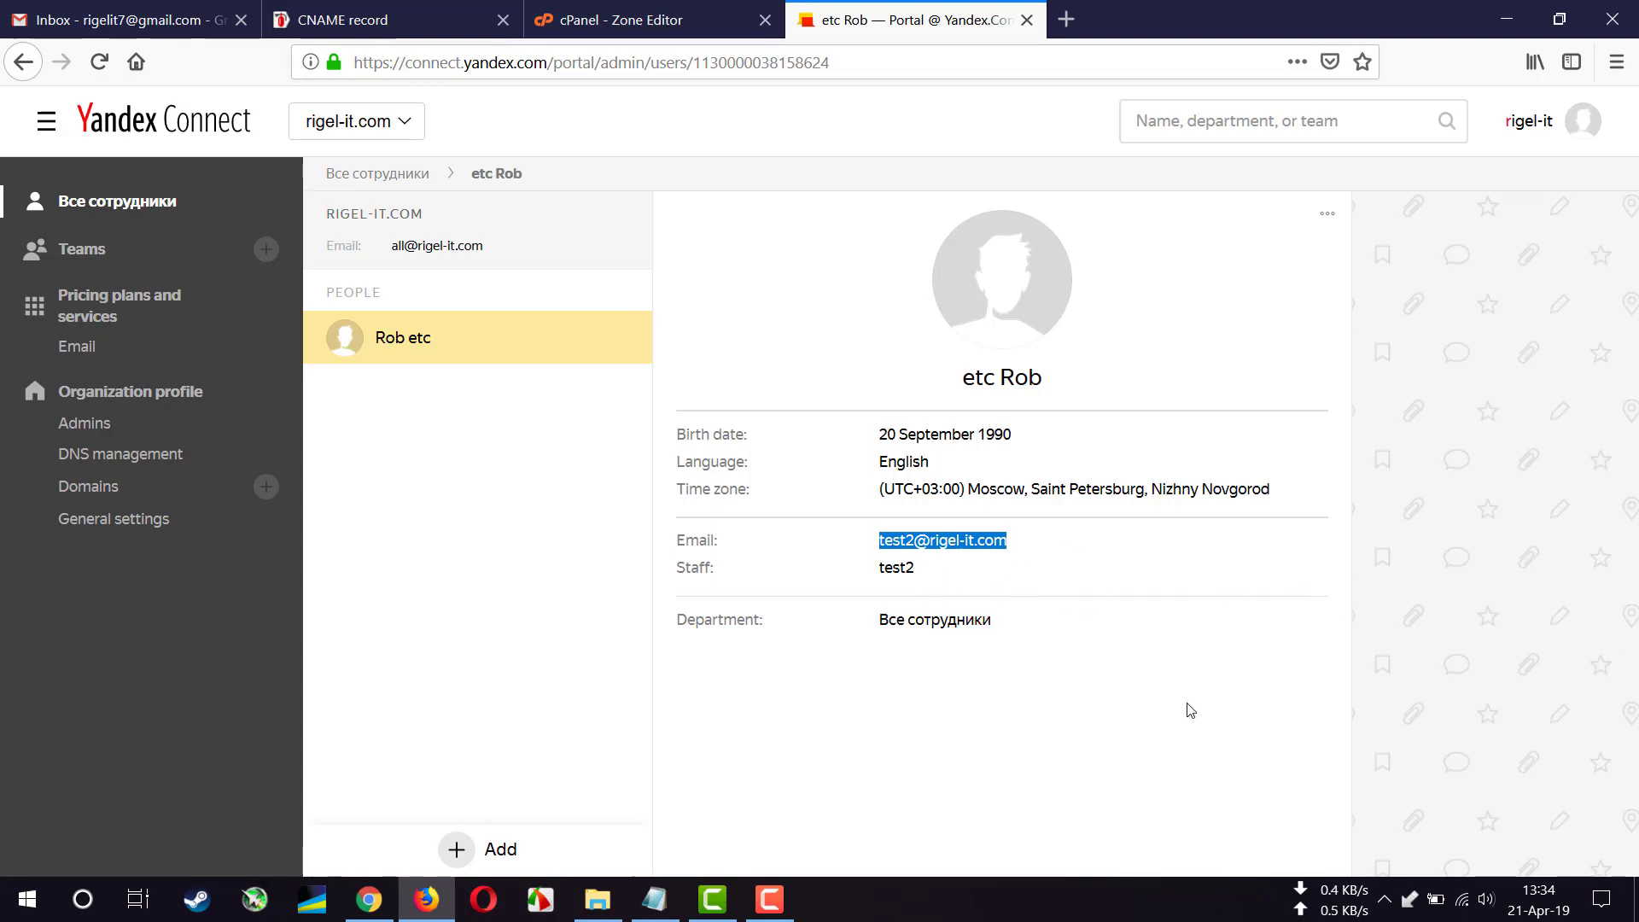
click(1003, 727)
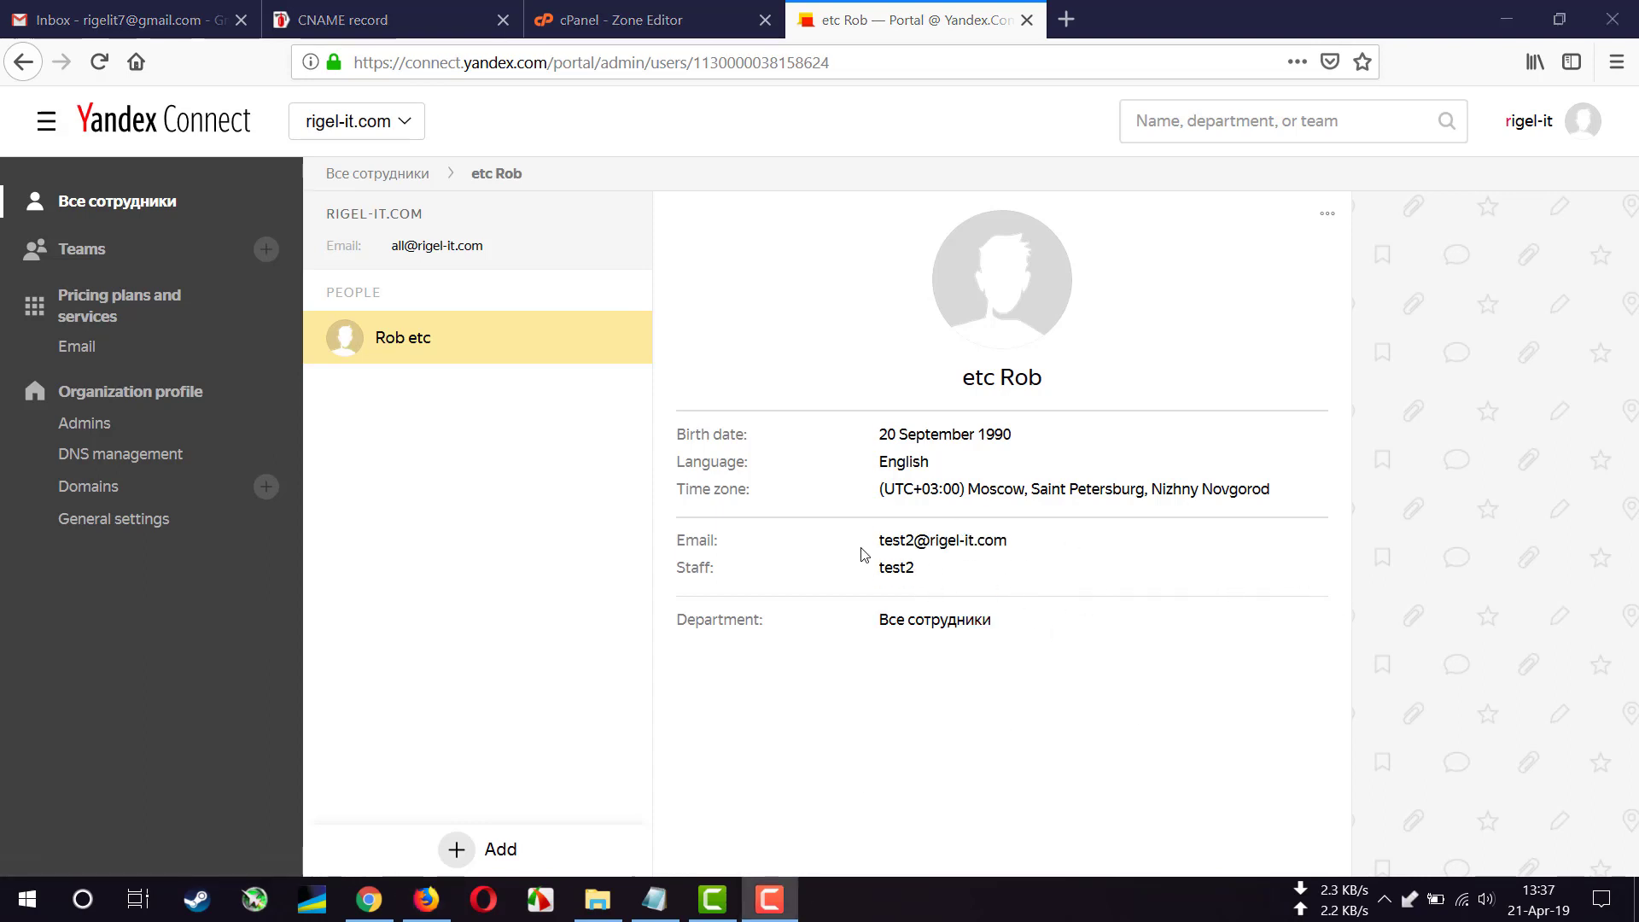
drag(879, 547, 995, 541)
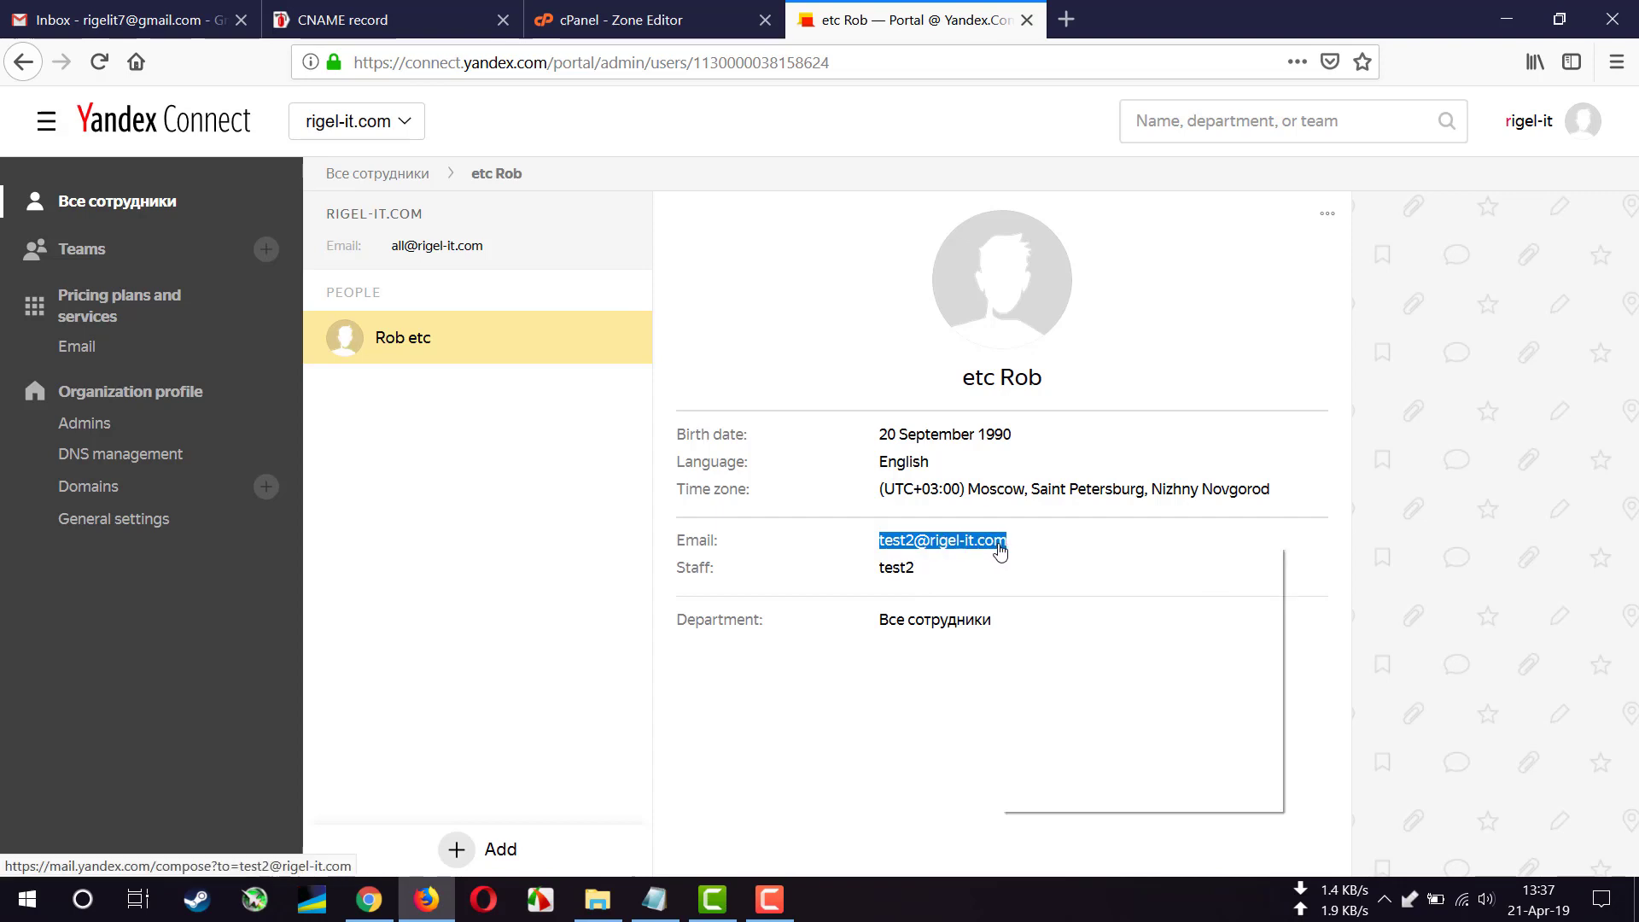
right_click(999, 547)
click(1048, 707)
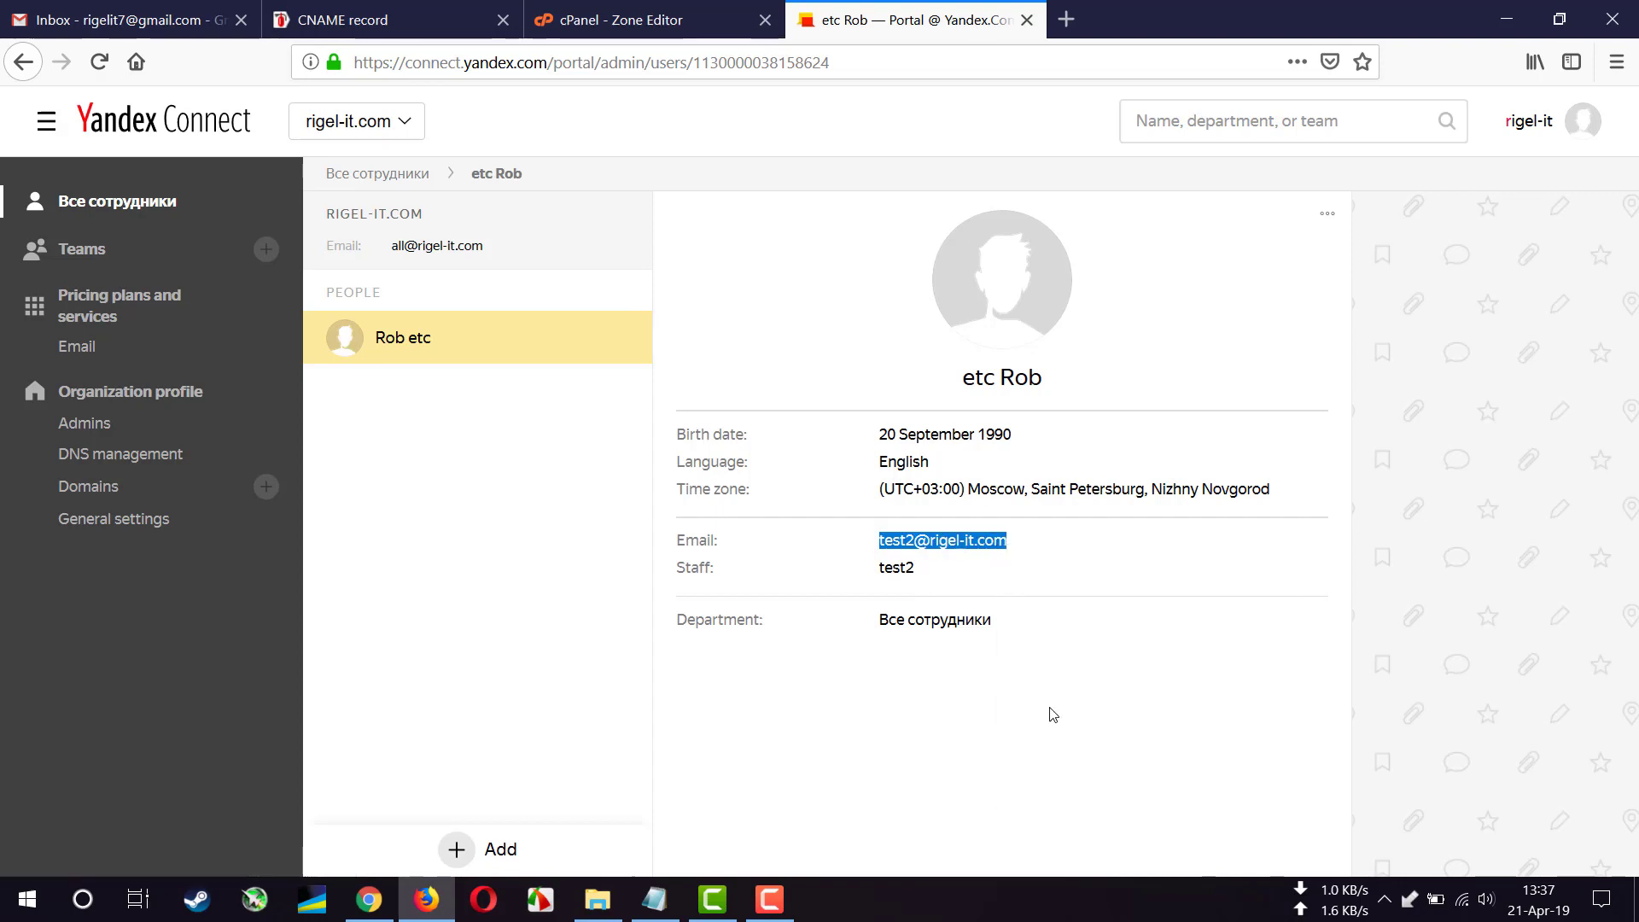
click(1582, 130)
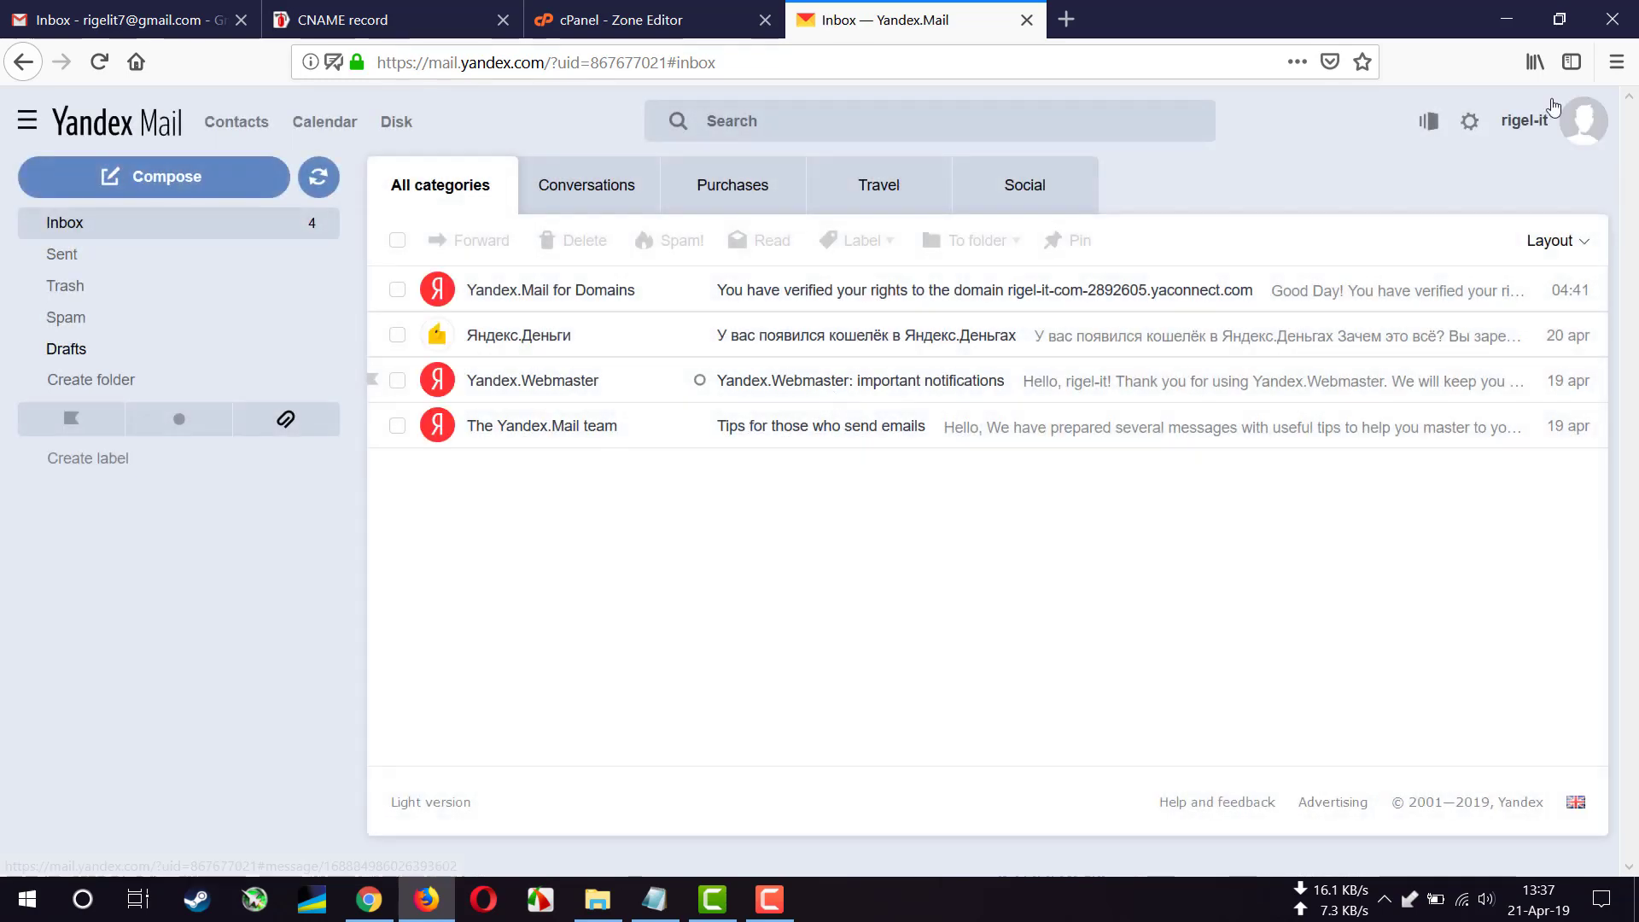
- Sign out, then log in as the new domain mailbox using the copied login and its password
click(1583, 121)
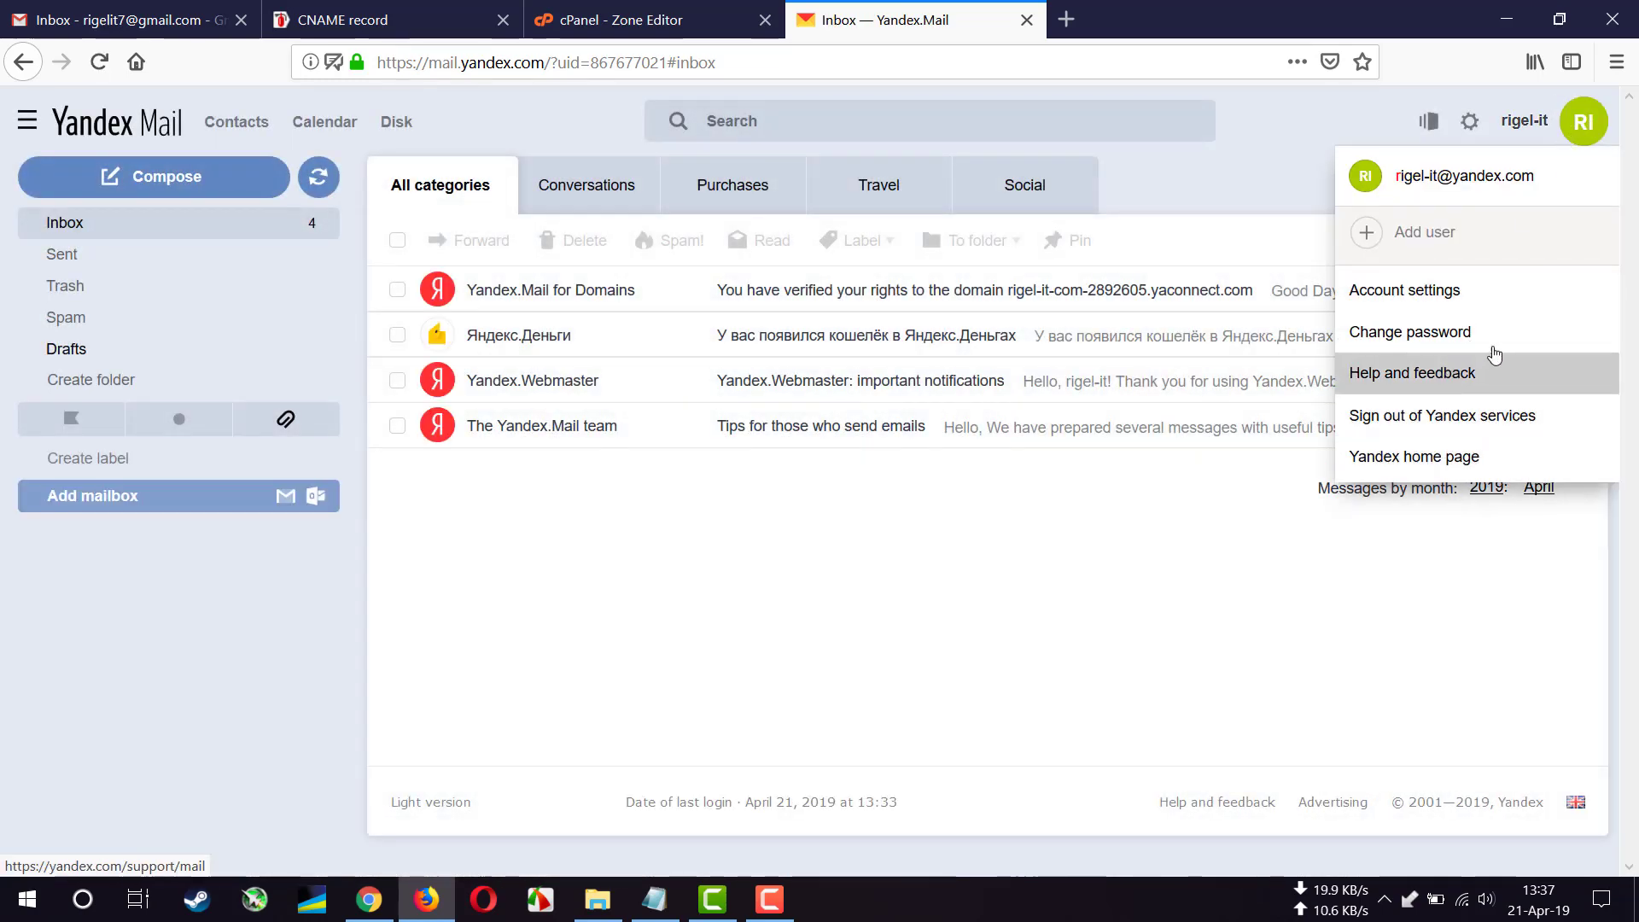
click(1512, 424)
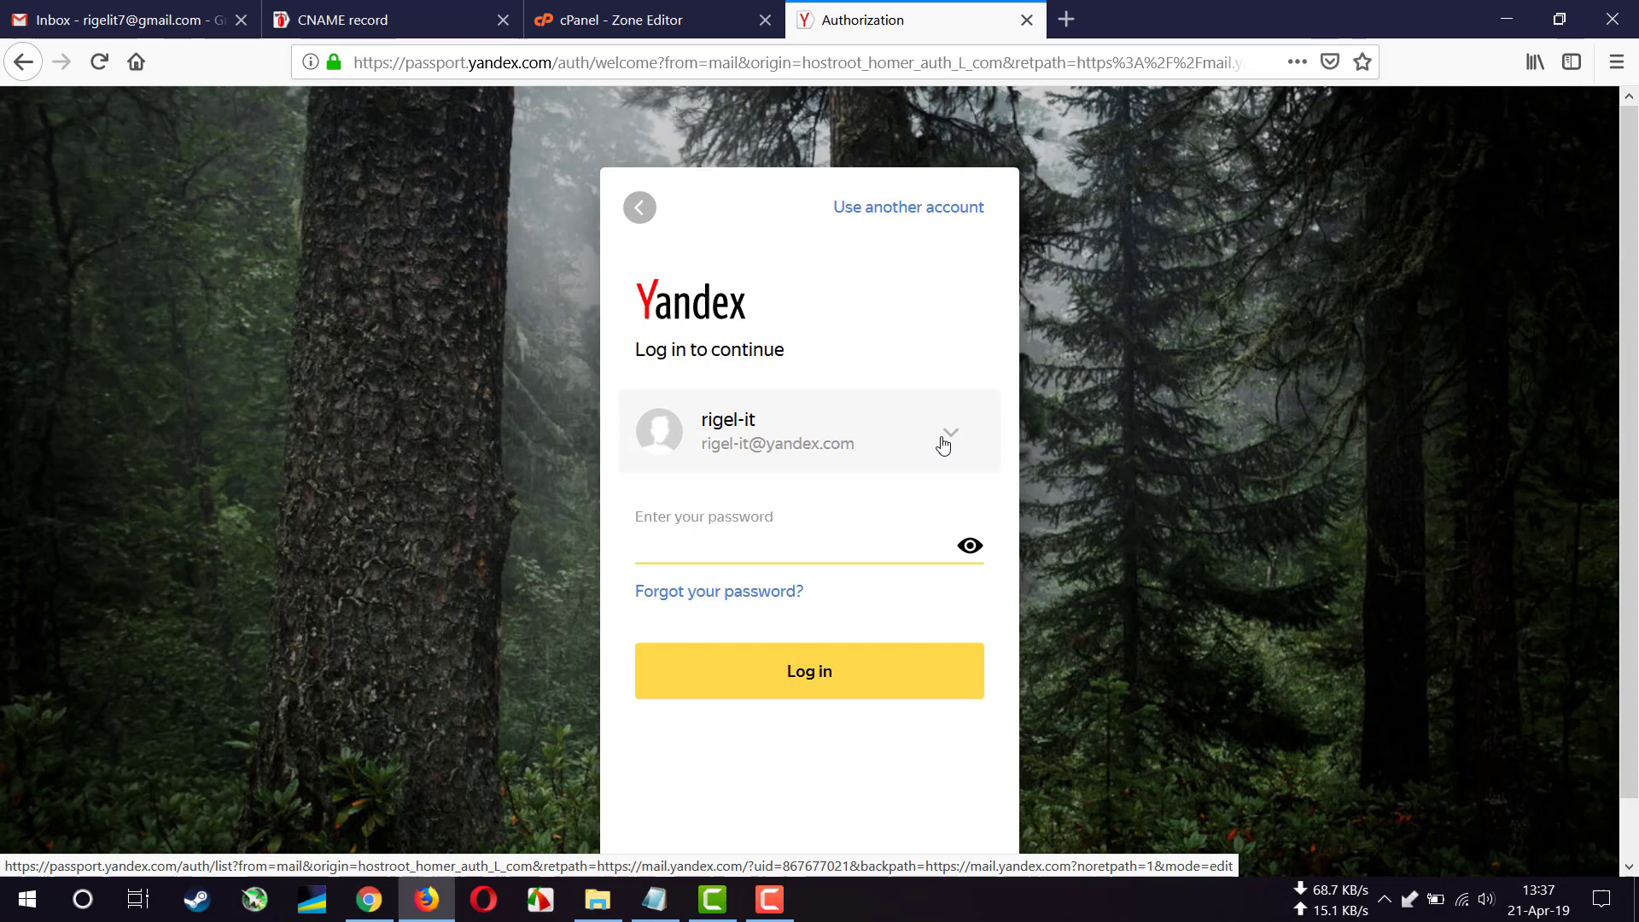
click(943, 437)
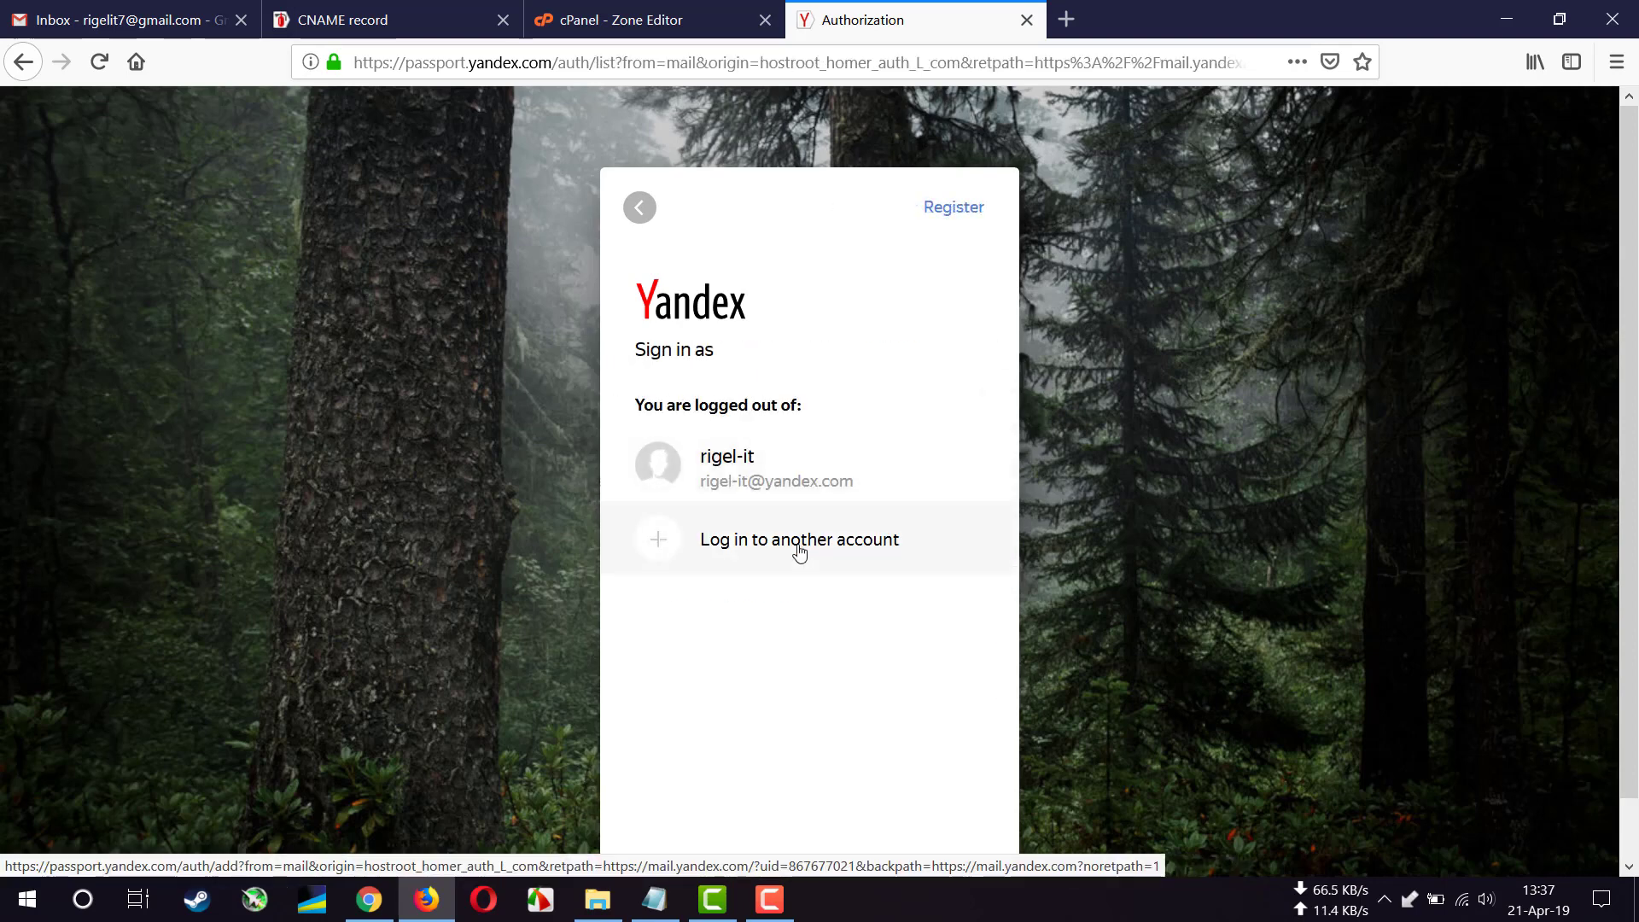
click(804, 544)
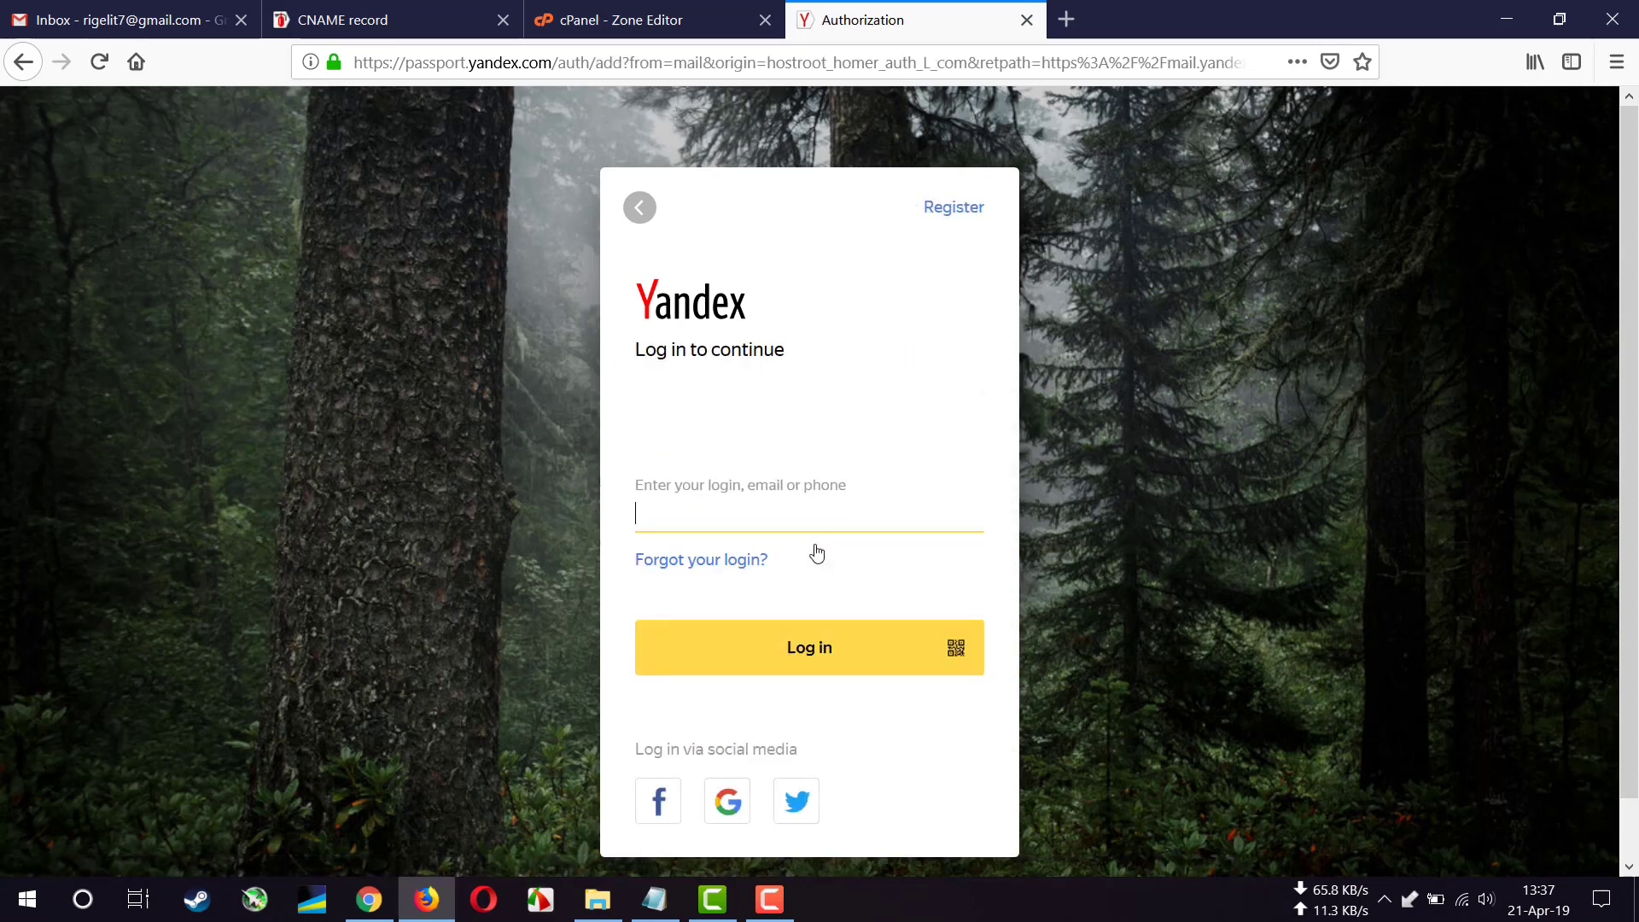
key(ctrl+v)
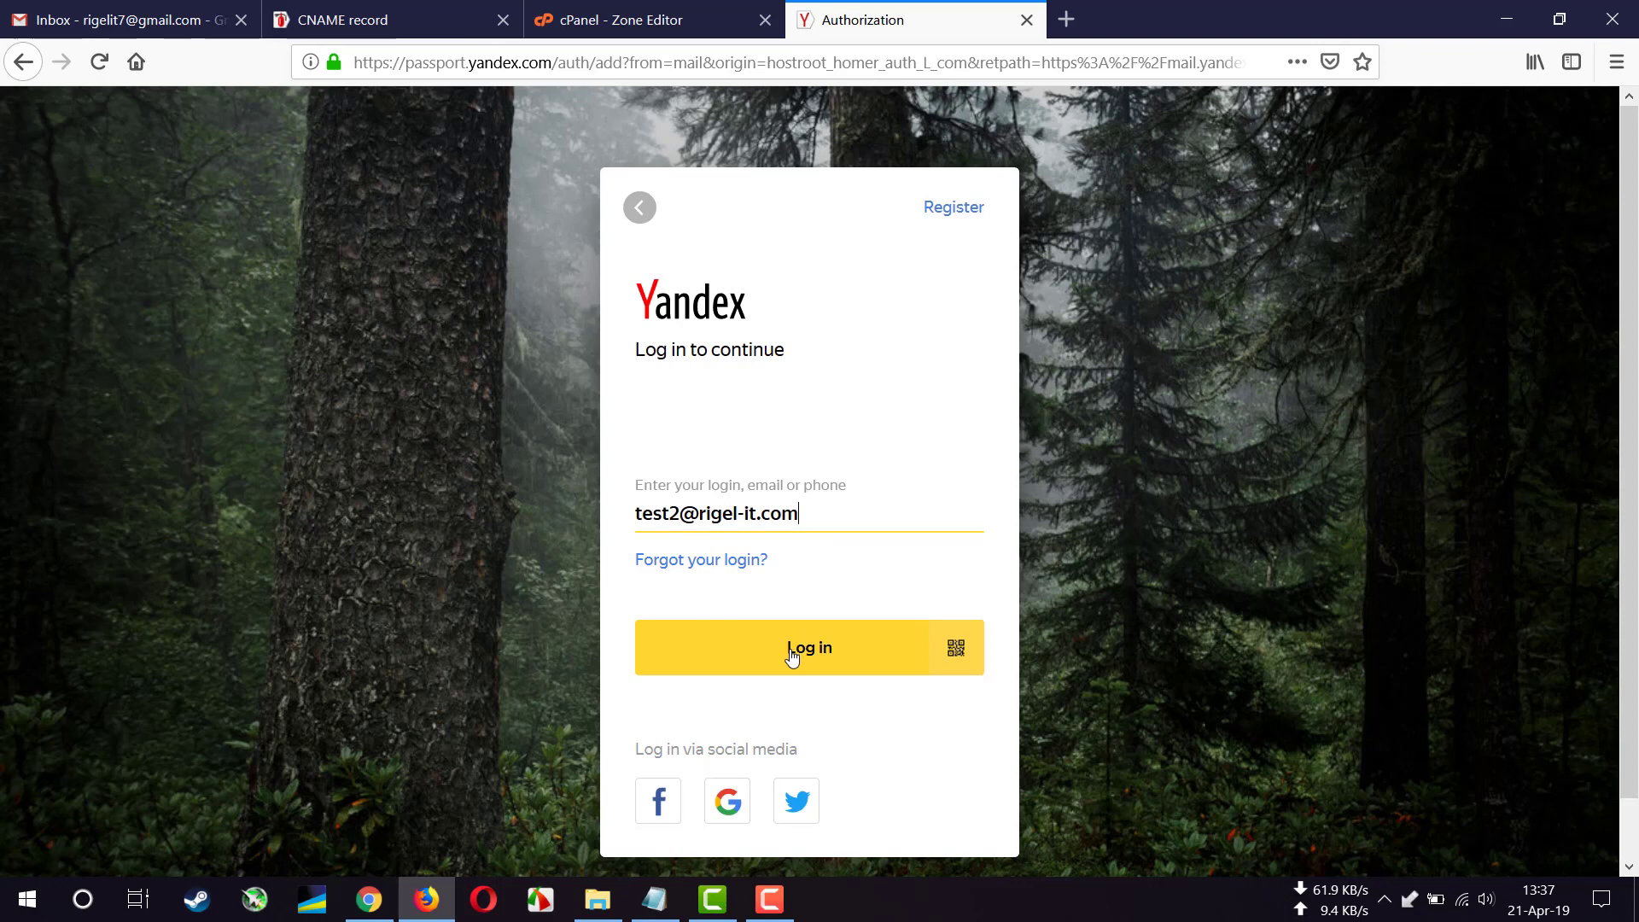
click(800, 642)
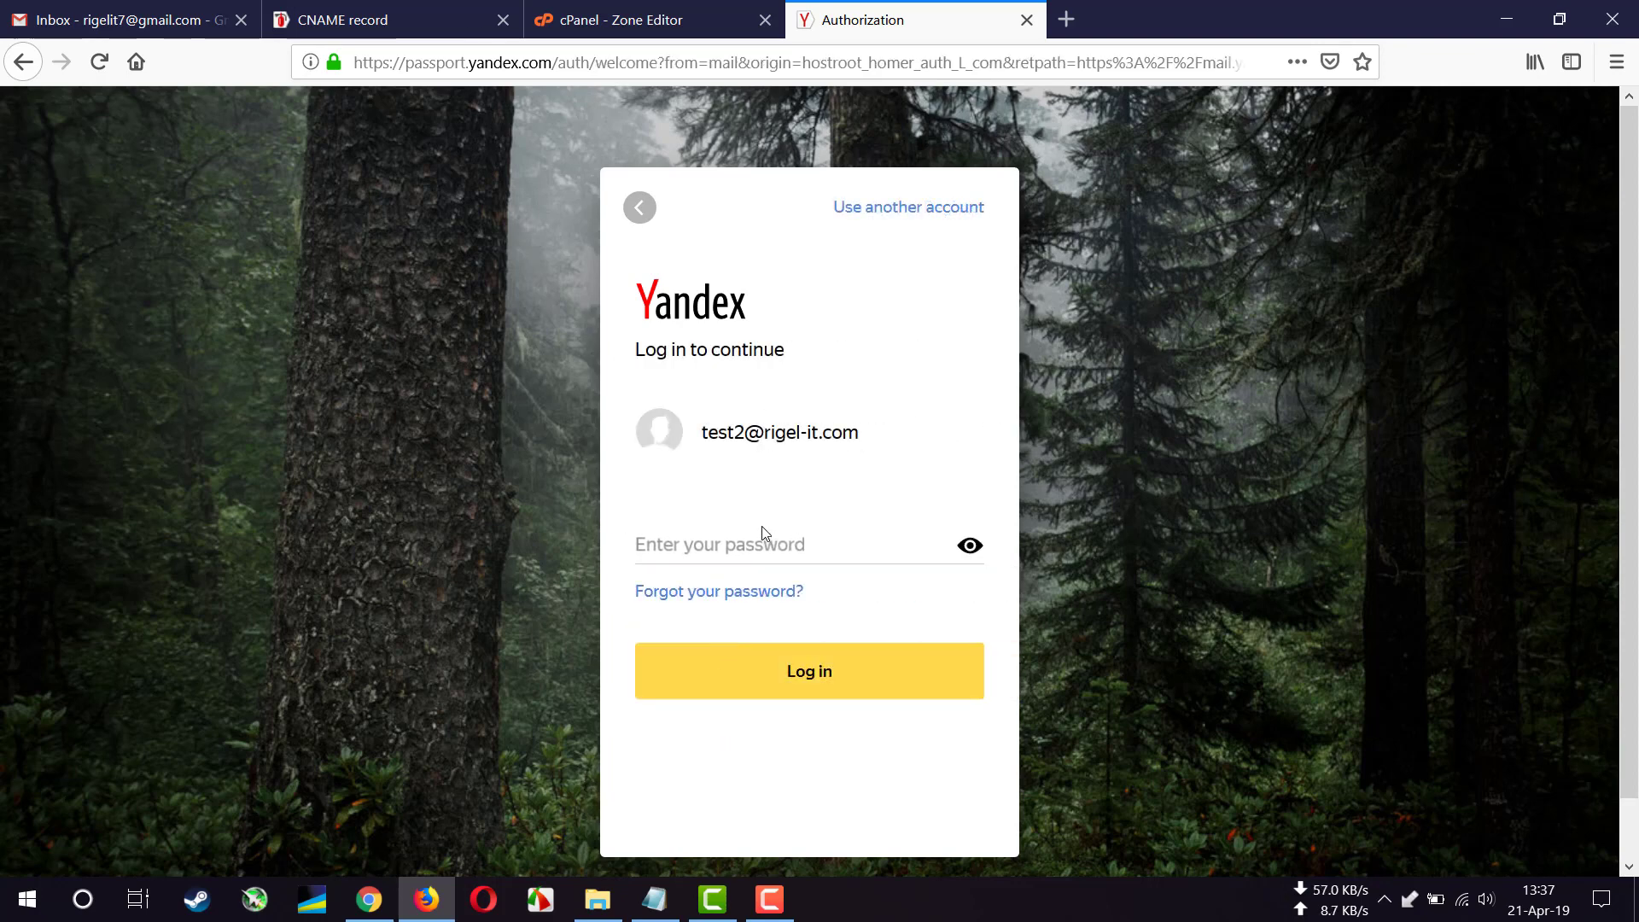
click(782, 541)
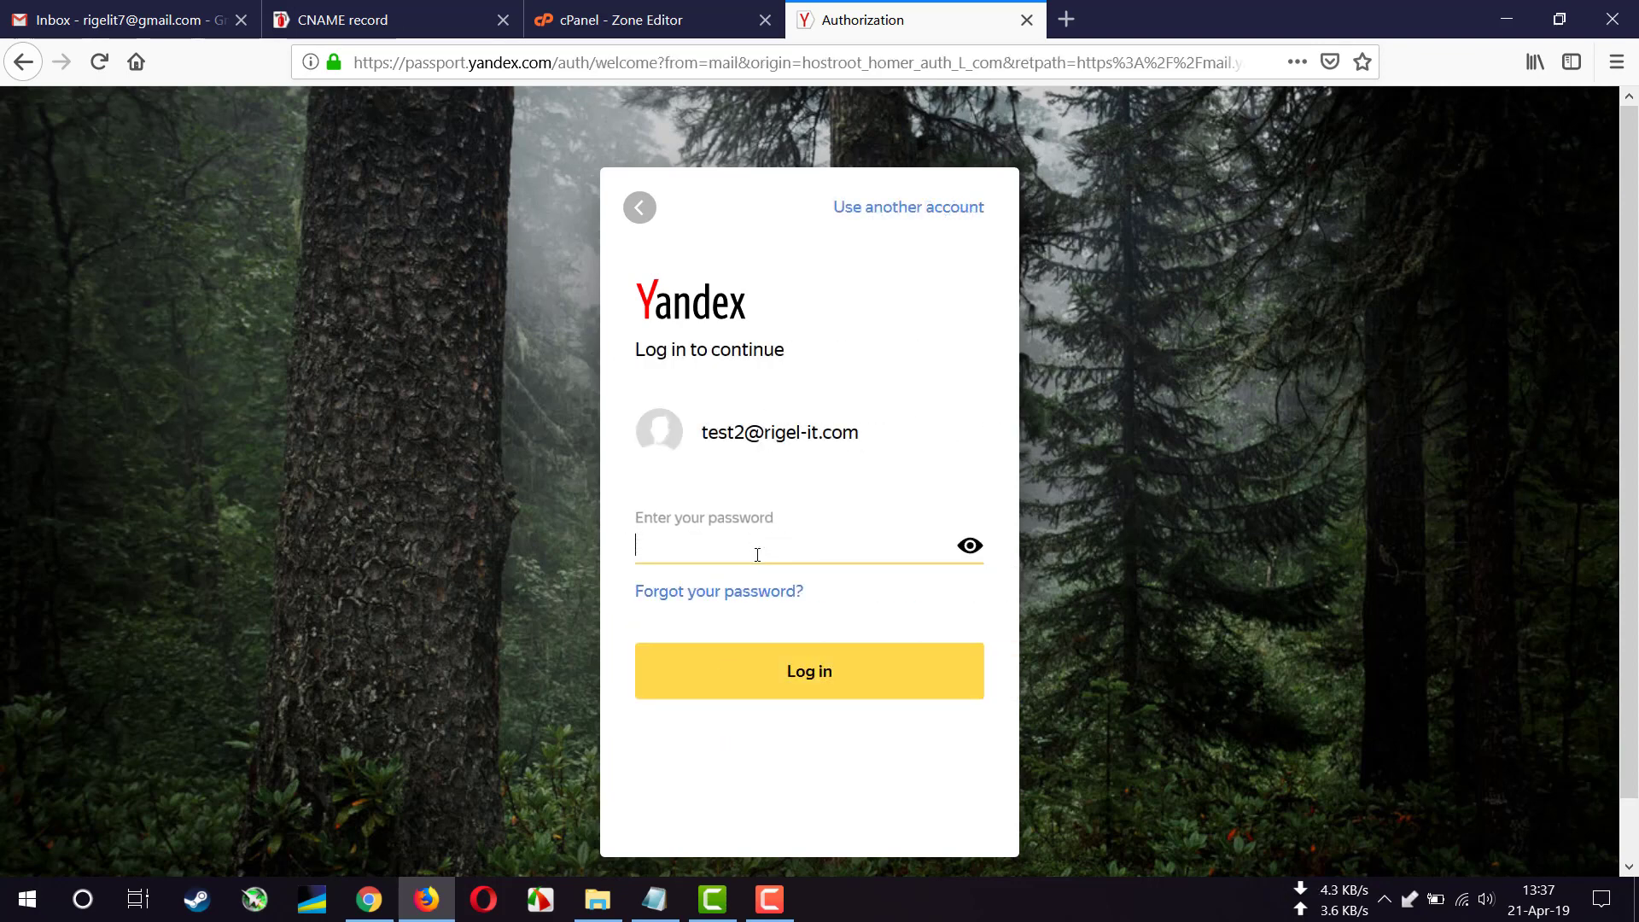
text(••••••)
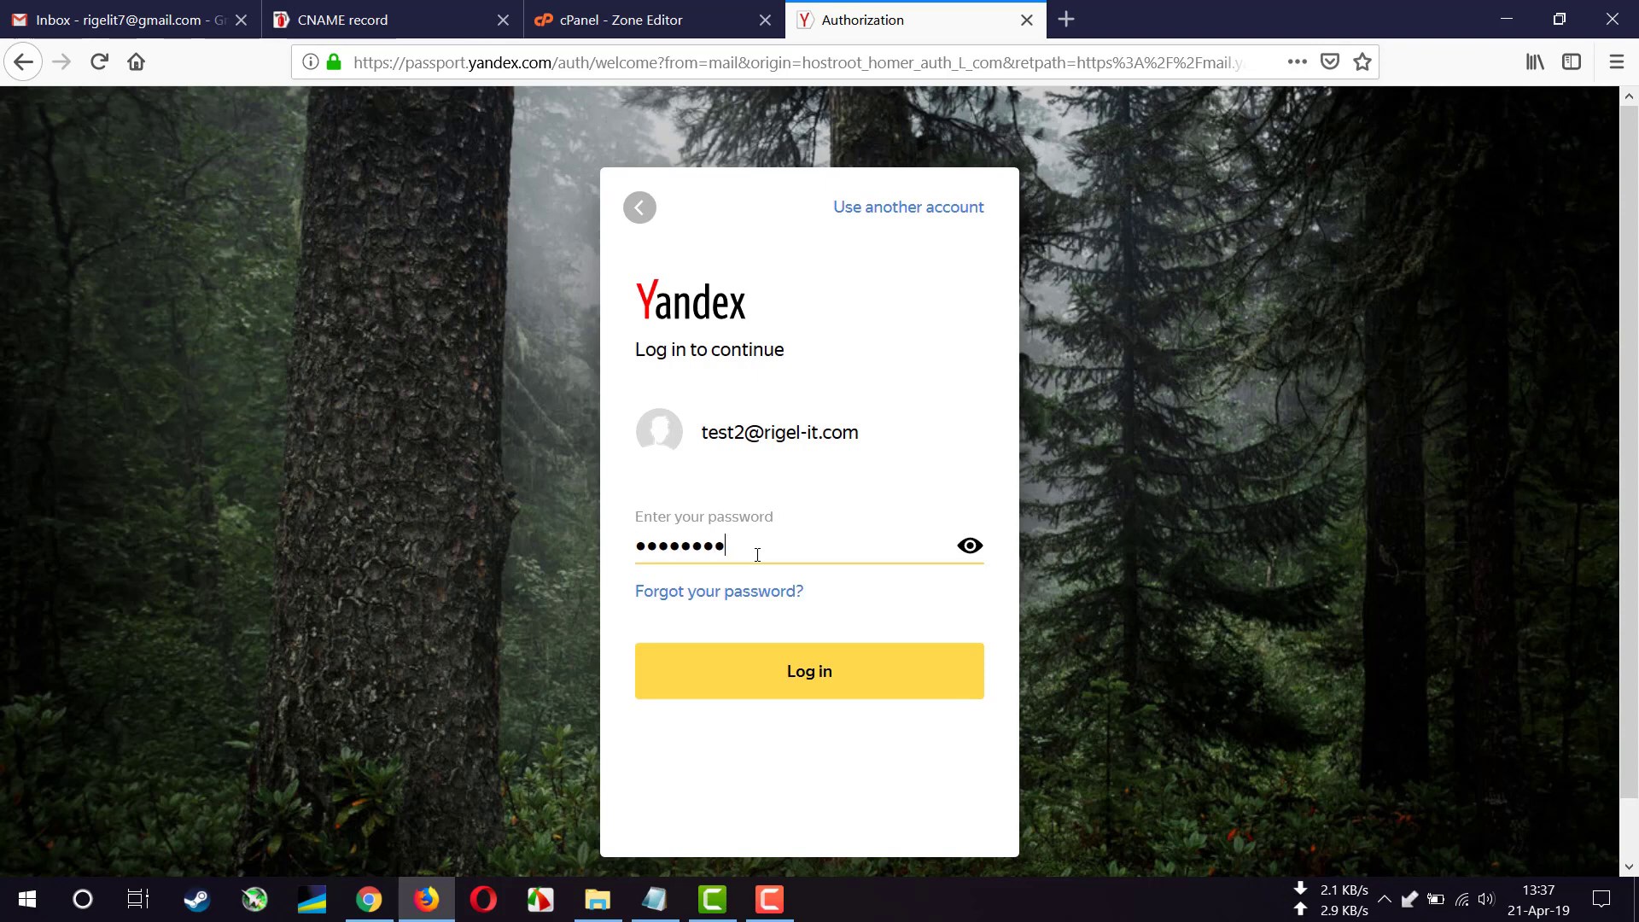
click(888, 691)
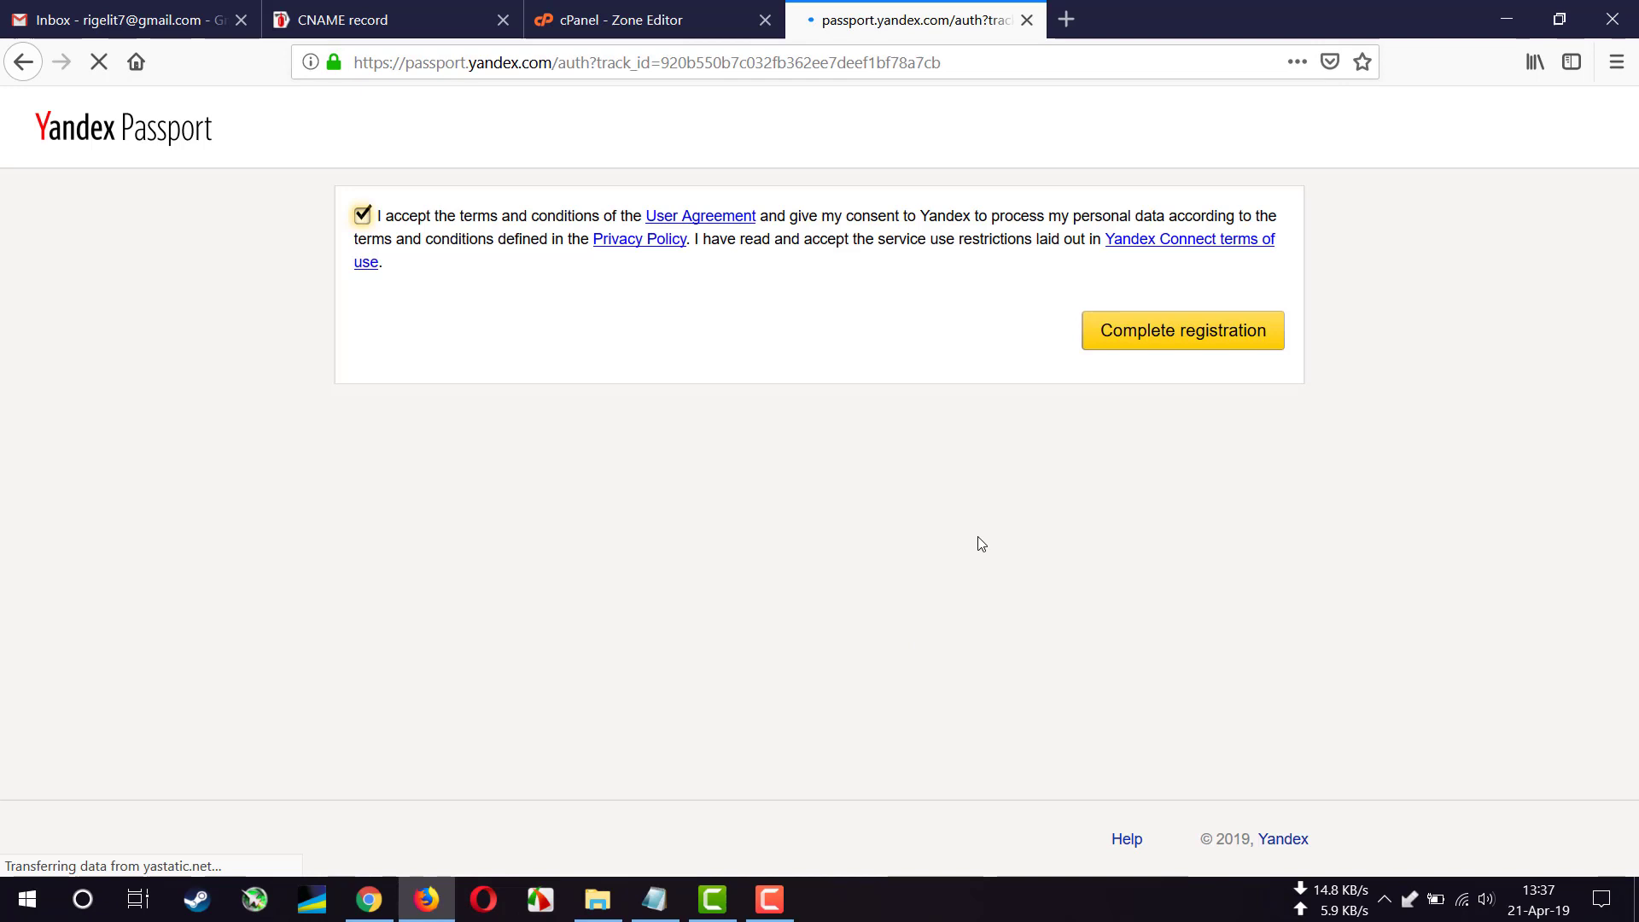
- Complete registration, look over the new account's profile, and switch to its Yandex Mail inbox
click(1180, 340)
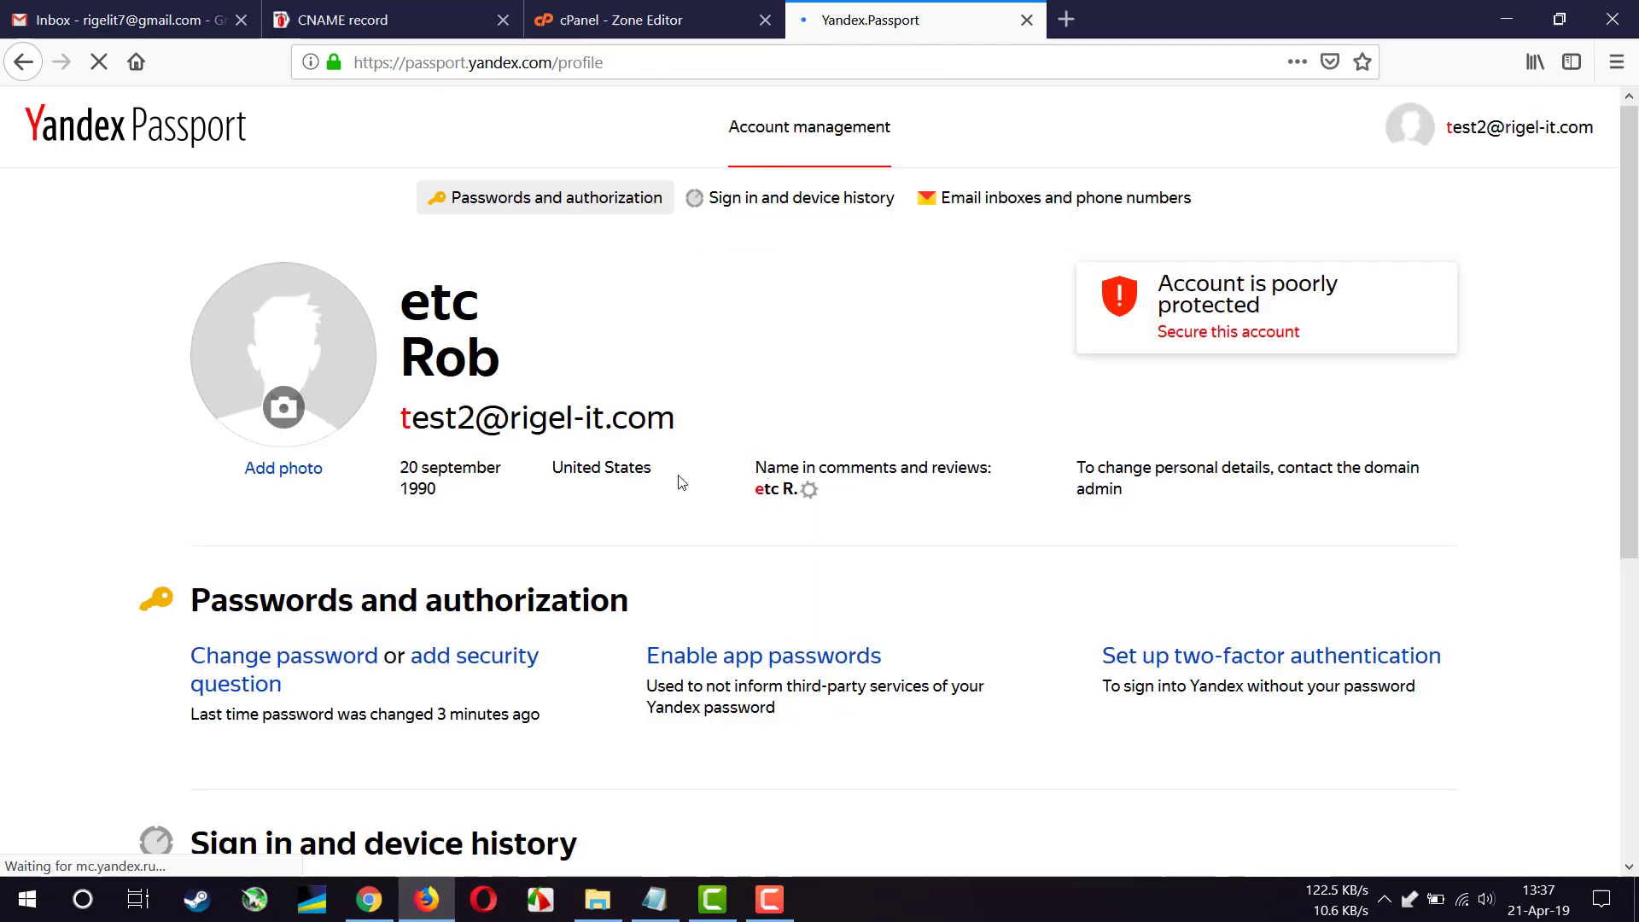
scroll(681, 482, down, 5)
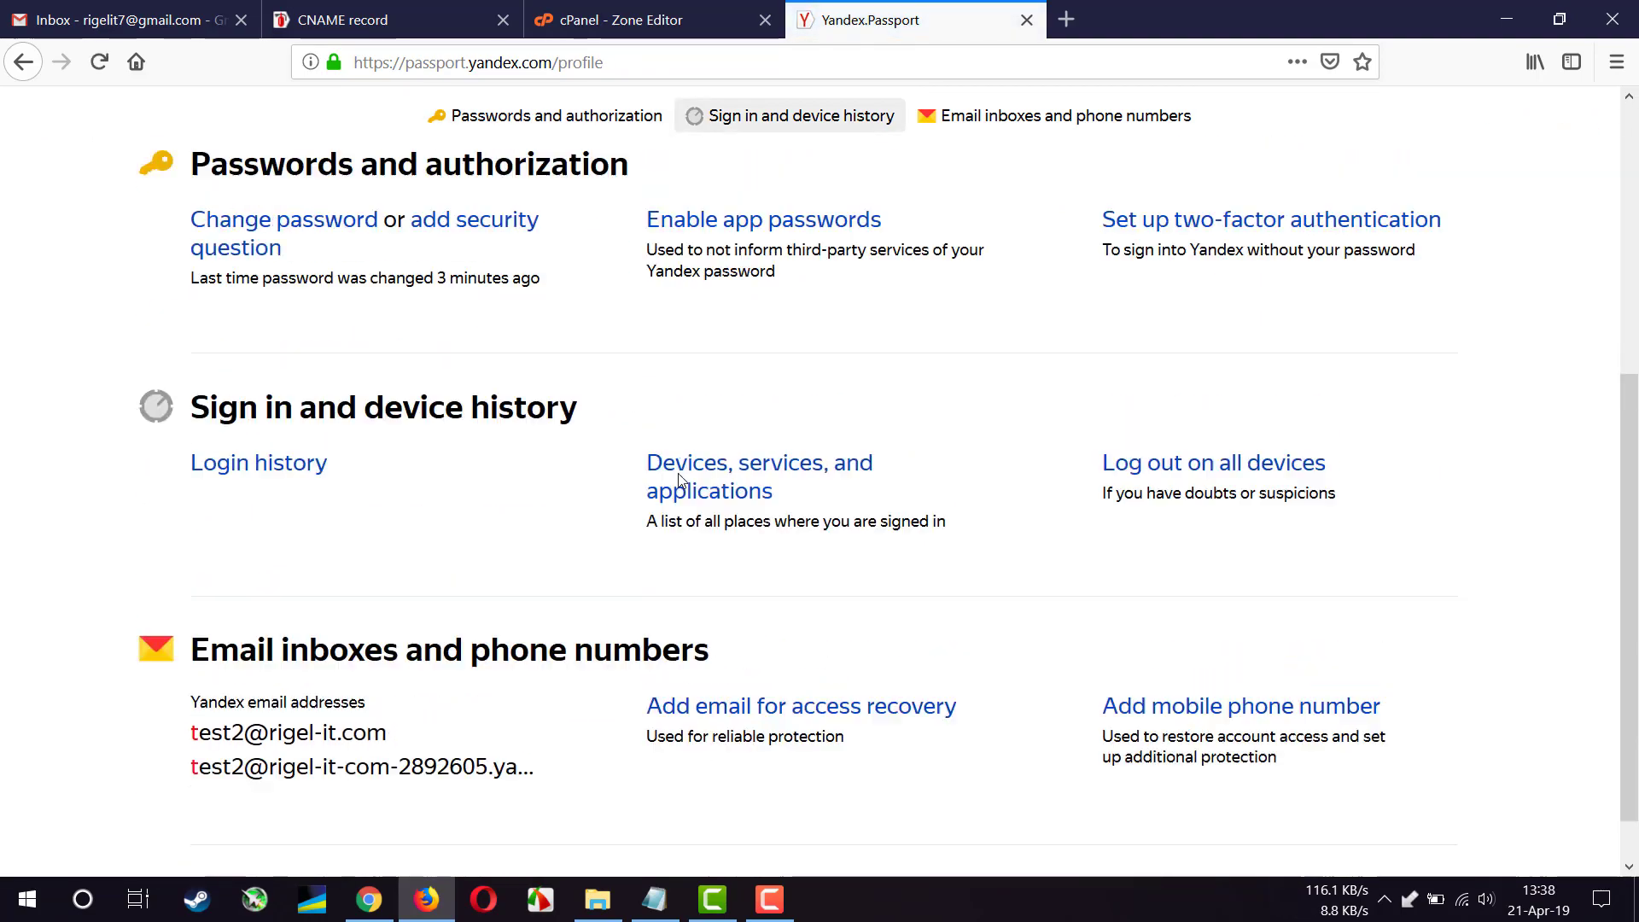
scroll(680, 480, up, 5)
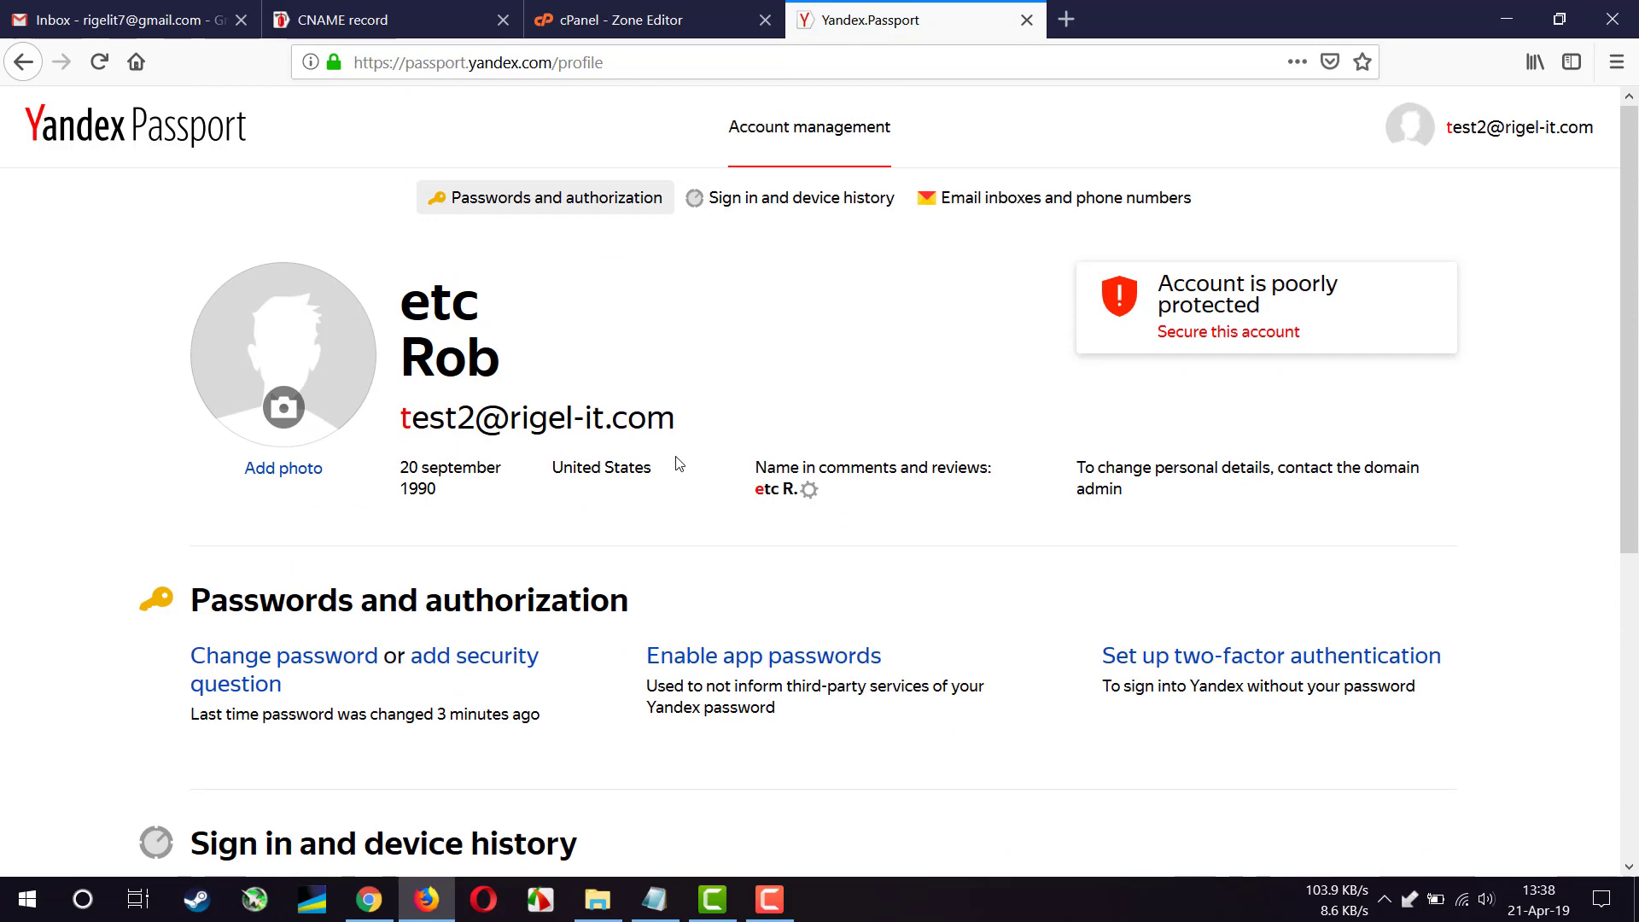
scroll(651, 404, down, 2)
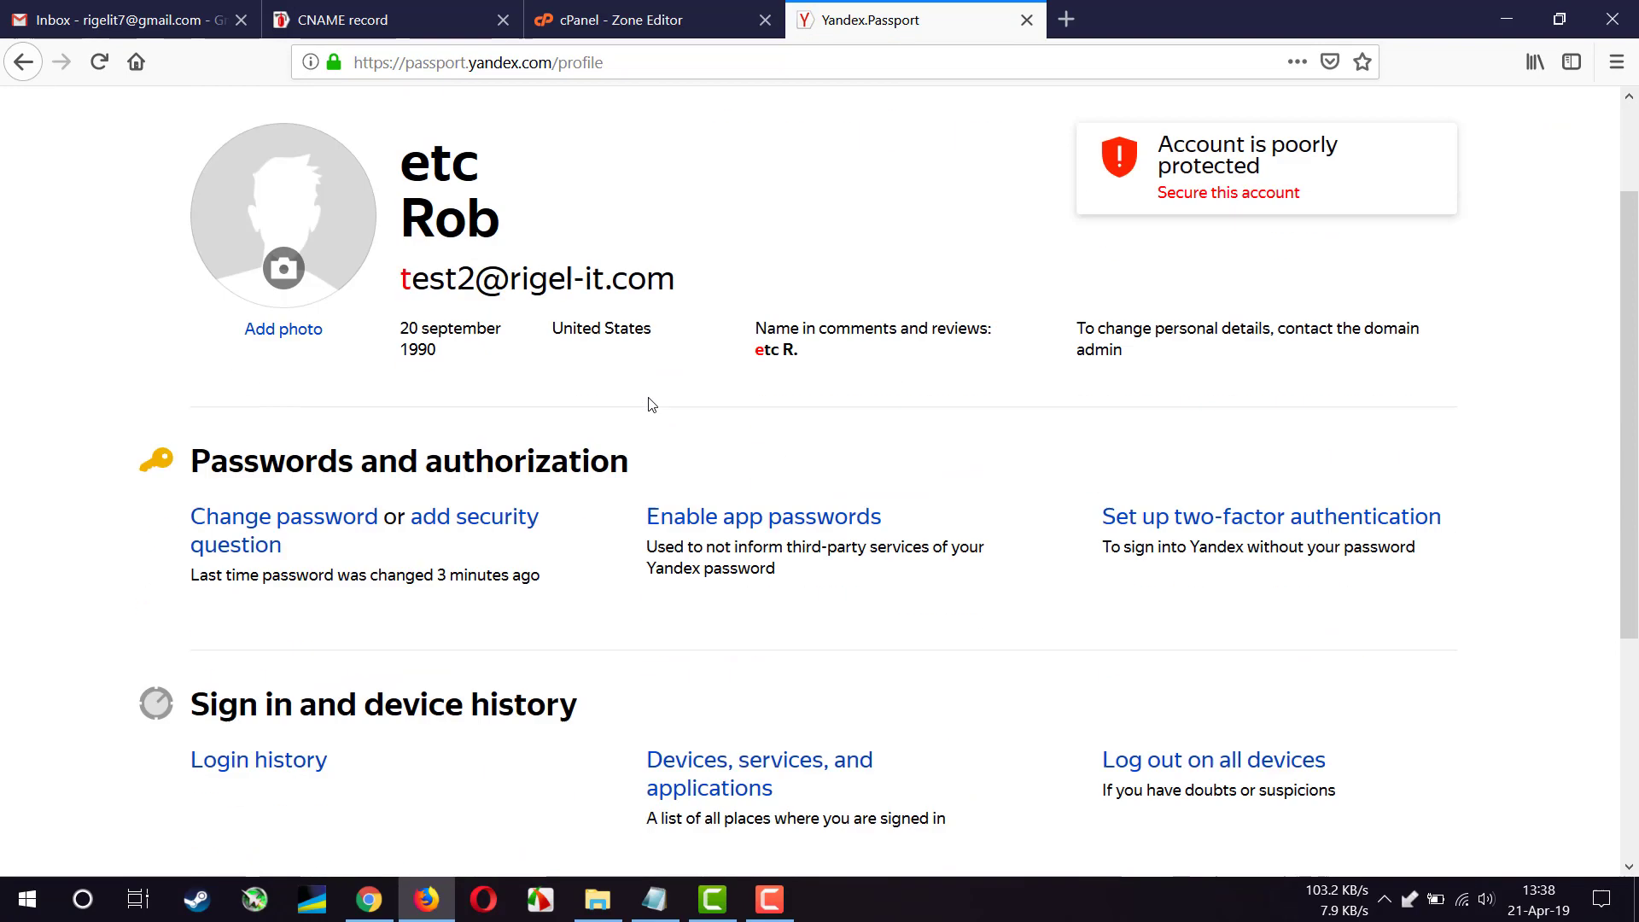
scroll(652, 404, down, 4)
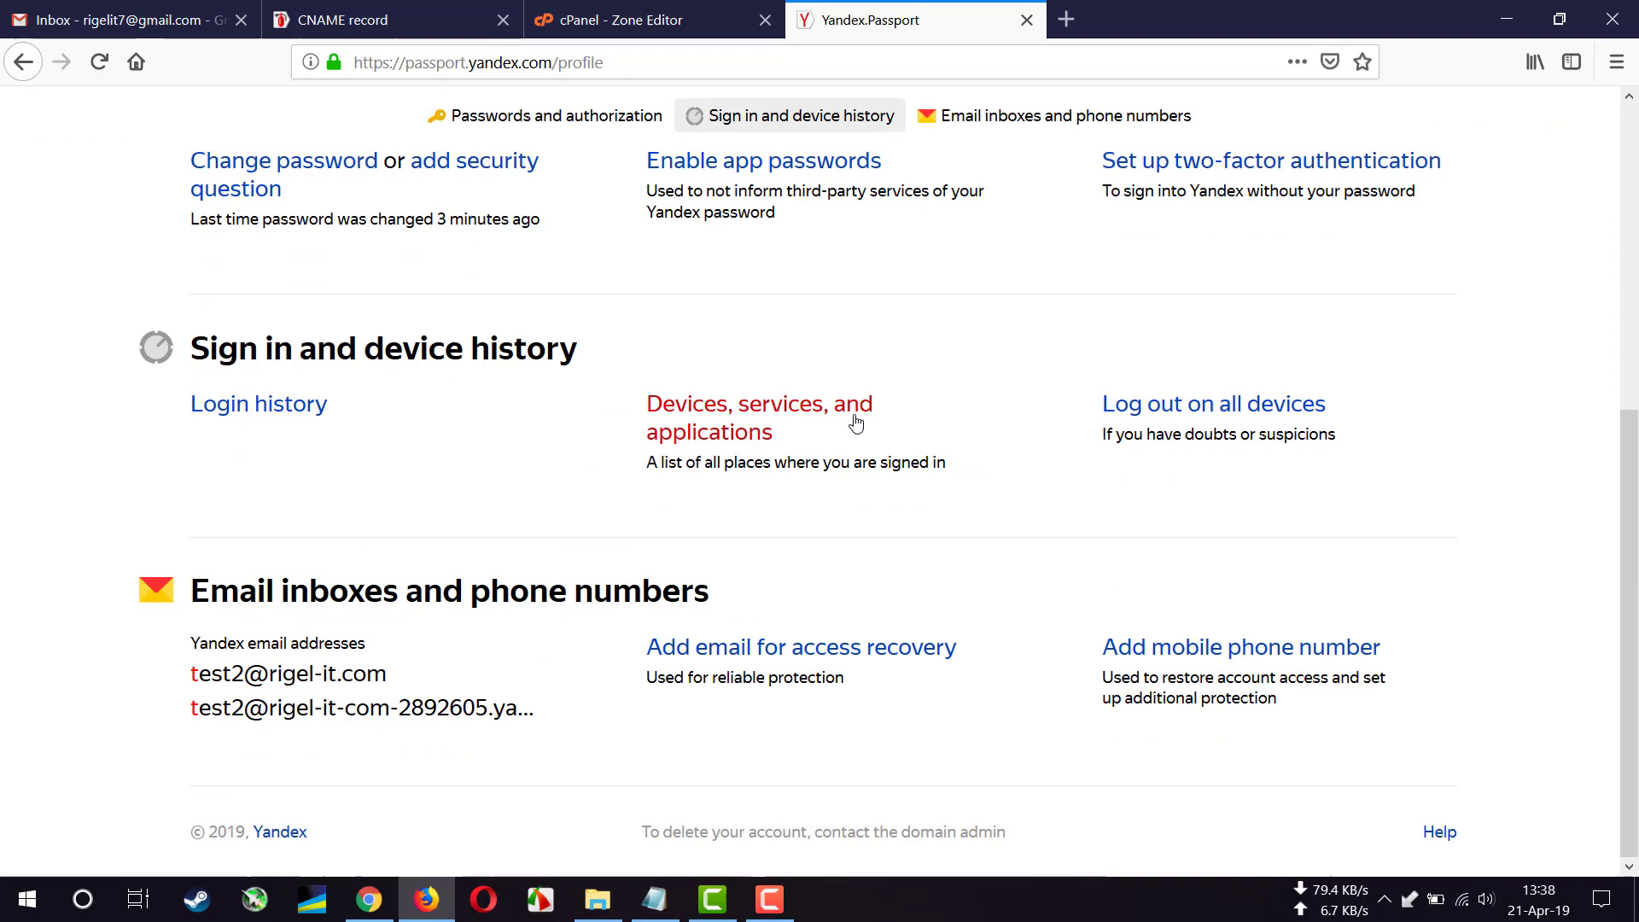
scroll(864, 418, up, 6)
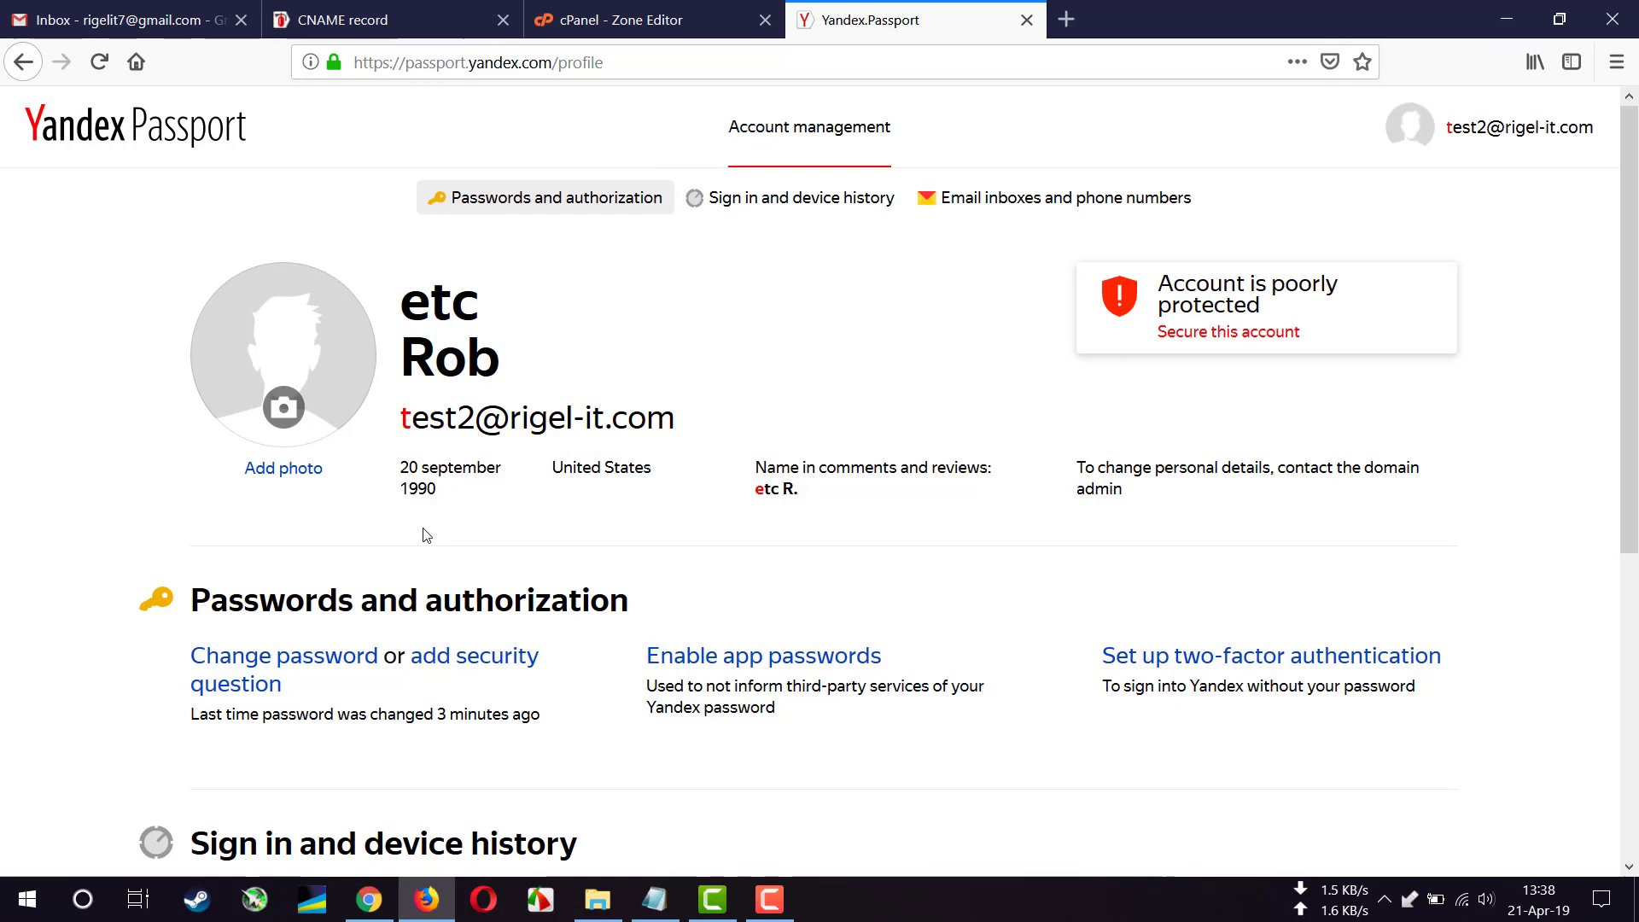
scroll(426, 536, down, 5)
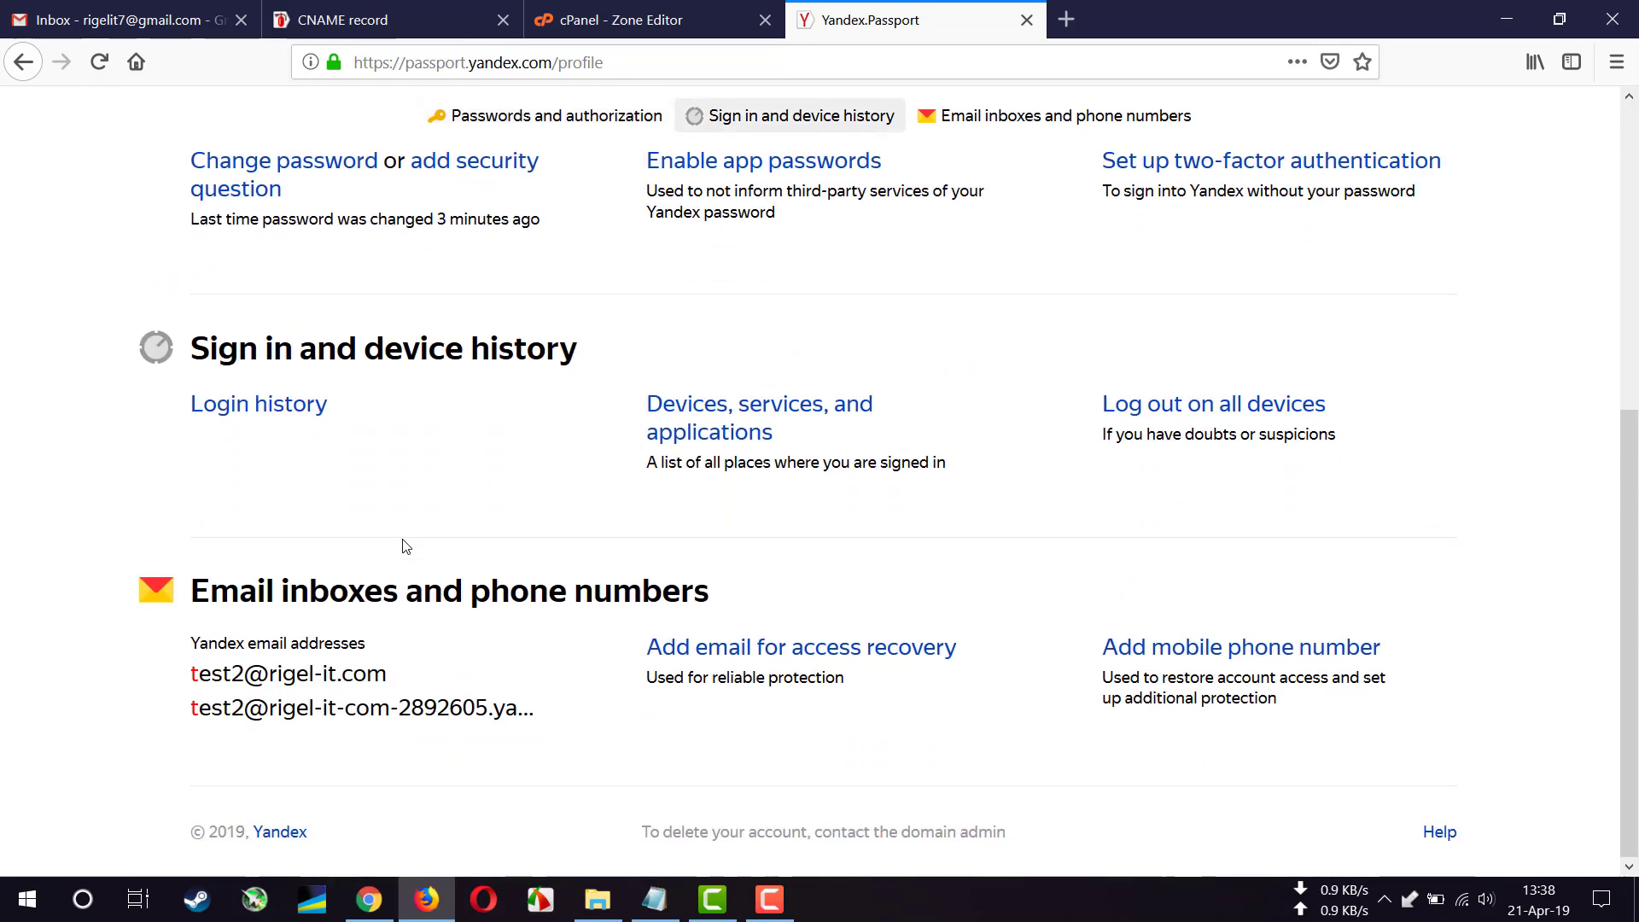
scroll(465, 546, up, 5)
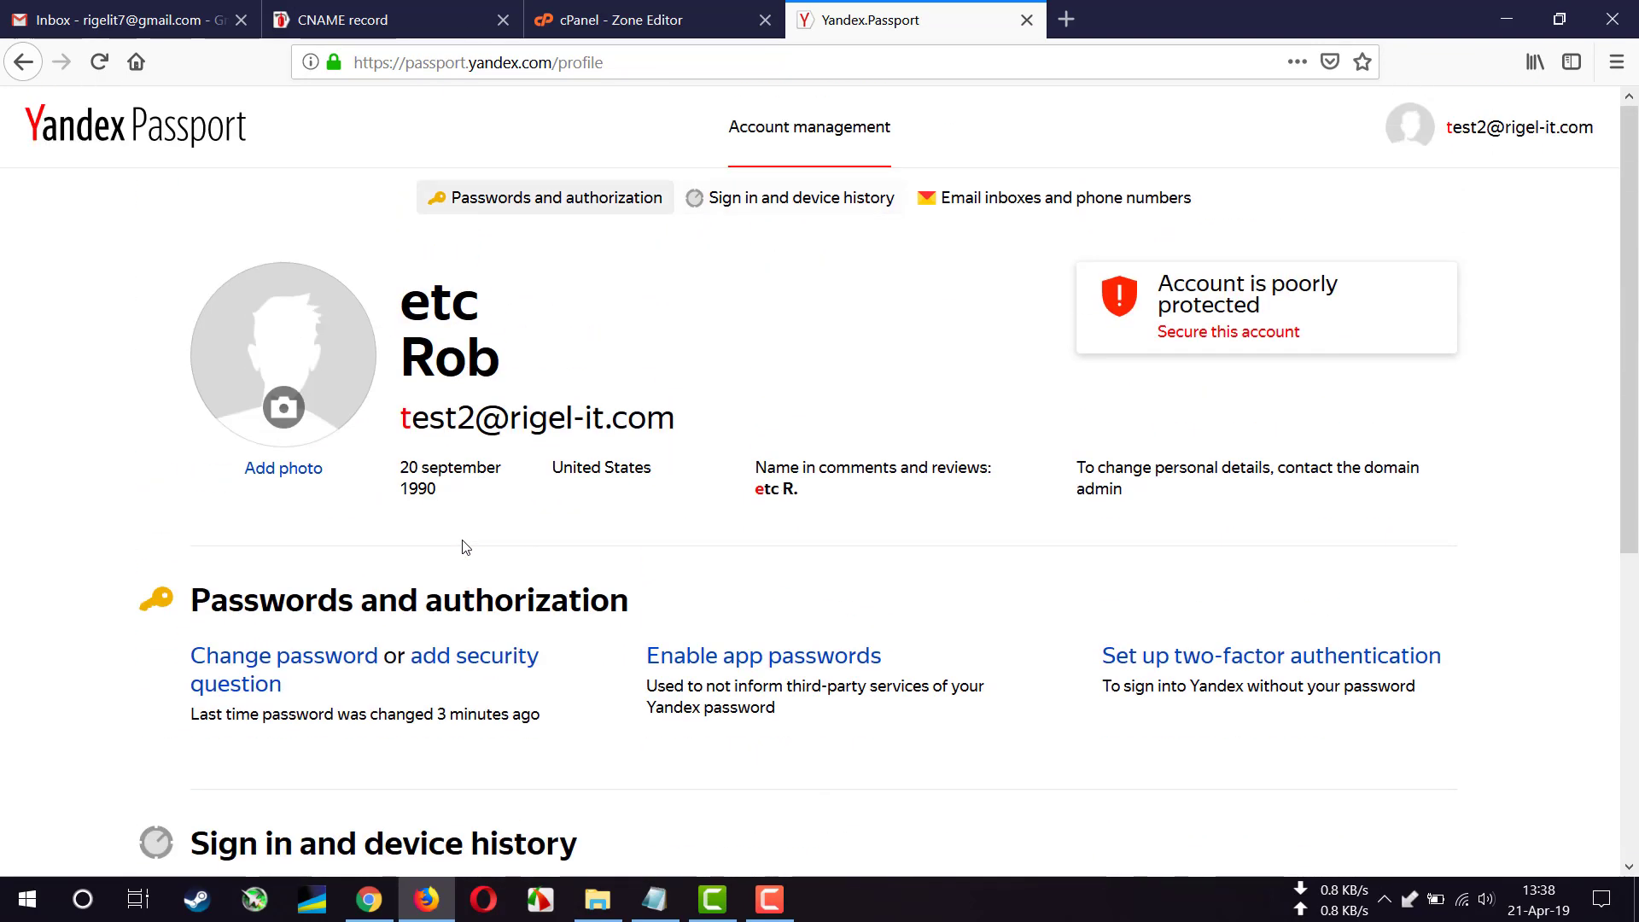
click(1458, 133)
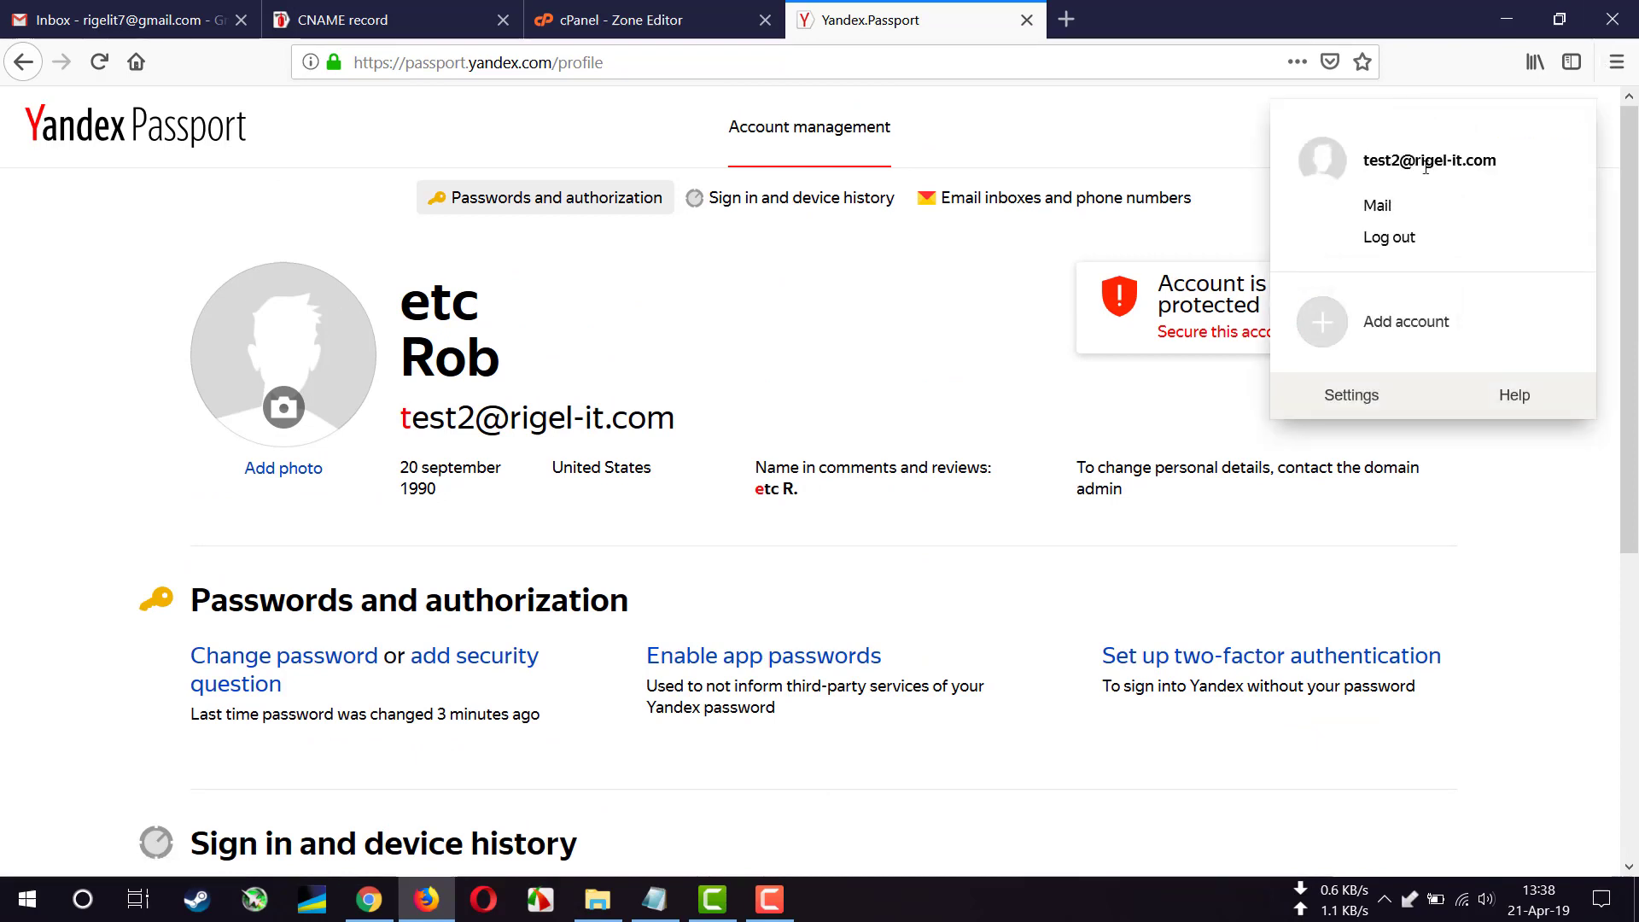
click(1396, 205)
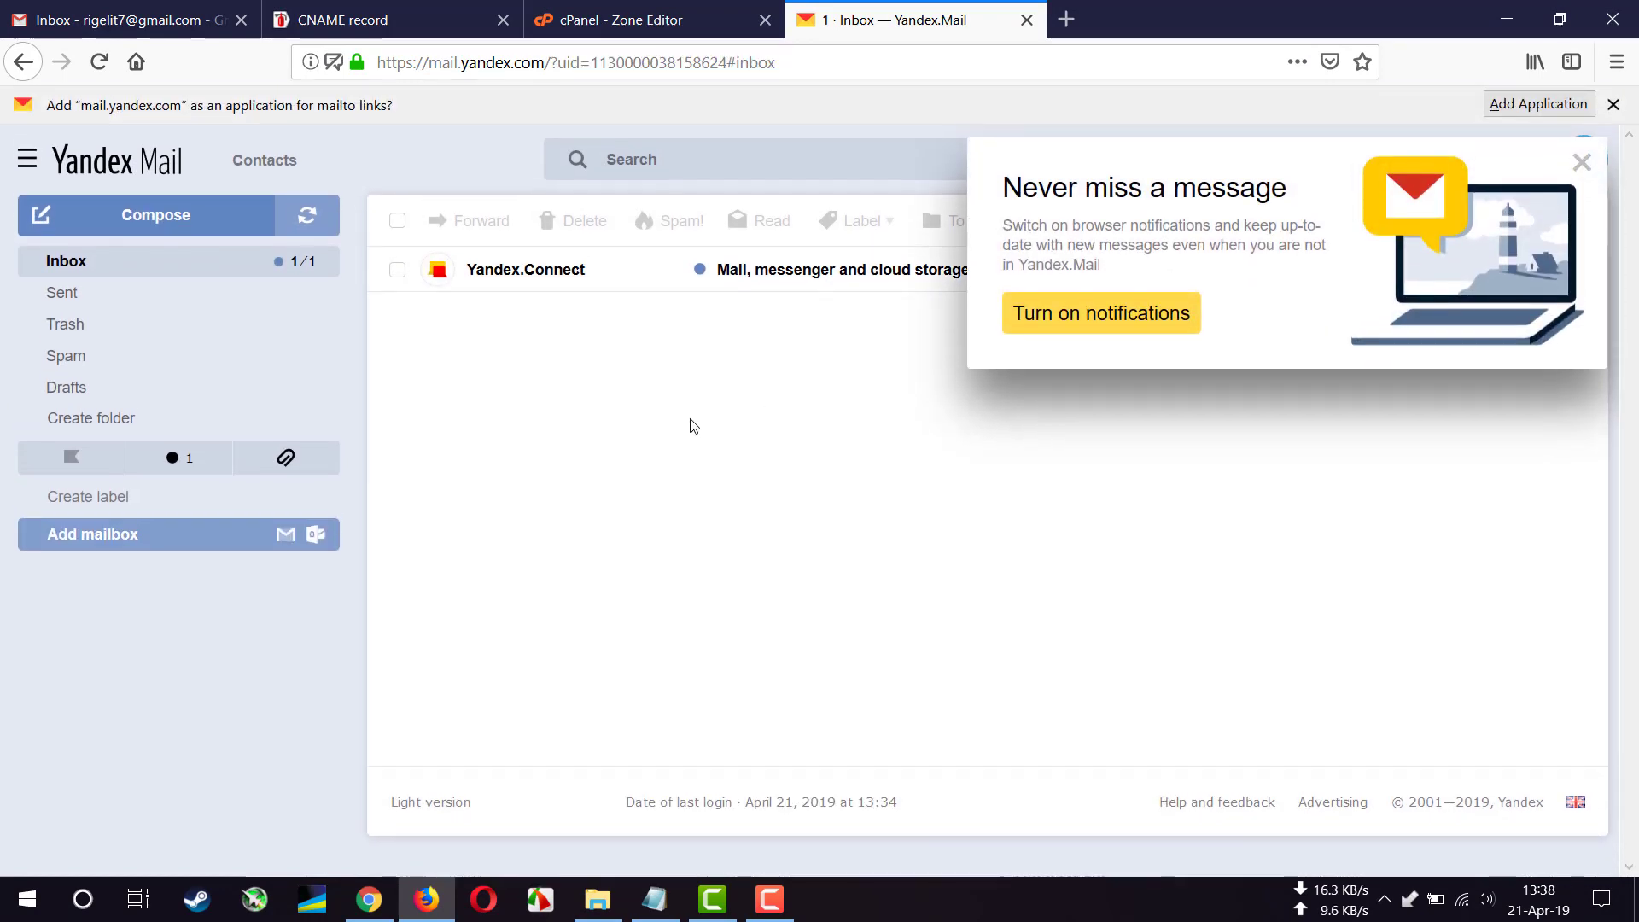
- Send a message with subject 'test mail' and body 'test' to the Gmail address
click(1581, 163)
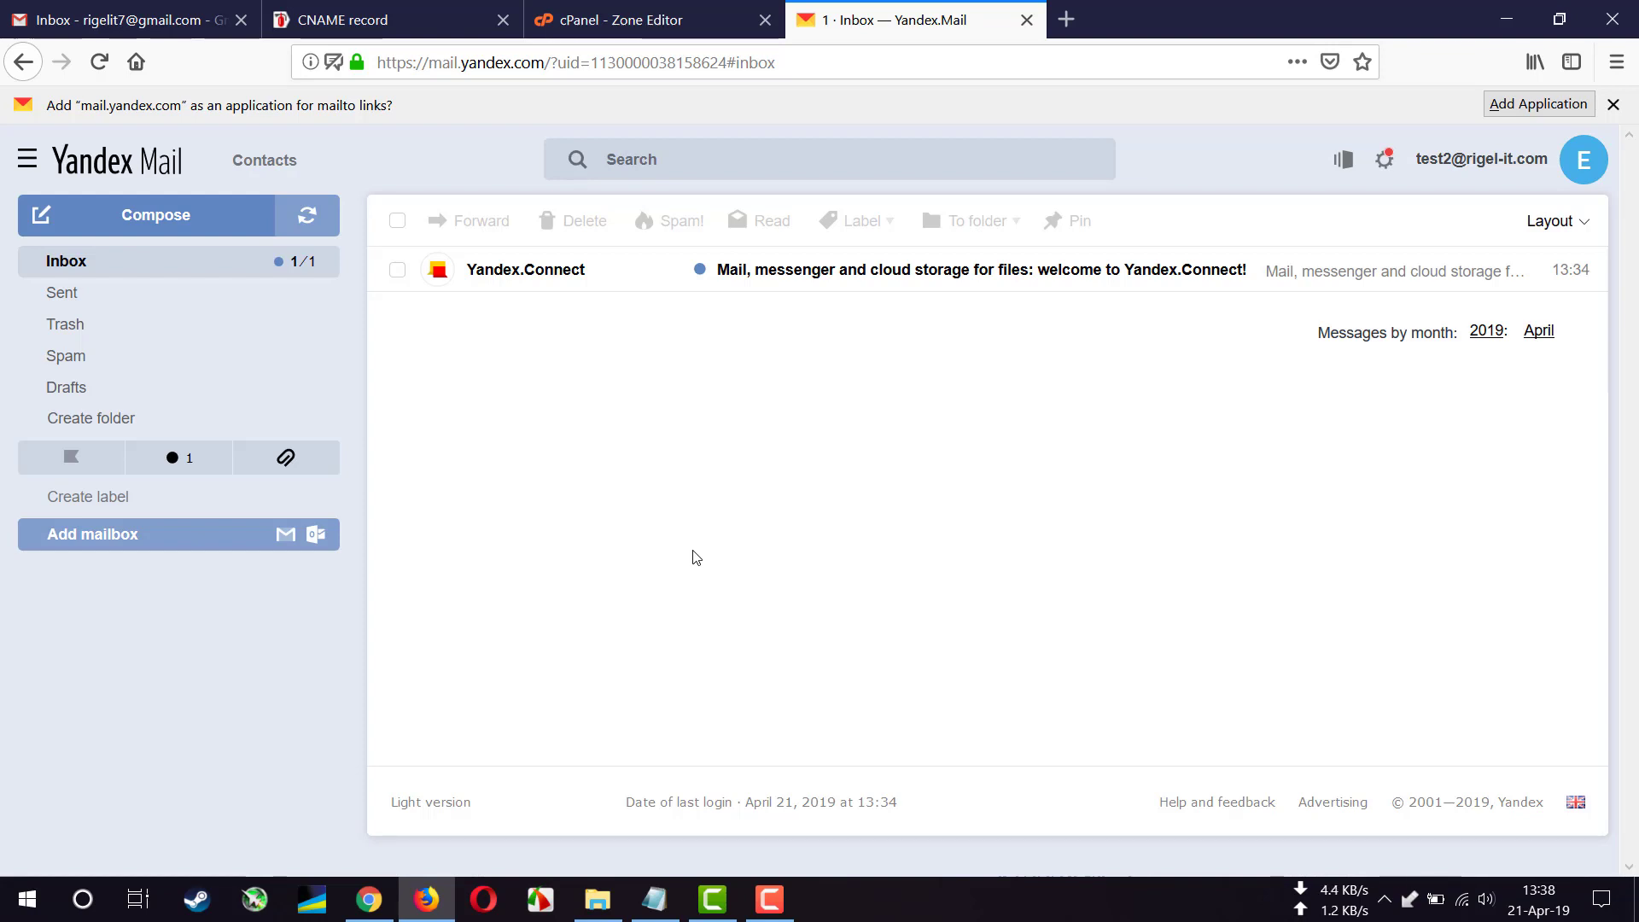
click(208, 215)
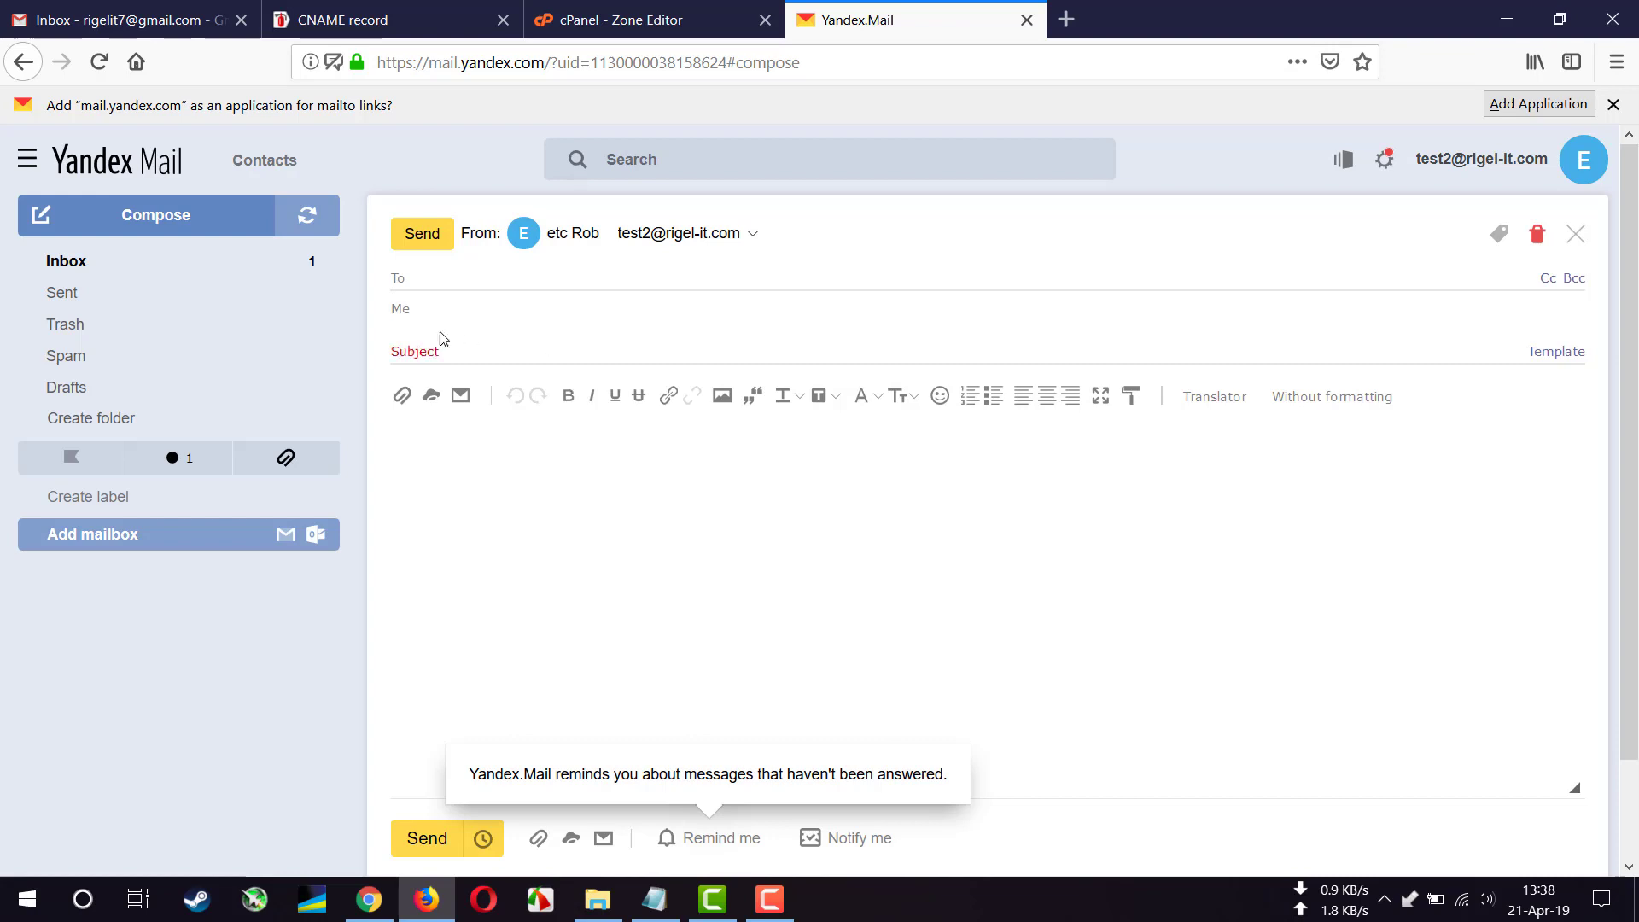
click(491, 277)
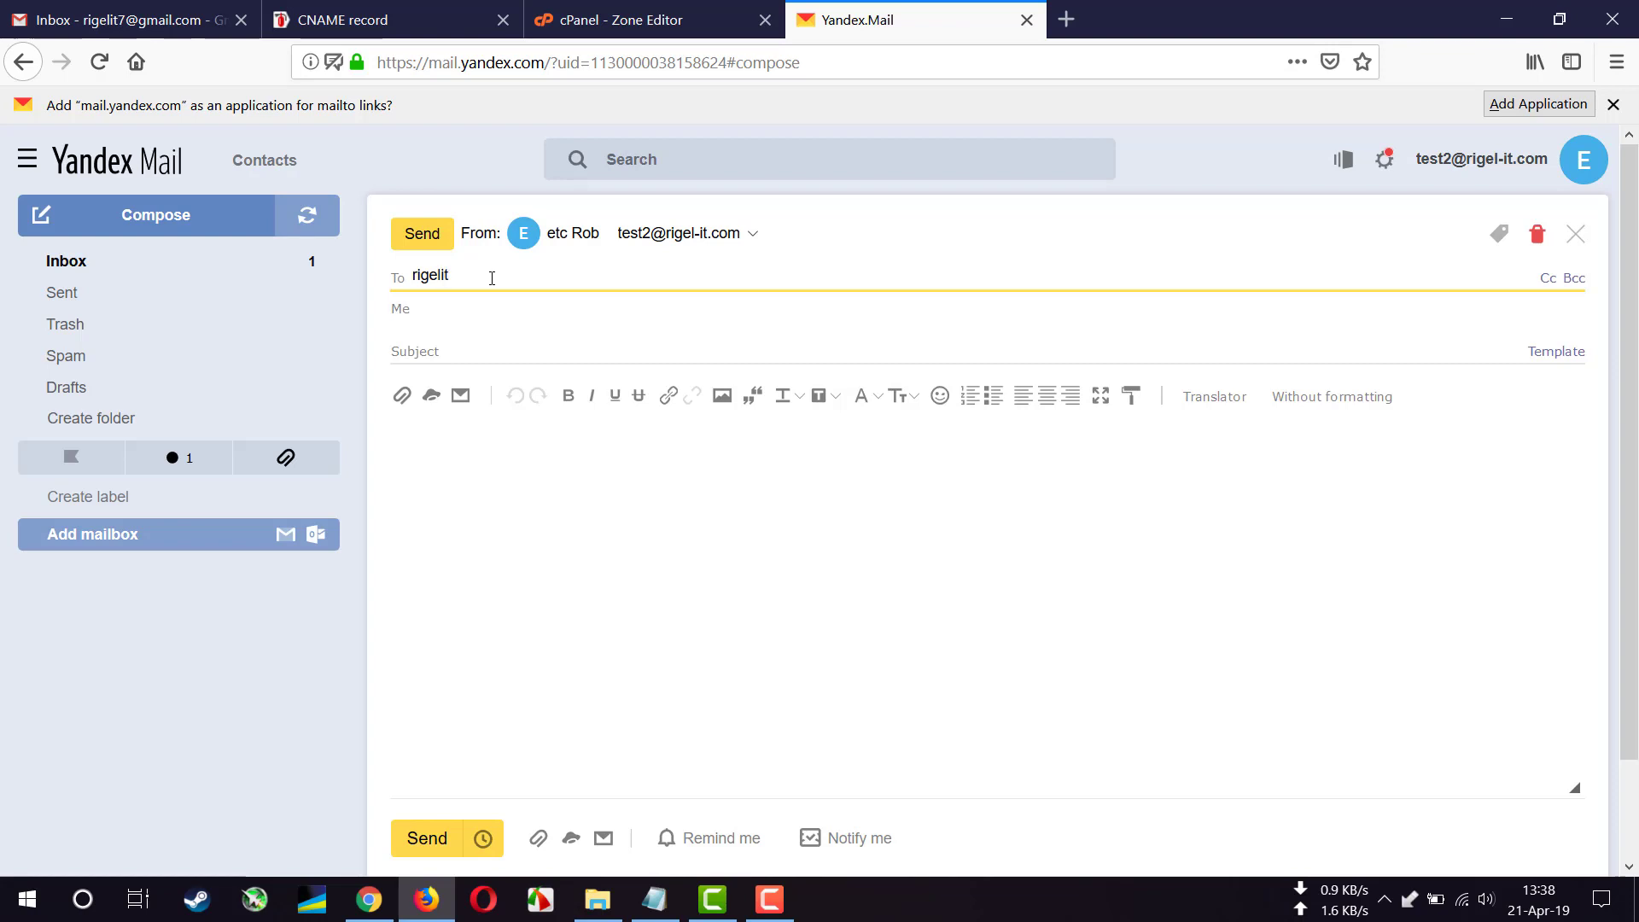
key(Tab)
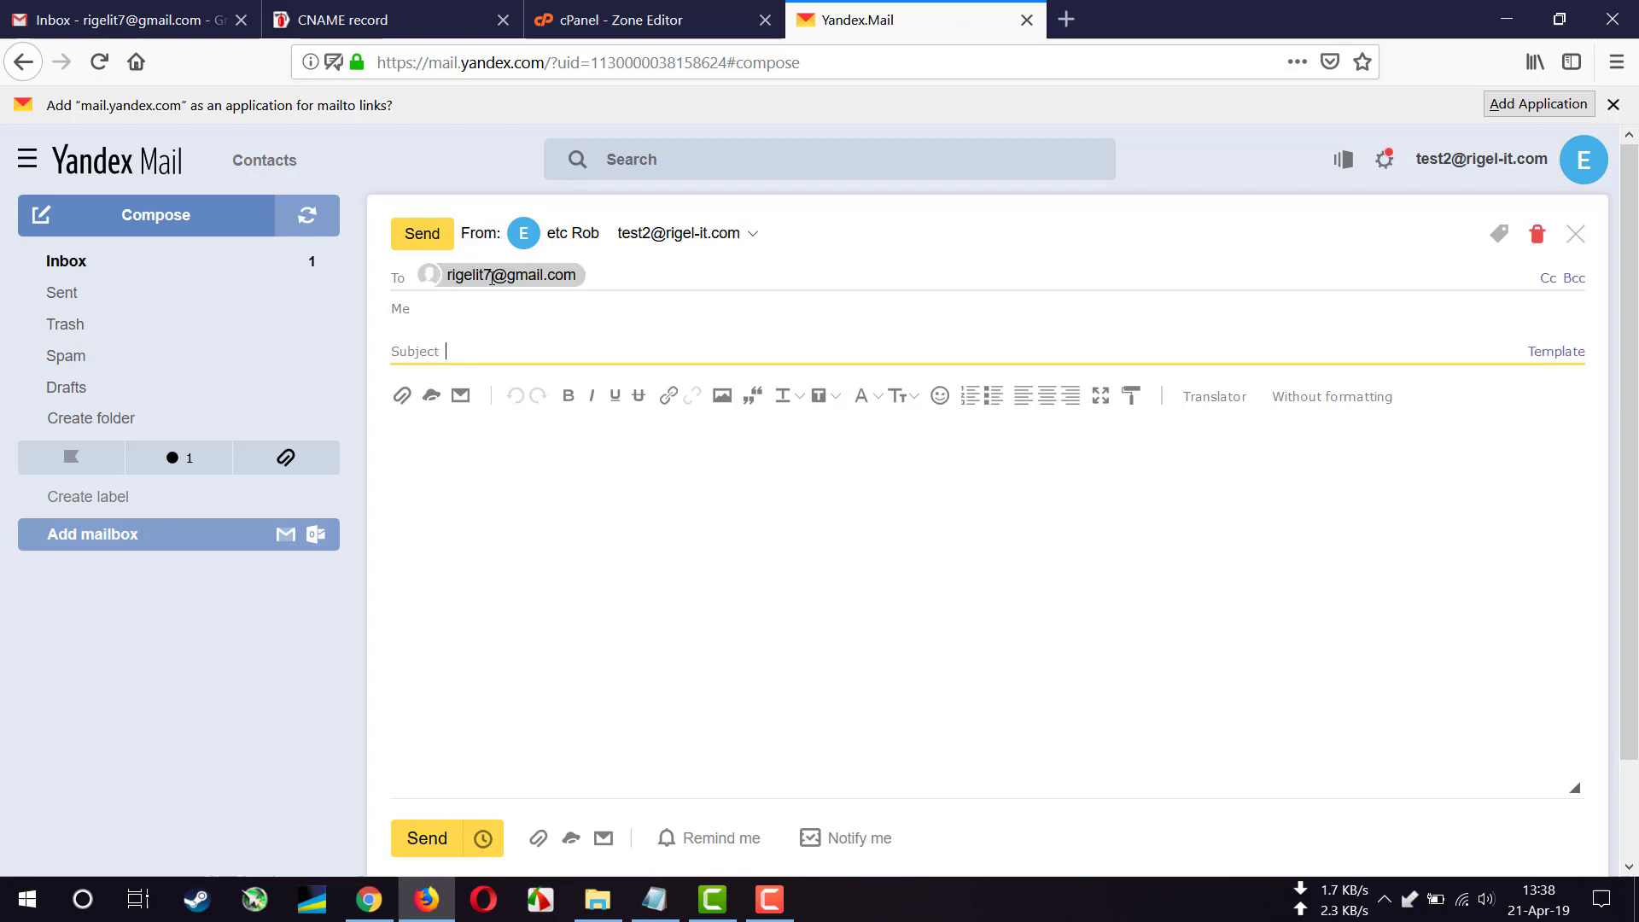
text(test mail)
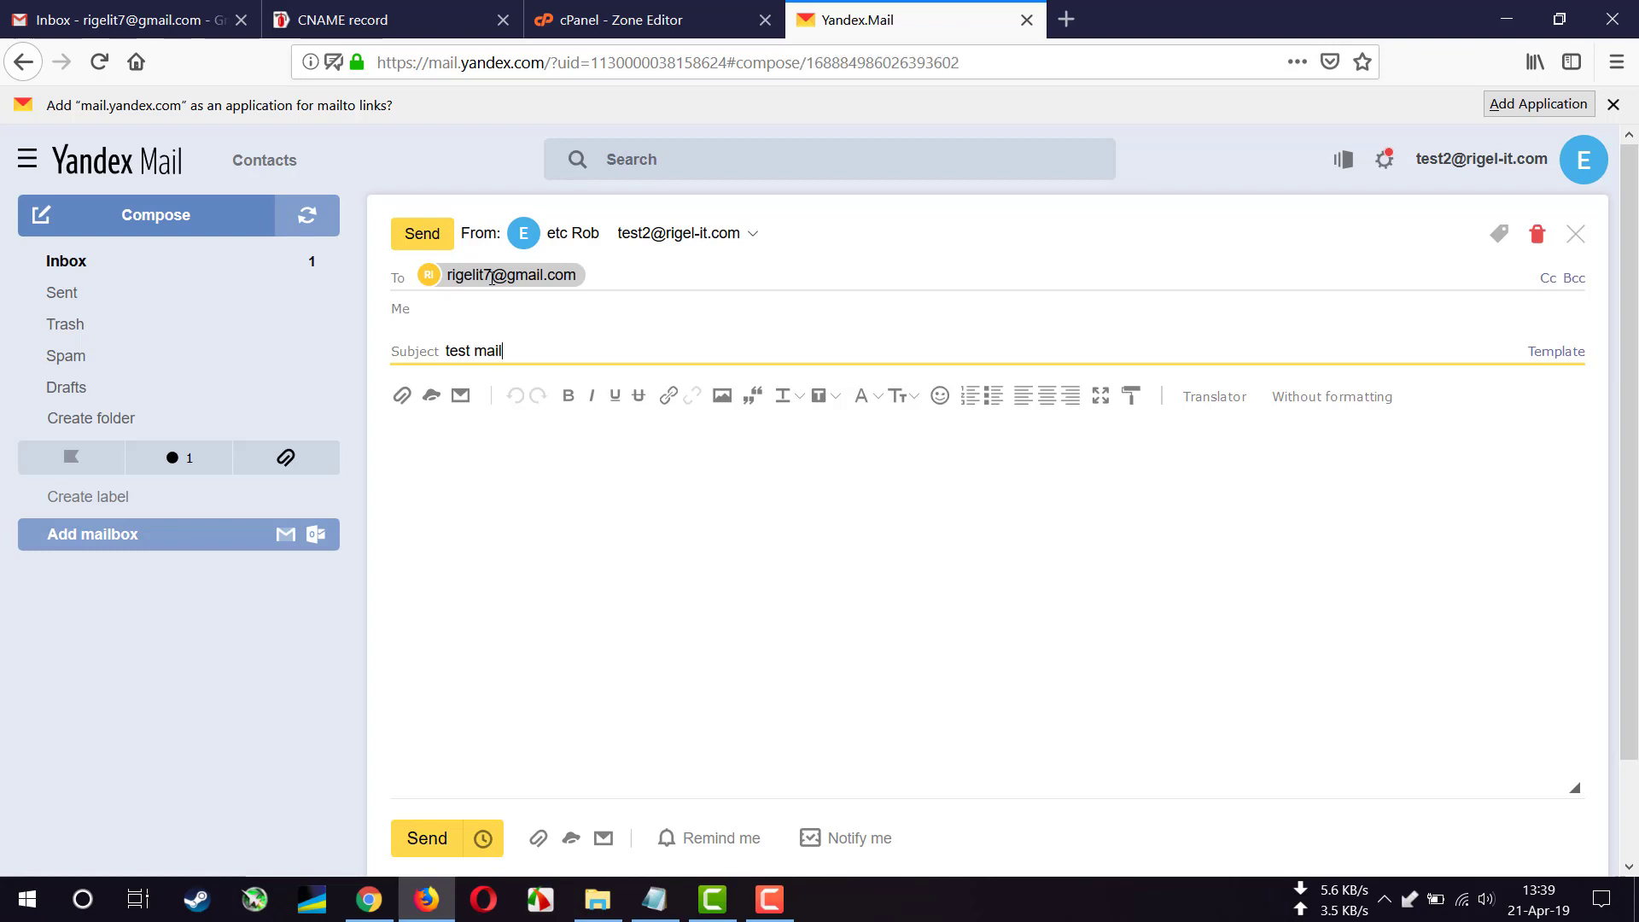
key(Tab)
text(tes)
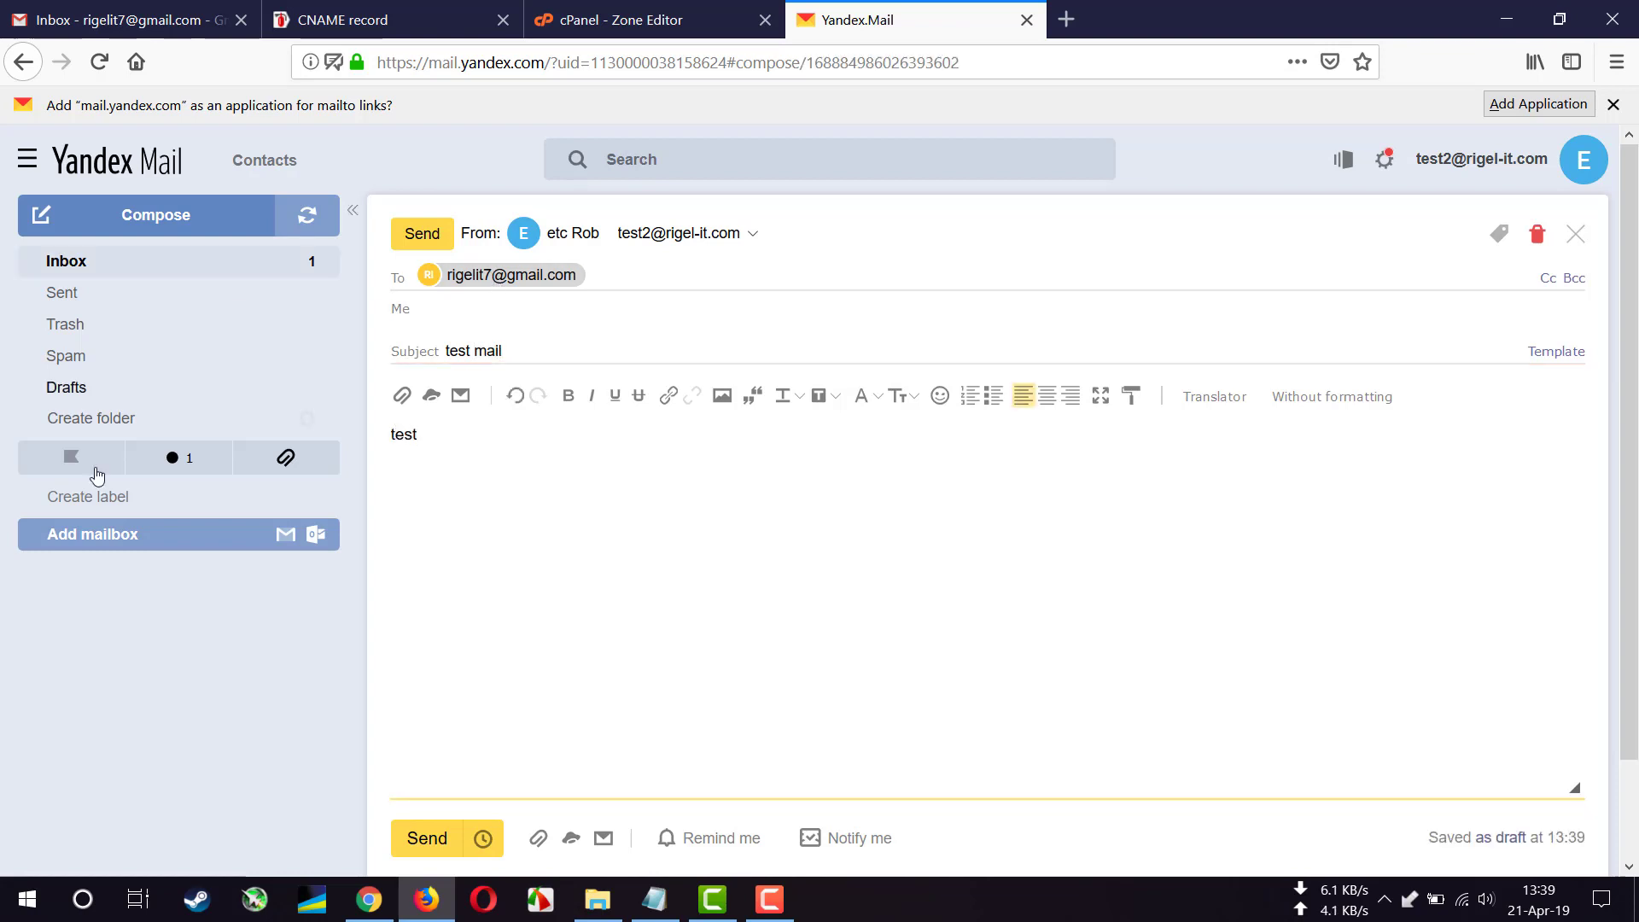
click(427, 838)
key(ctrl+Return)
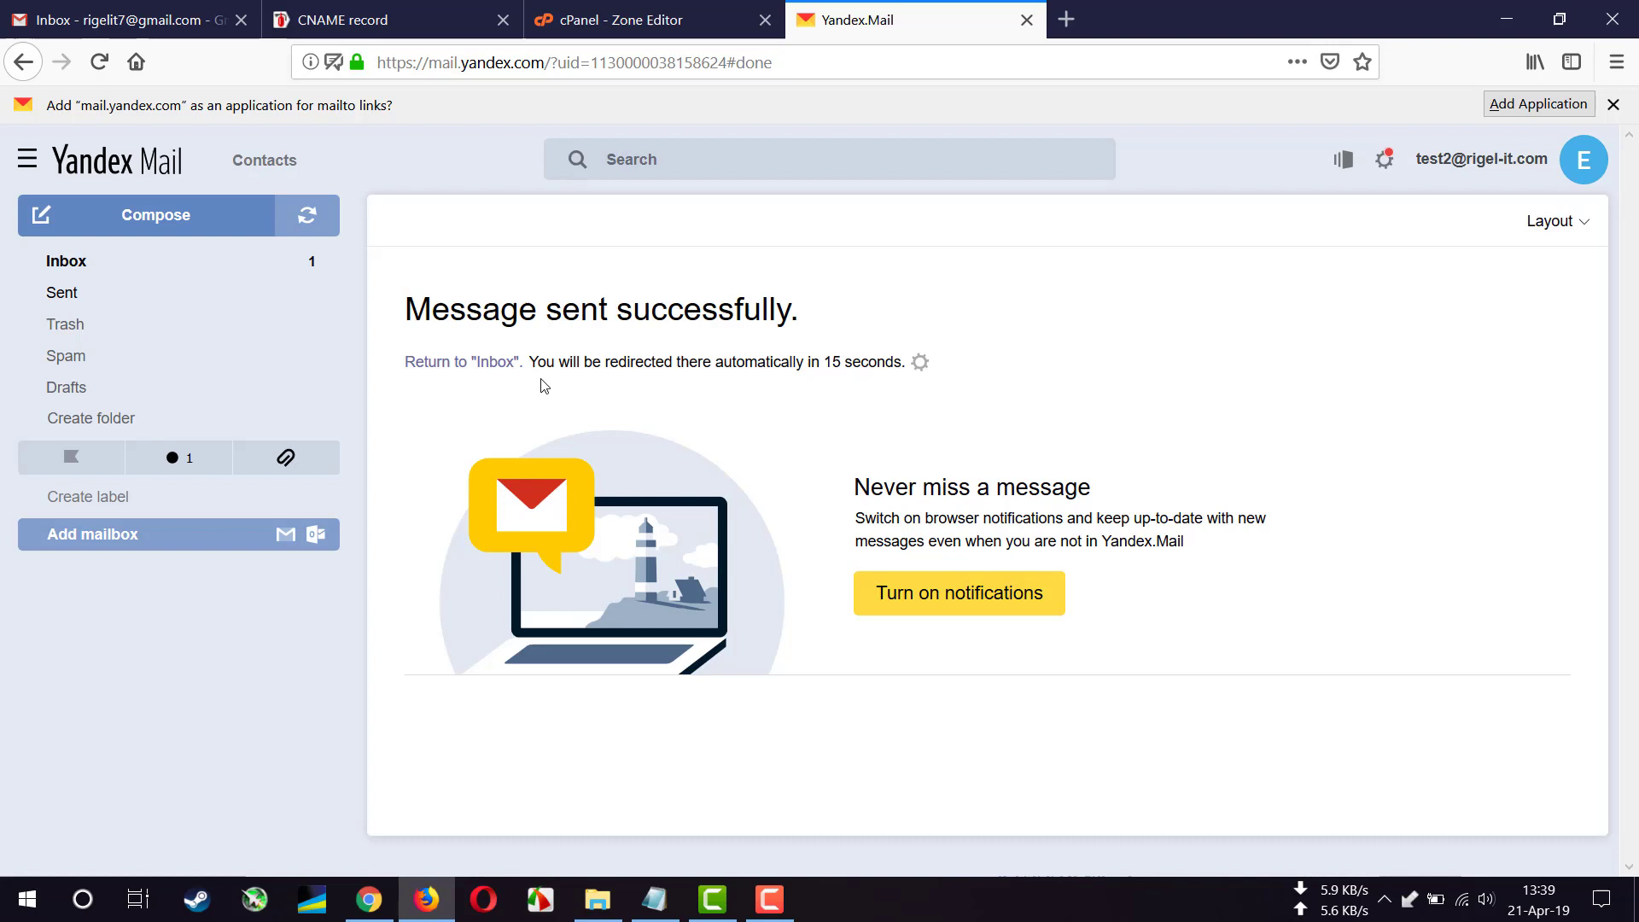
- In Gmail, open the 'test mail' message and check its details show mailed-by rigel-it.com
click(128, 21)
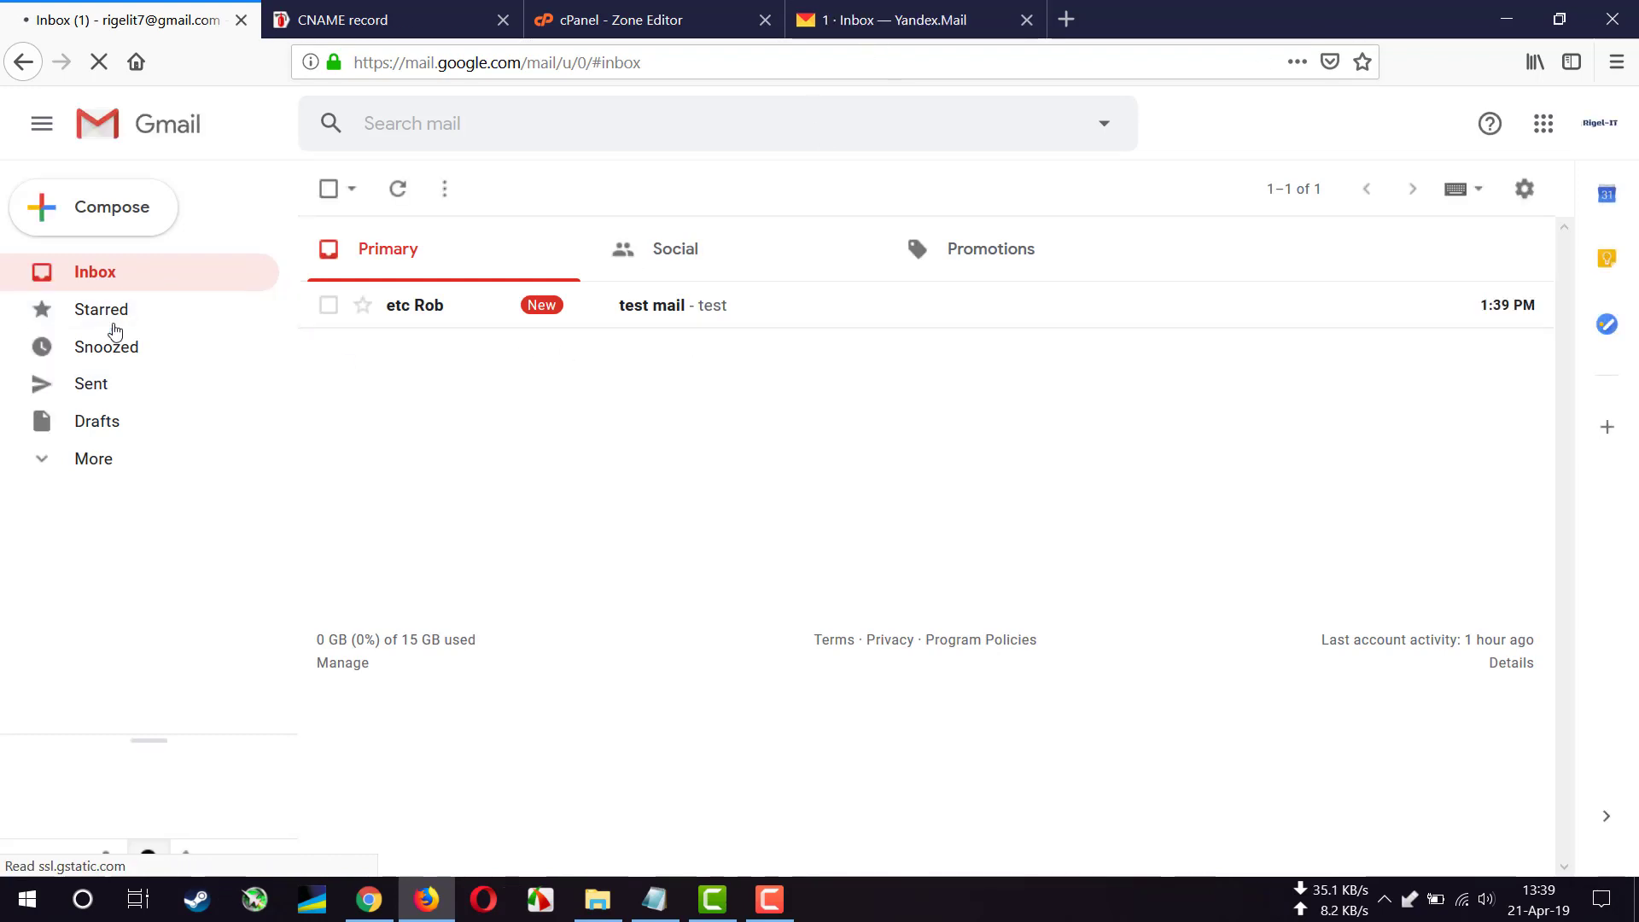
click(89, 458)
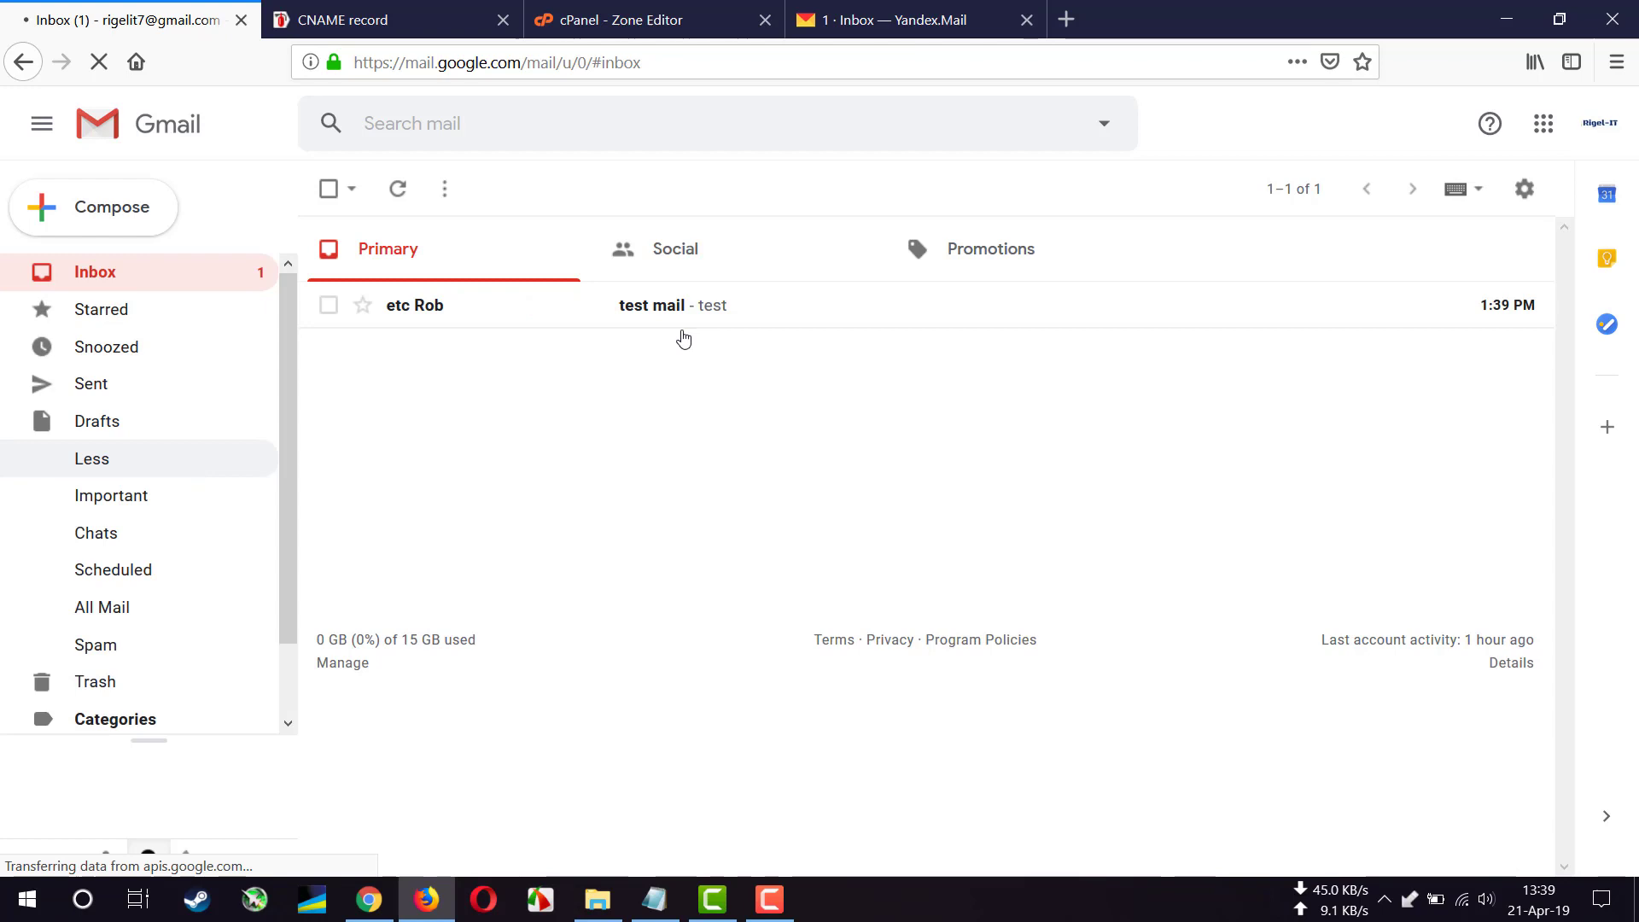
click(809, 315)
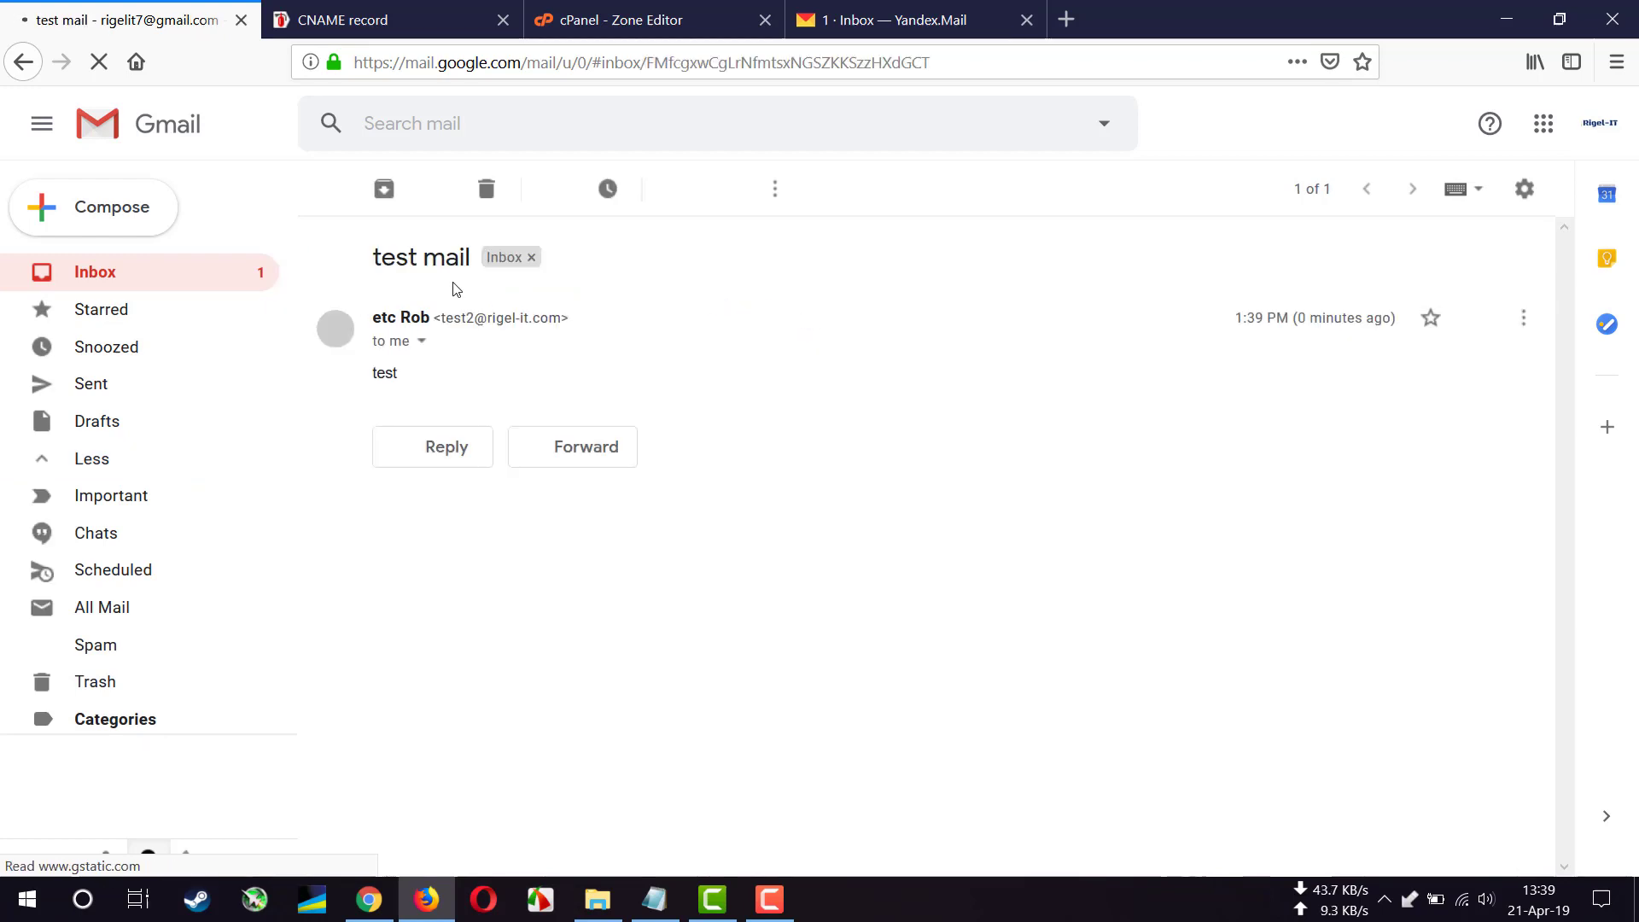
click(422, 342)
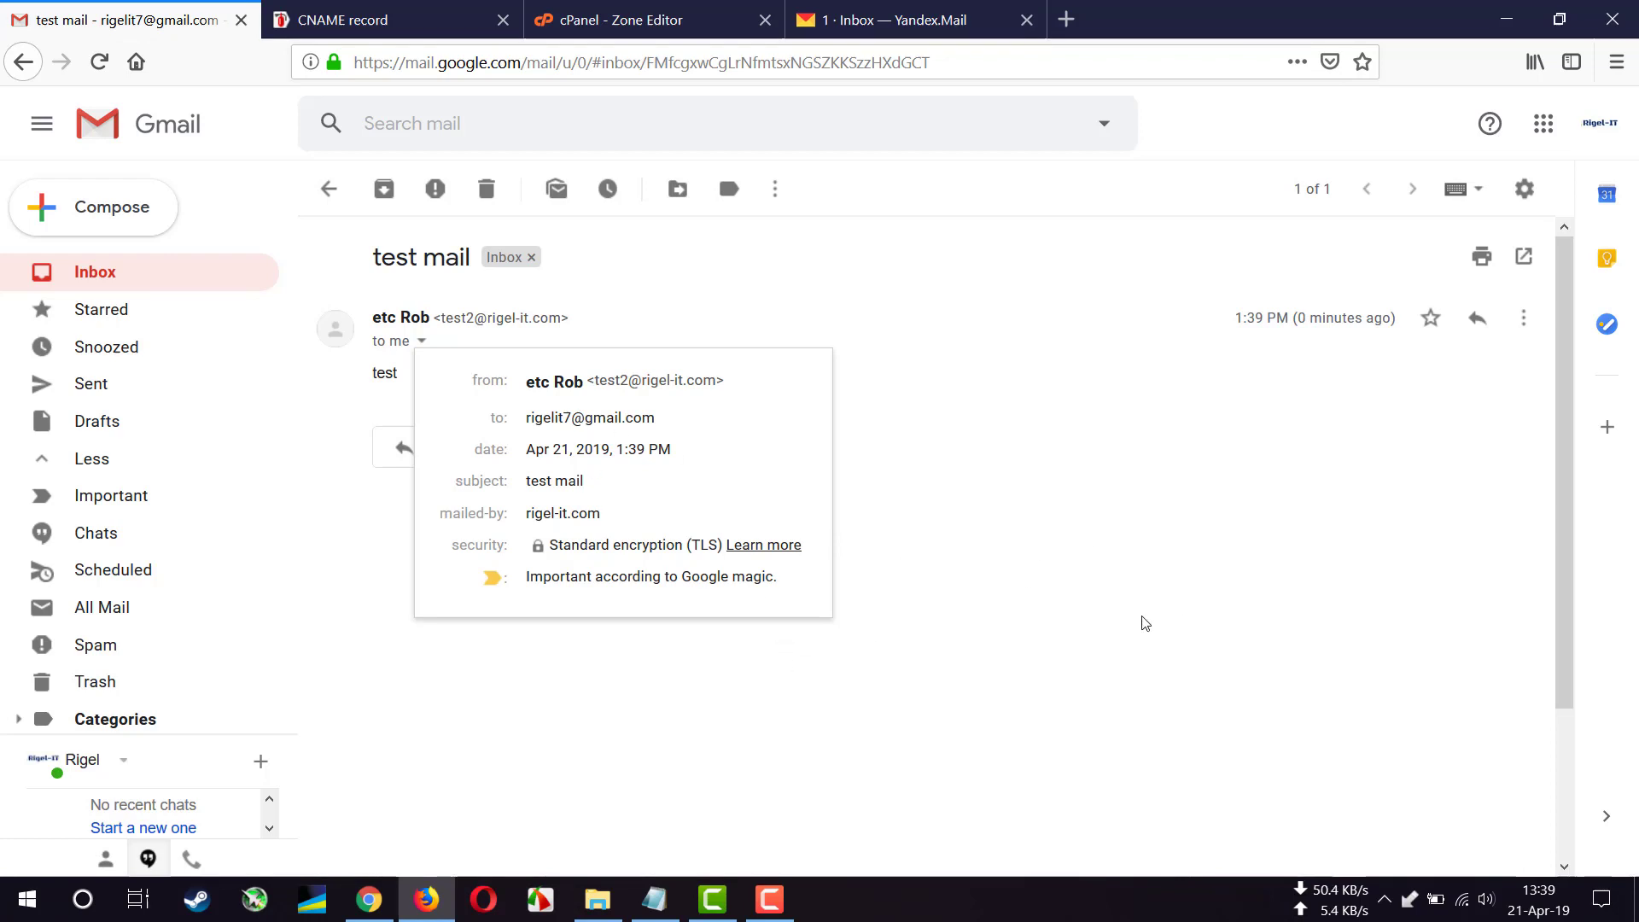
click(1001, 679)
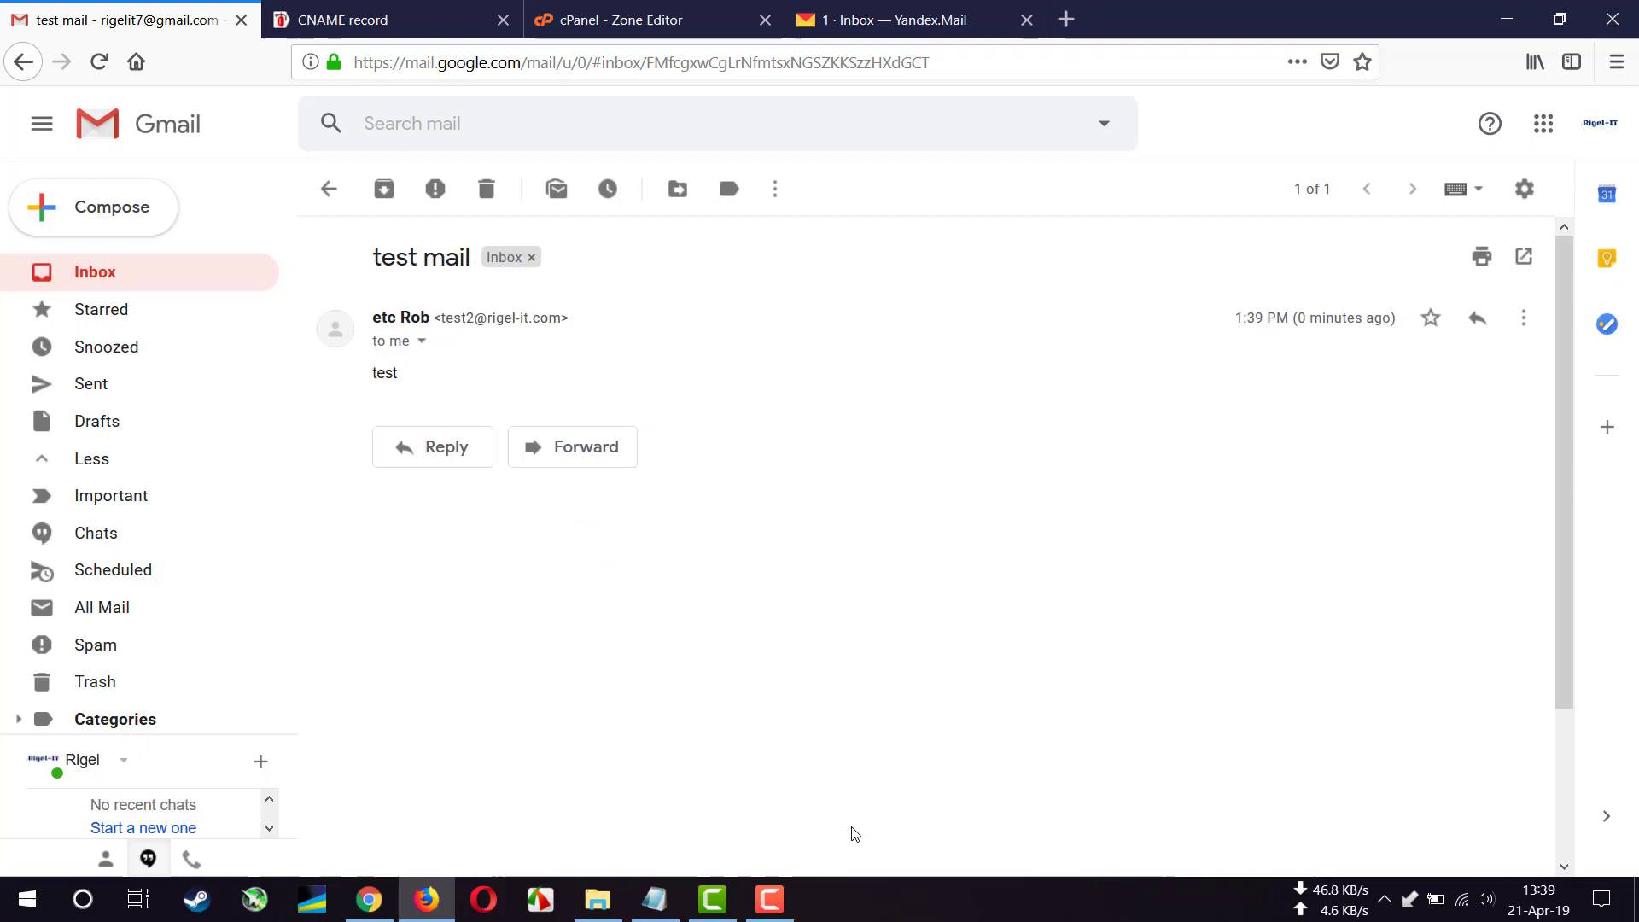